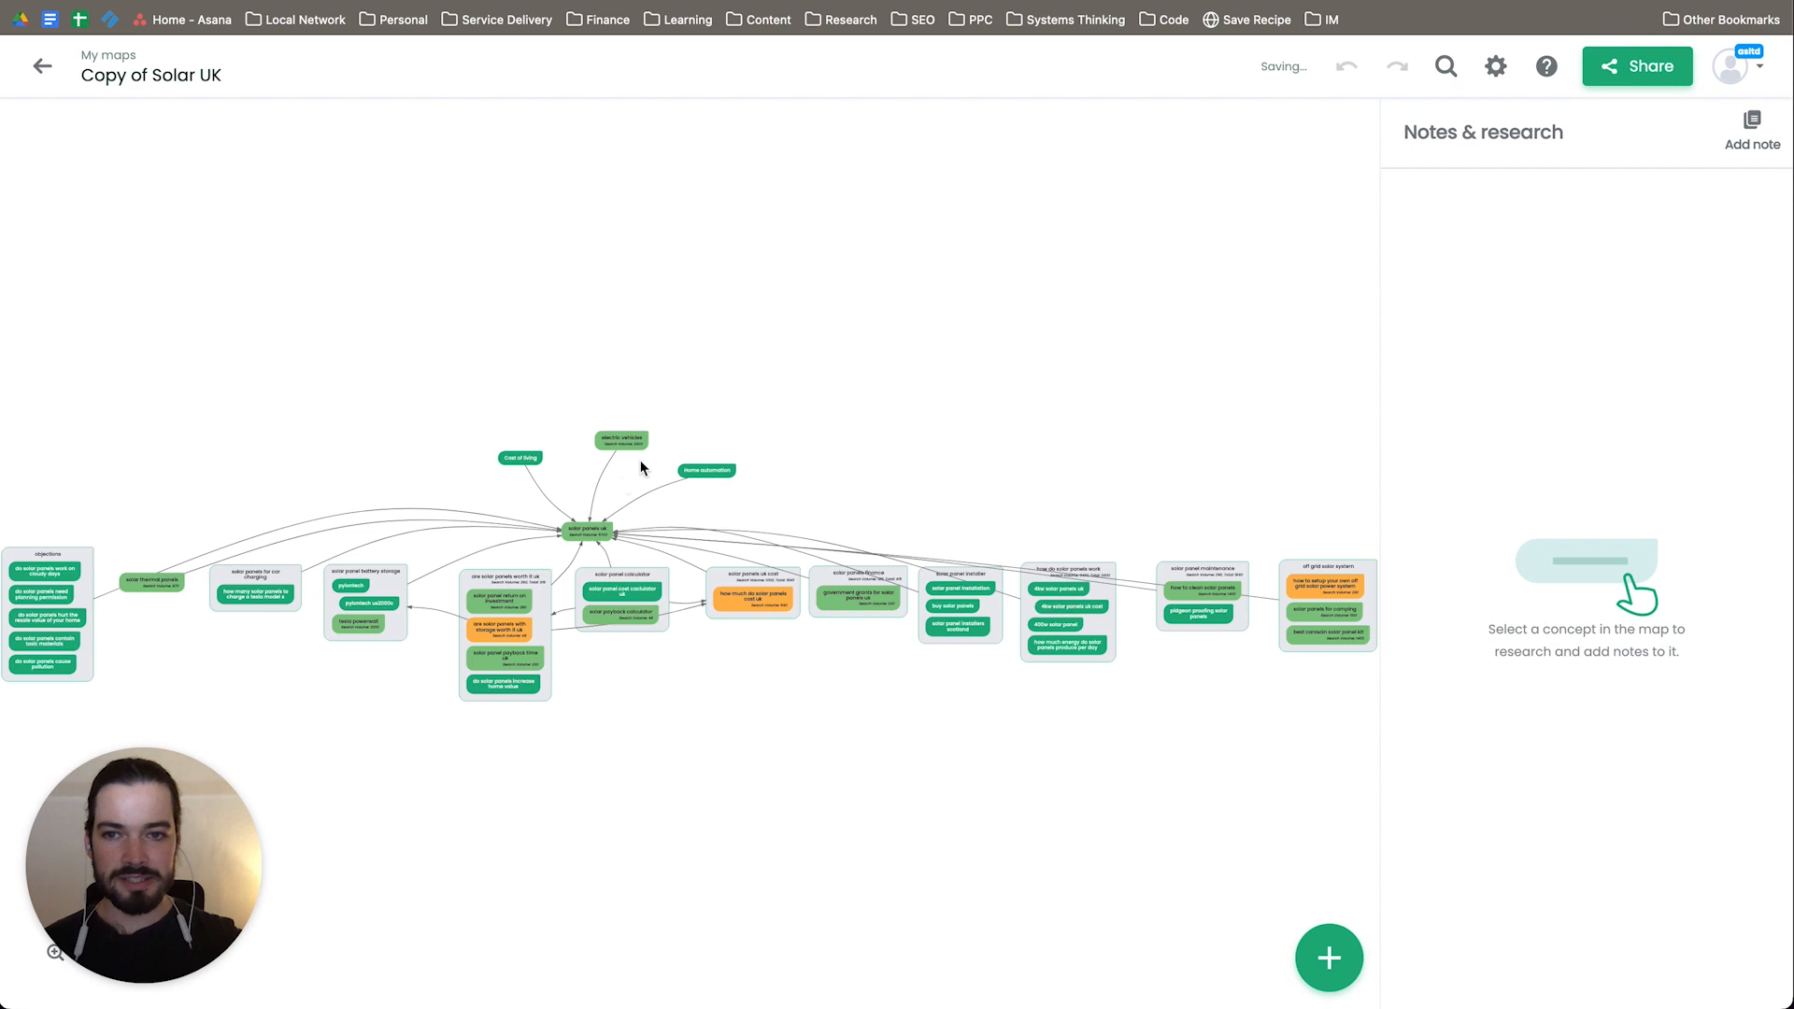
Step: Examine the Solar UK map around the central "solar panels uk" concept and the topic groups linked to it
scroll(592, 513, up, 3)
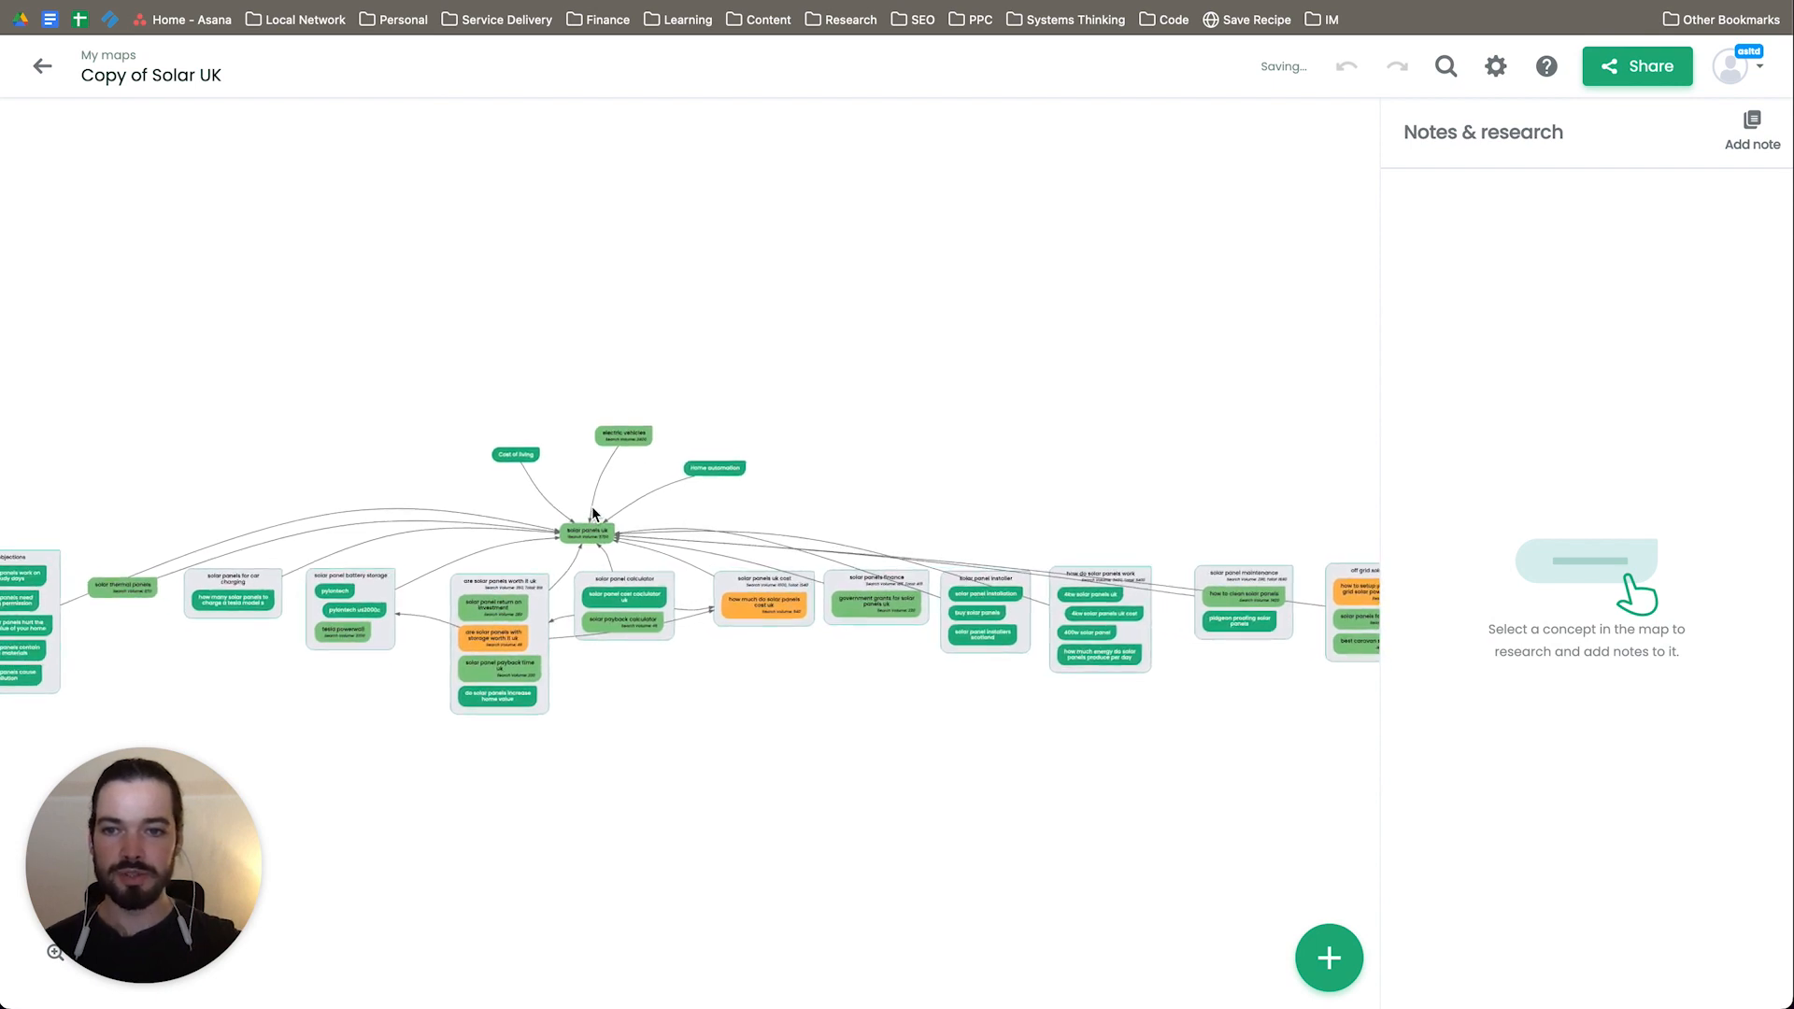
scroll(592, 506, up, 2)
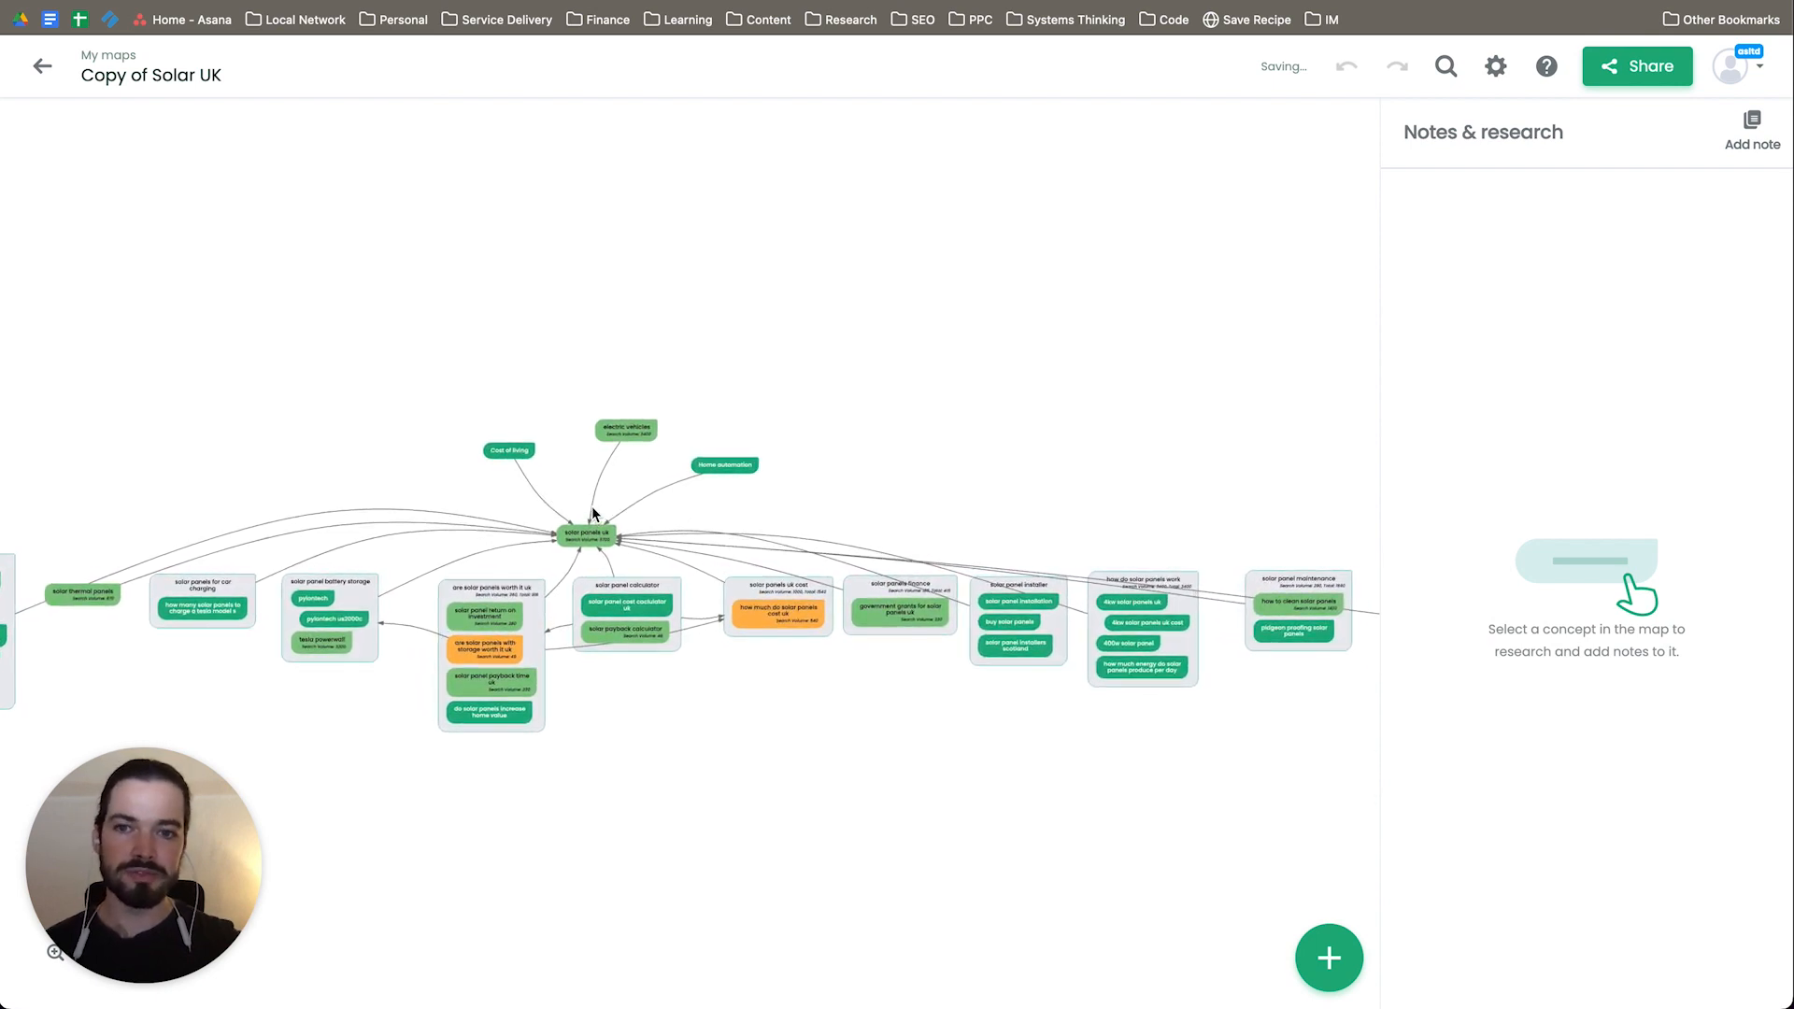
drag(620, 782, 750, 659)
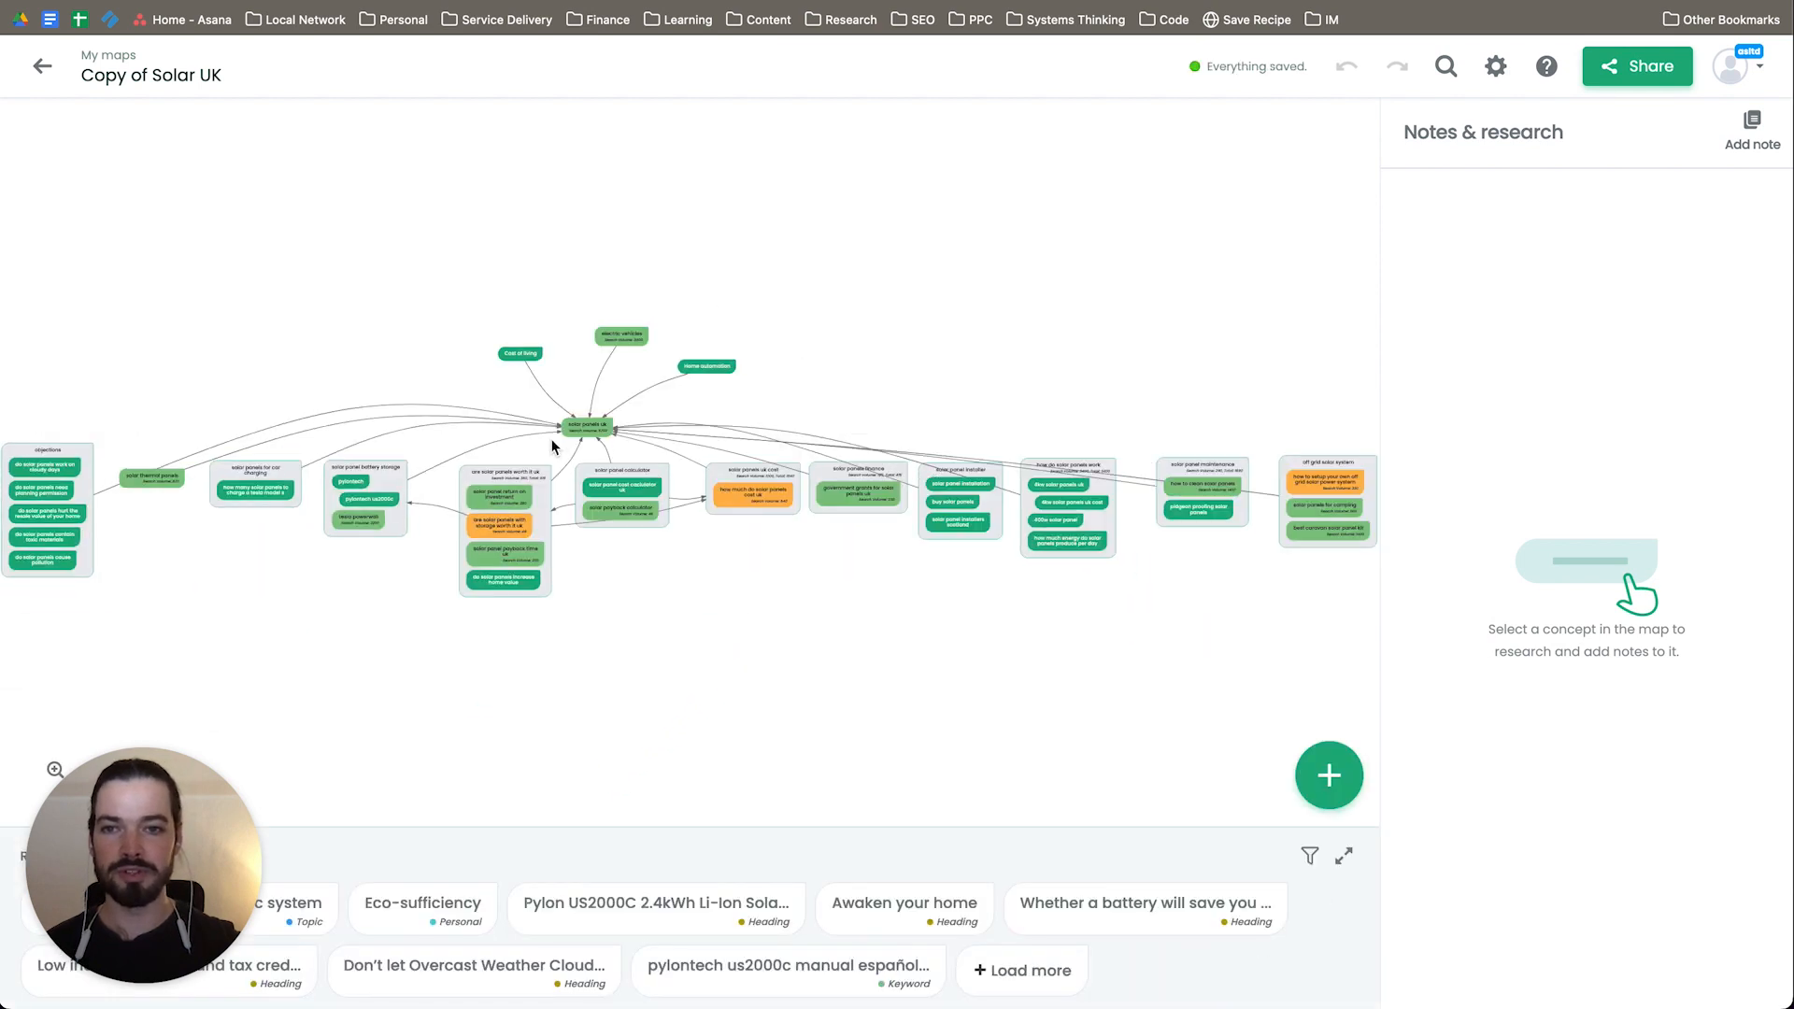
scroll(579, 447, up, 3)
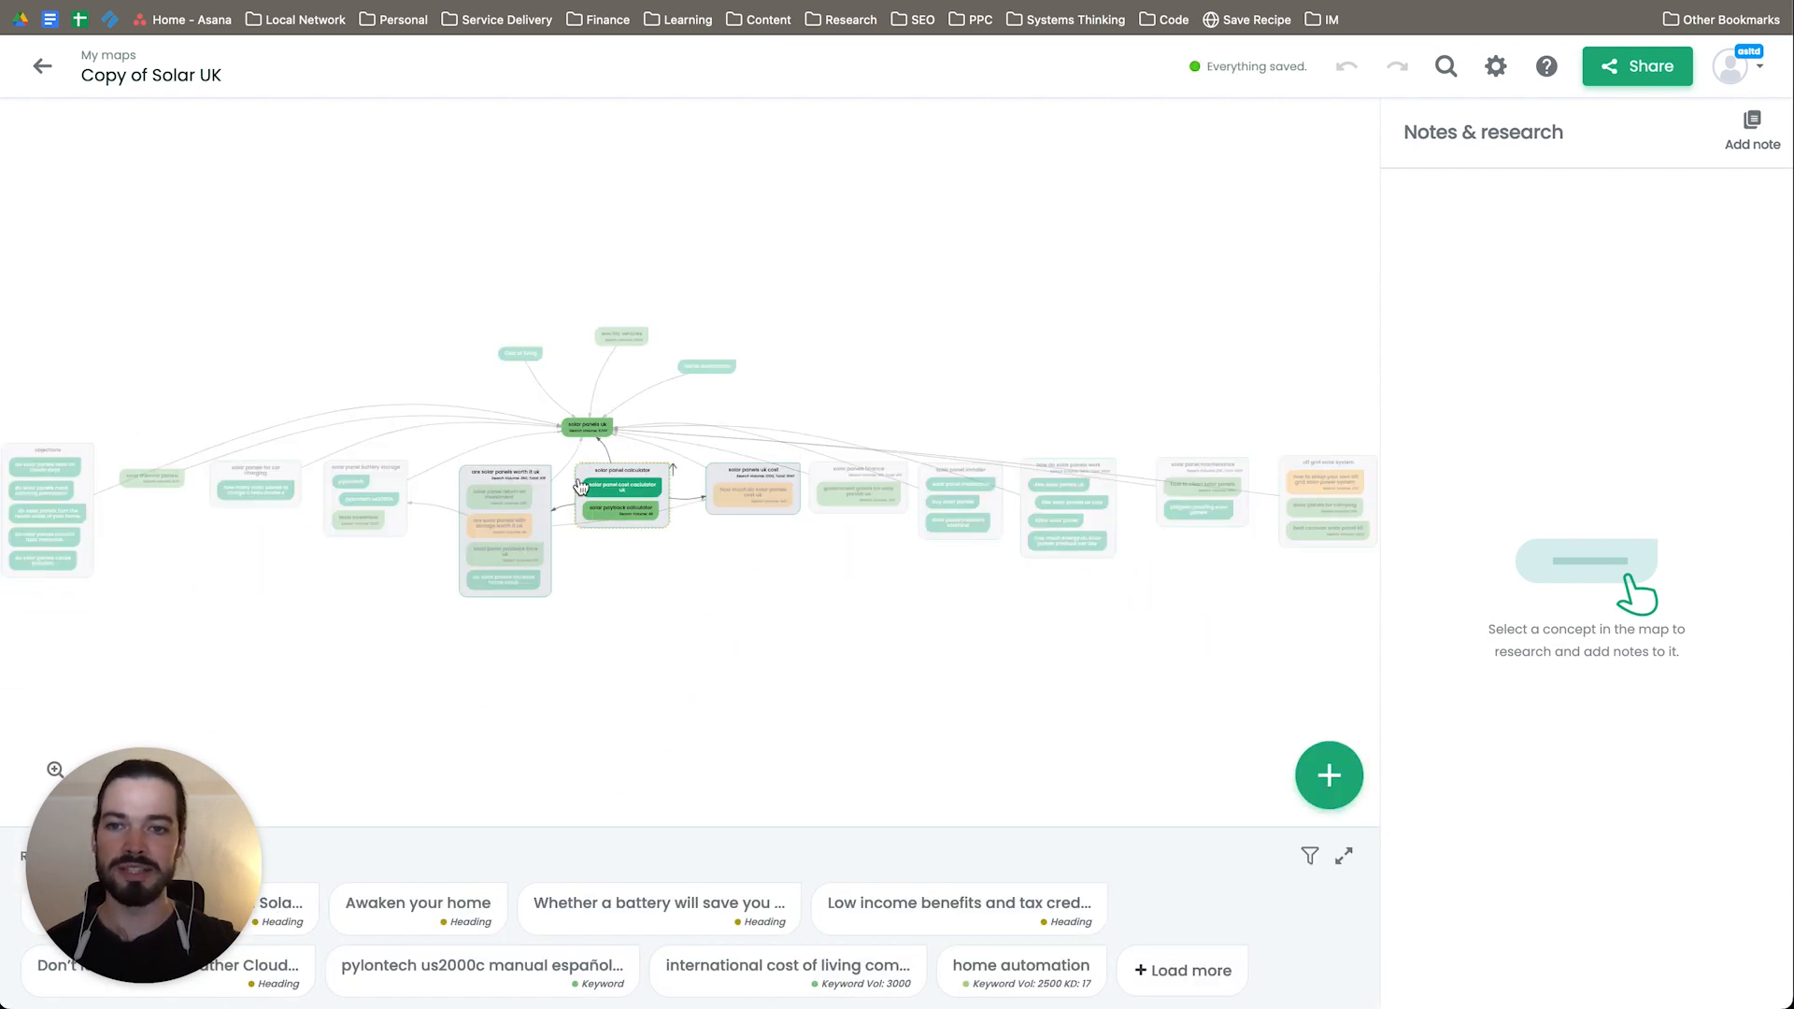
scroll(579, 484, up, 5)
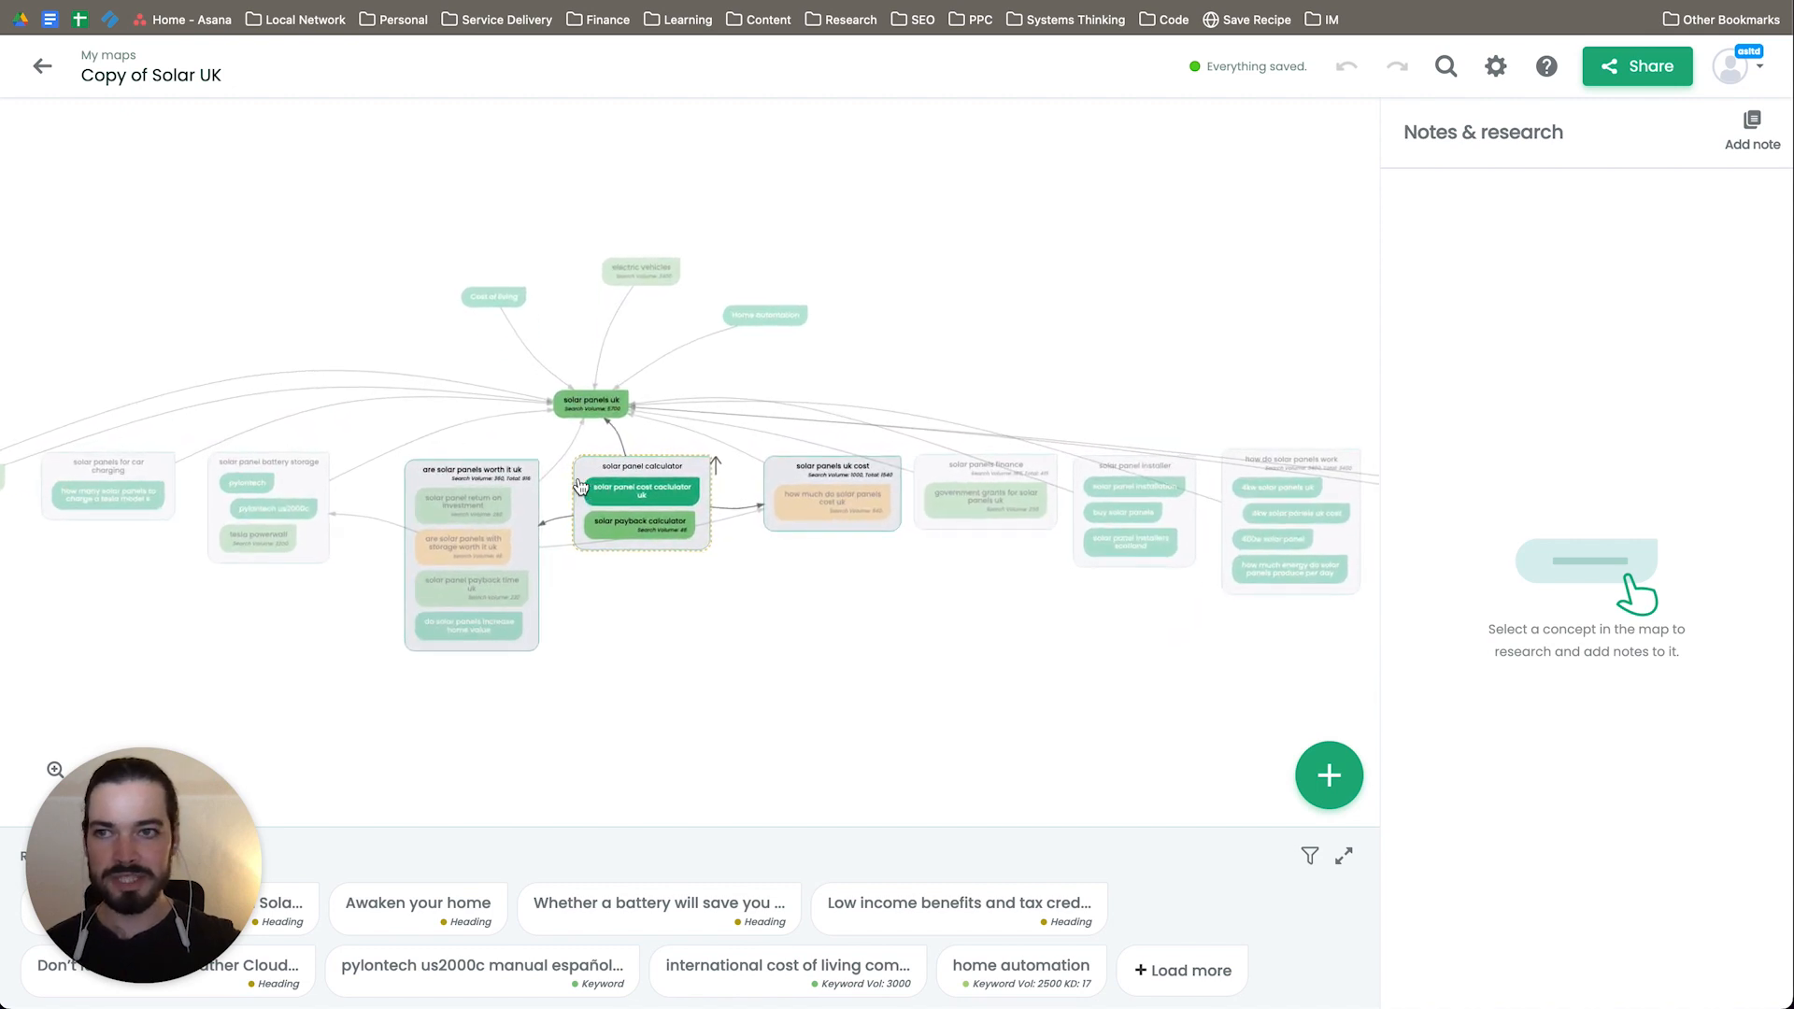
scroll(580, 485, up, 2)
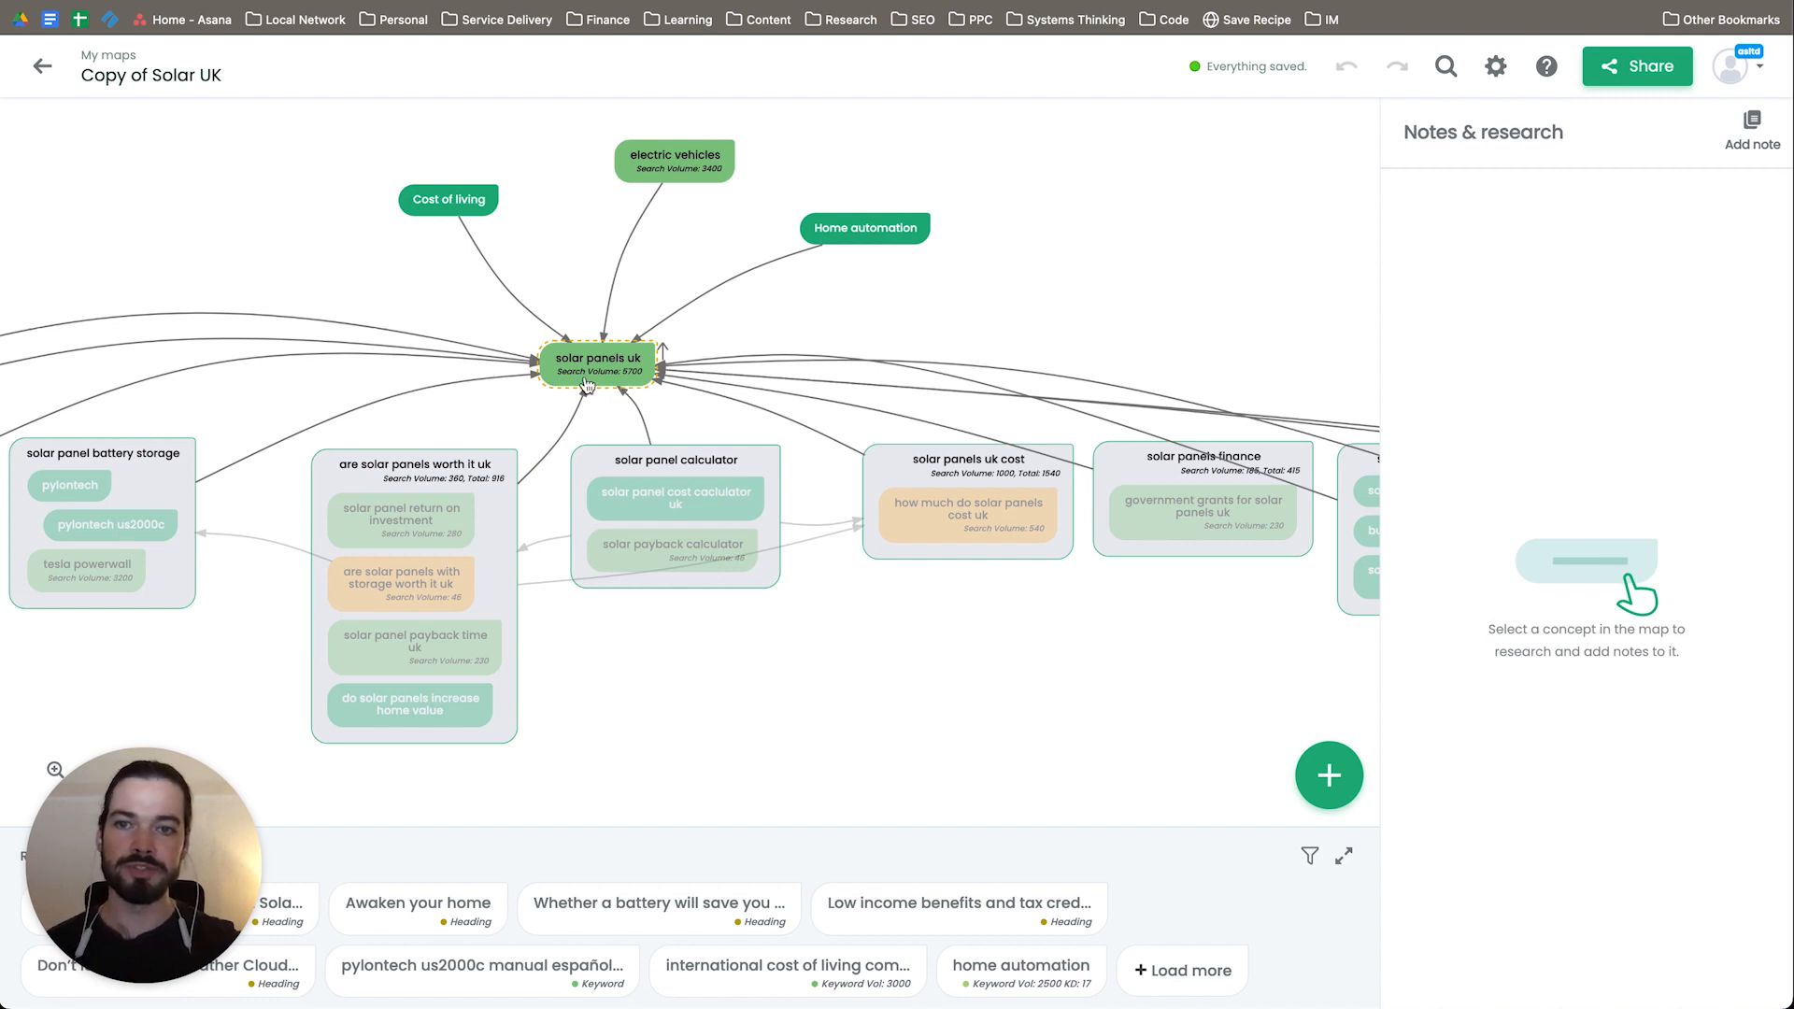
scroll(599, 386, up, 2)
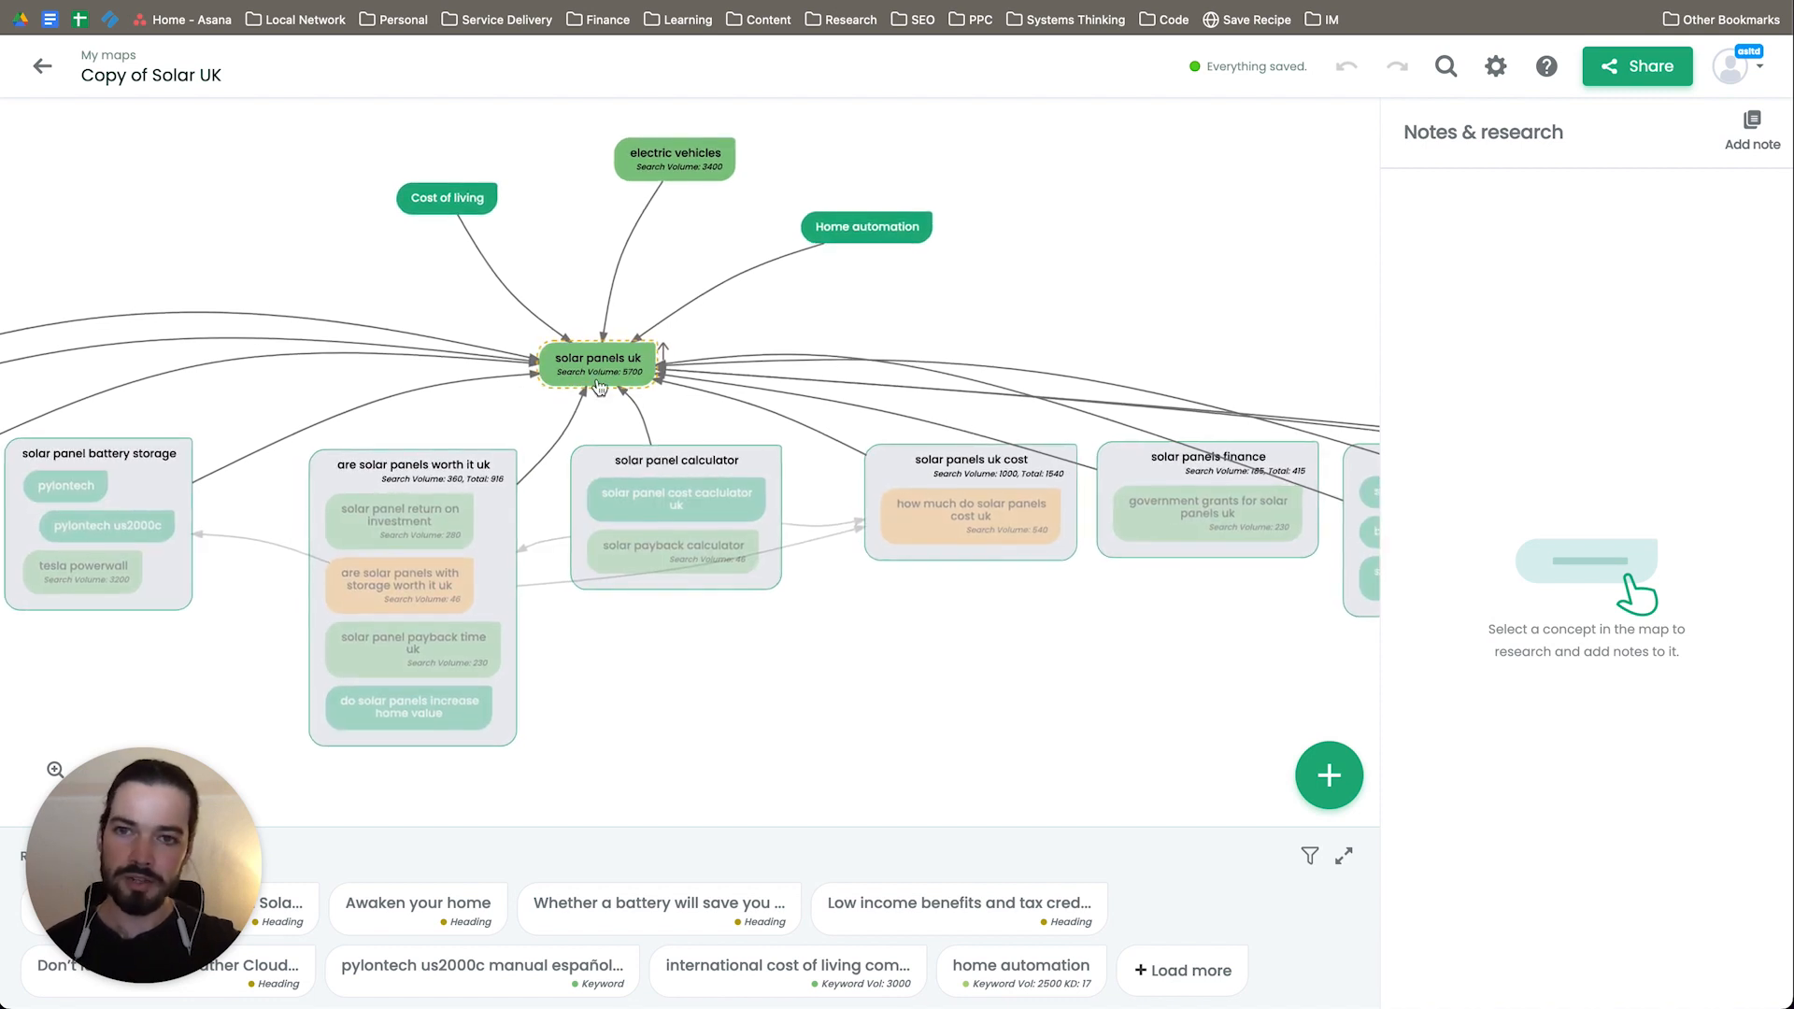
scroll(599, 386, up, 3)
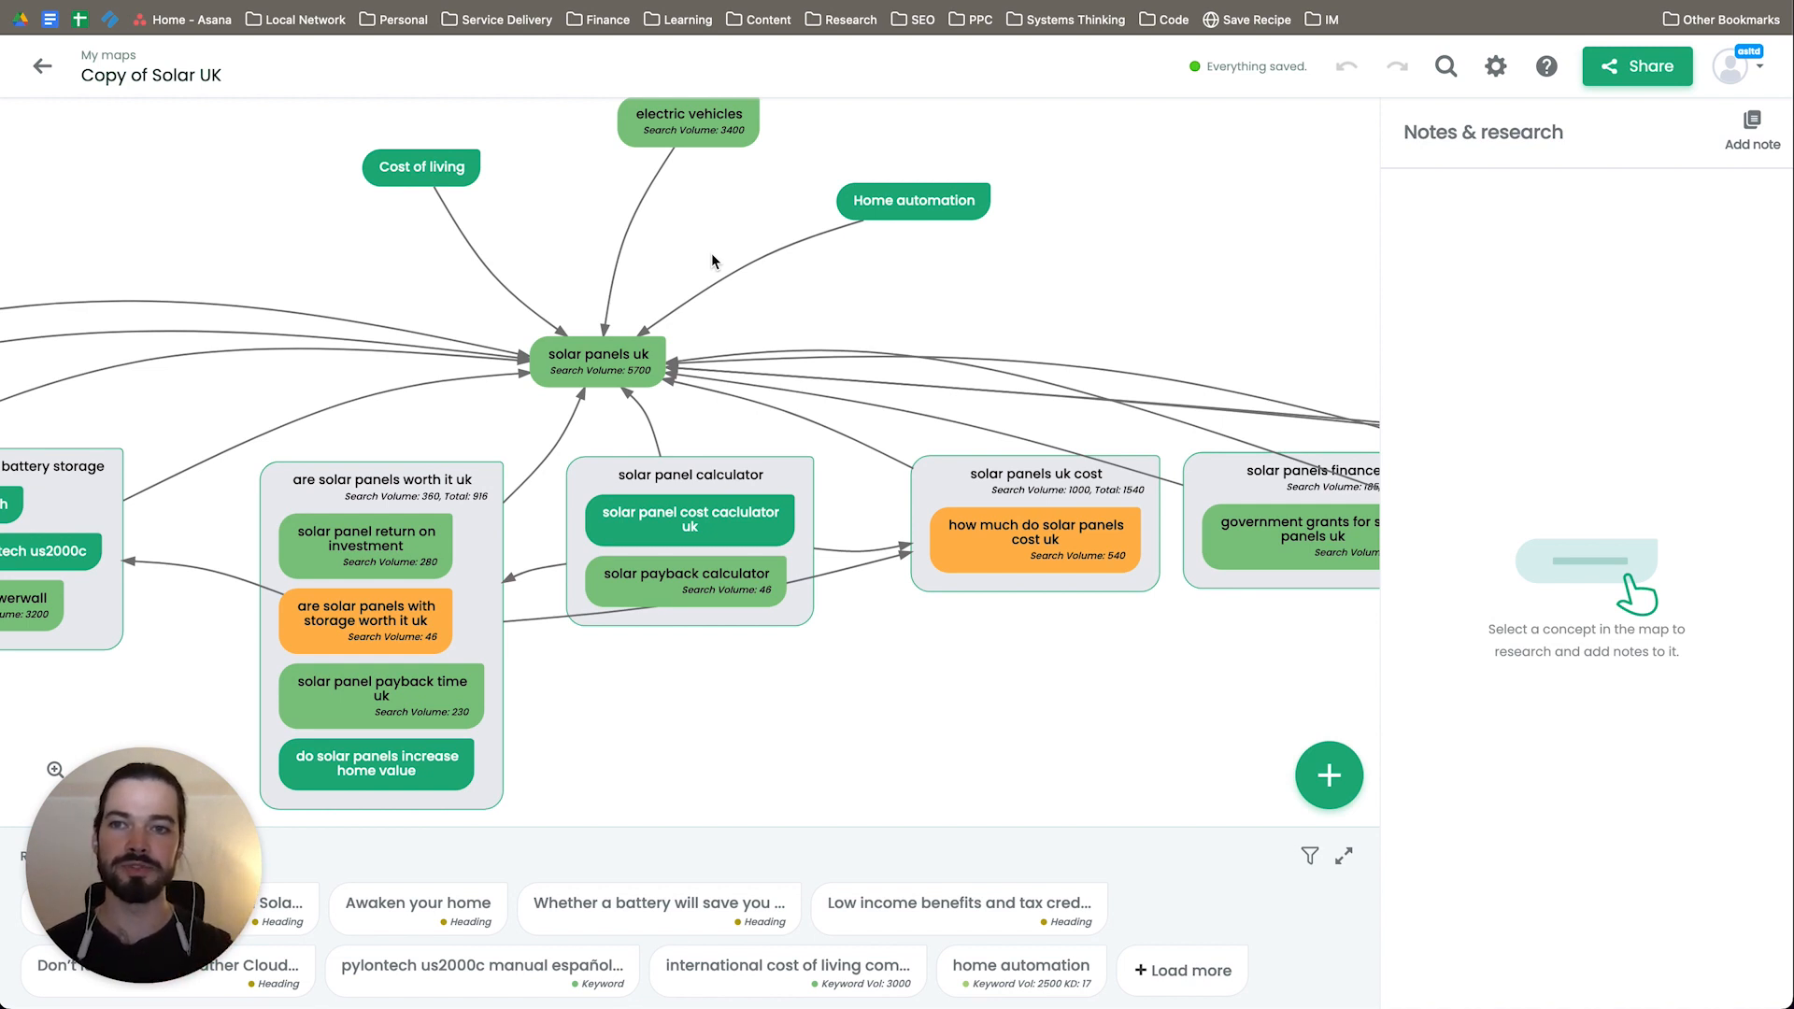
scroll(591, 399, up, 2)
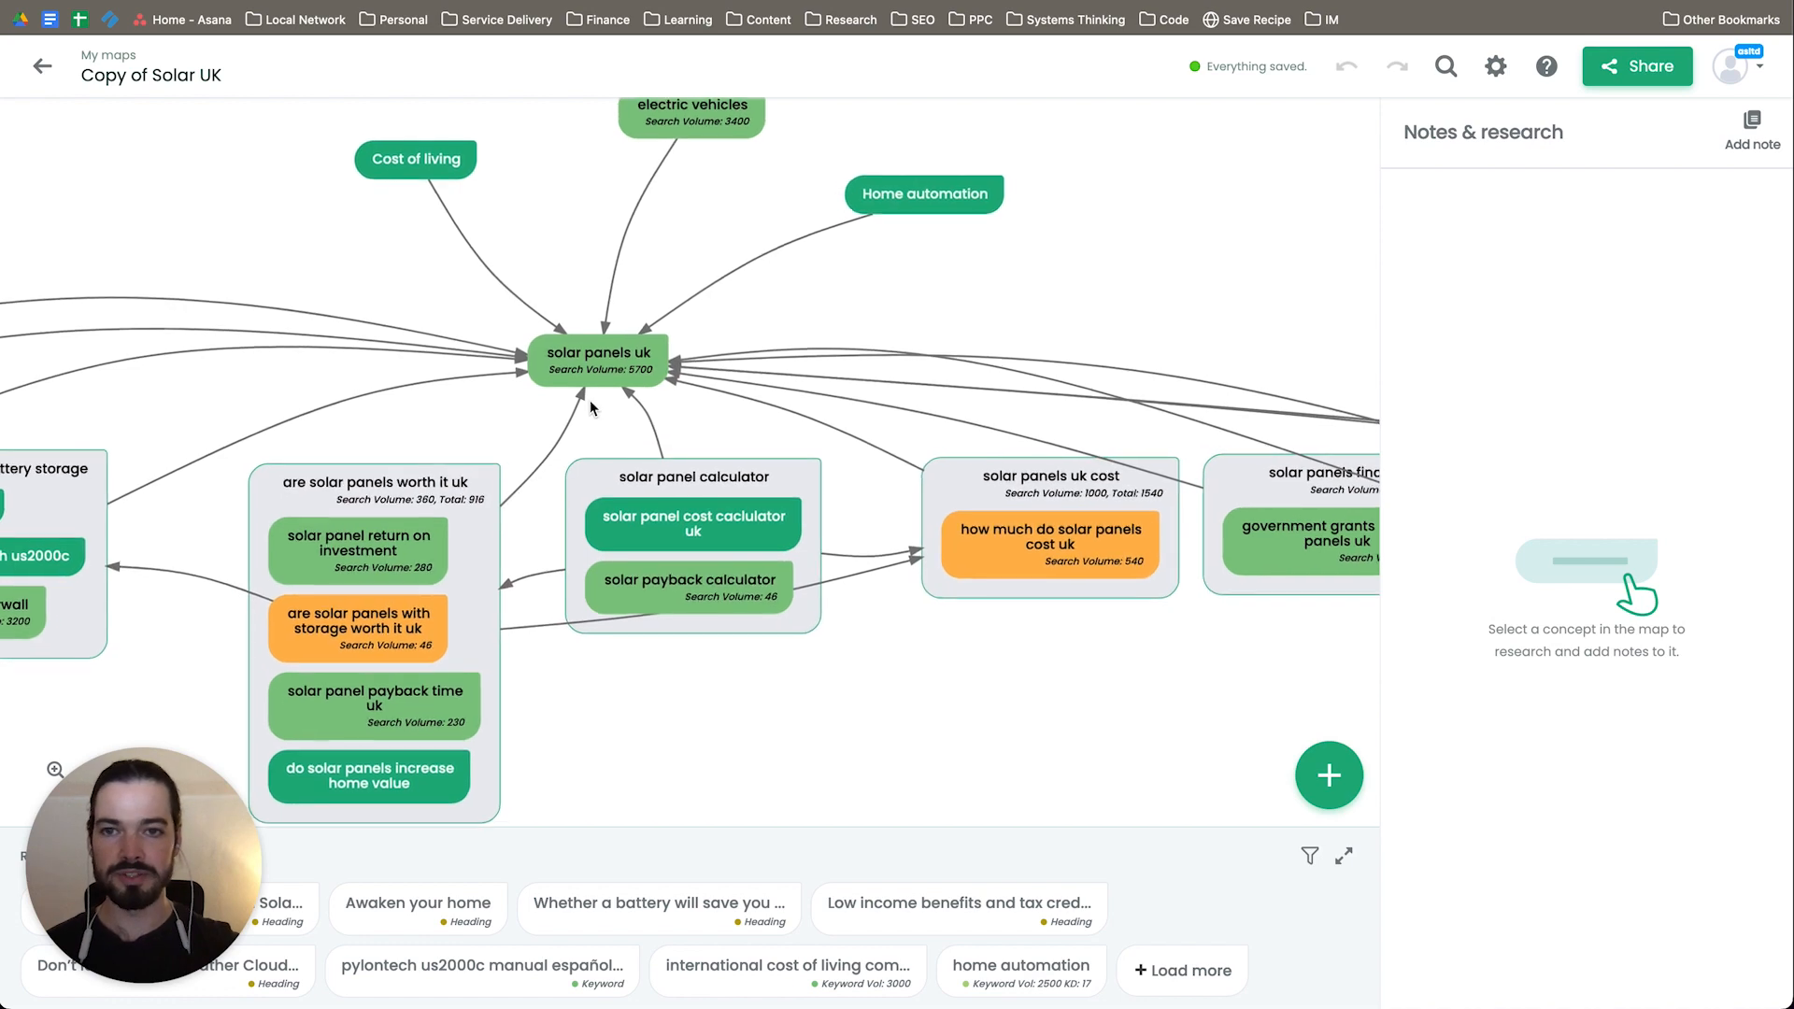
scroll(590, 400, up, 2)
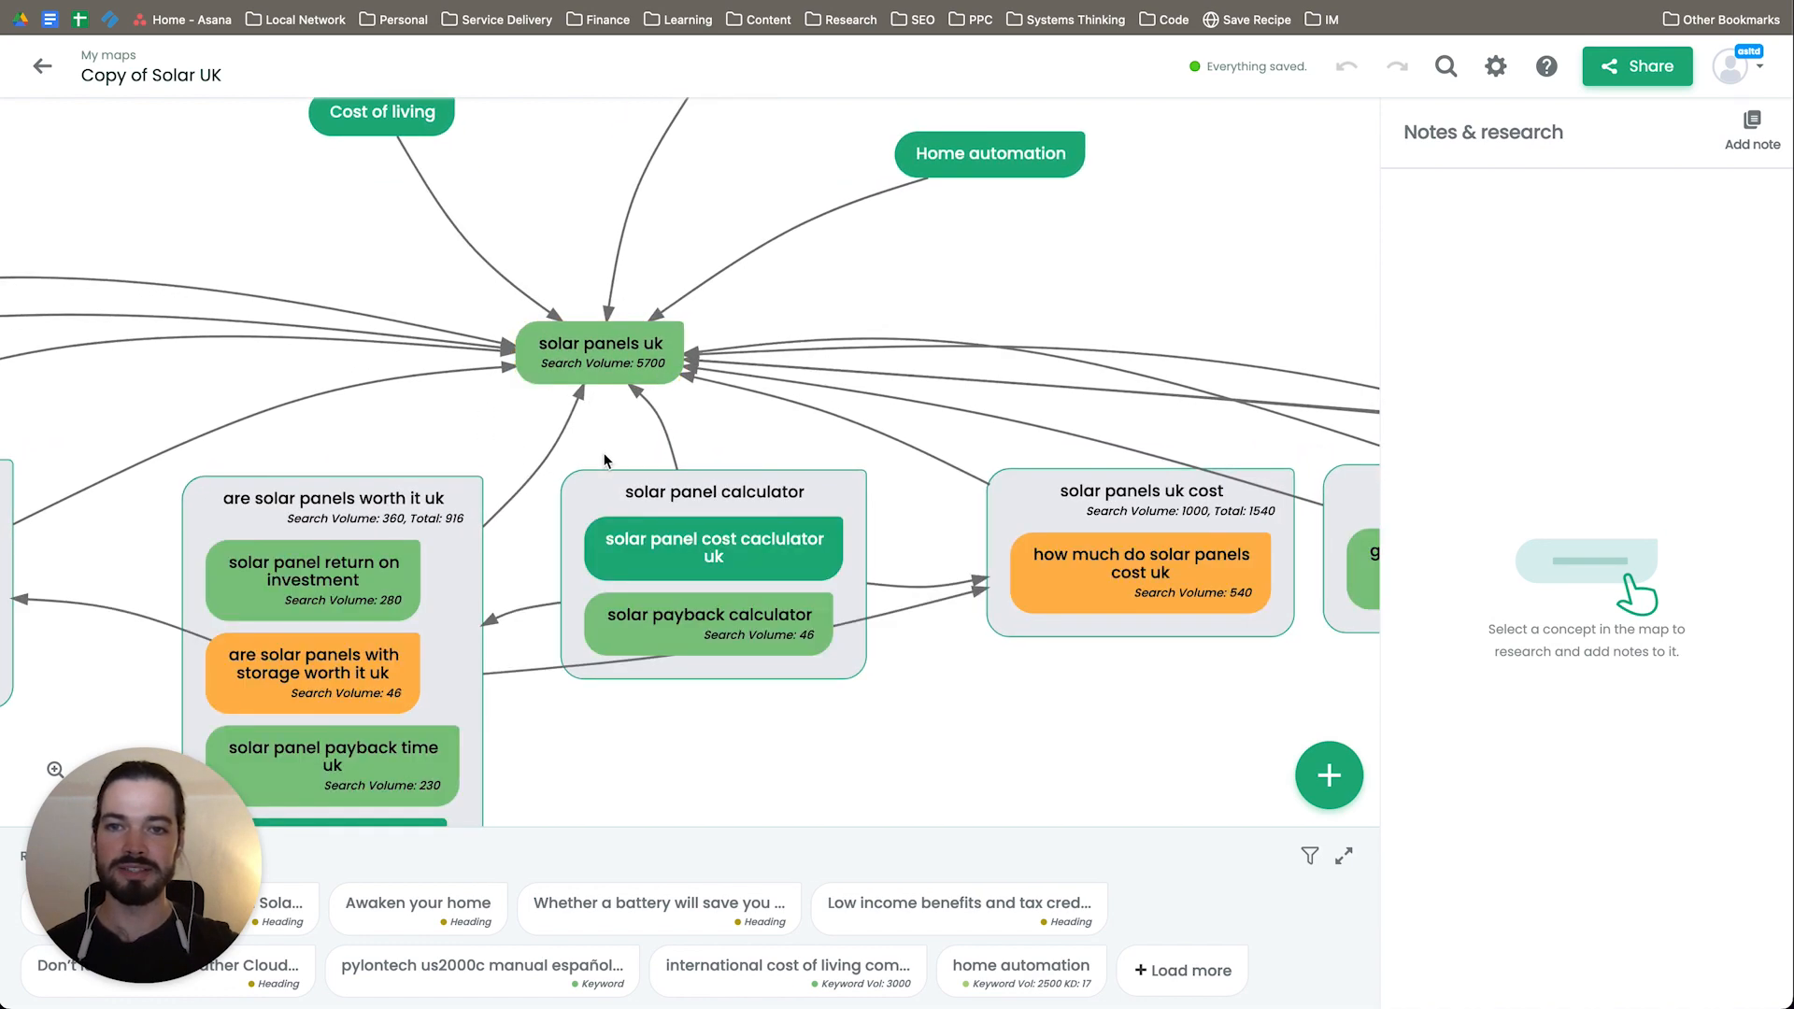
Step: Review how the broader concepts Cost of living, electric vehicles and Home automation connect to "solar panels uk"
drag(914, 256, 976, 401)
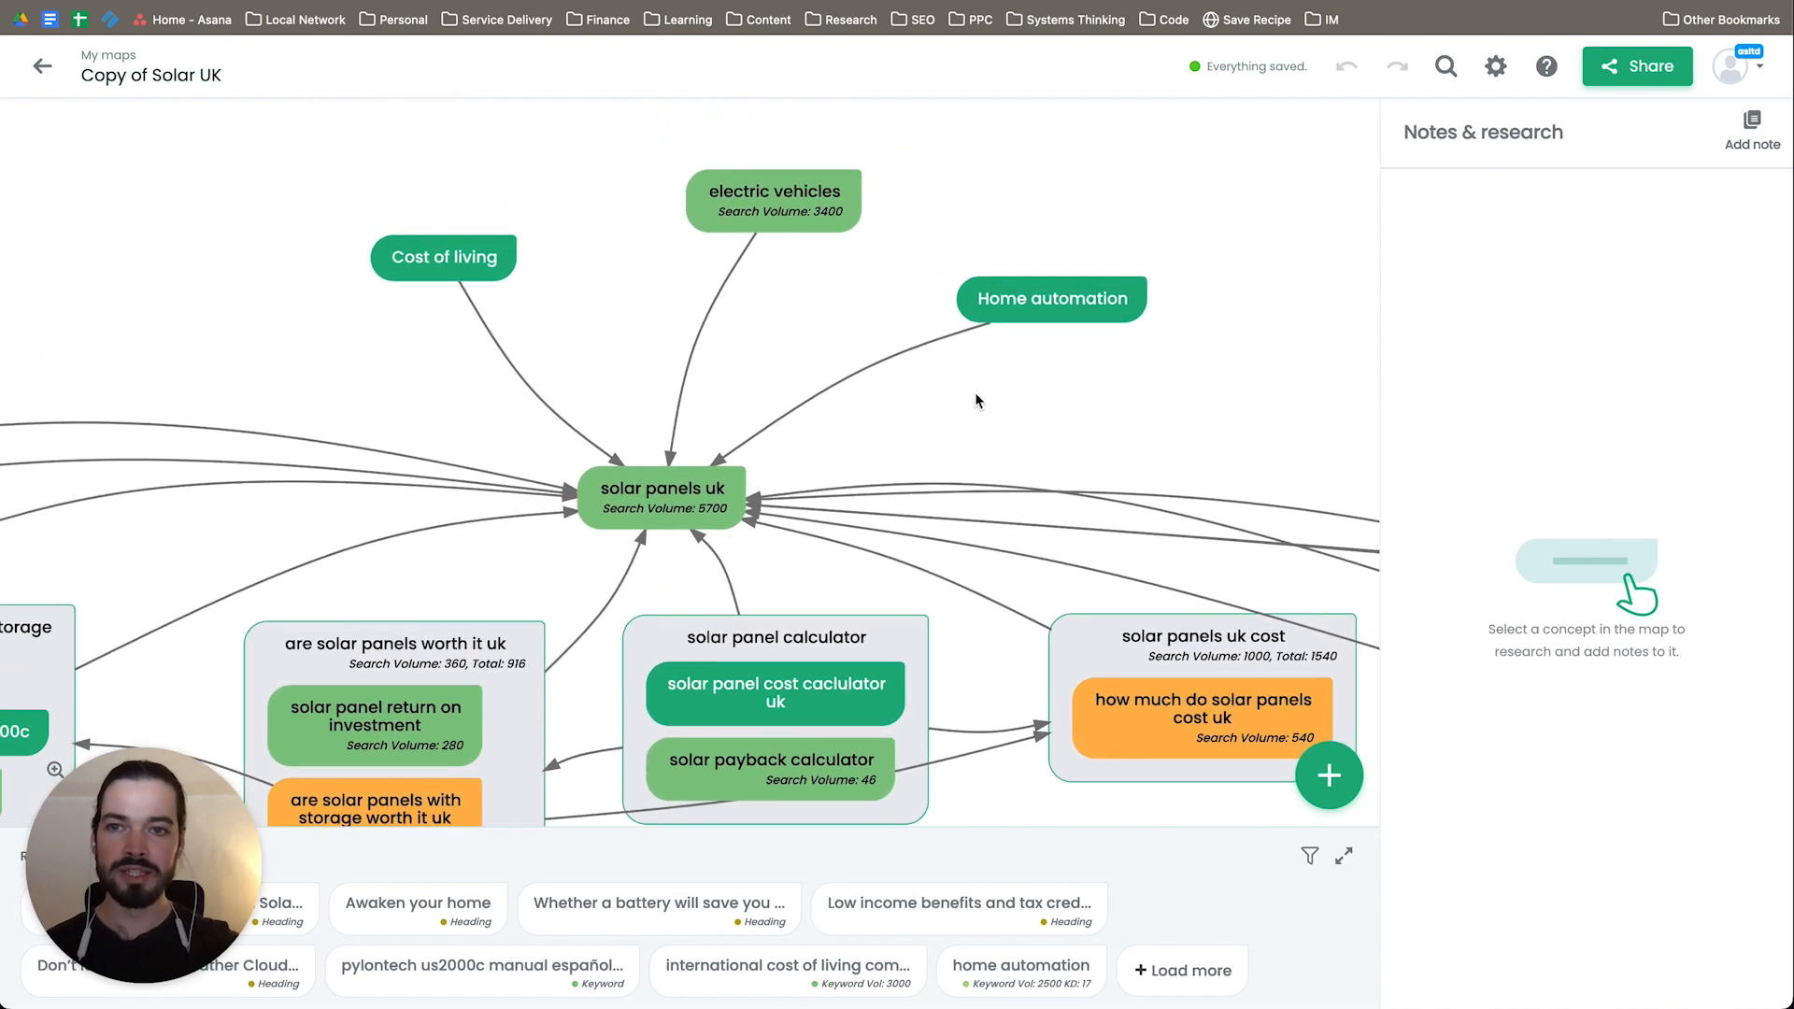
click(1040, 308)
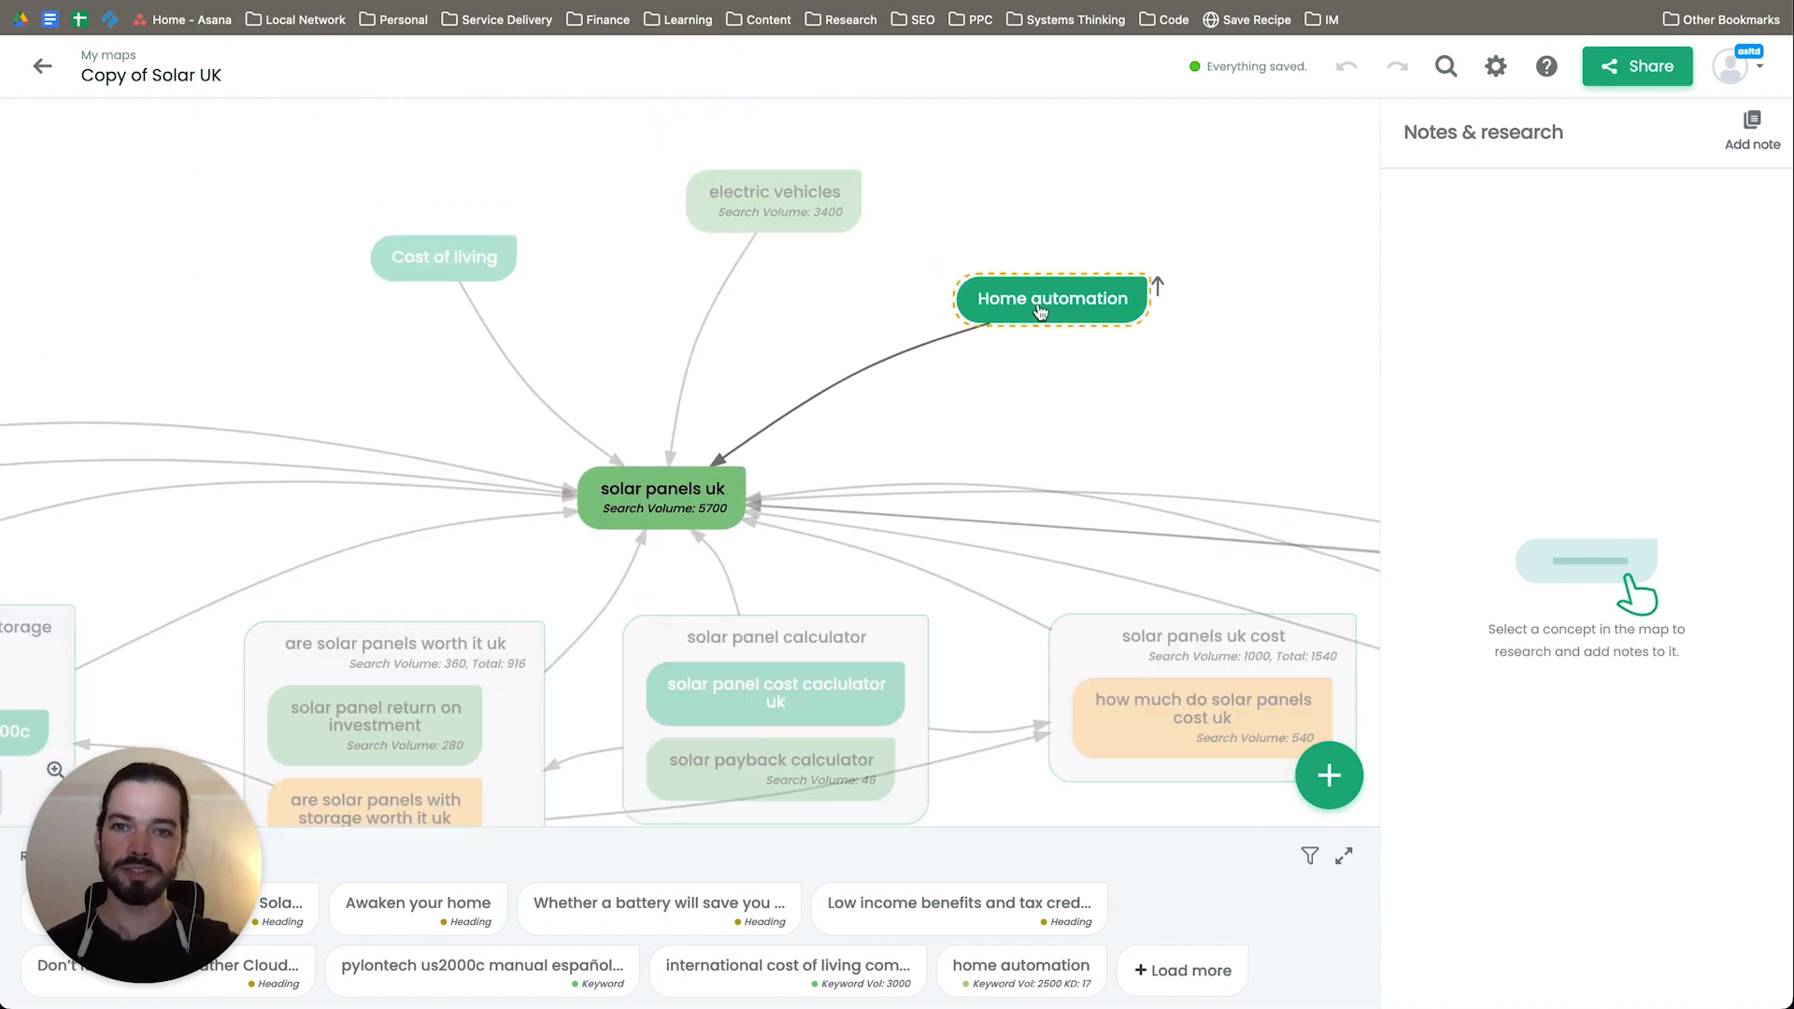
click(775, 229)
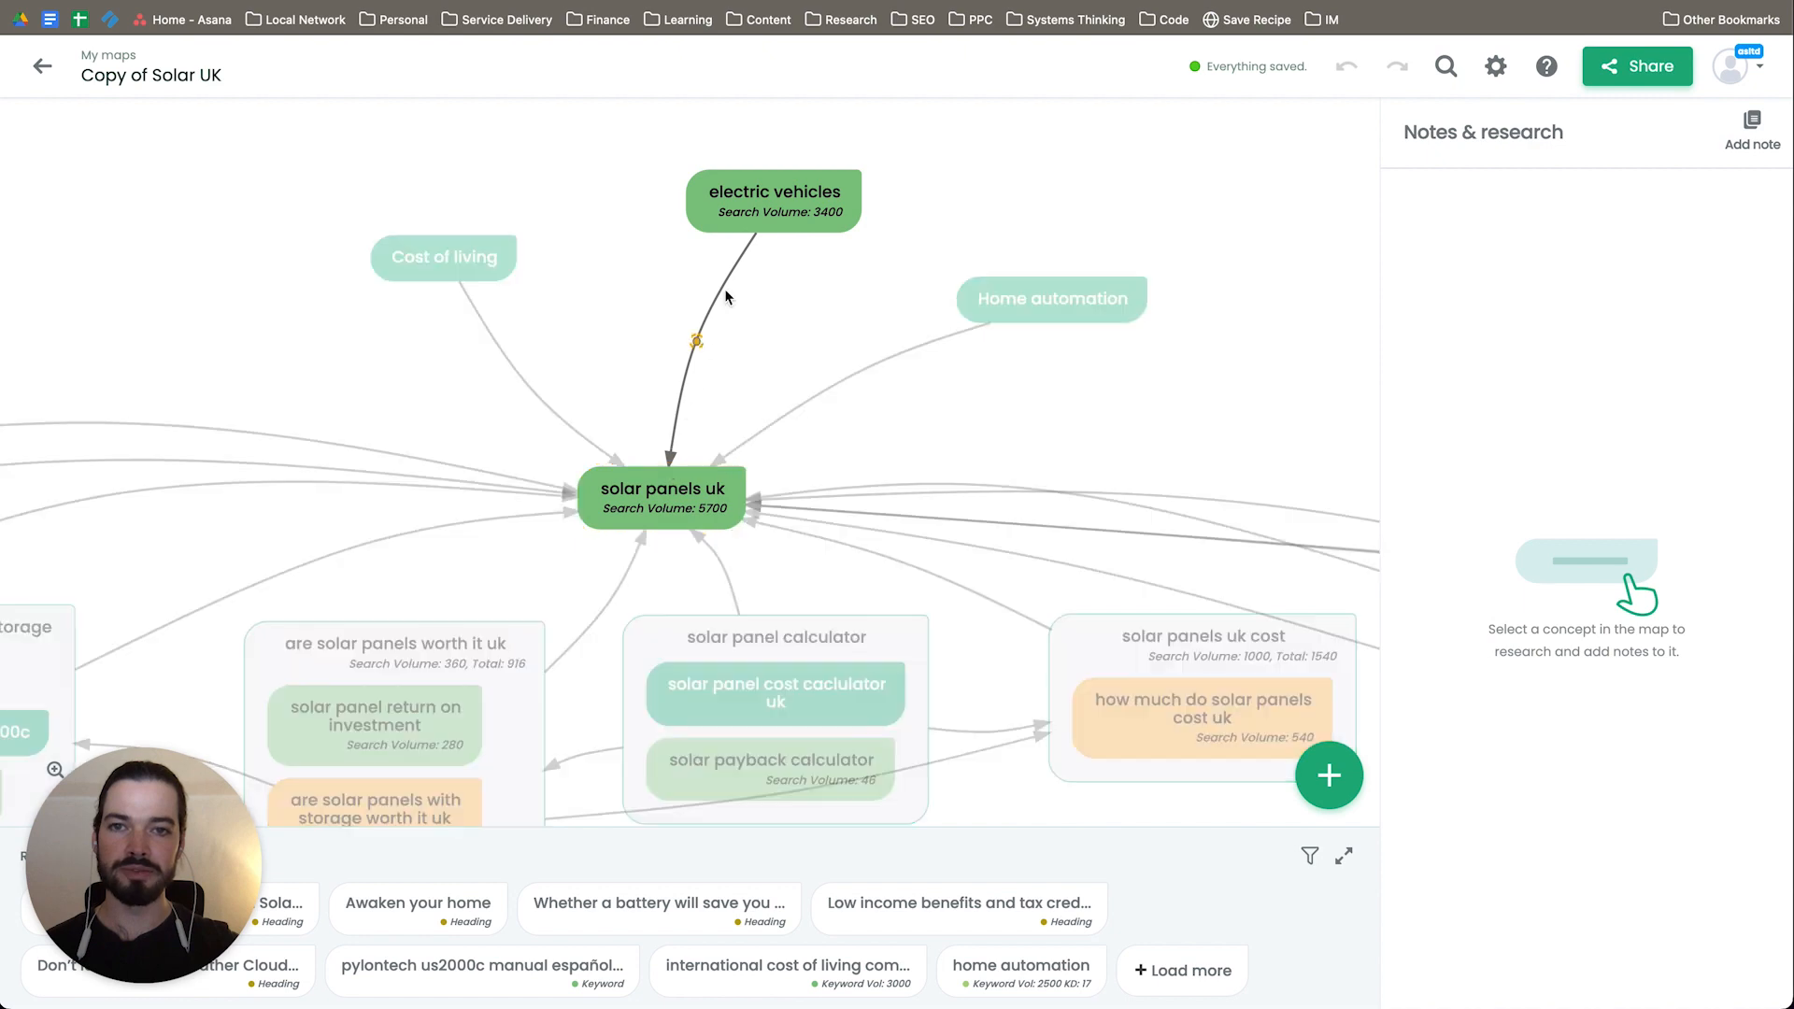
click(691, 528)
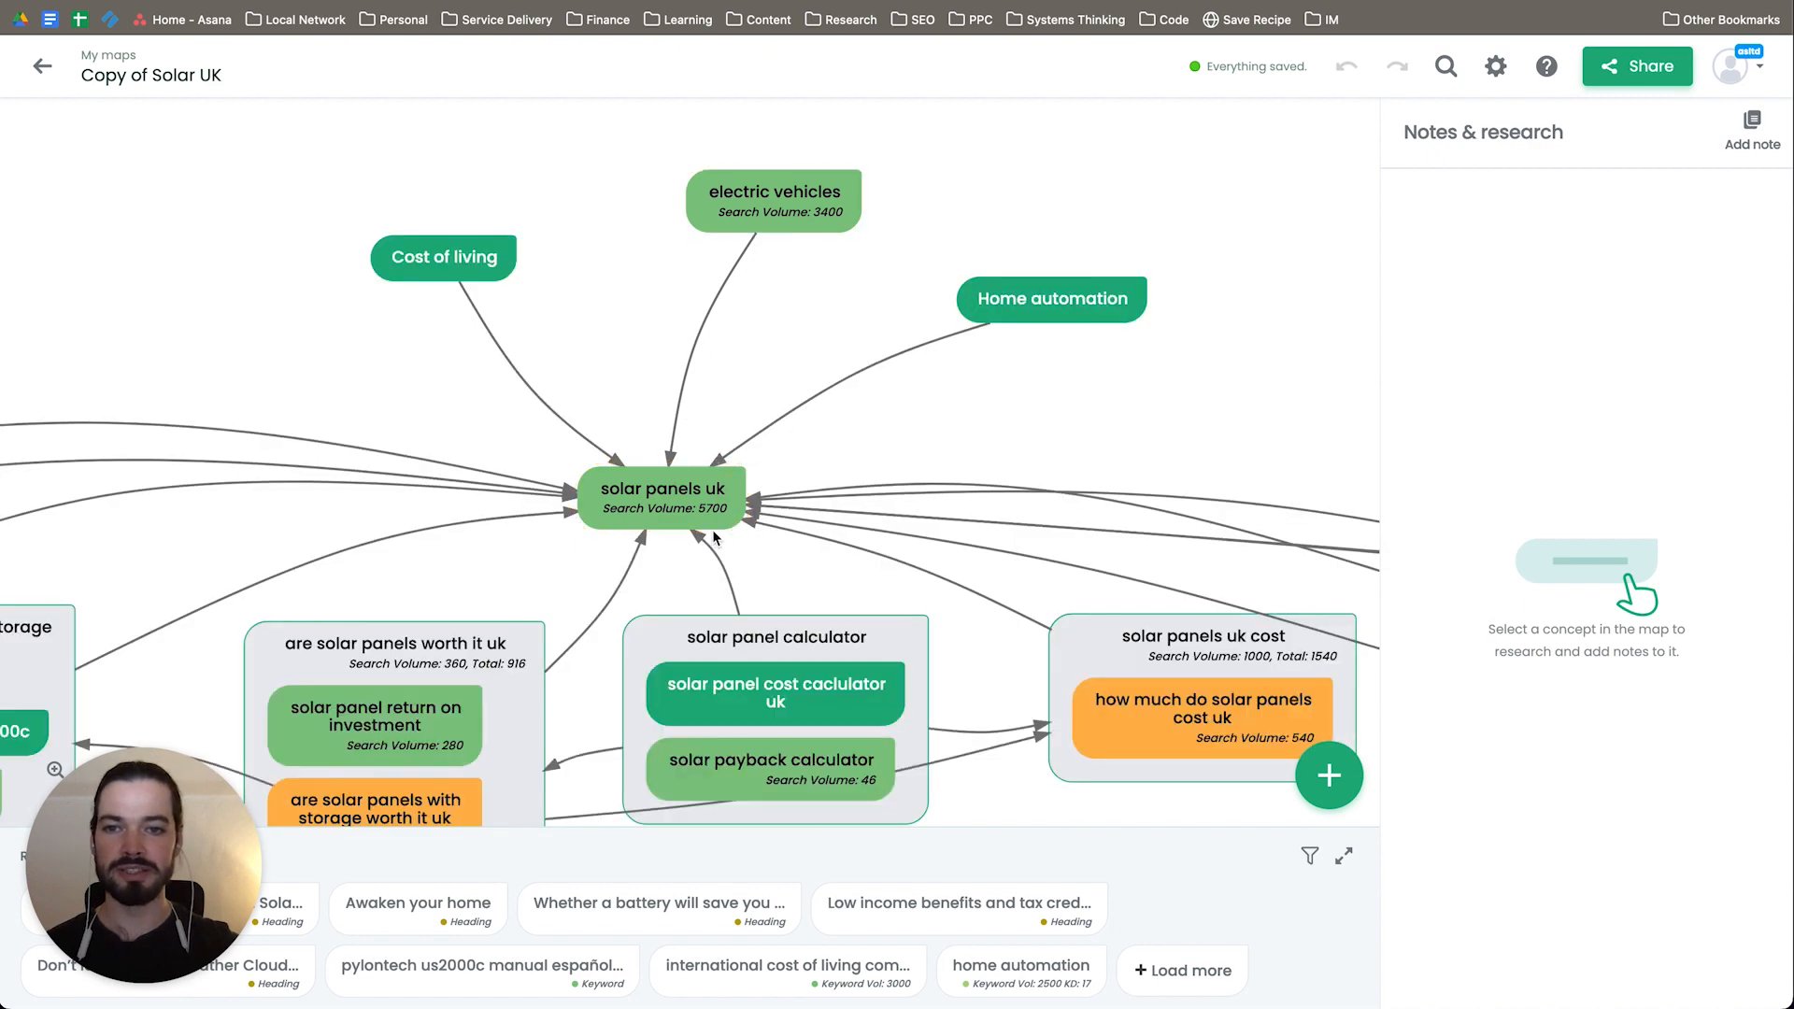
click(683, 401)
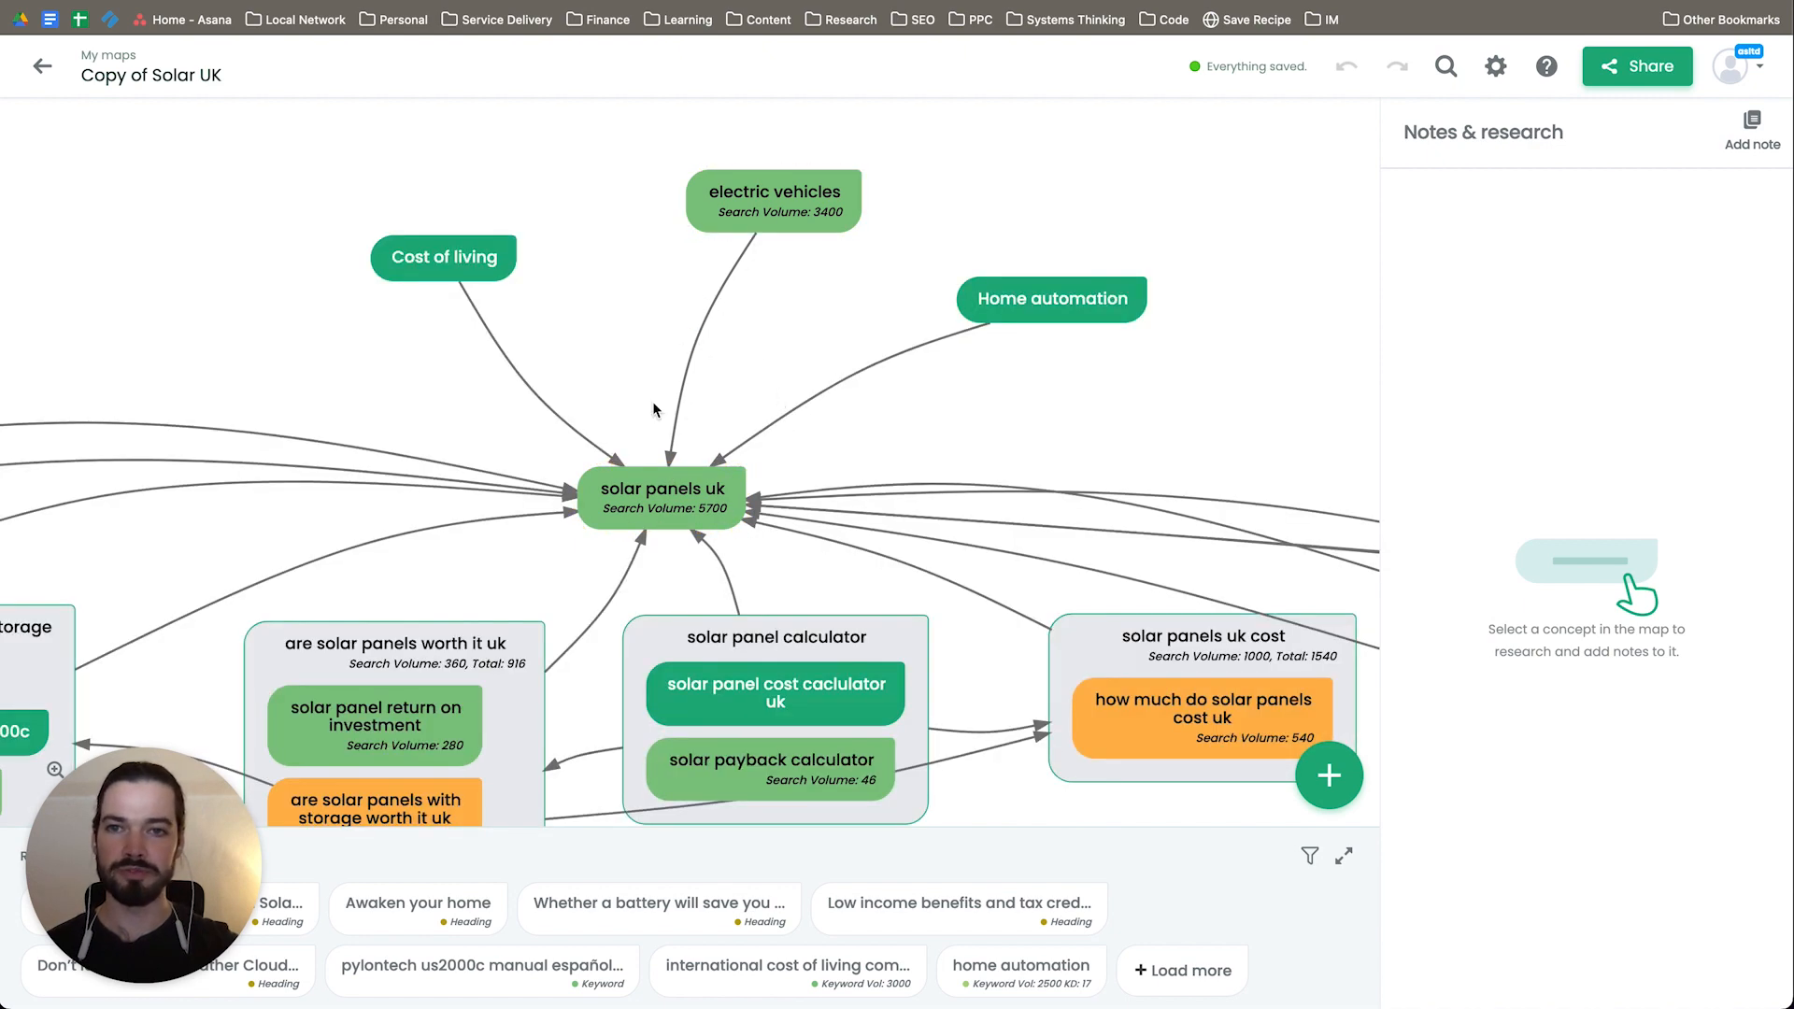
mouse_move(615, 411)
mouse_down()
mouse_move(613, 261)
mouse_move(615, 431)
mouse_up()
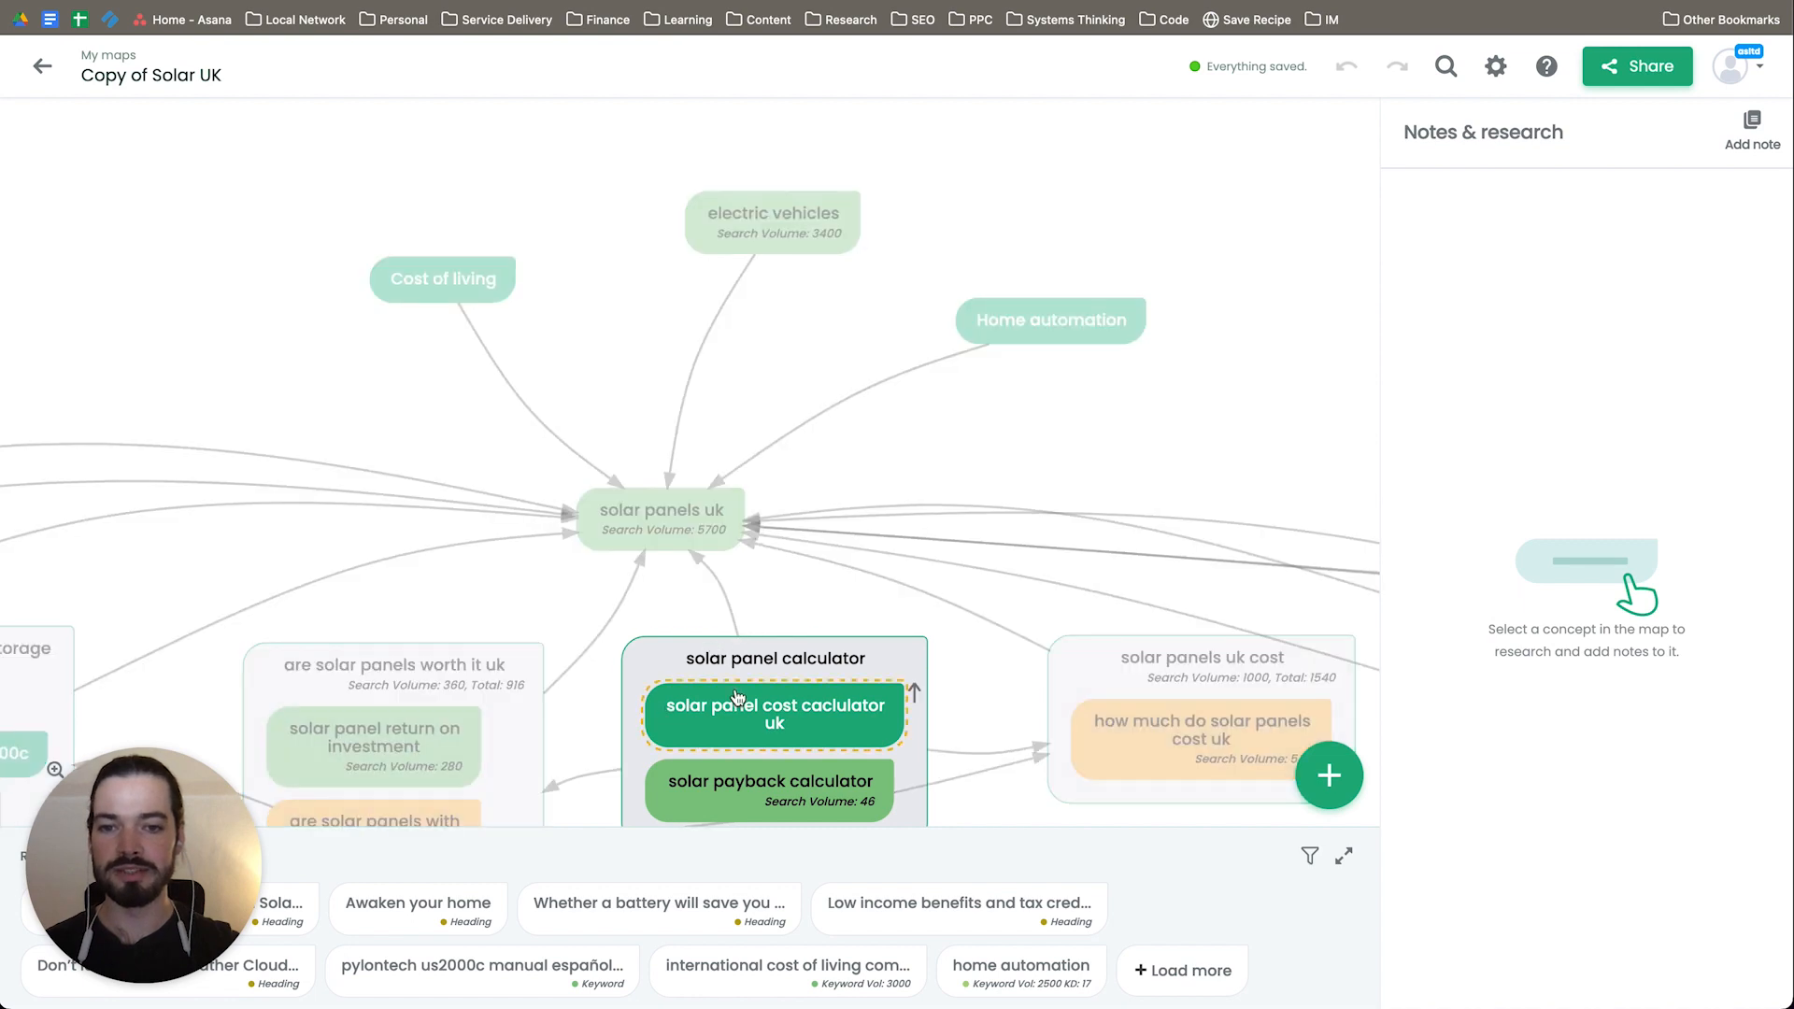
Step: Examine the subtopic groups from "are solar panels worth it uk" across to the objections group
click(470, 584)
drag(470, 589, 621, 315)
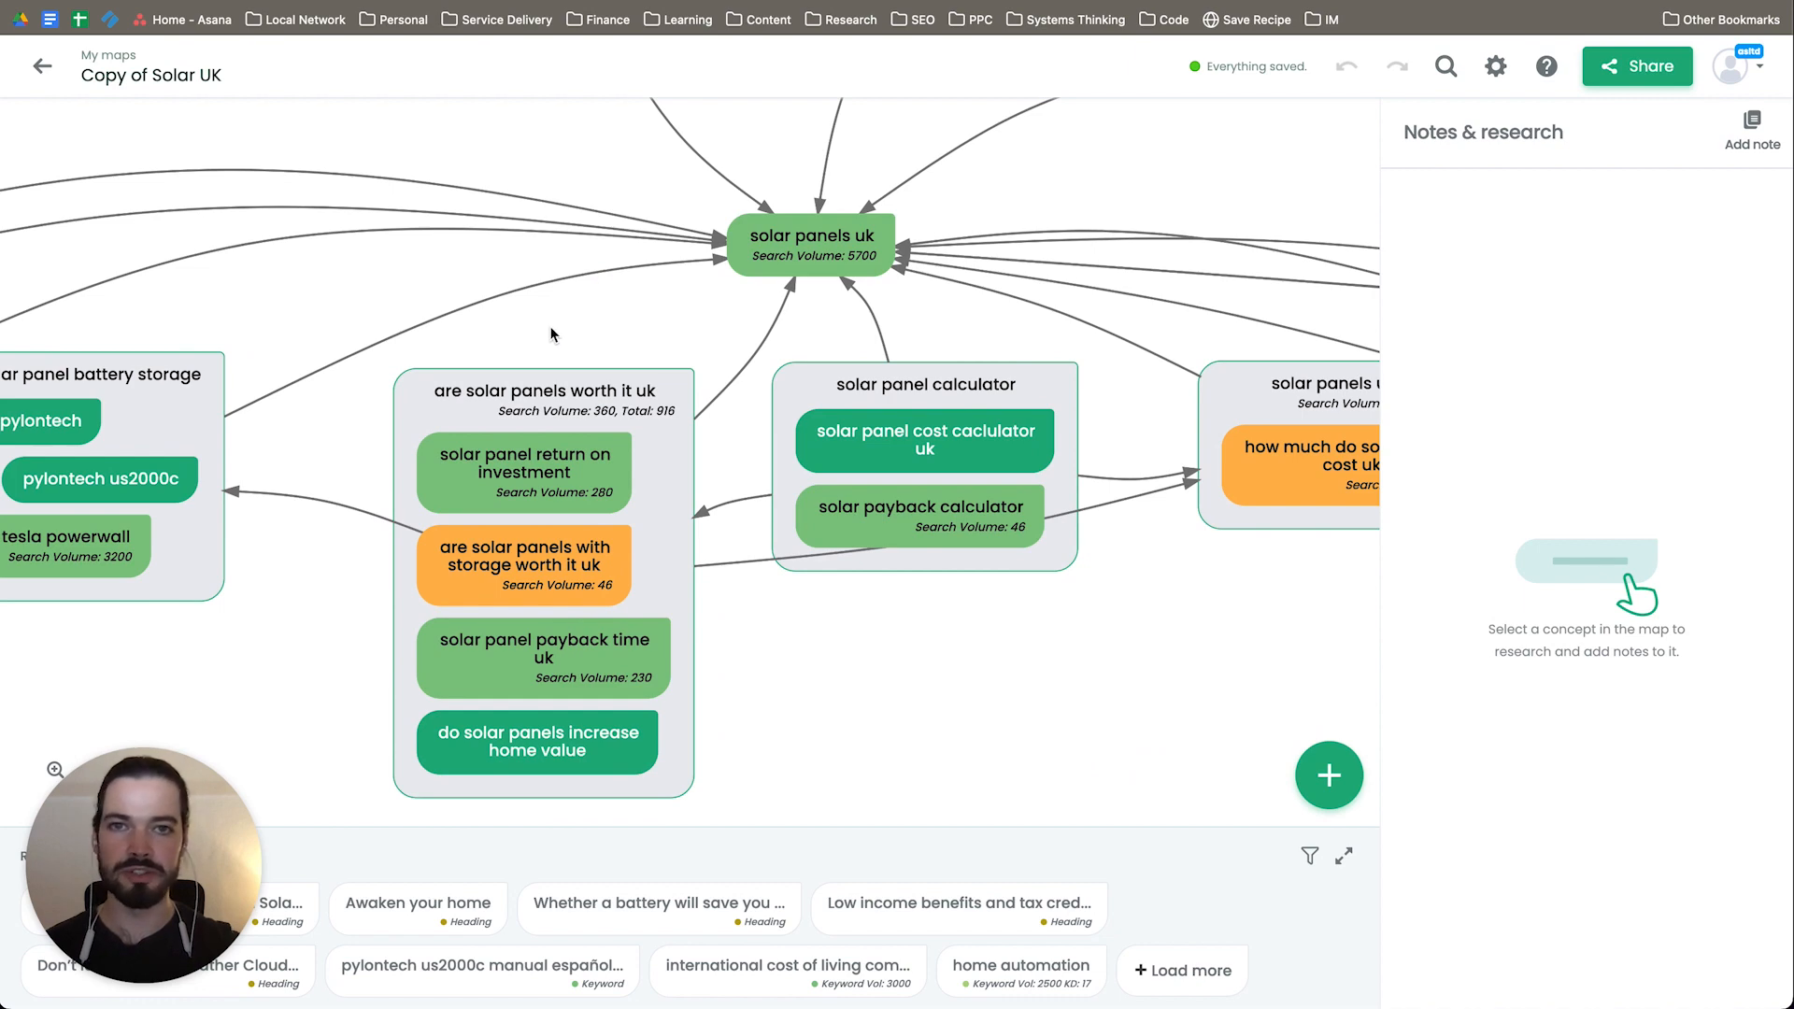
drag(551, 334, 1161, 267)
drag(248, 570, 933, 573)
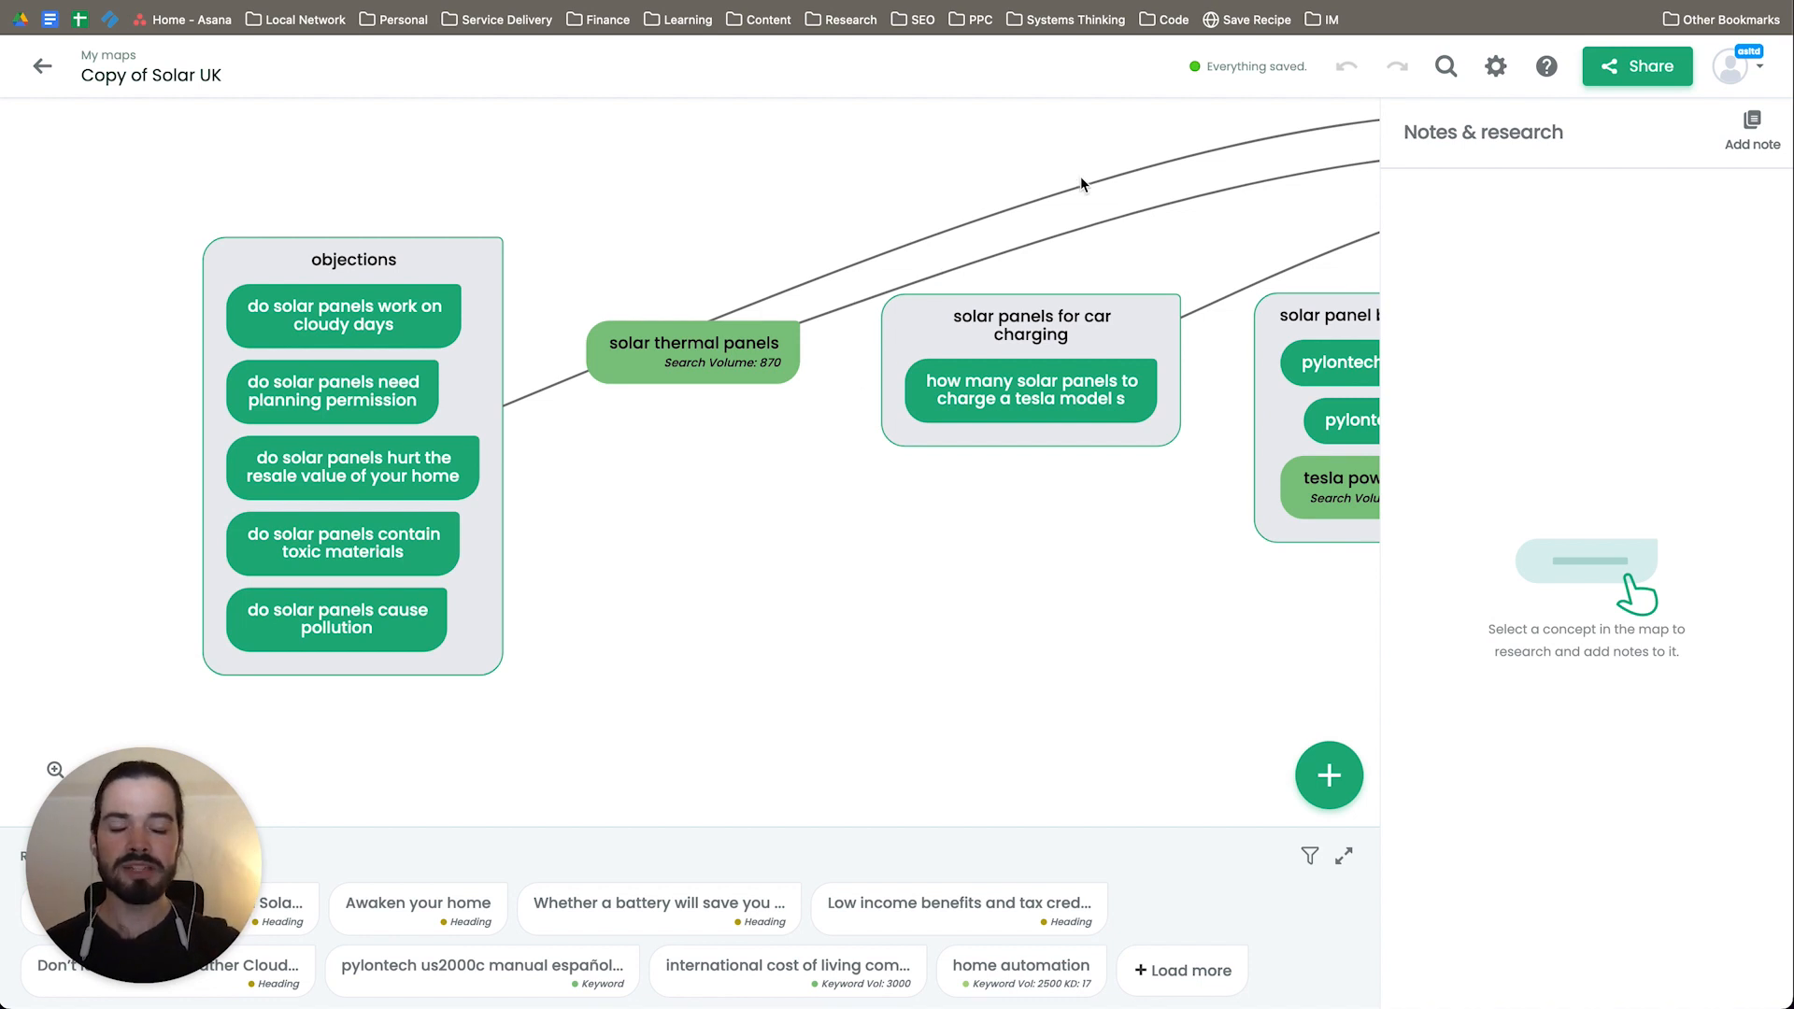
Step: Switch to VisualSitemaps and examine the upper-level pages of the GreenMatch sitemap, including Photovoltaics and Solar-energy
click(1069, 2)
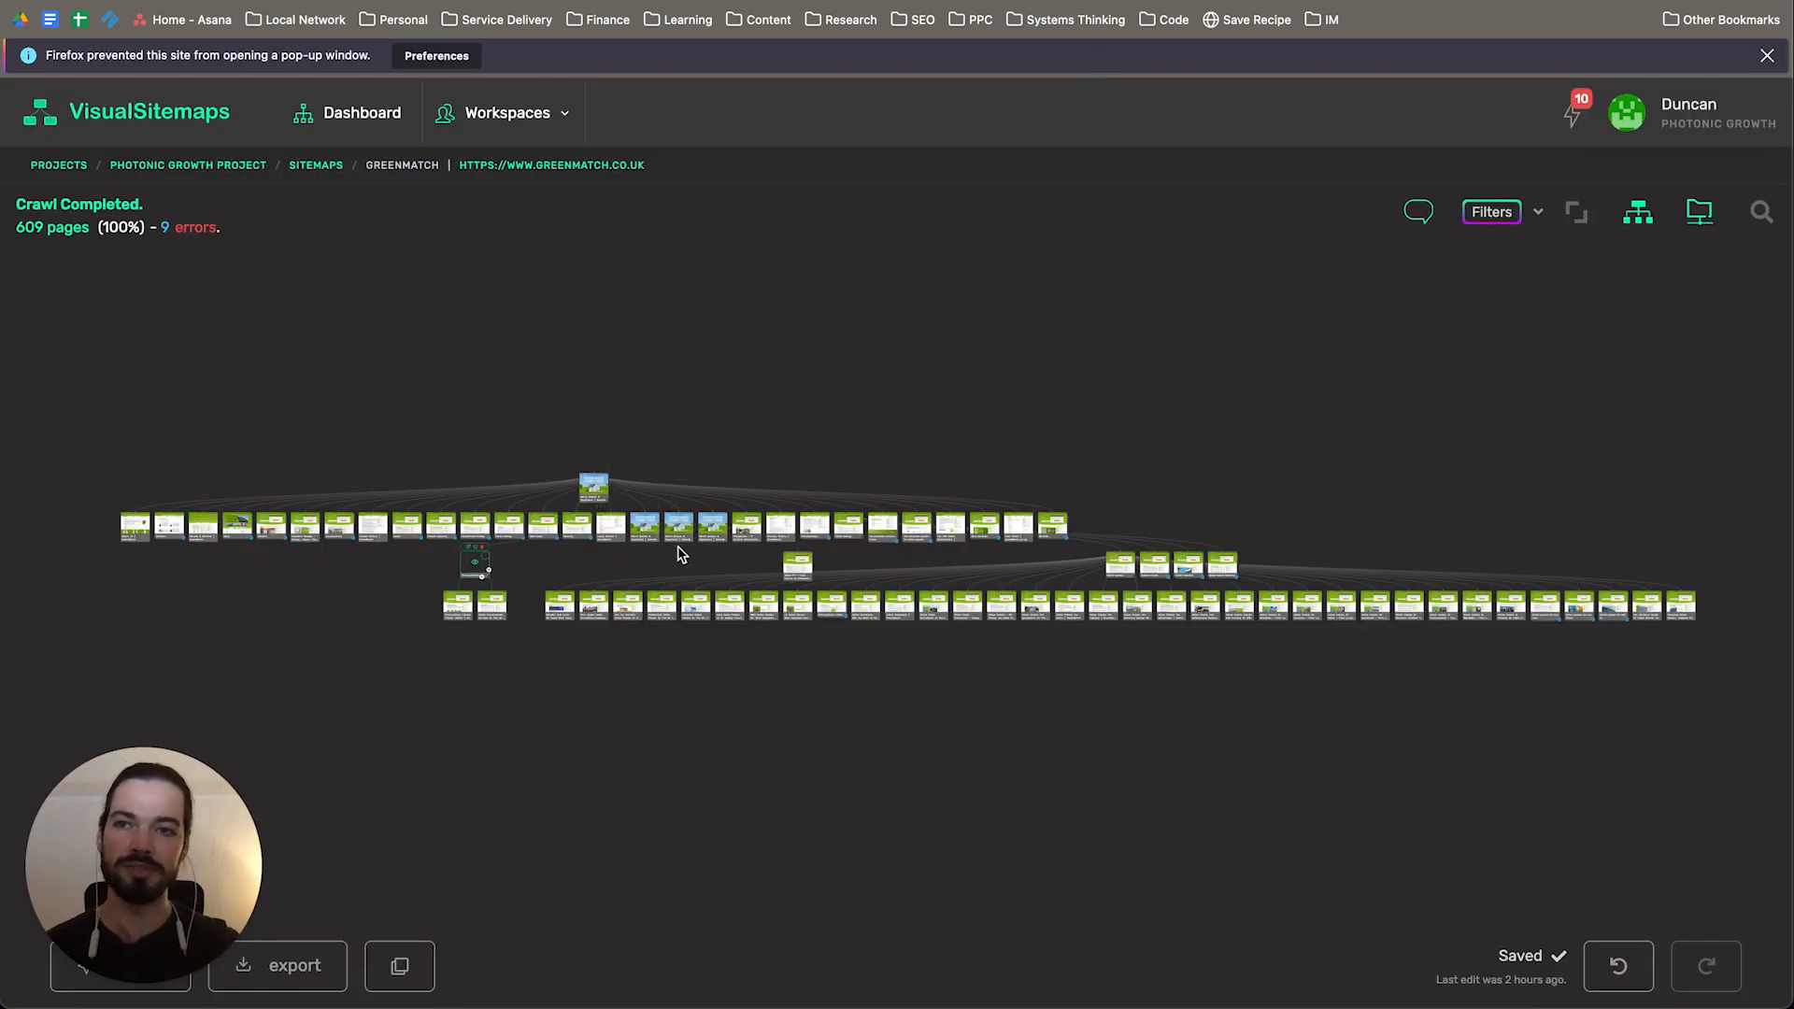
scroll(665, 549, up, 3)
scroll(600, 532, up, 3)
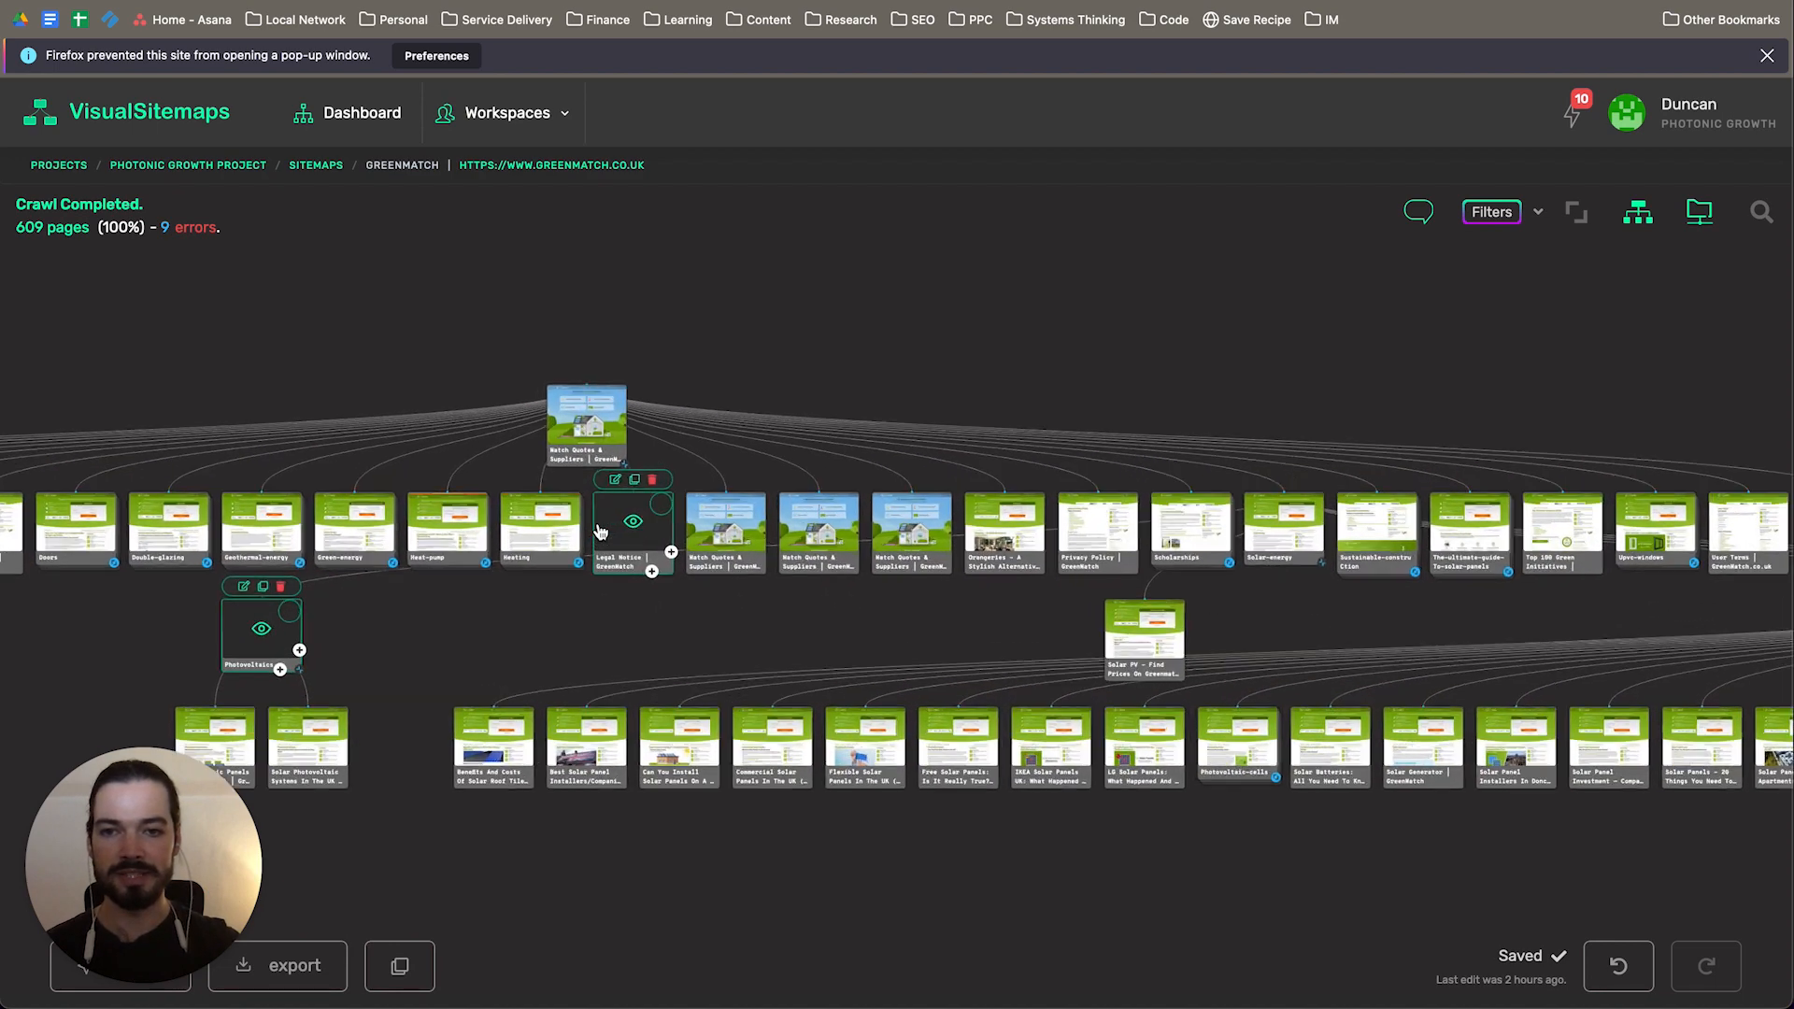
drag(629, 593, 873, 465)
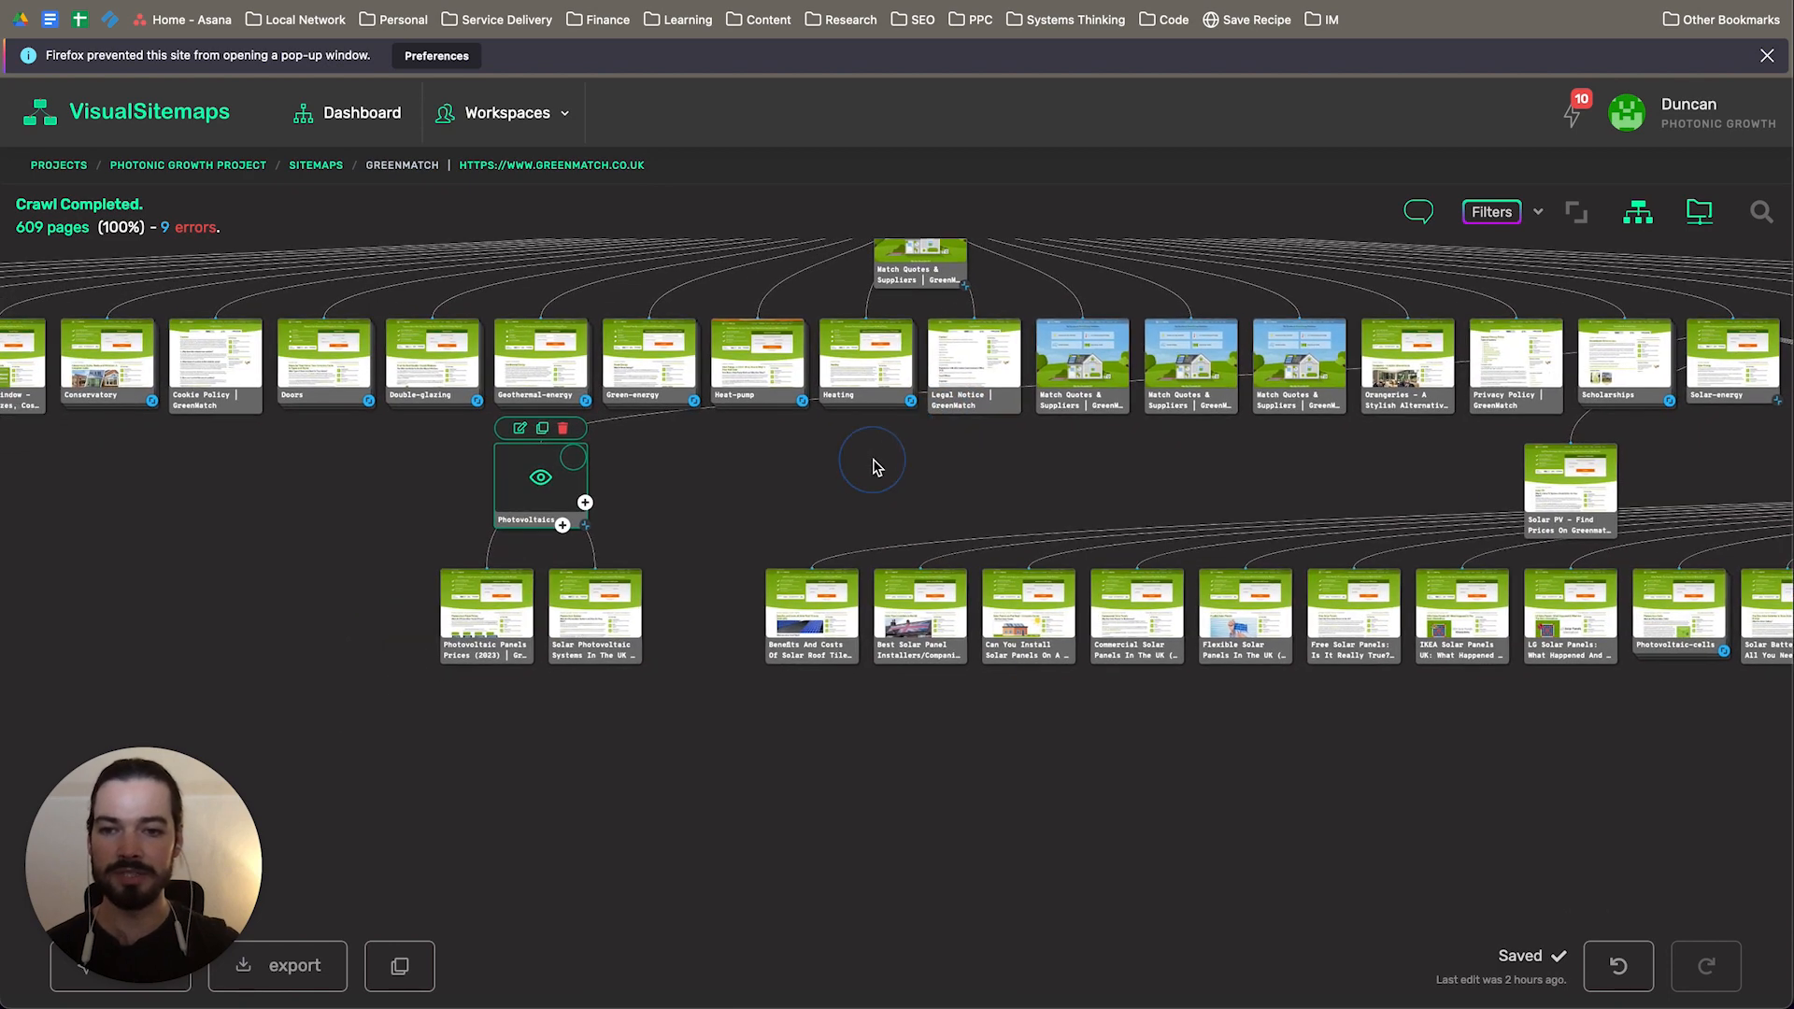
scroll(697, 508, up, 5)
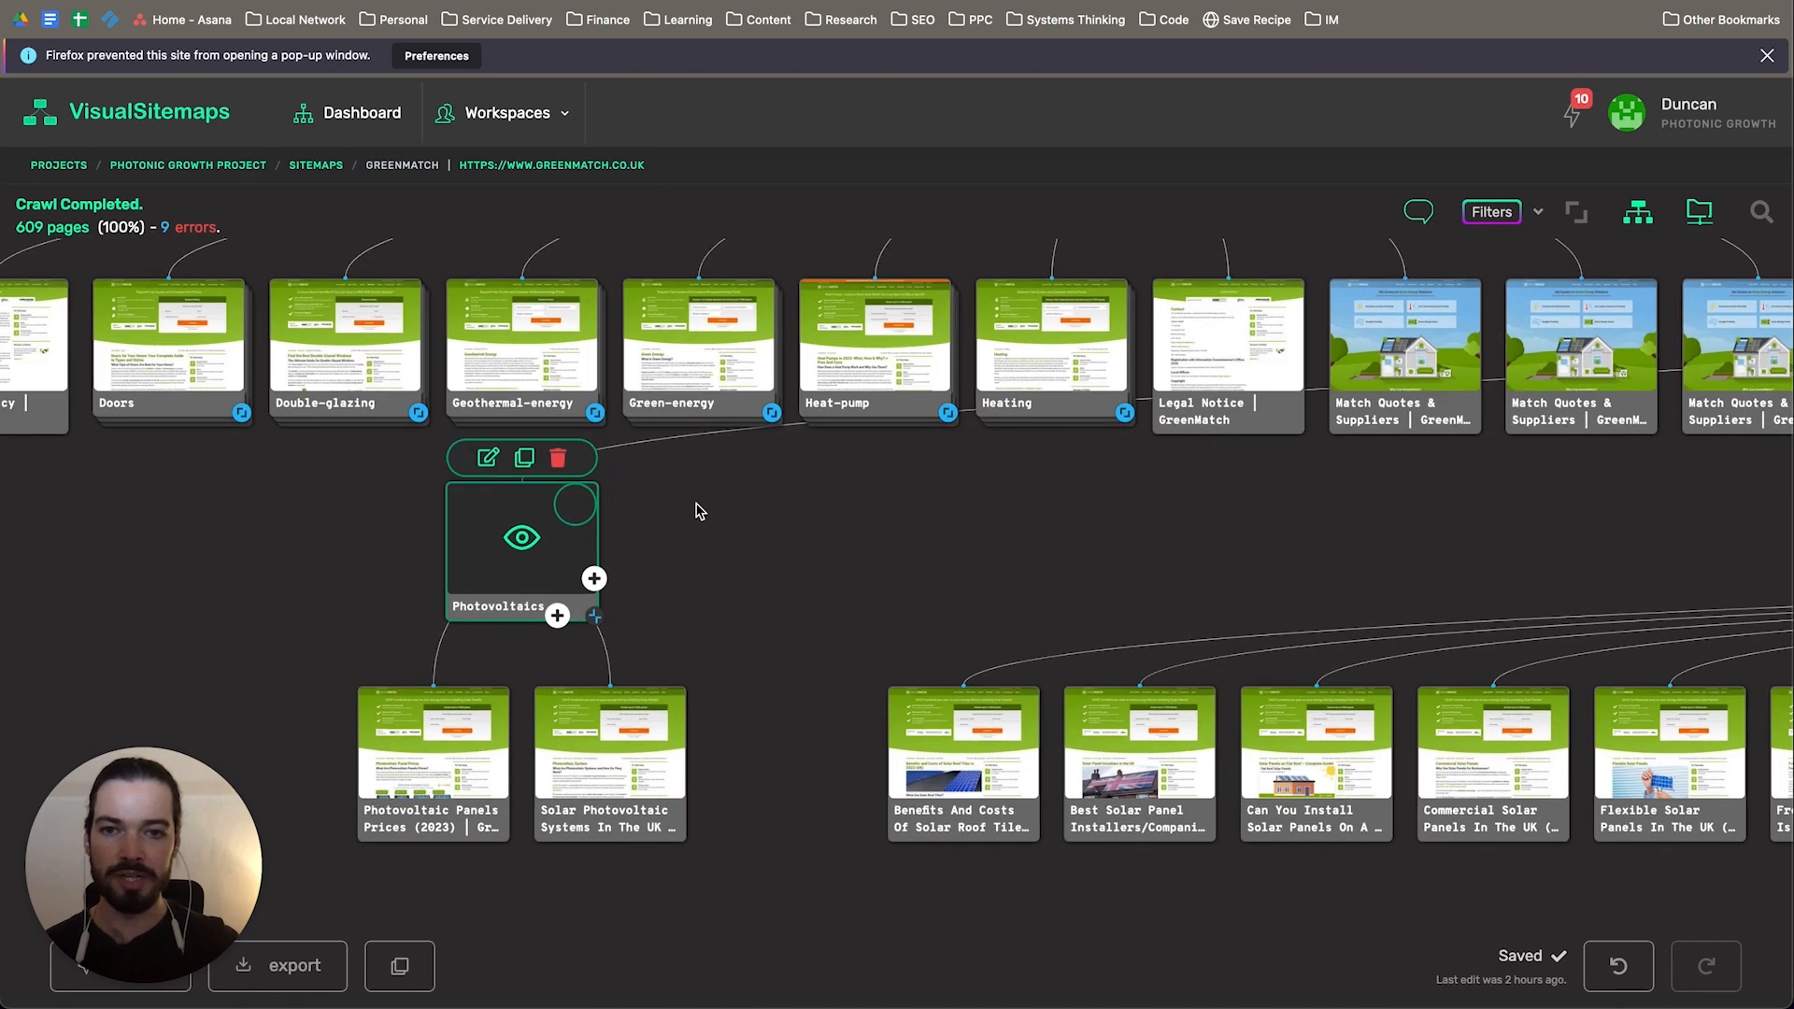
drag(949, 605, 721, 621)
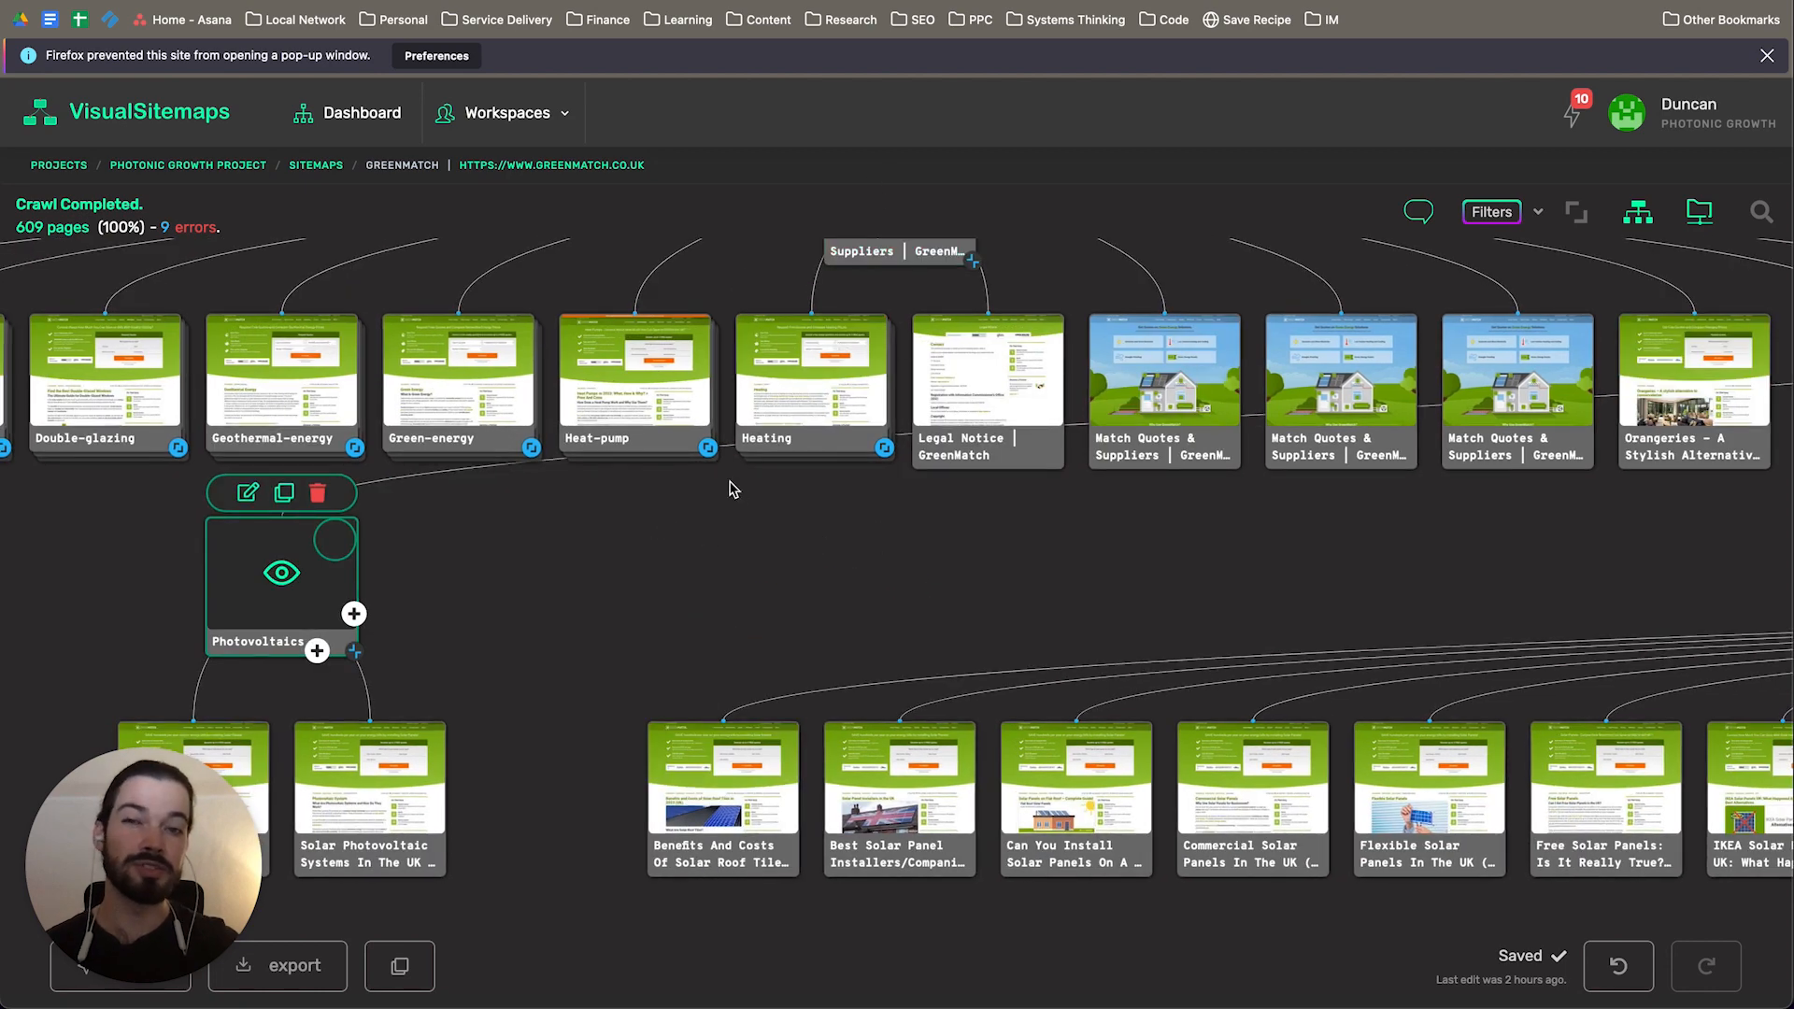
mouse_move(247, 464)
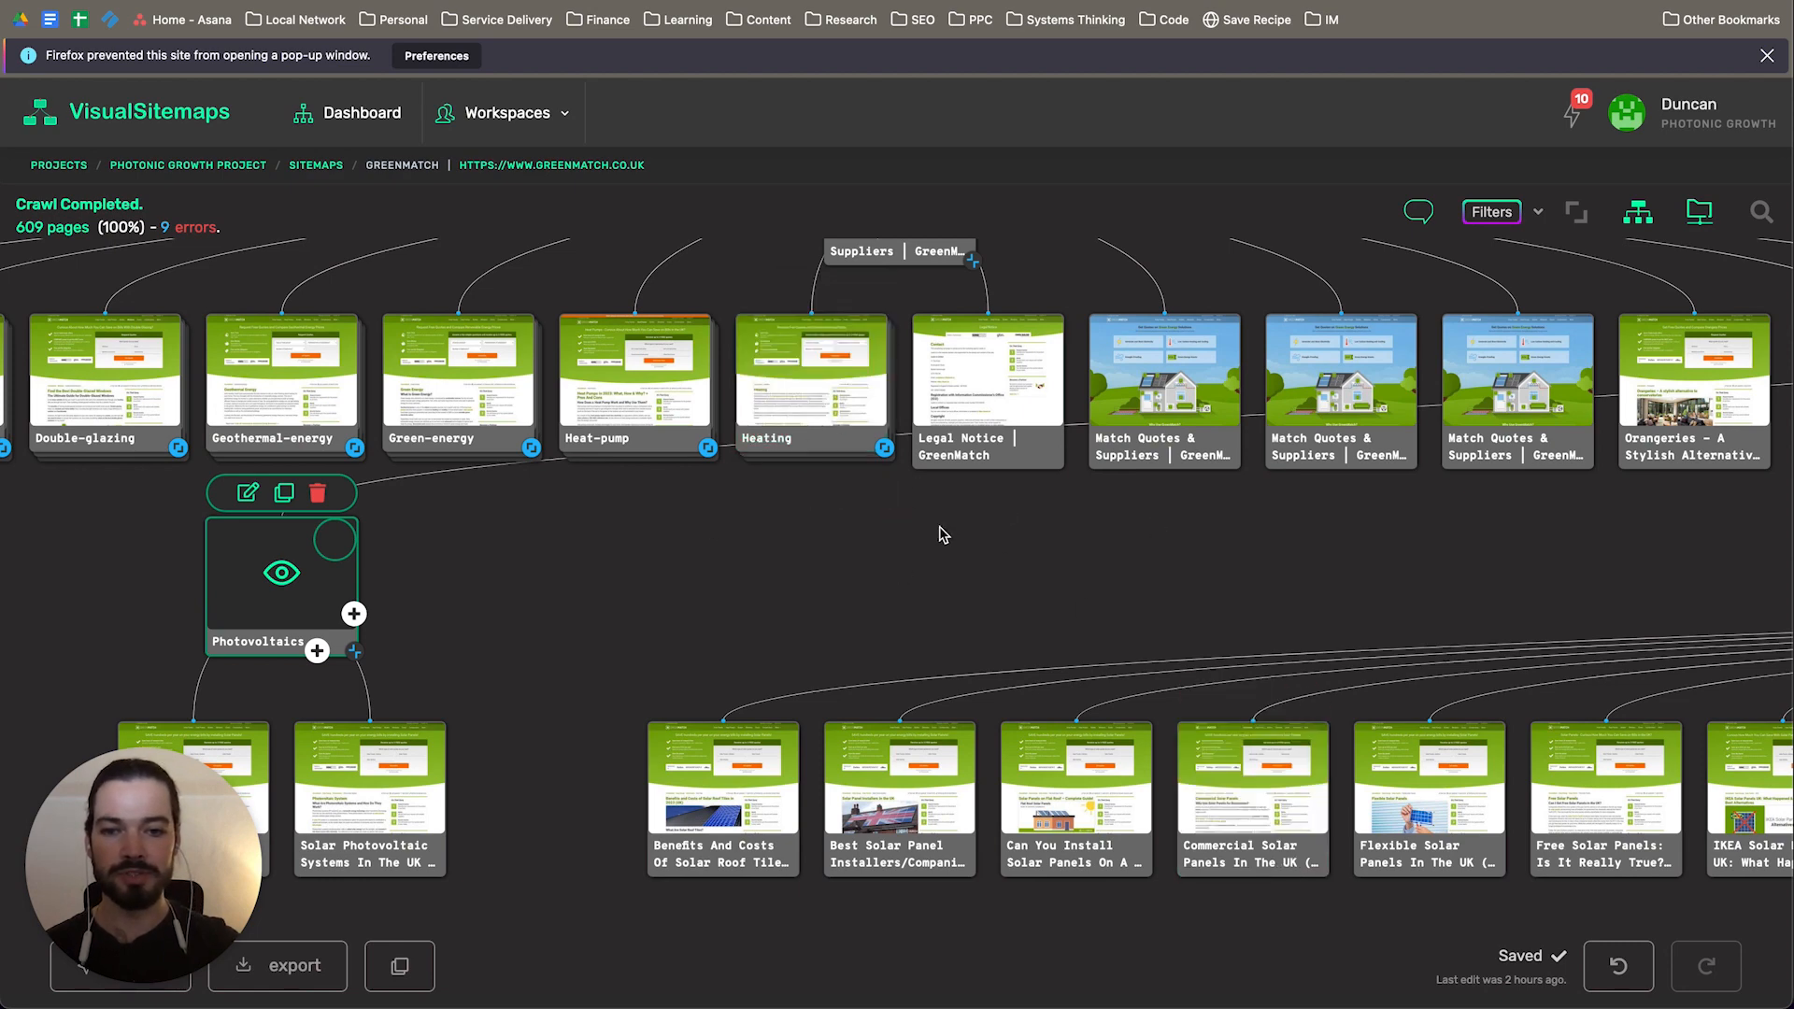
scroll(813, 528, right, 5)
scroll(1314, 564, right, 6)
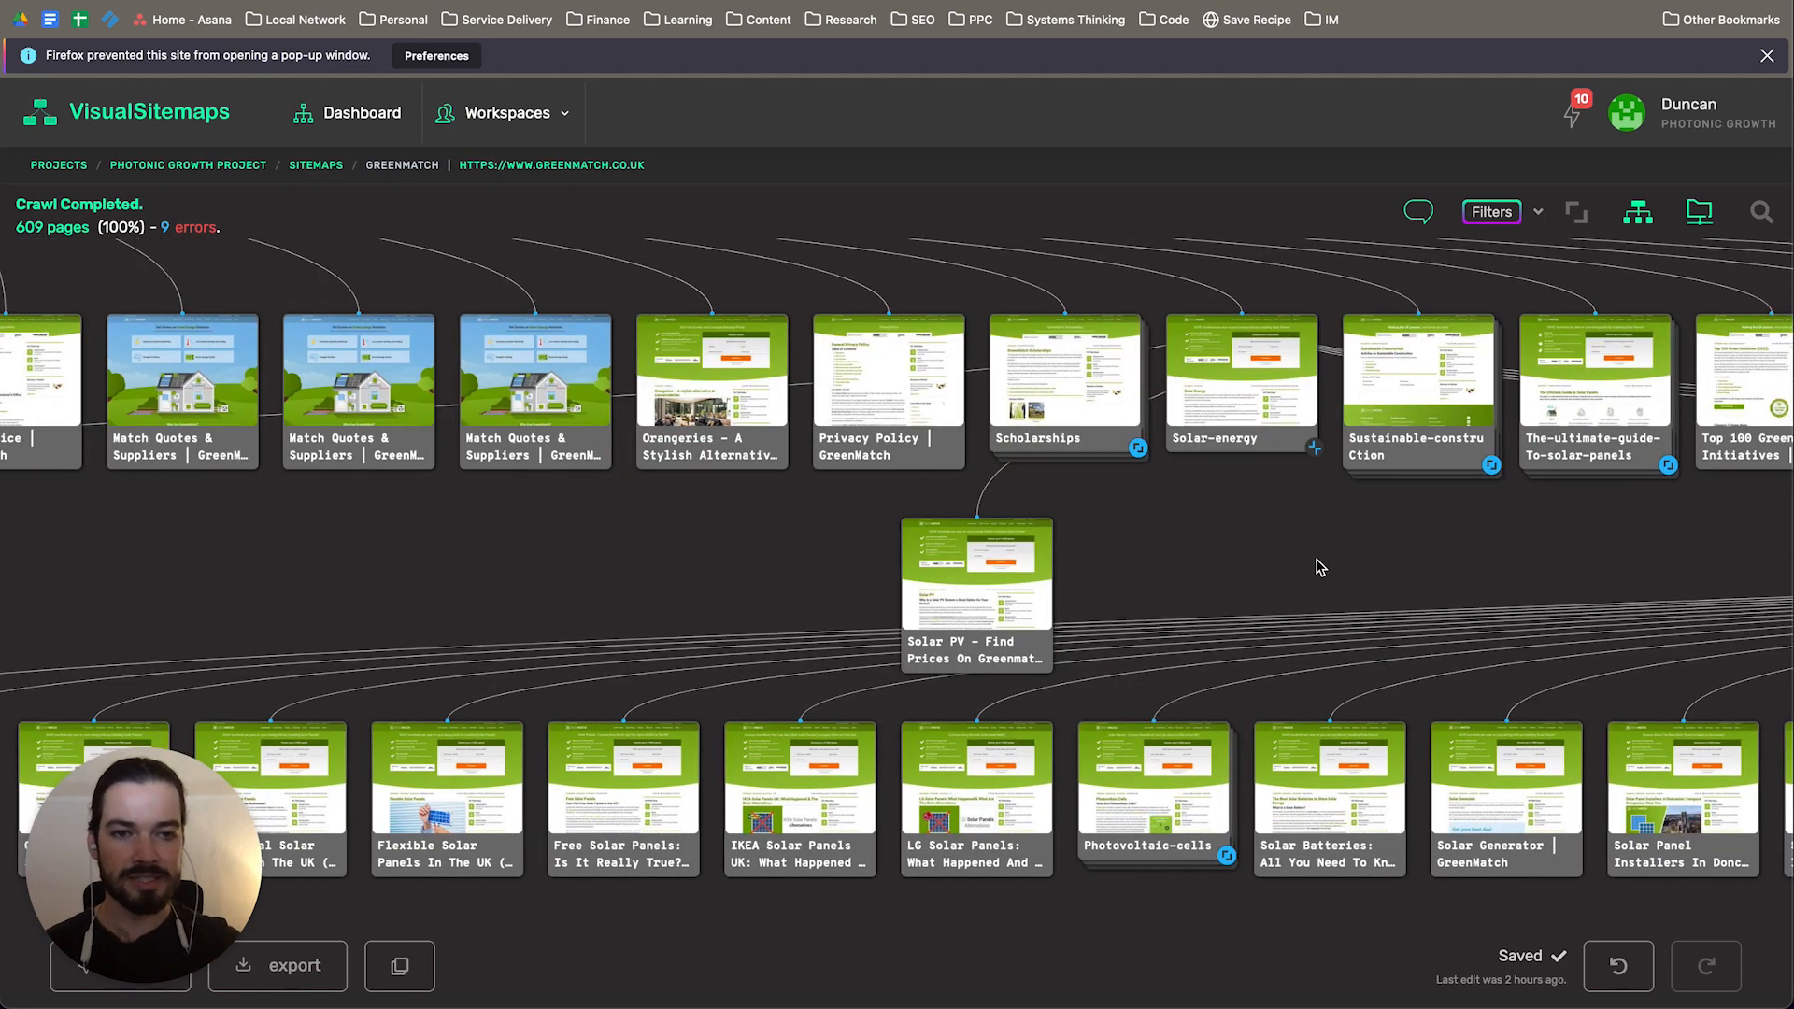
Step: Examine the child pages of the Solar-panels section in the GreenMatch sitemap, from flexible panels to grants and funding
drag(1362, 548, 1359, 378)
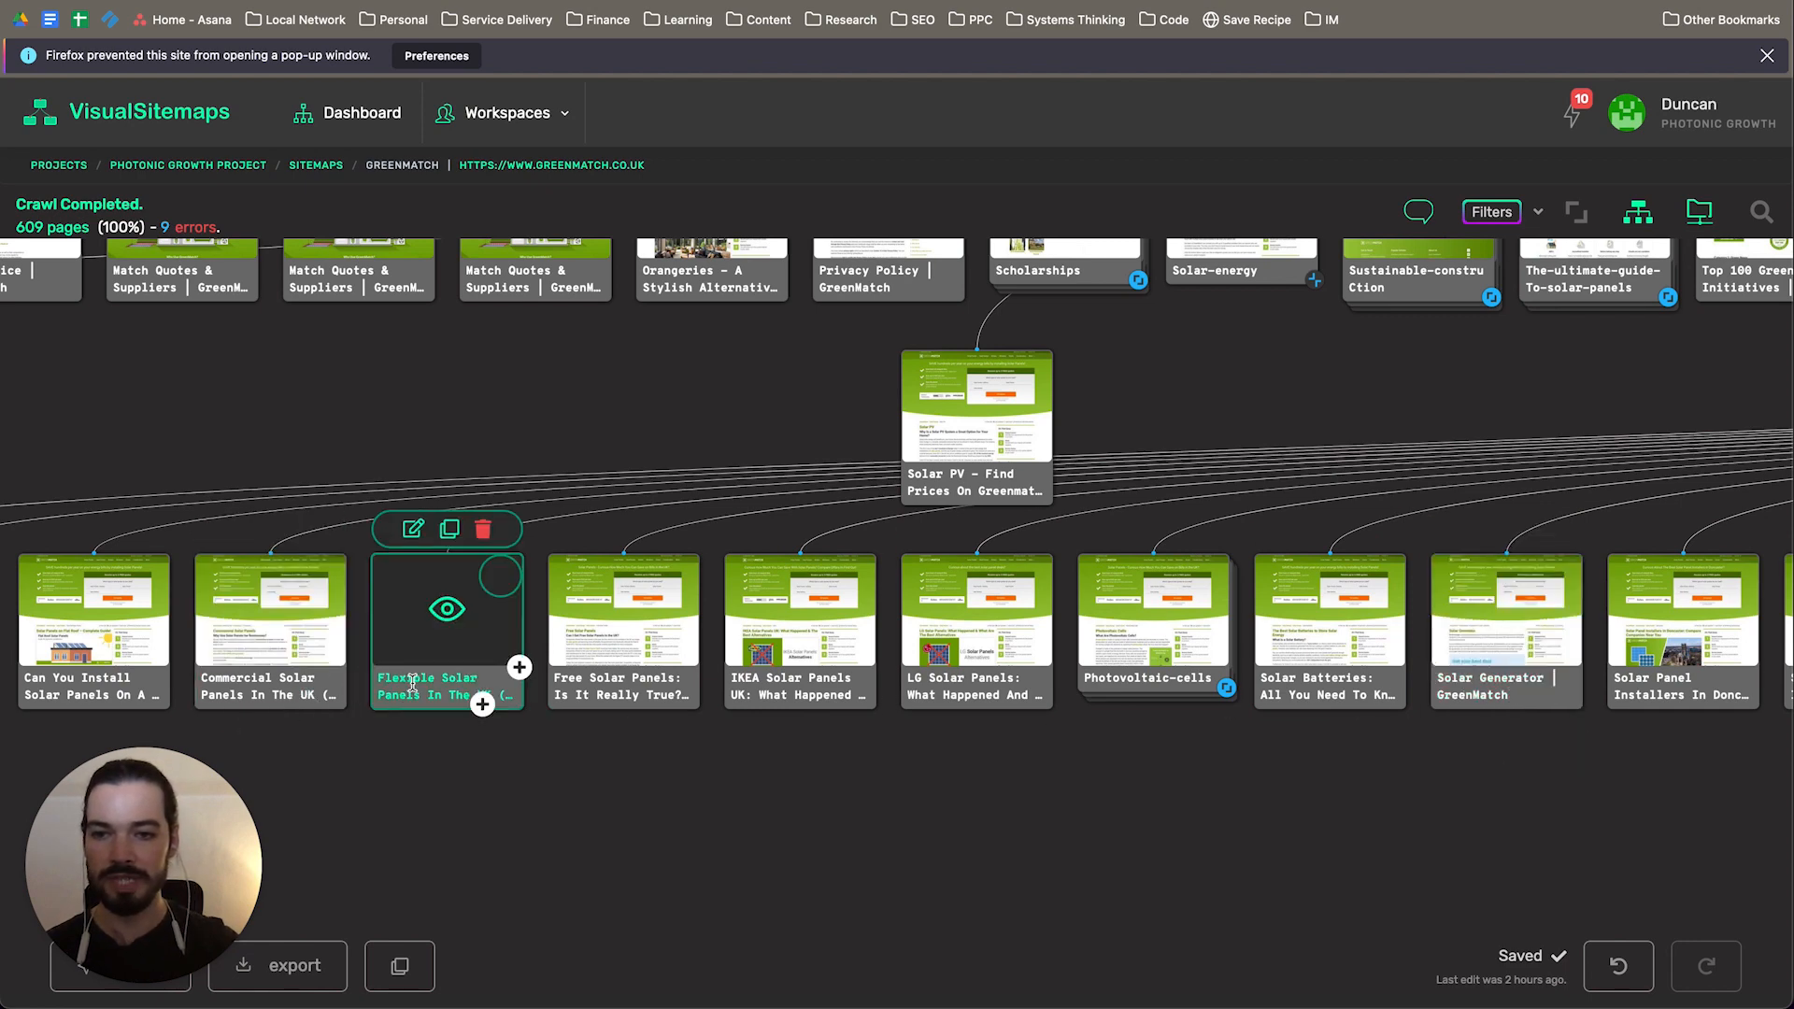
drag(1201, 789, 749, 785)
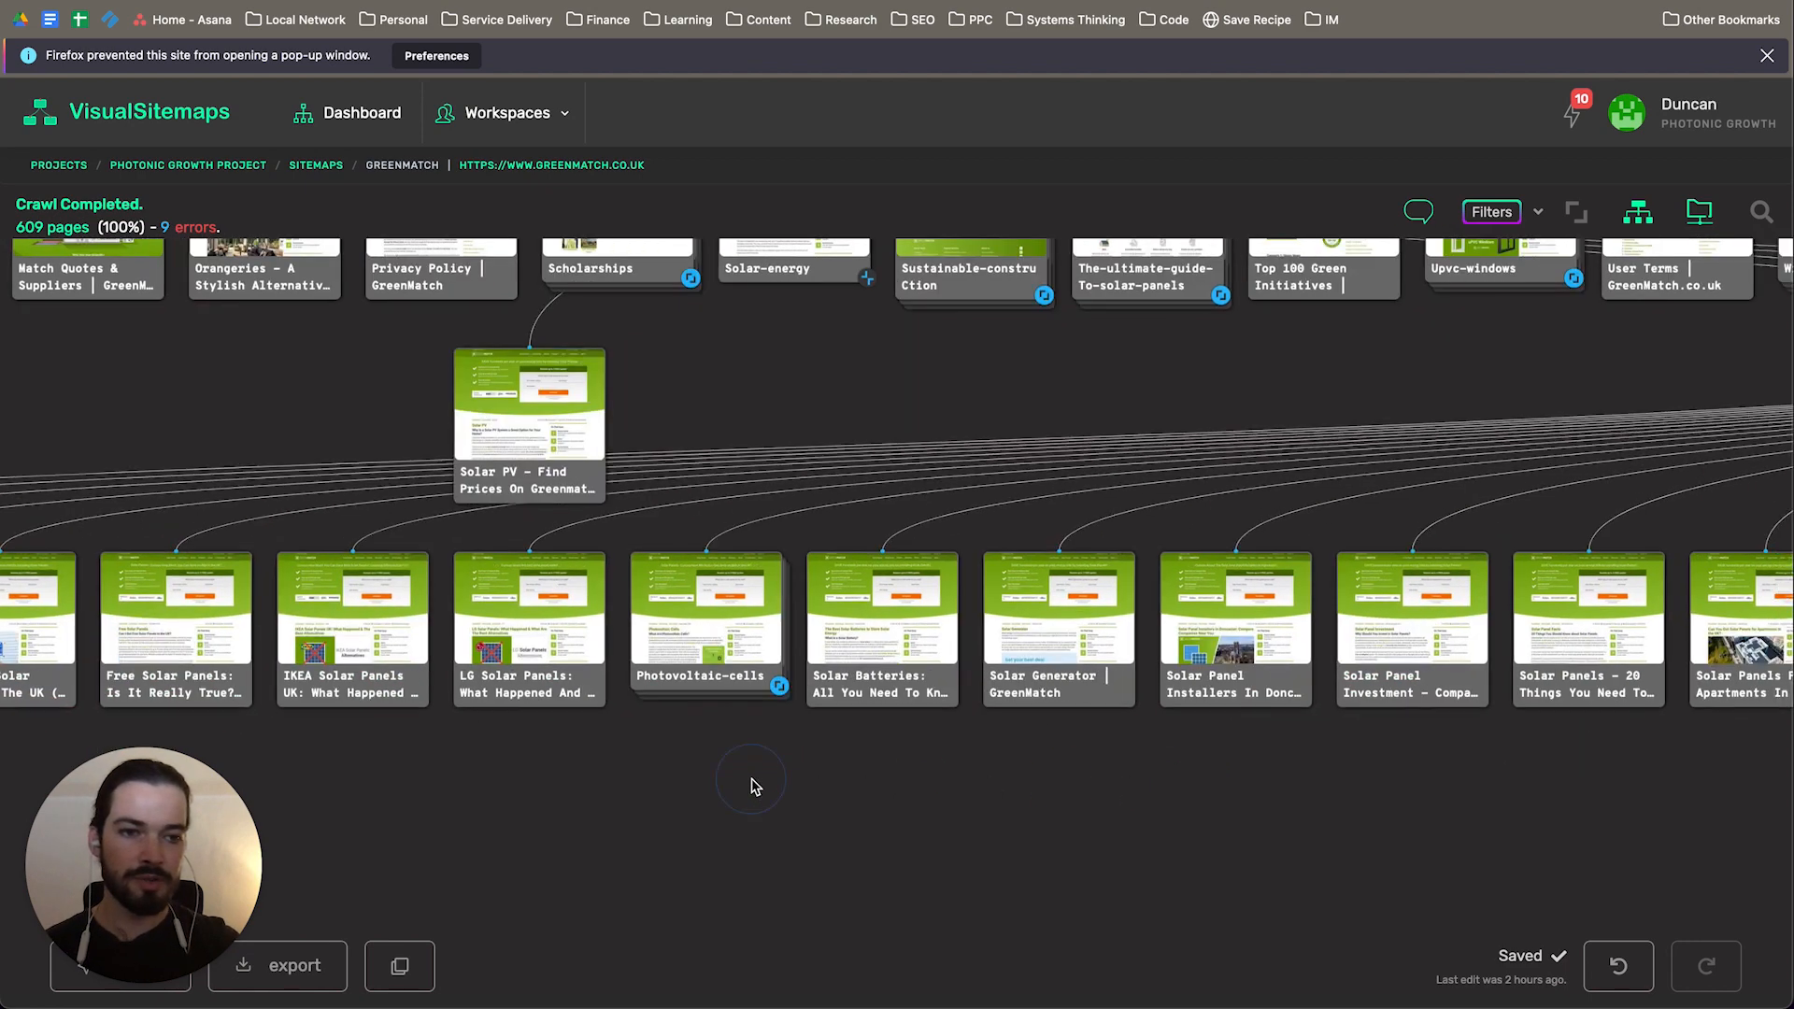
drag(1289, 785, 874, 785)
drag(1099, 759, 760, 741)
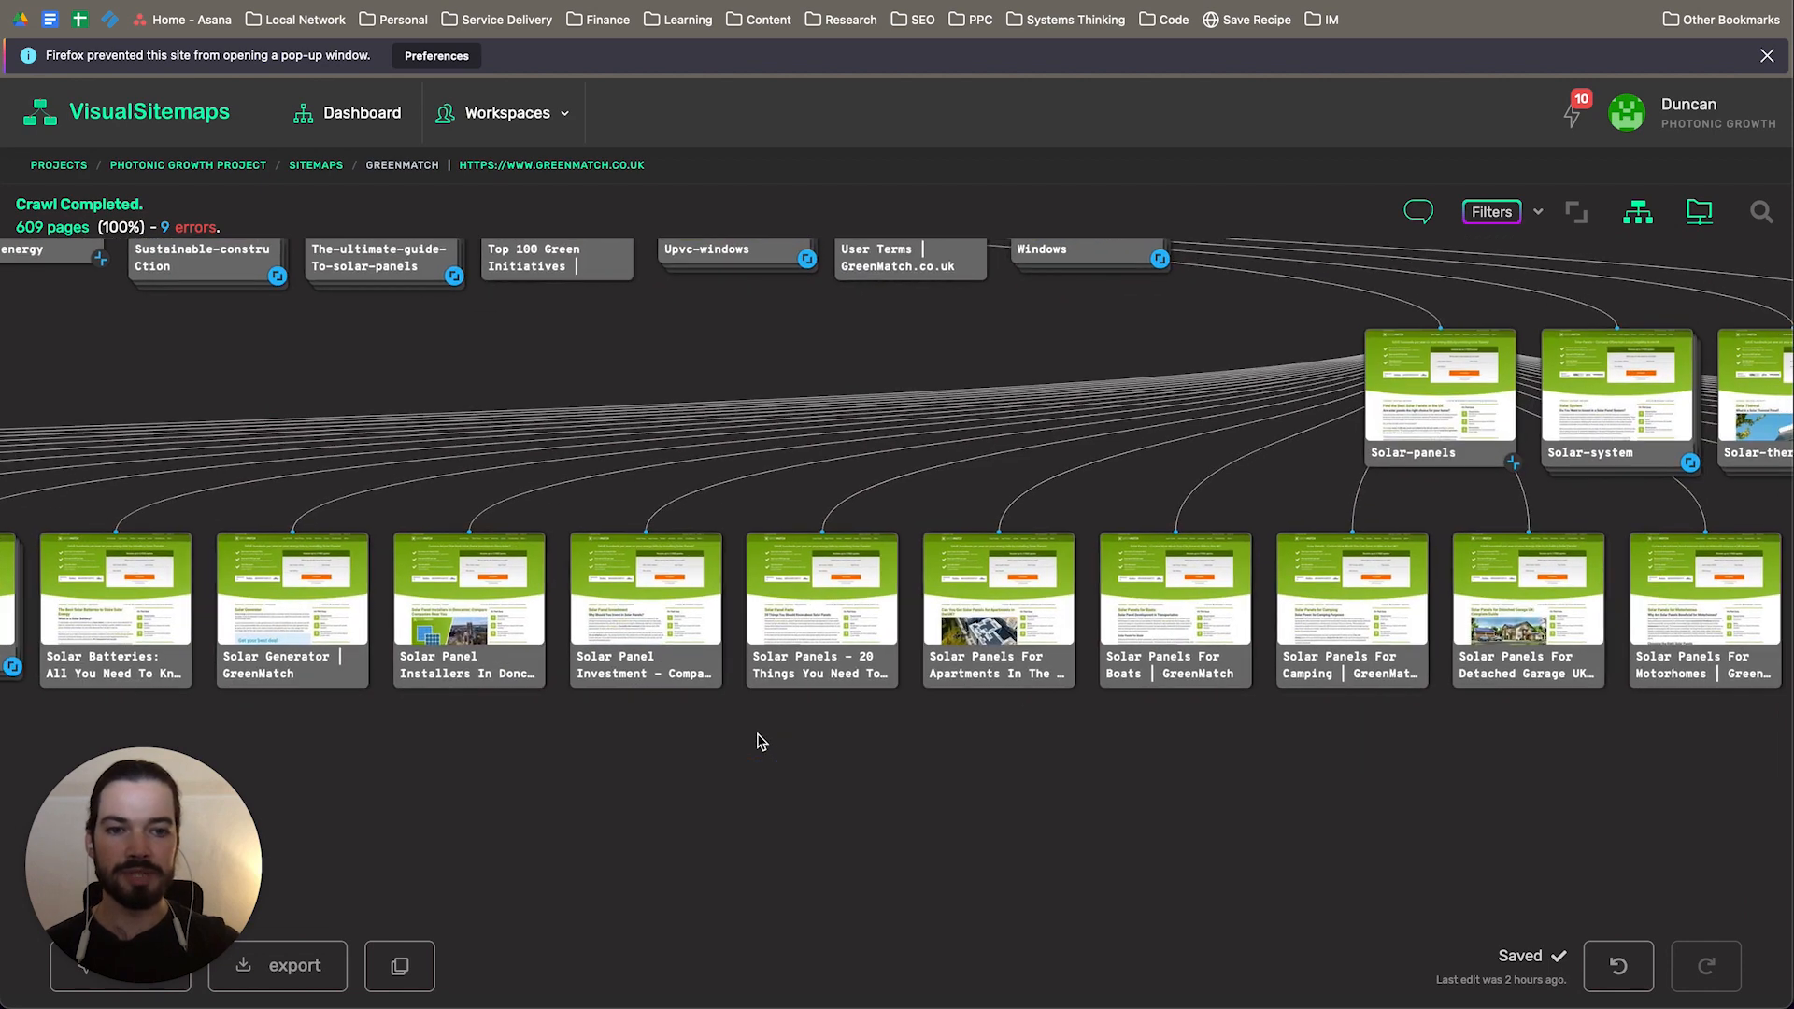
drag(1281, 745, 967, 748)
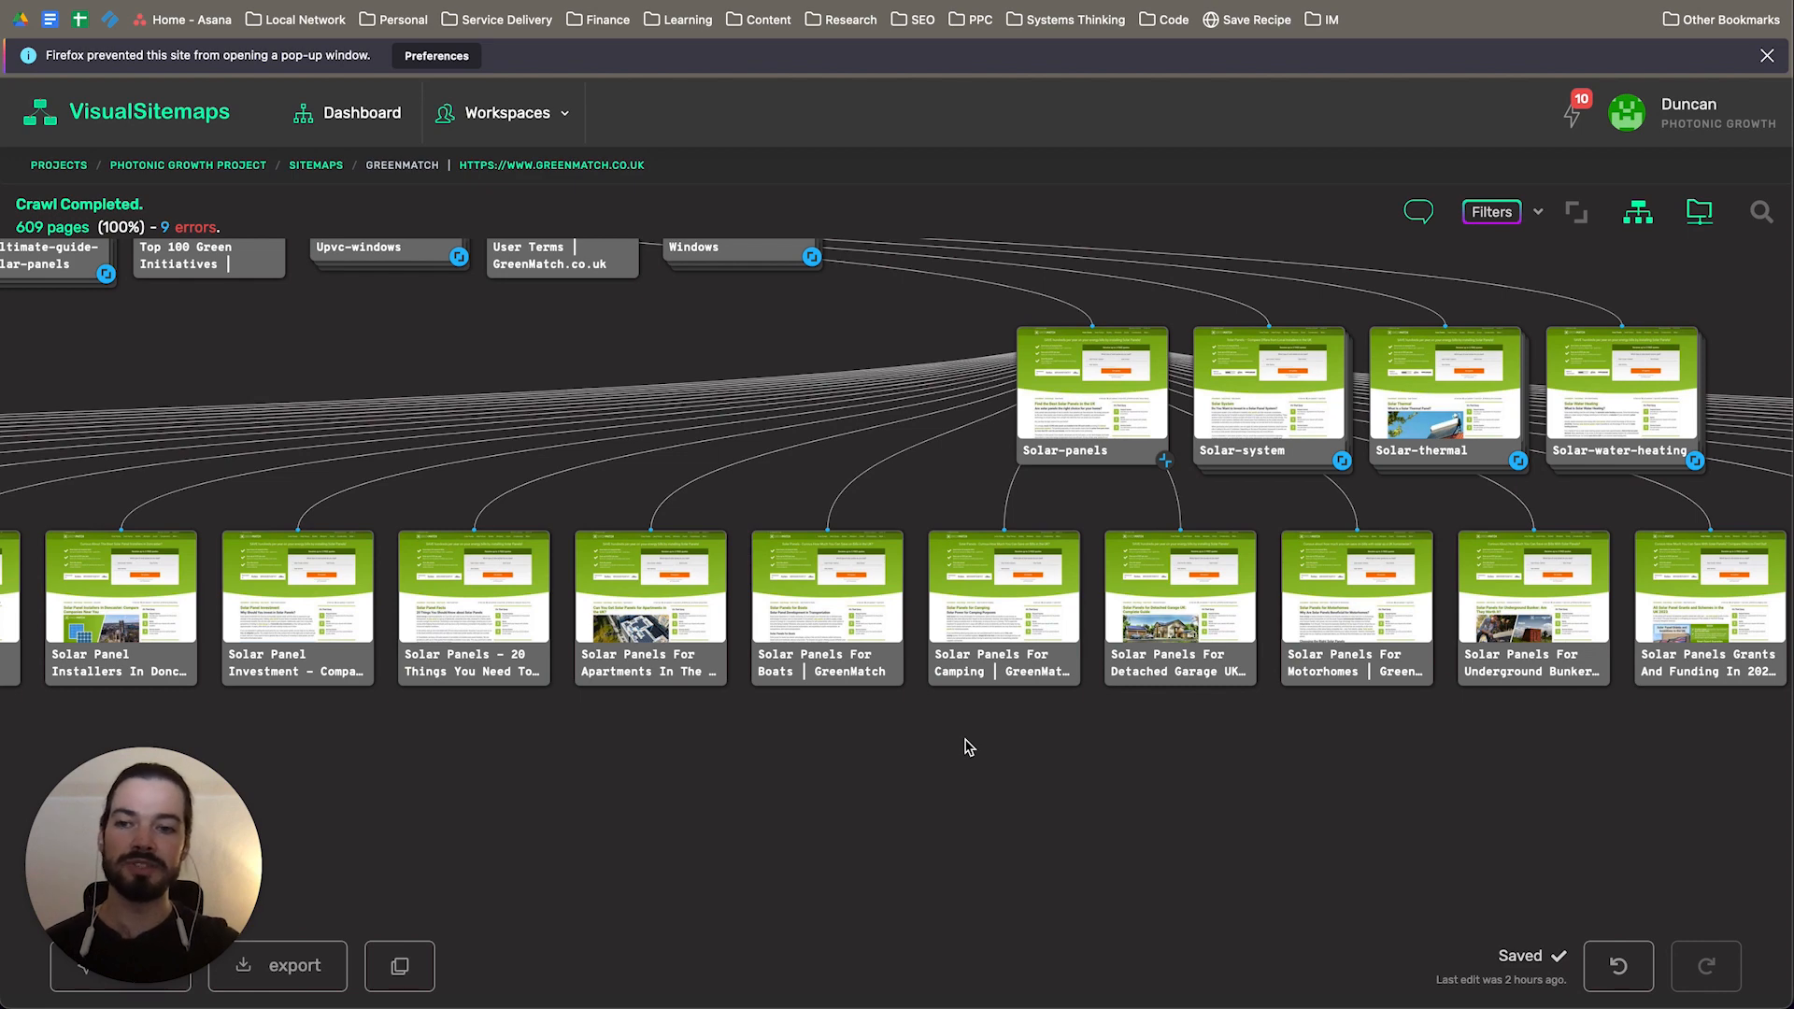
drag(631, 740, 1500, 670)
drag(679, 689, 1163, 679)
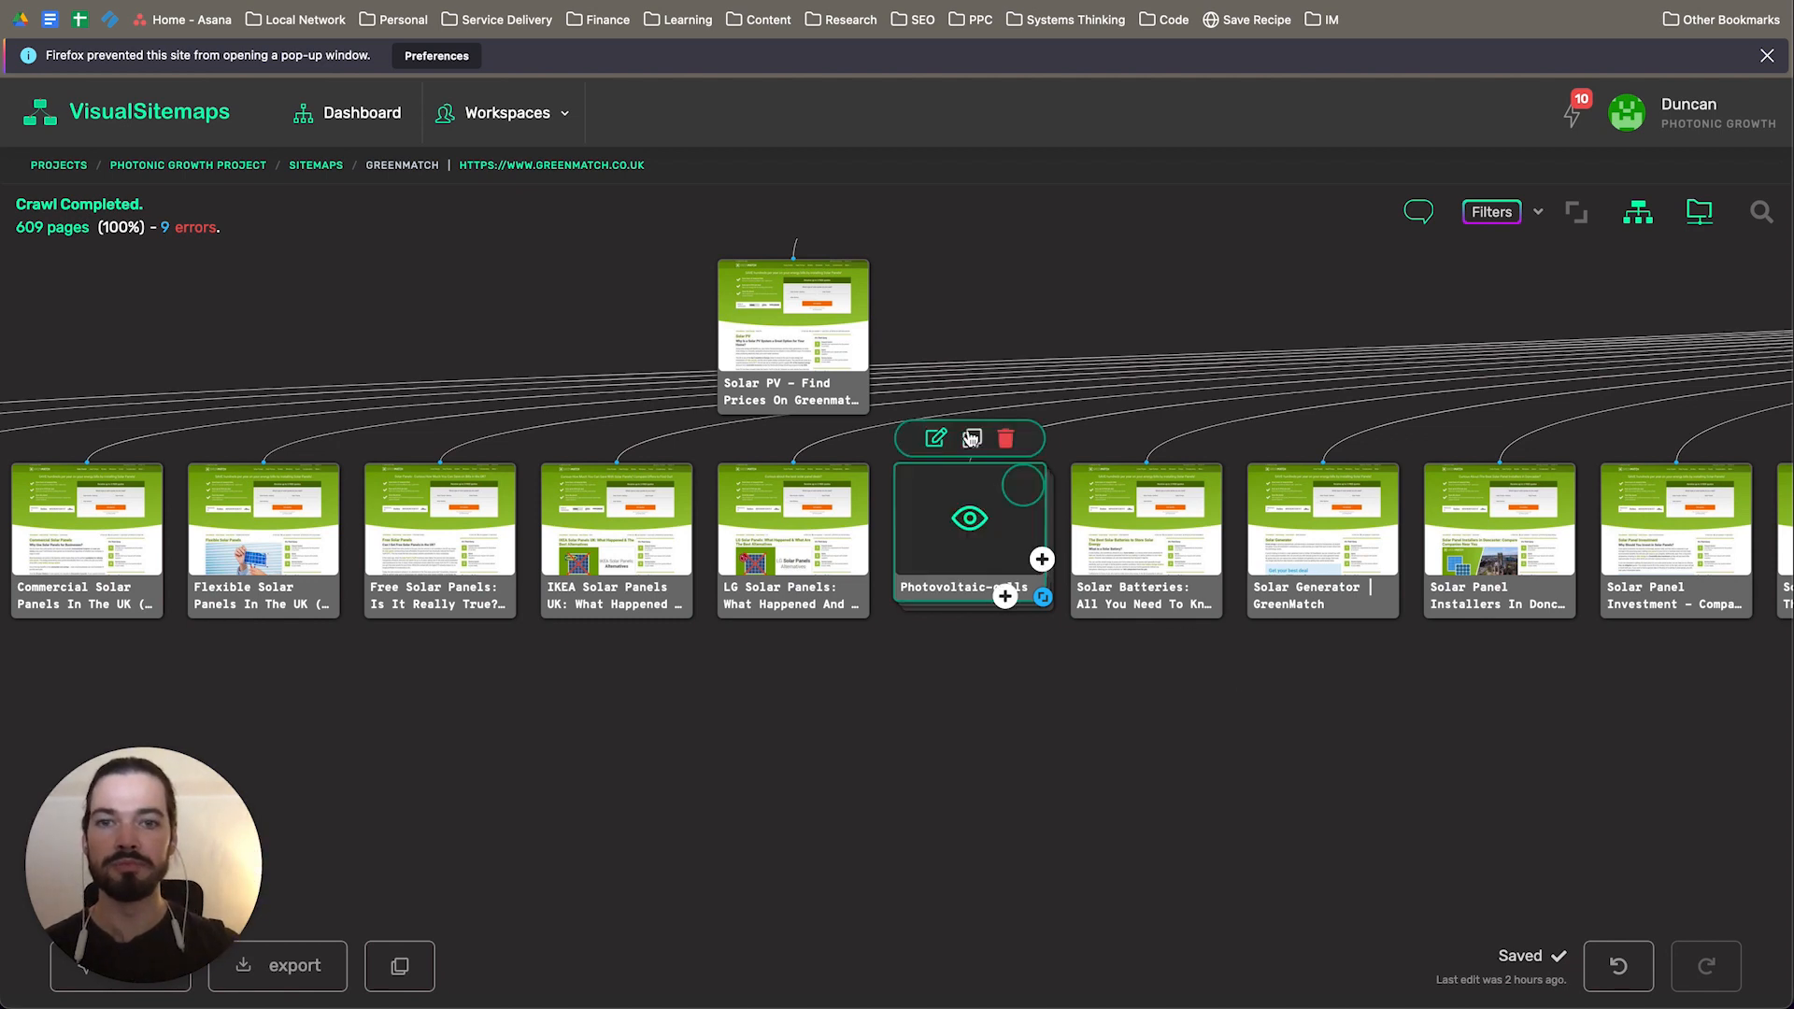
scroll(1103, 672, right, 5)
drag(1256, 664, 1513, 621)
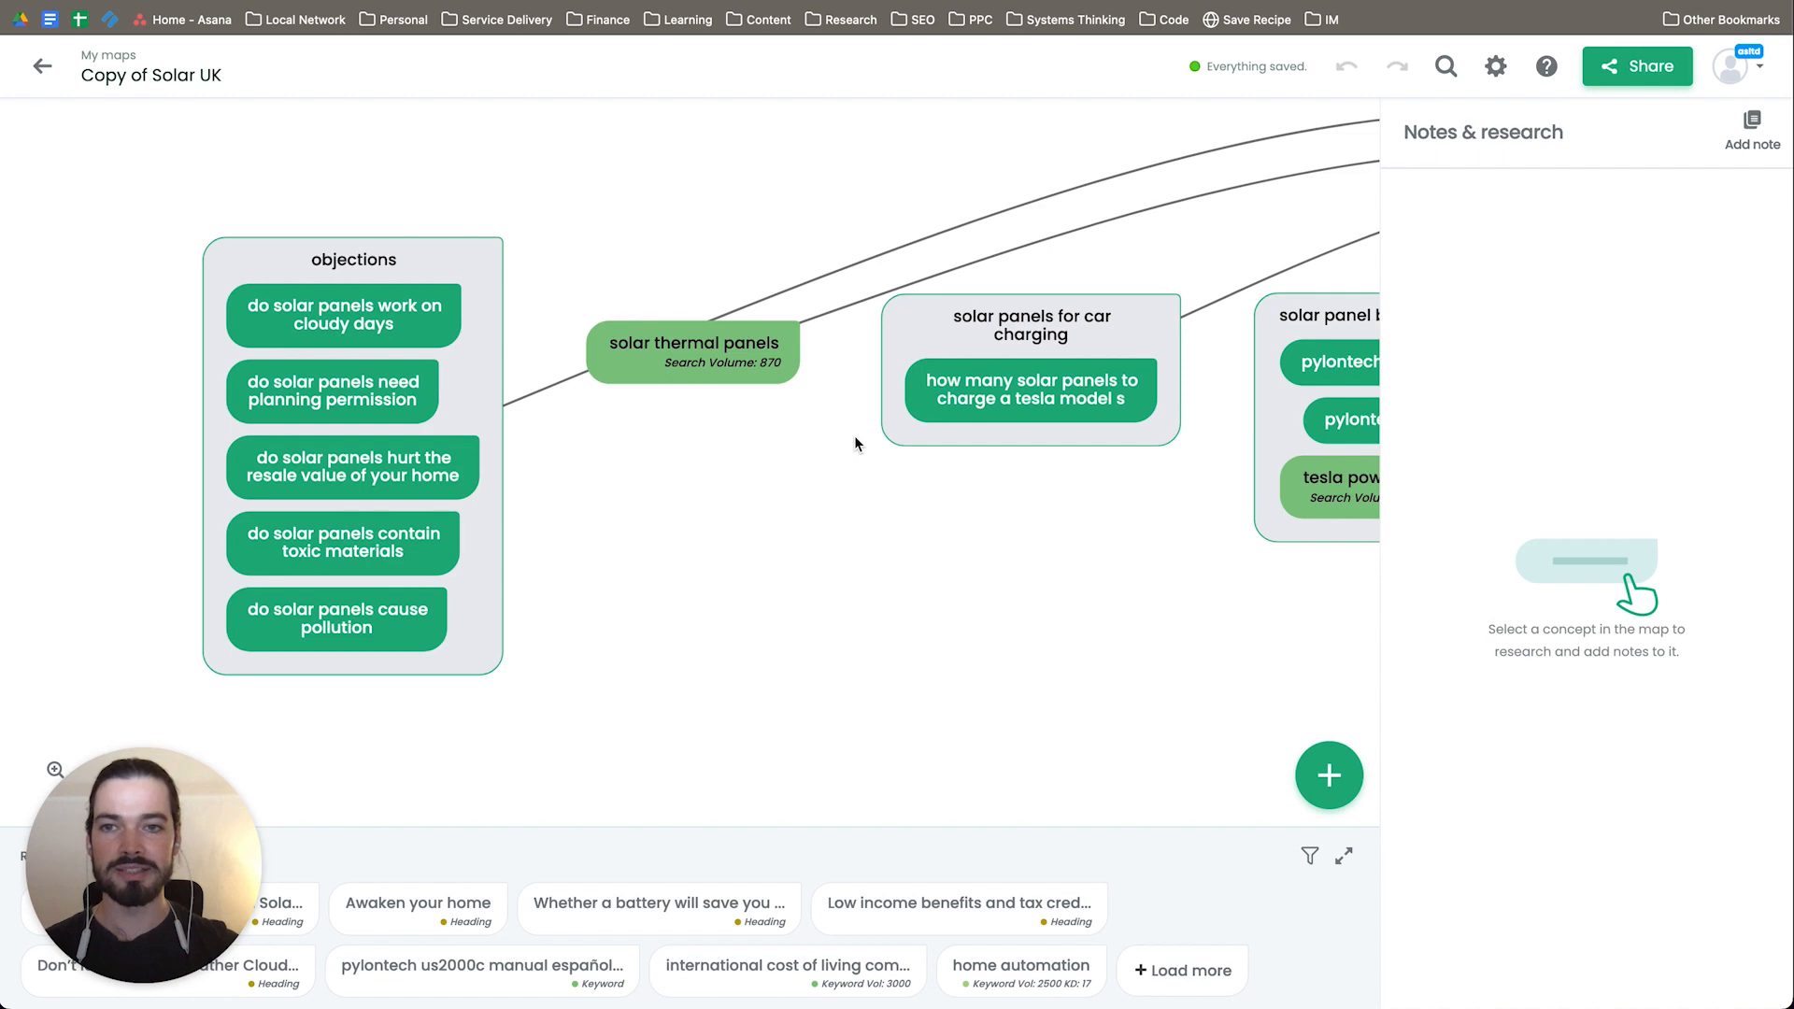
Step: Review the Solar UK map's battery storage, worth-it and car charging groups, ending at the objections group
scroll(808, 473, down, 1)
scroll(709, 590, right, 4)
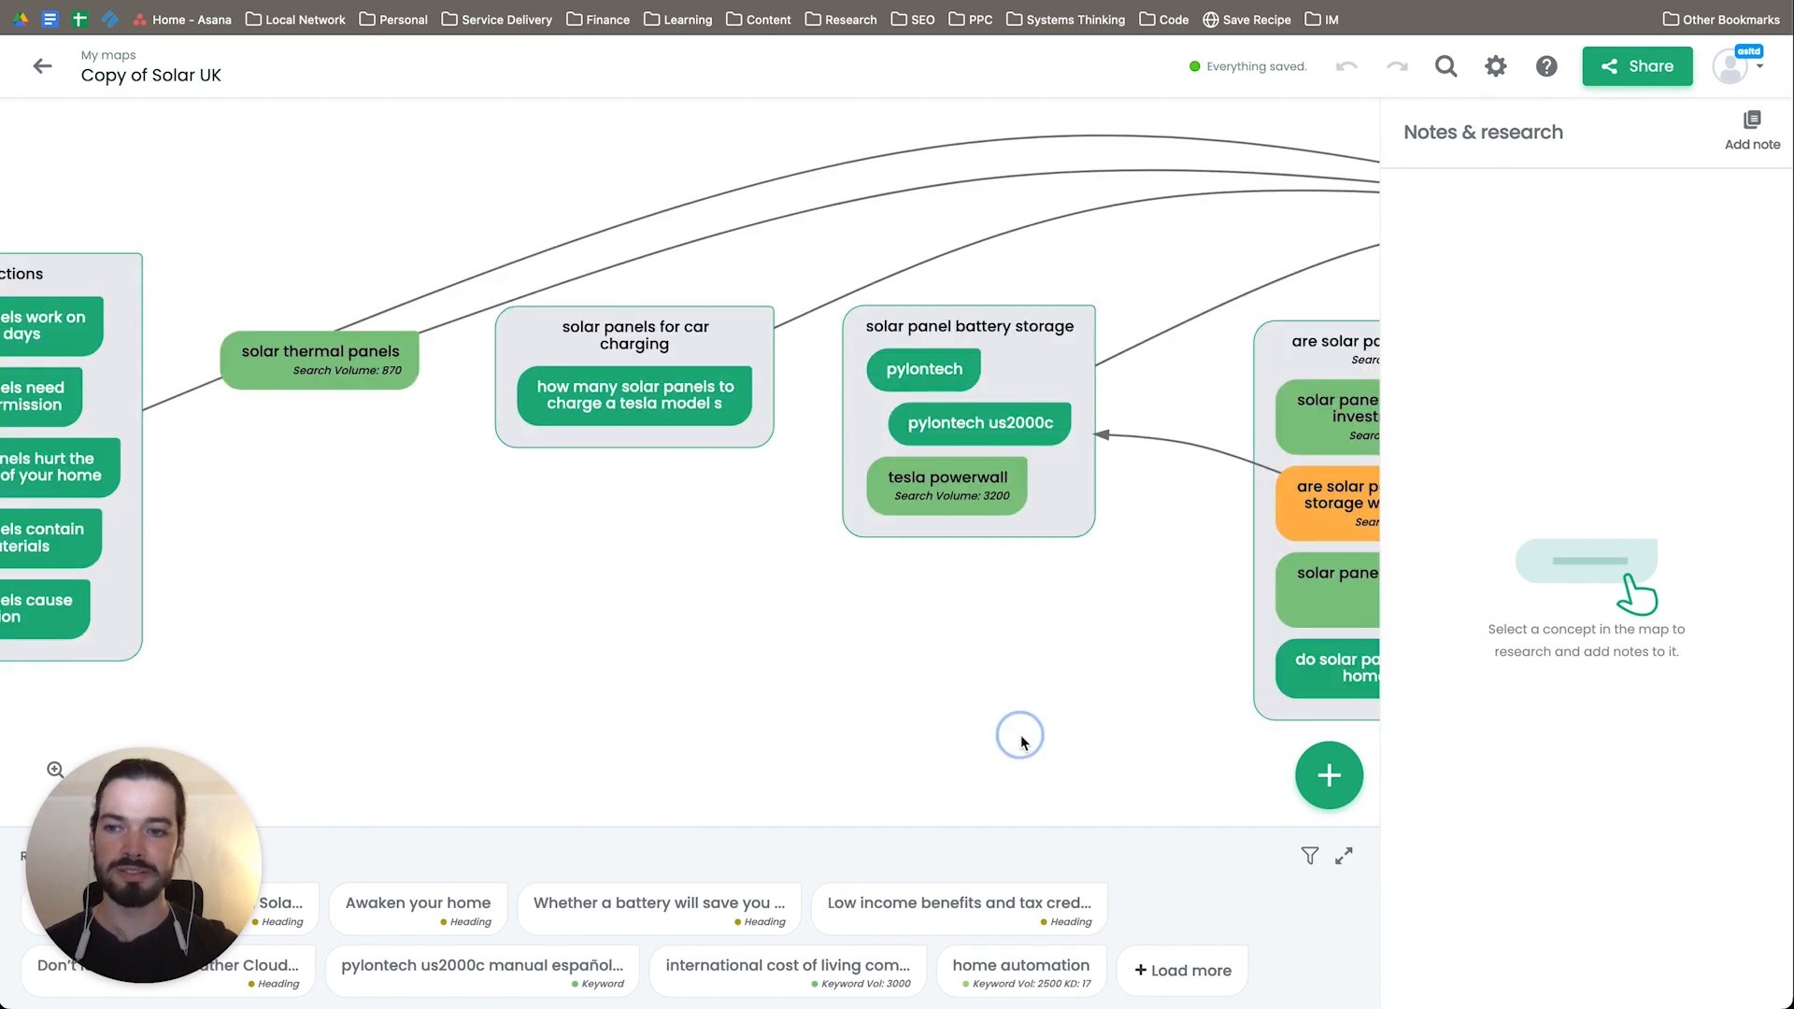
drag(1021, 737, 773, 733)
drag(917, 708, 553, 679)
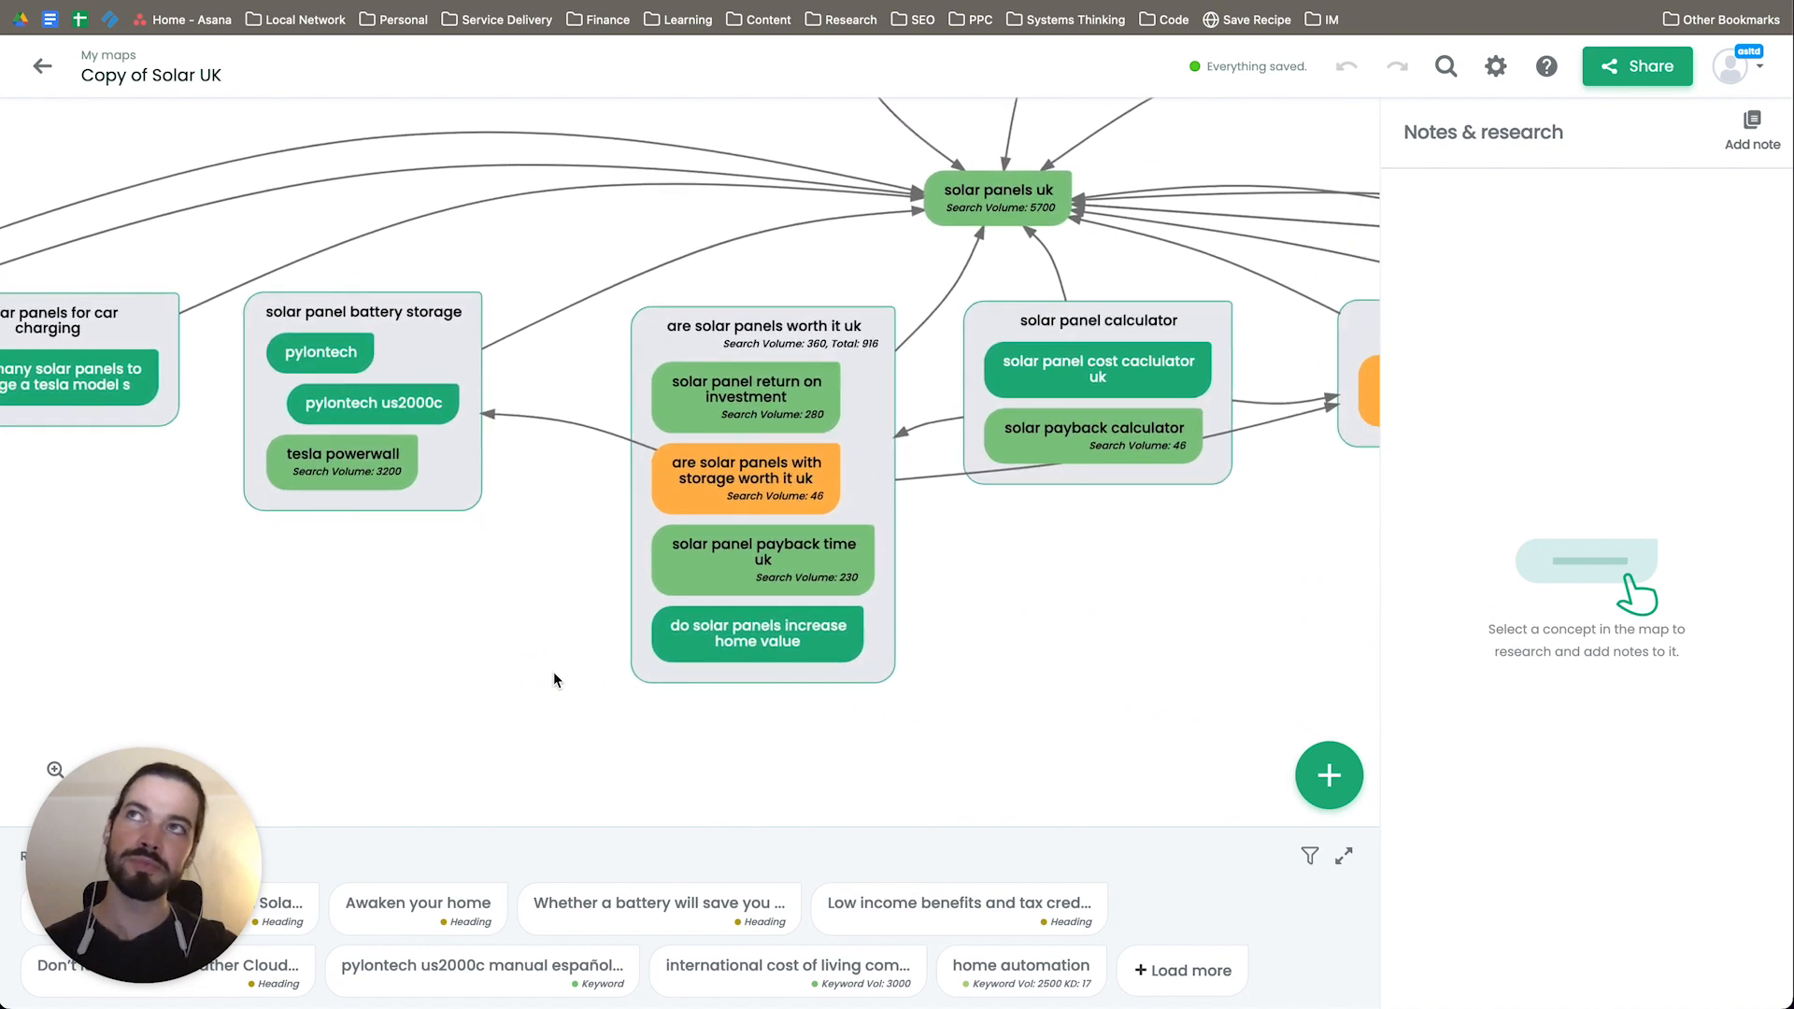
drag(553, 674, 1325, 669)
drag(723, 612, 900, 612)
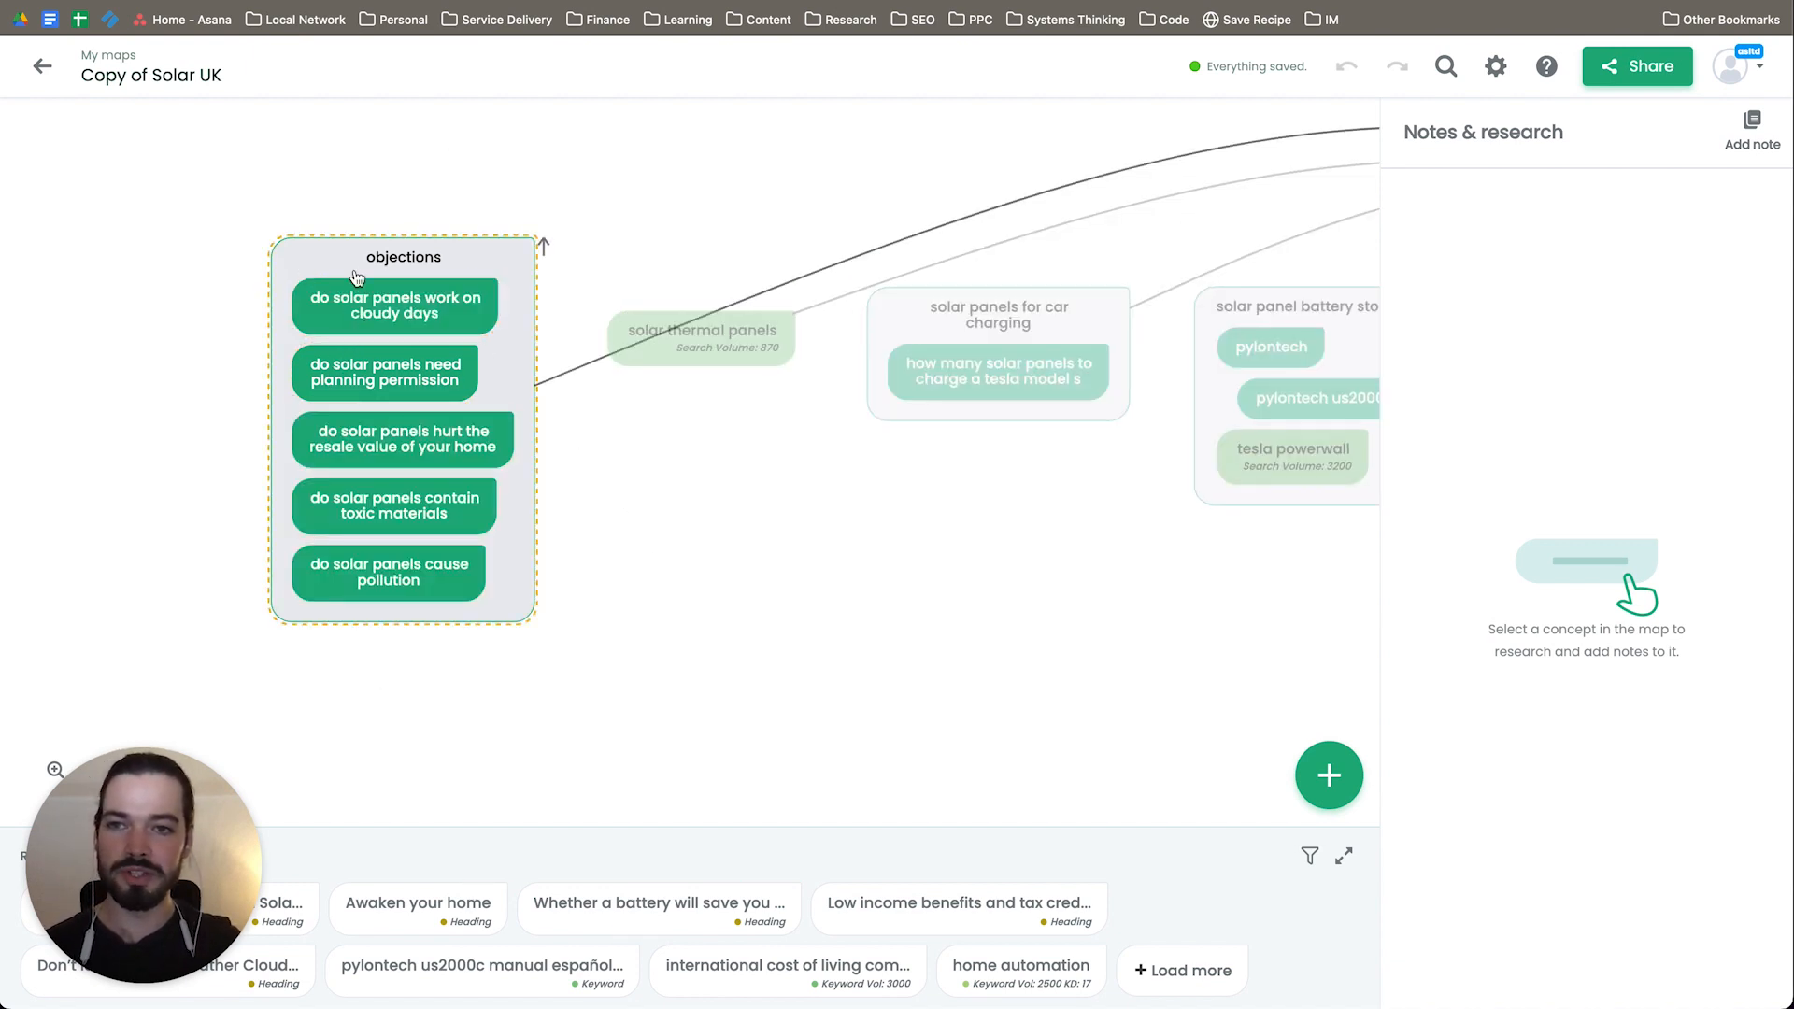
mouse_move(822, 661)
mouse_down()
mouse_move(641, 663)
mouse_move(804, 679)
mouse_up()
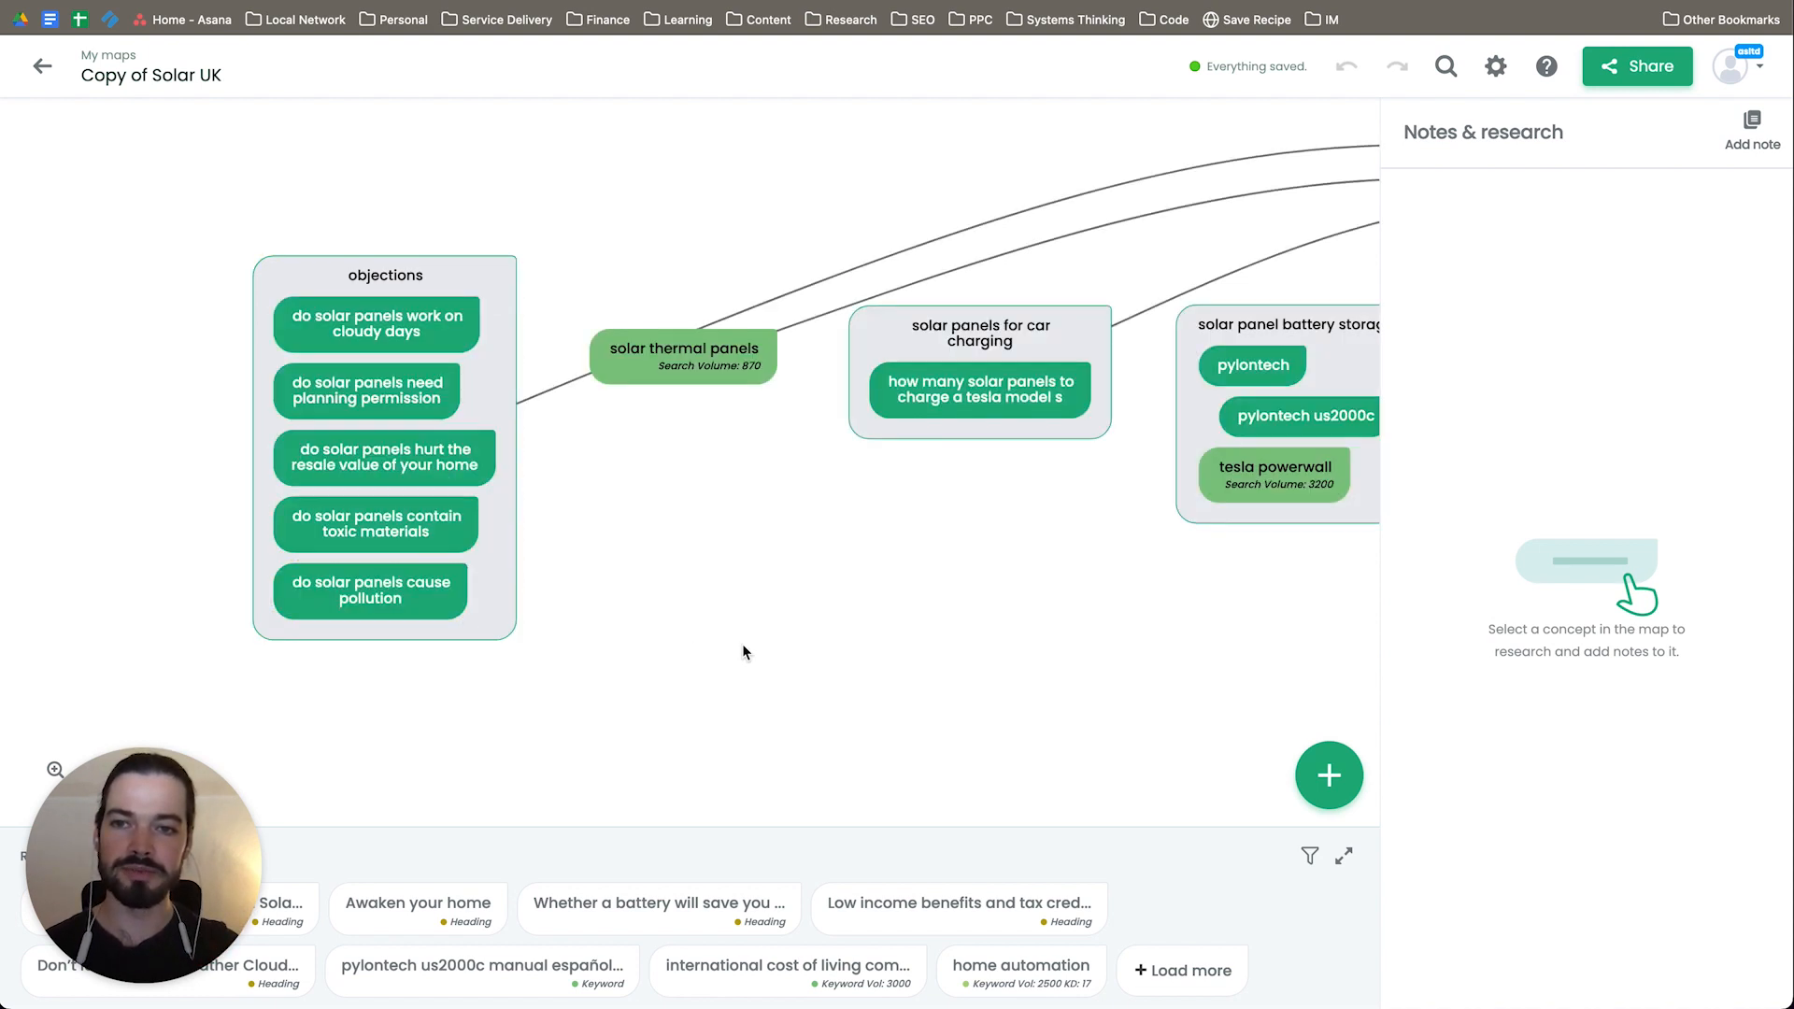
Step: Examine the solar thermal panels topic and the neighbouring car charging and battery storage groups in the Solar UK map
drag(759, 643, 549, 643)
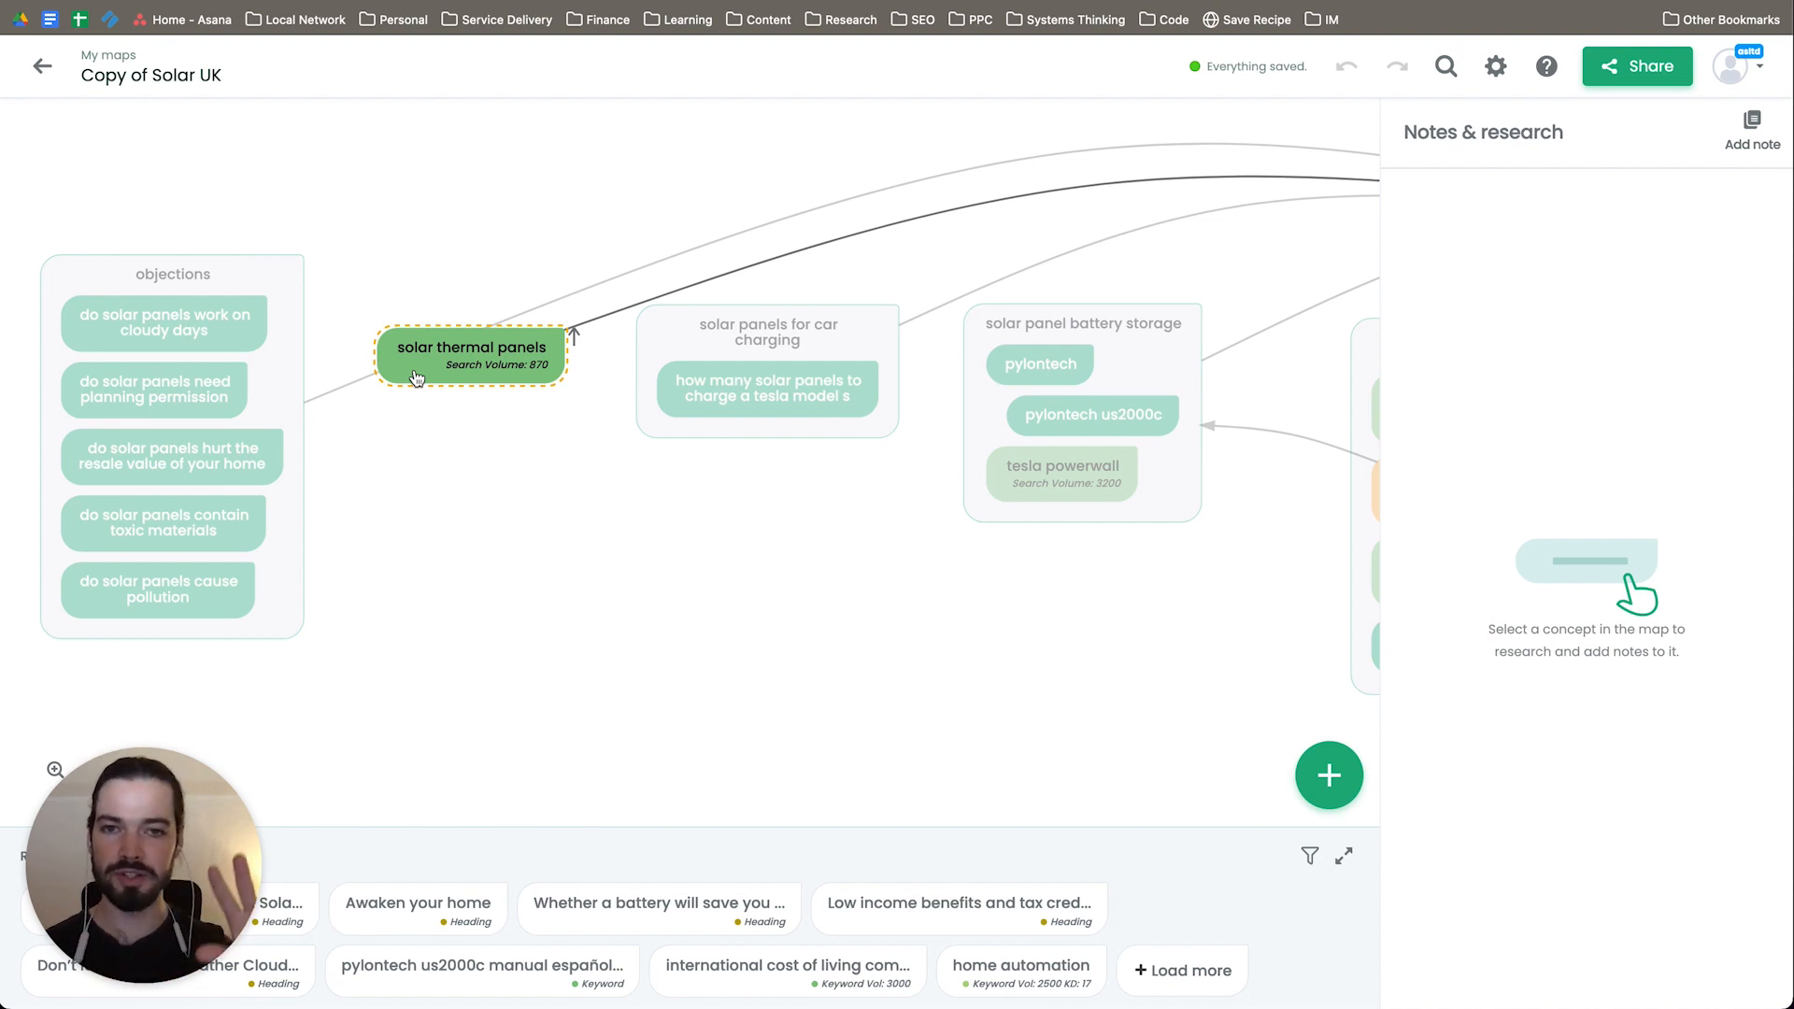
drag(1253, 268, 445, 465)
click(916, 388)
drag(437, 443, 962, 272)
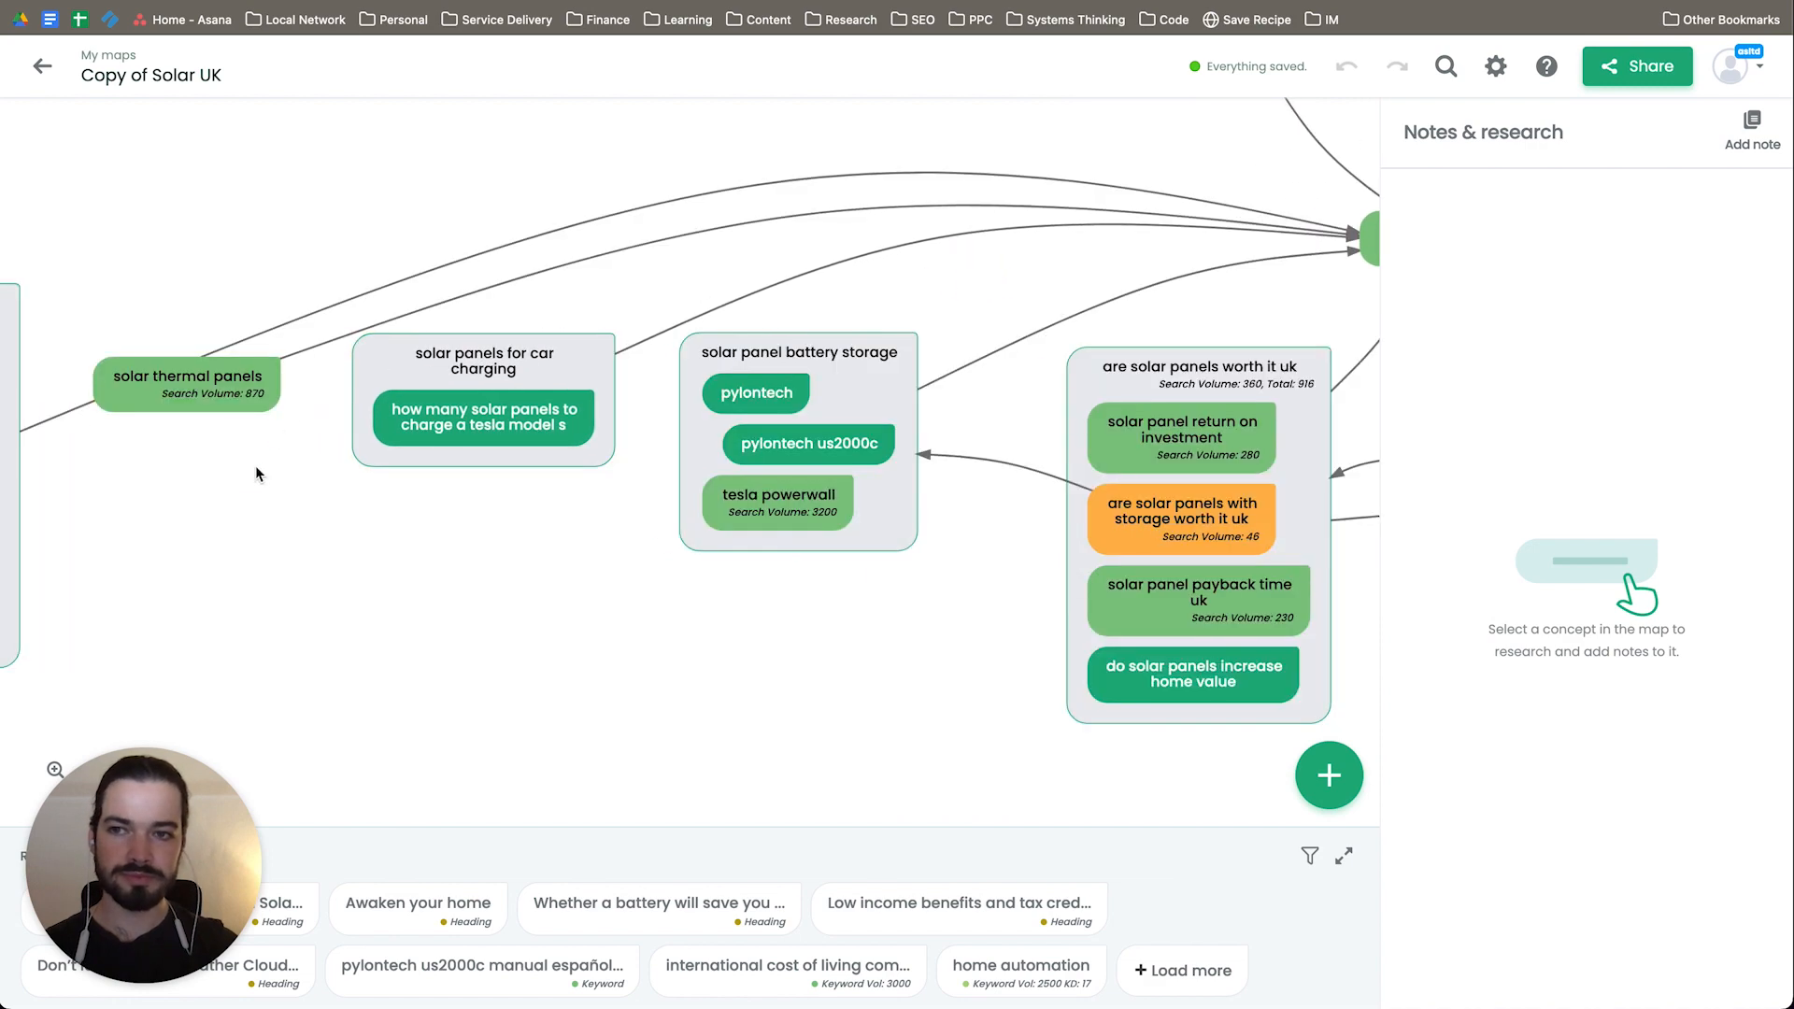
drag(261, 473, 411, 429)
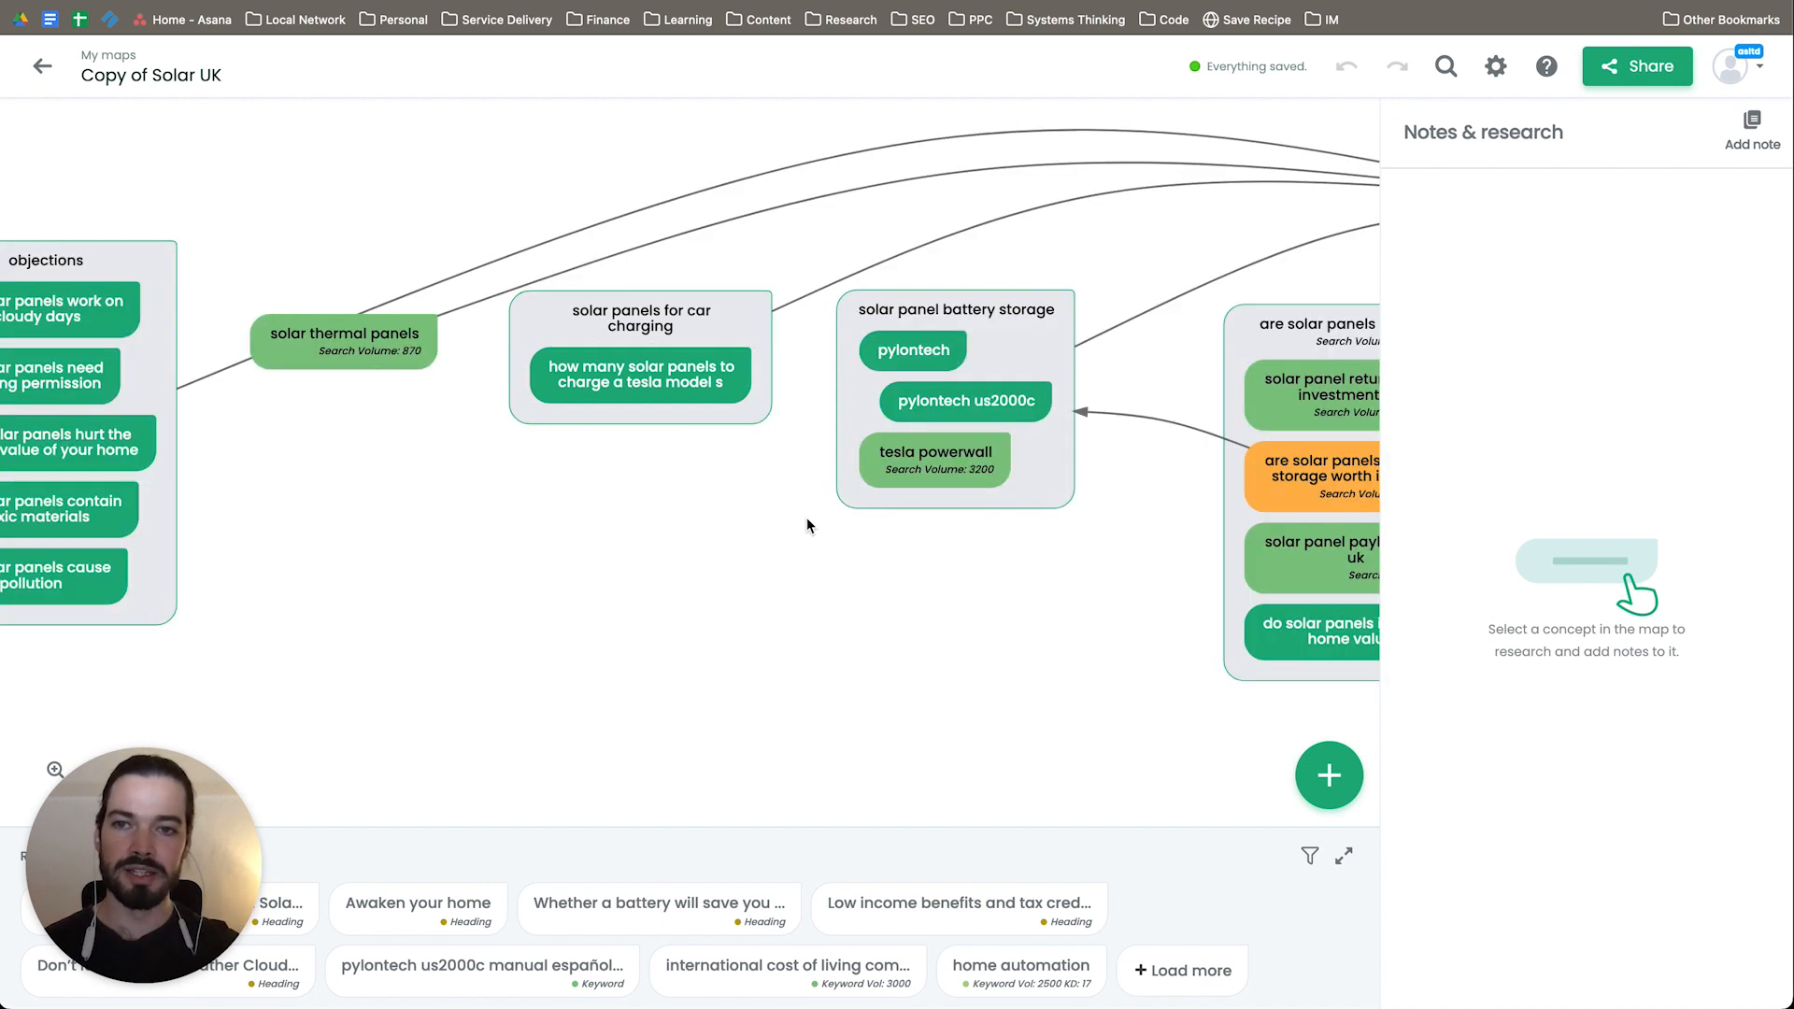
drag(772, 524, 665, 531)
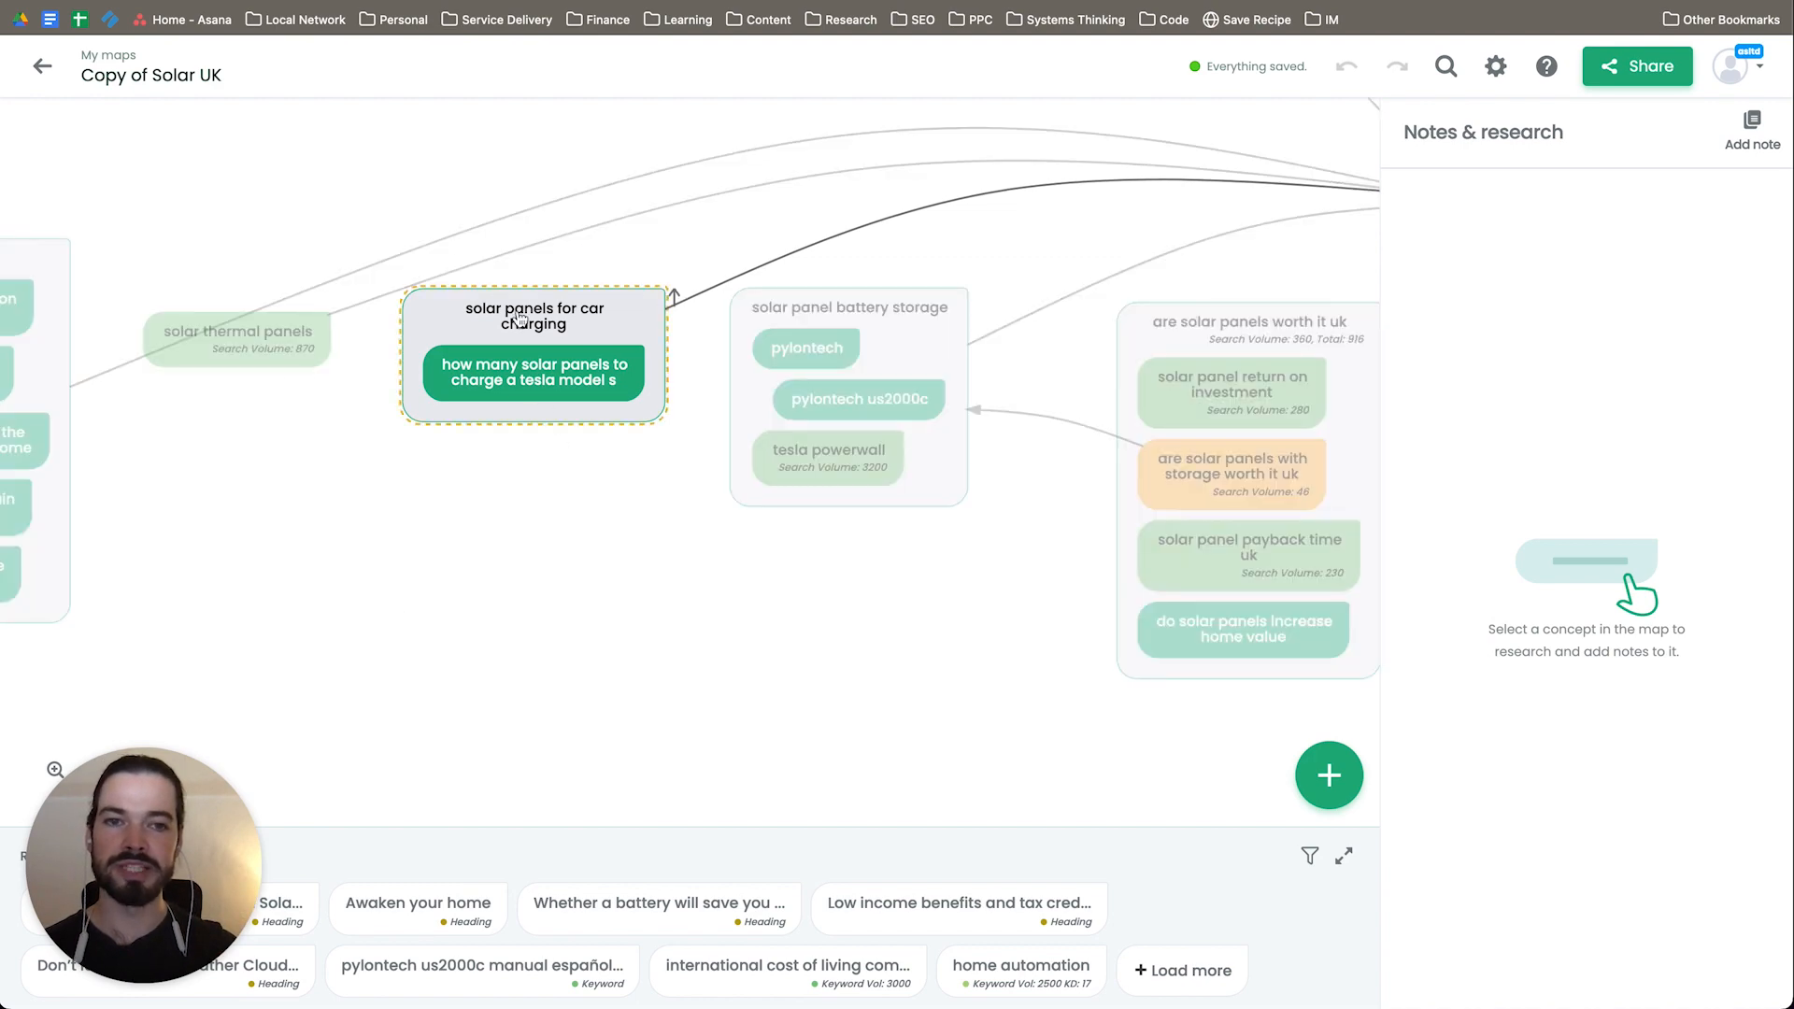
drag(722, 684, 401, 581)
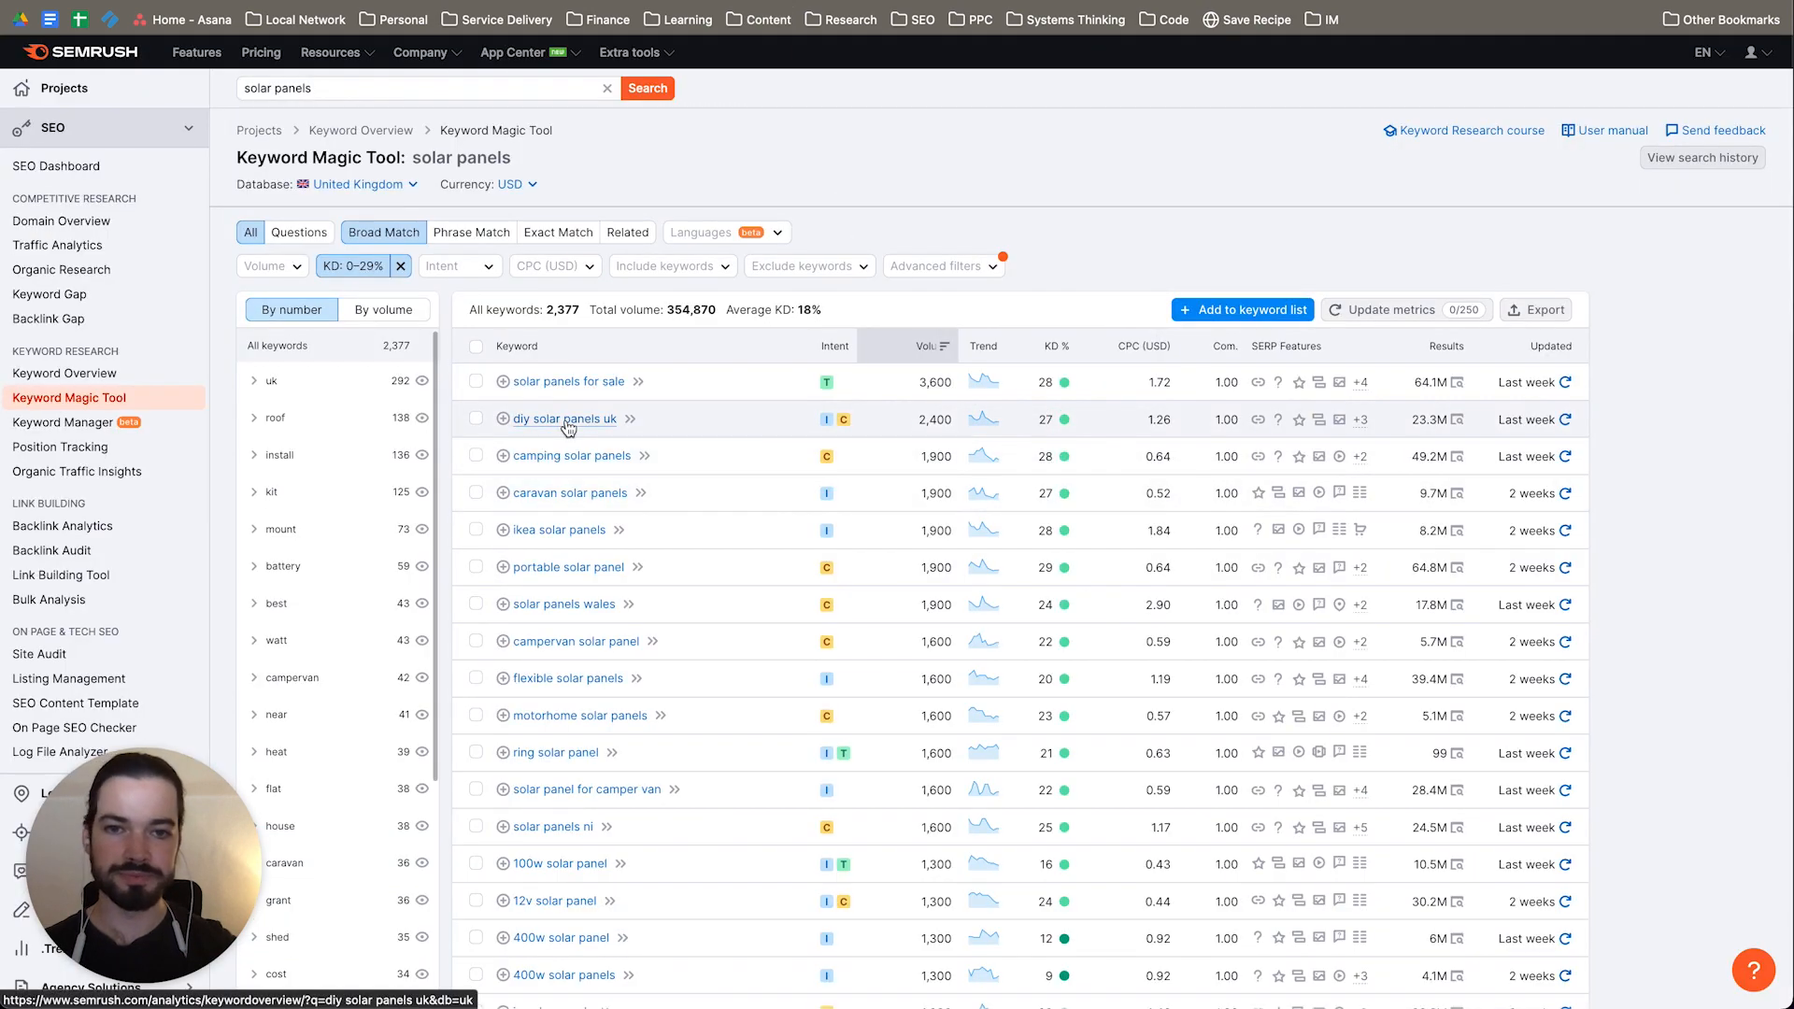
Step: Switch to Semrush and examine the "solar panels" keywords in the 0–29% difficulty range, comparing their search volumes and difficulty scores
scroll(794, 614, down, 3)
scroll(793, 614, up, 3)
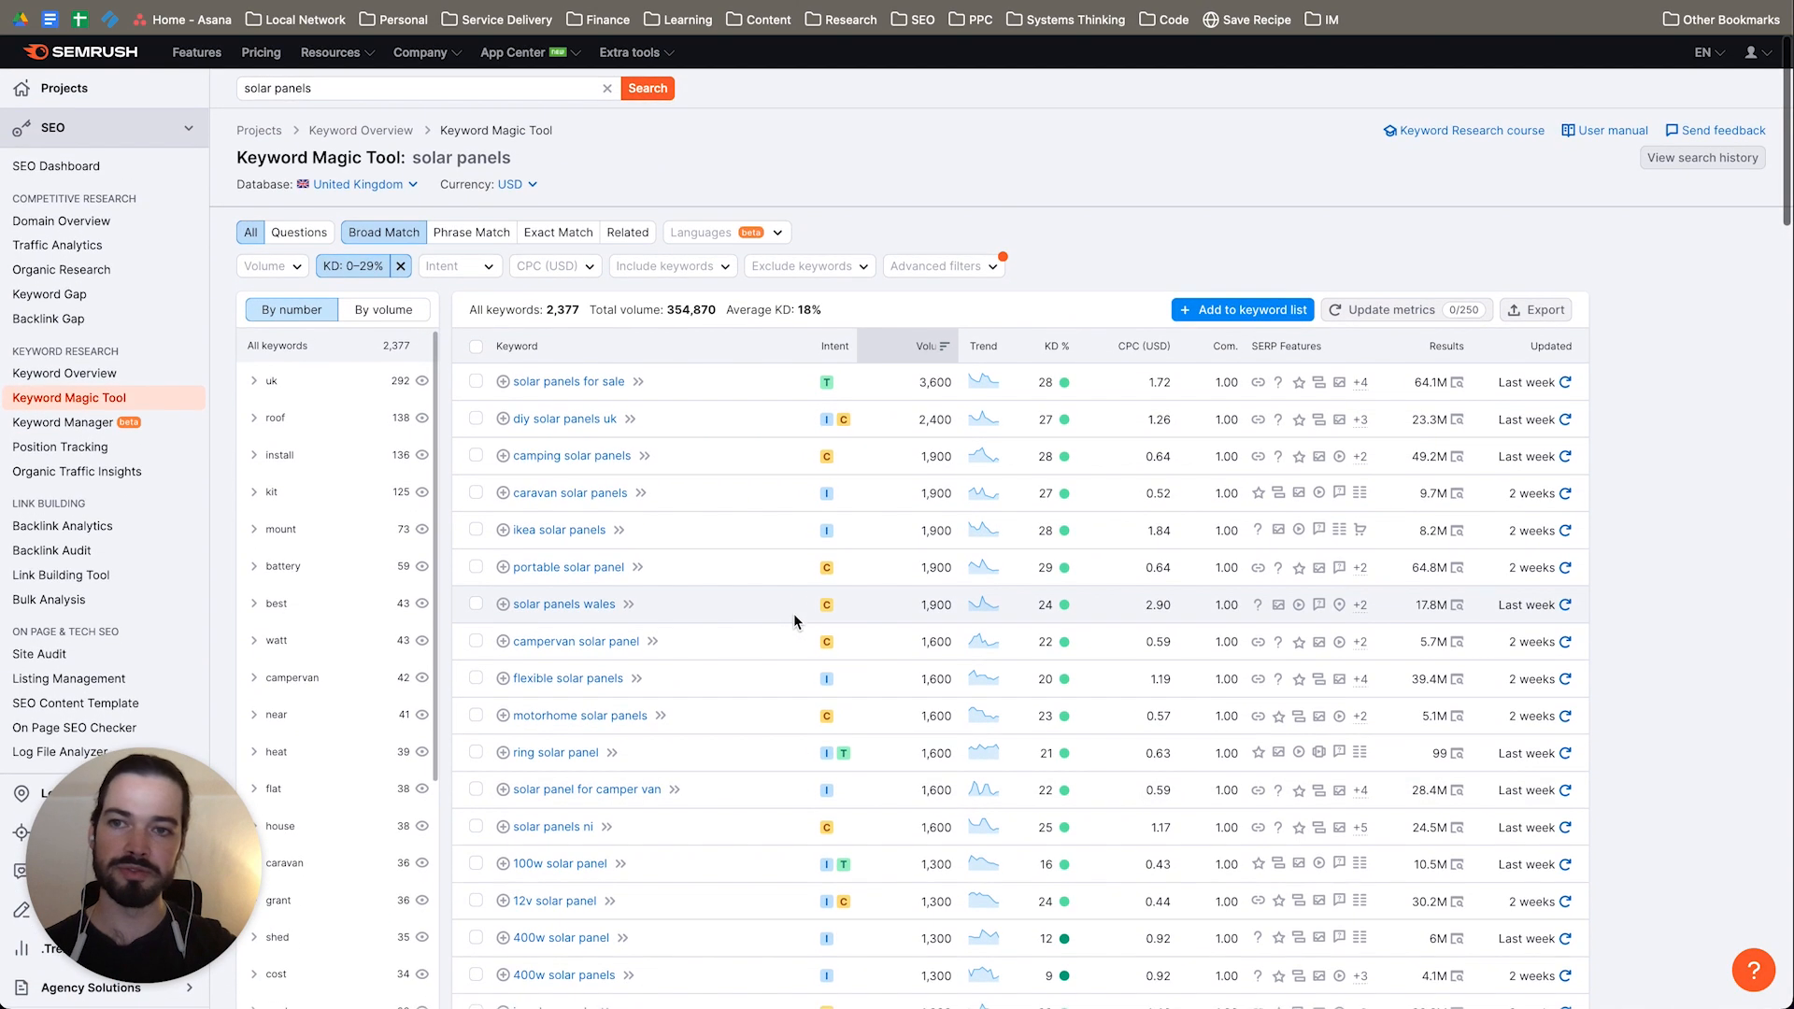
mouse_move(1042, 354)
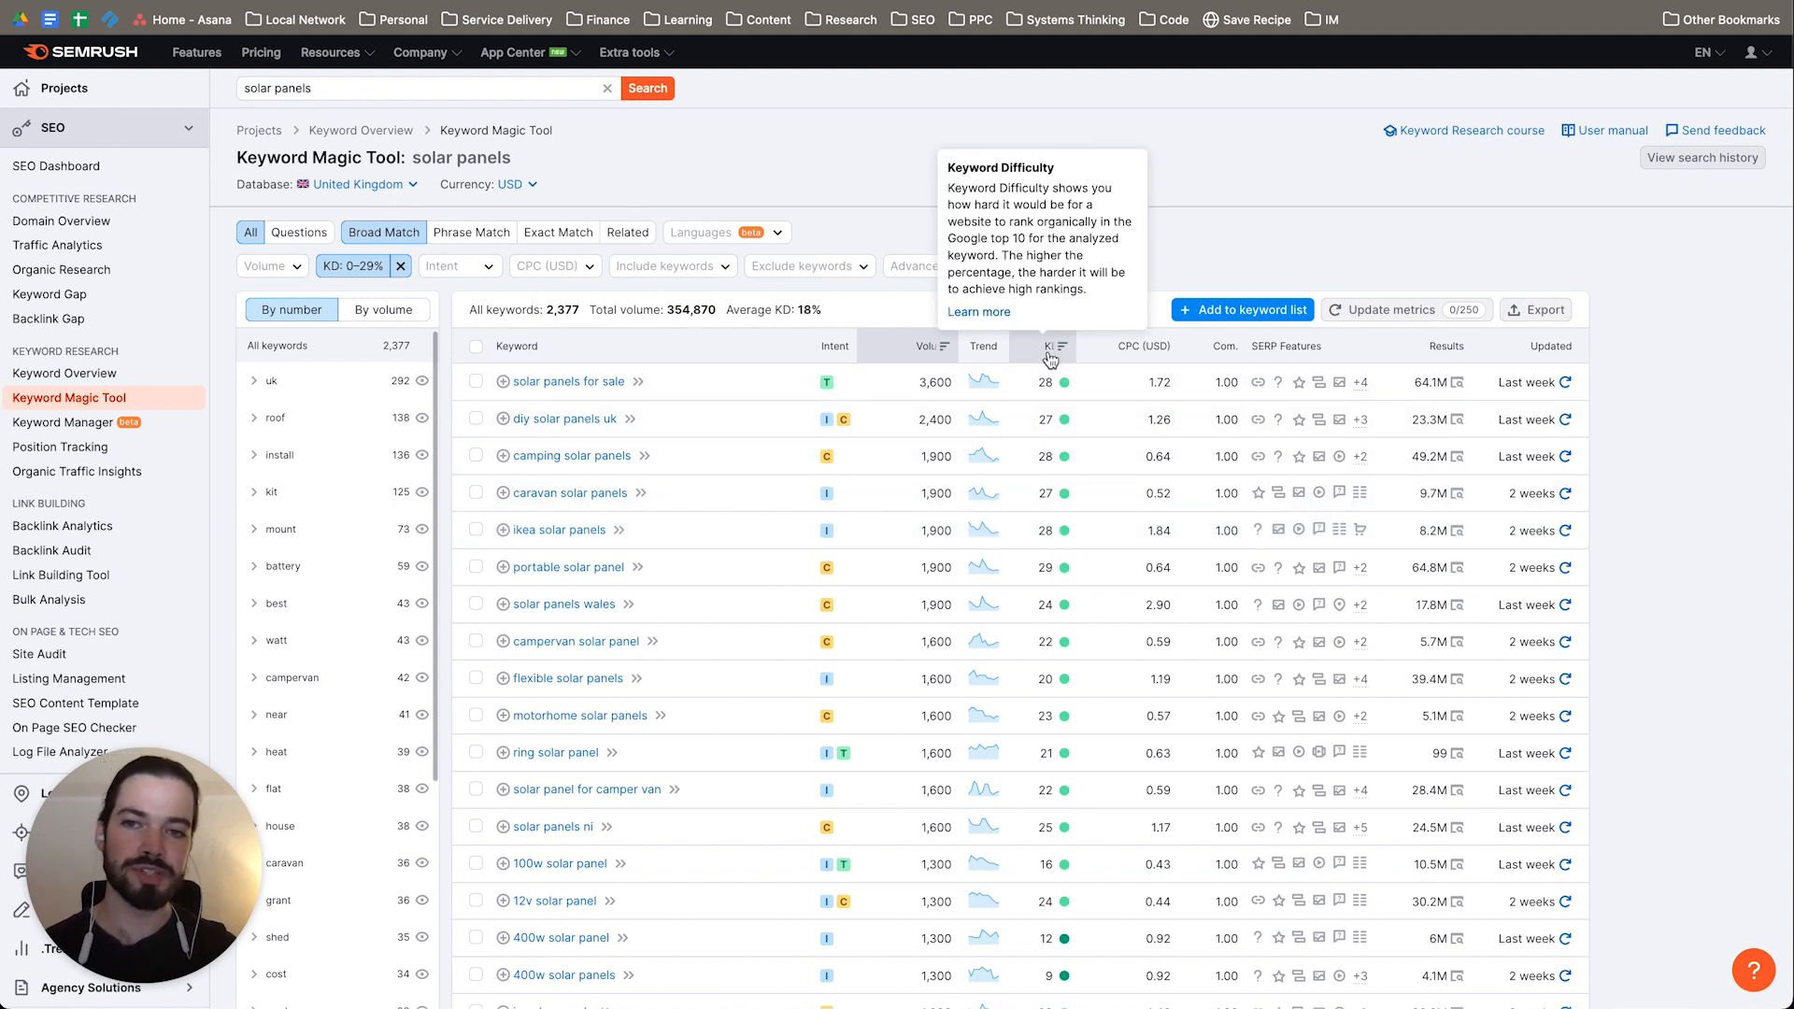
scroll(1050, 360, down, 3)
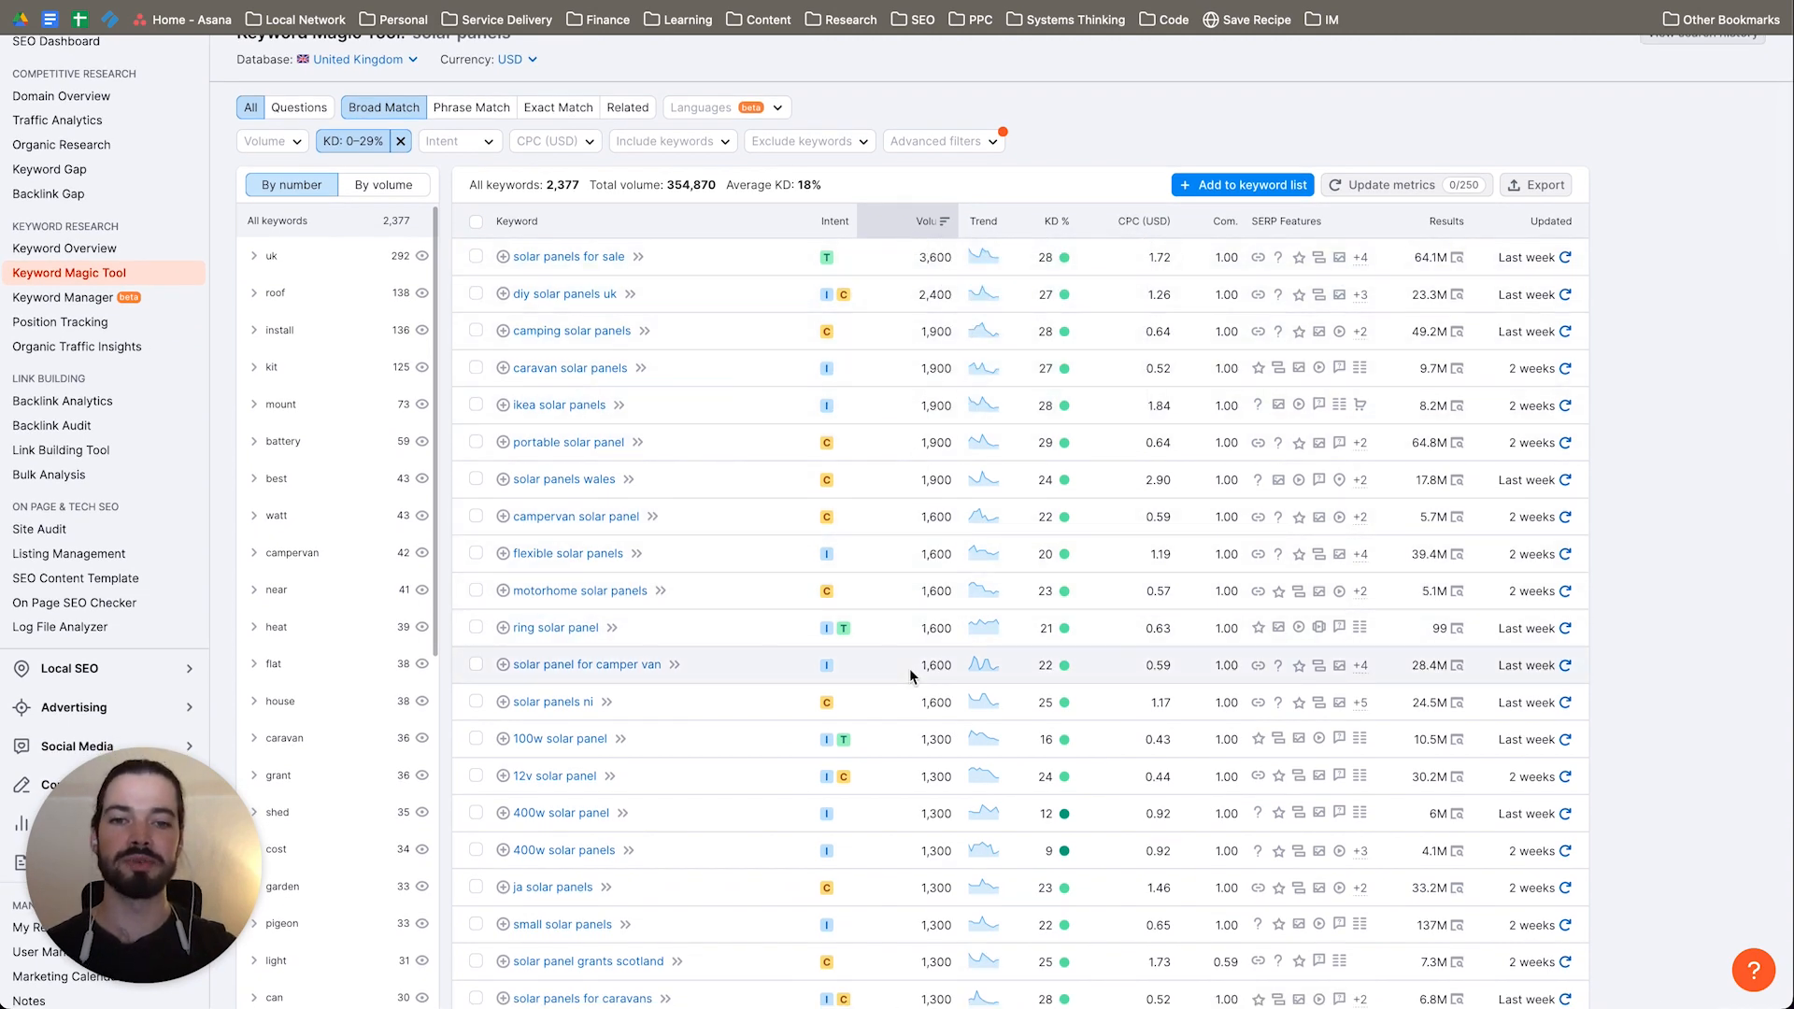
scroll(910, 669, down, 6)
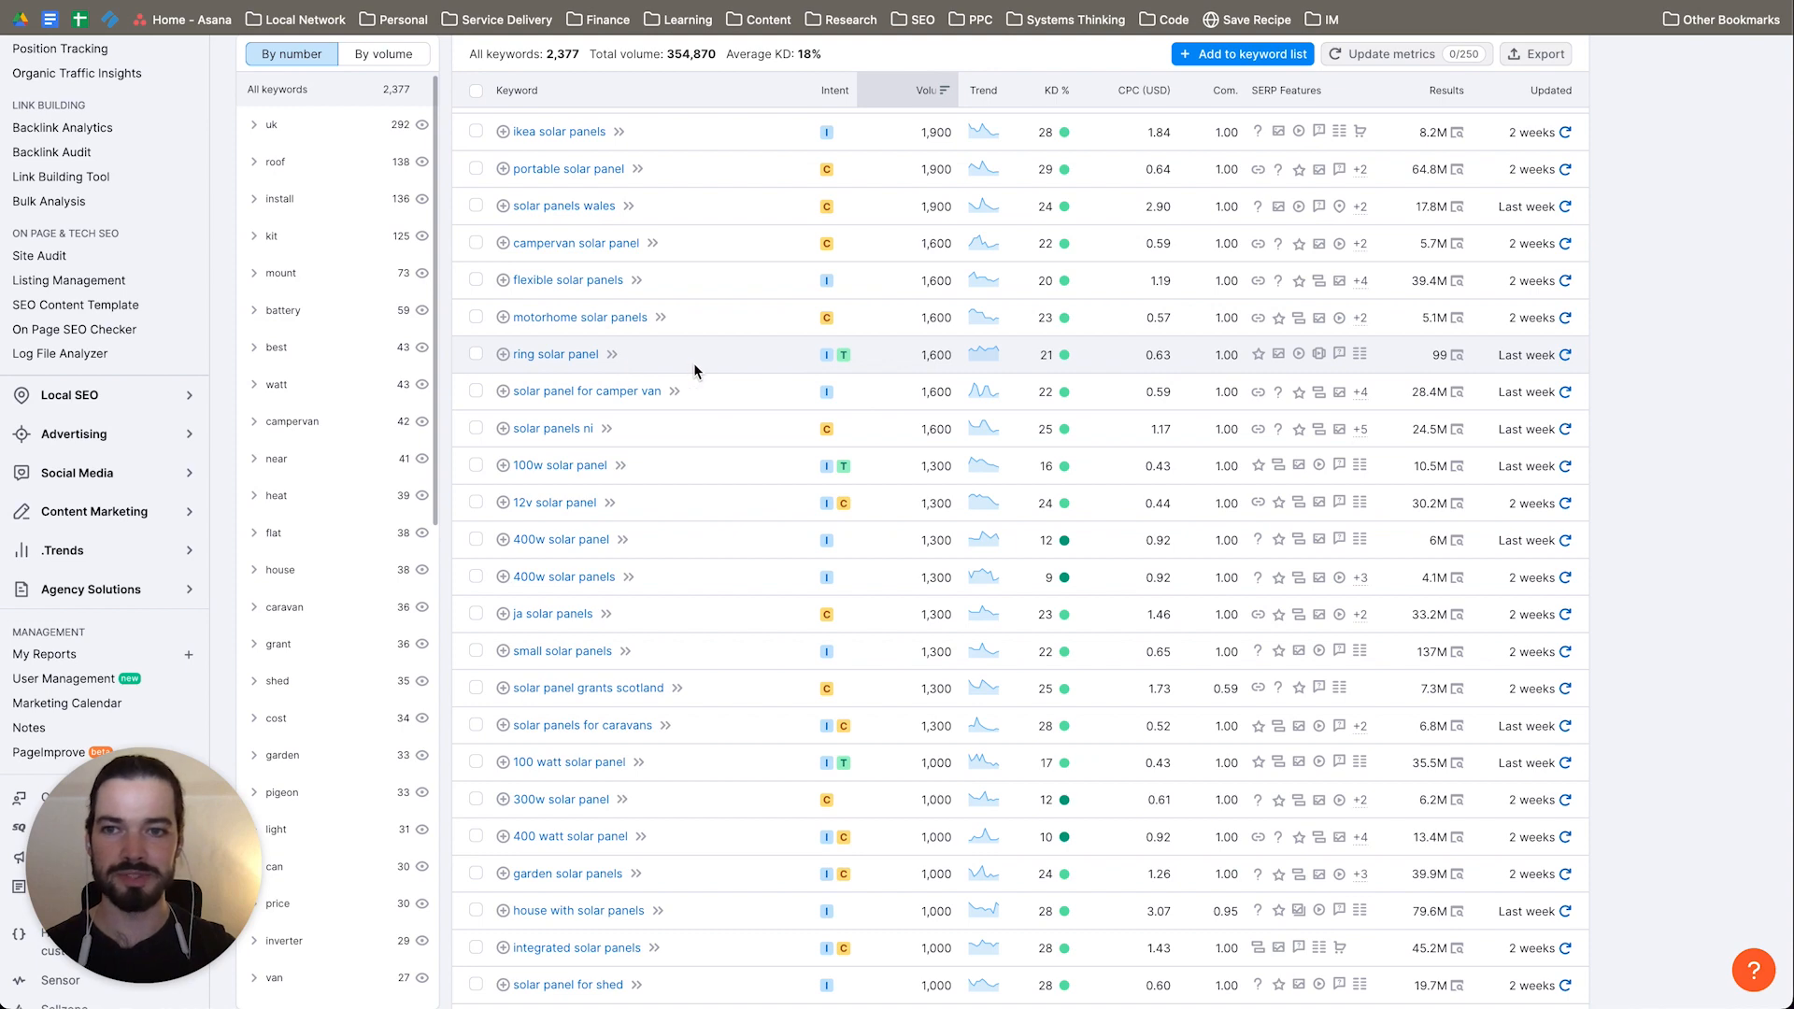
scroll(719, 346, down, 3)
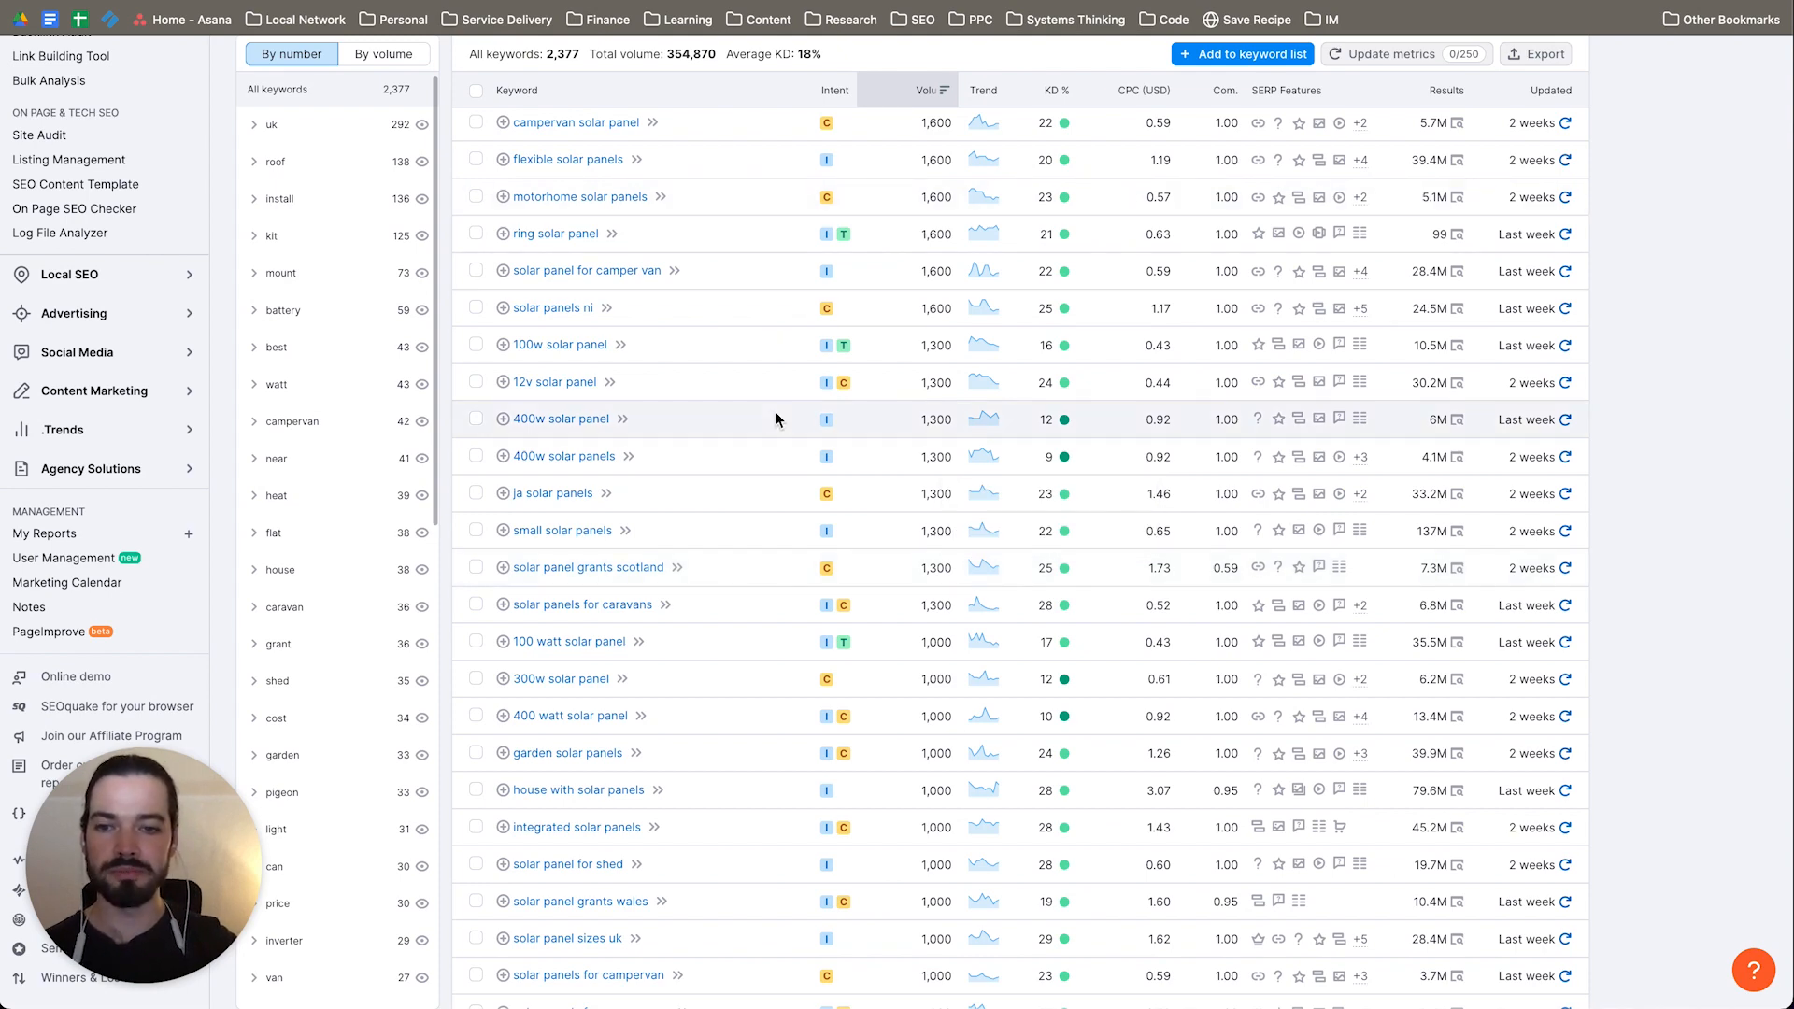
scroll(777, 416, down, 3)
scroll(776, 417, up, 10)
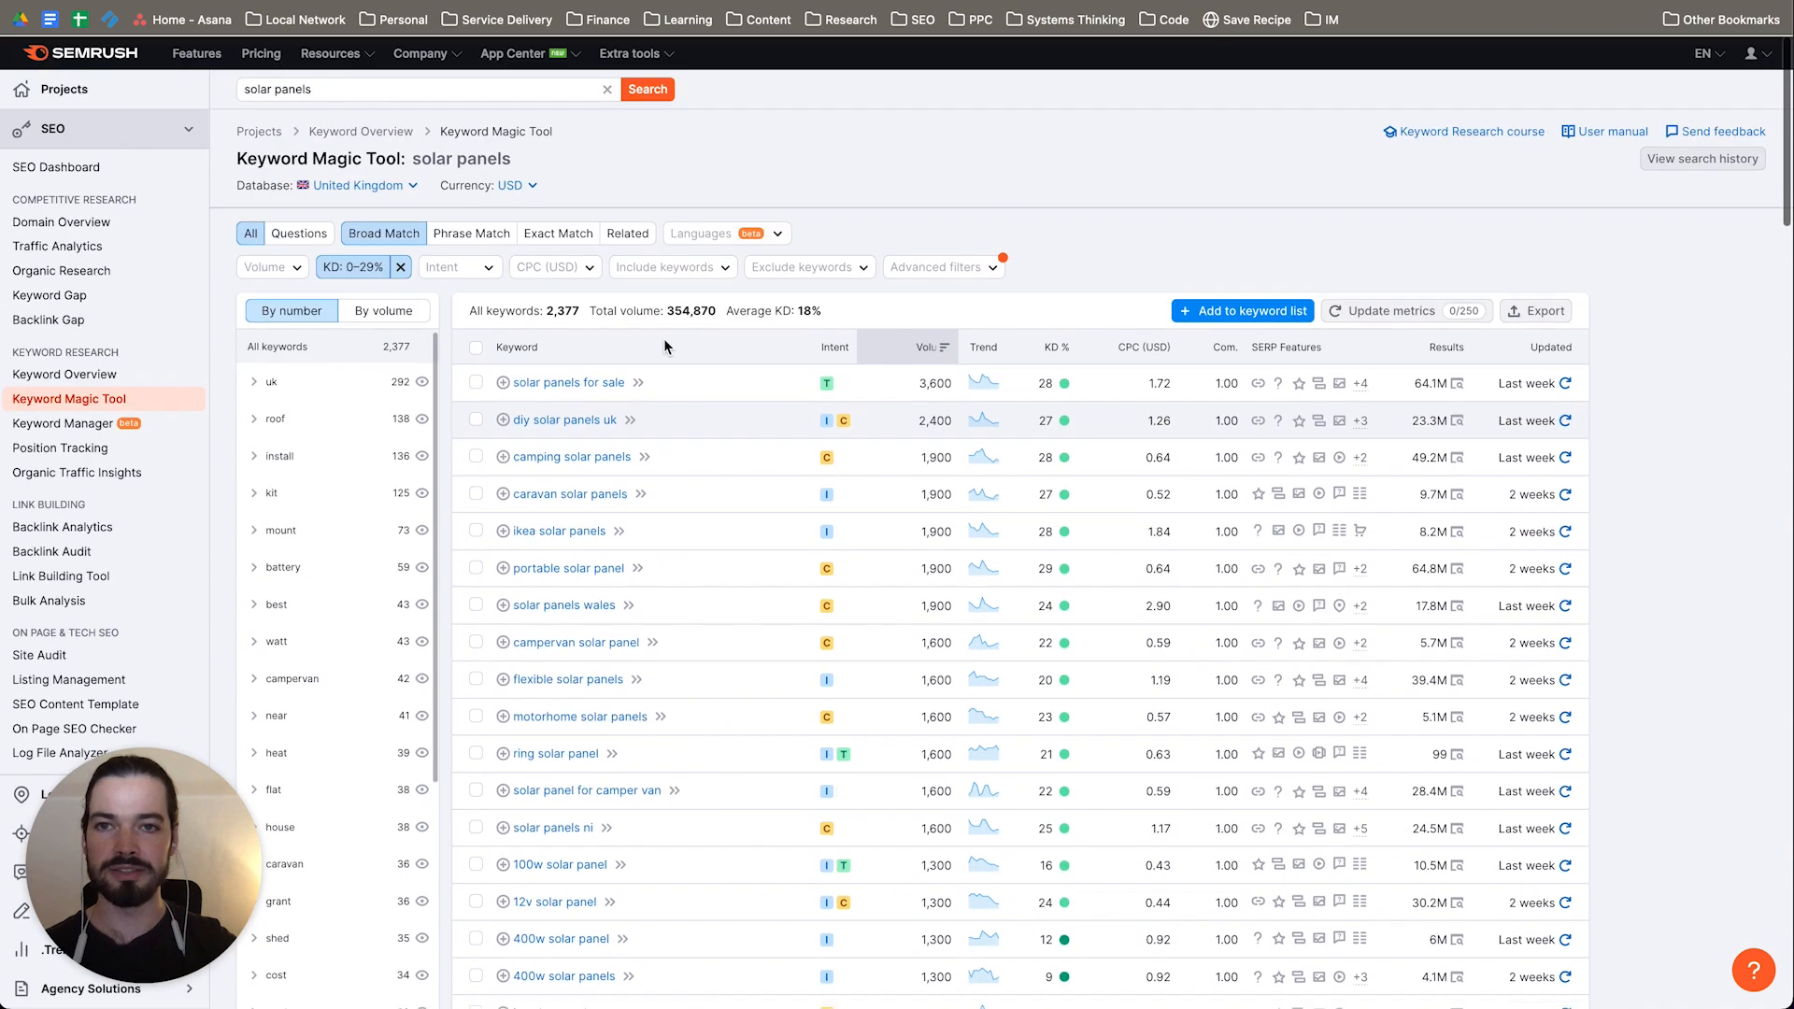
Step: Search the Keyword Magic Tool for "pylontech"
triple_click(366, 87)
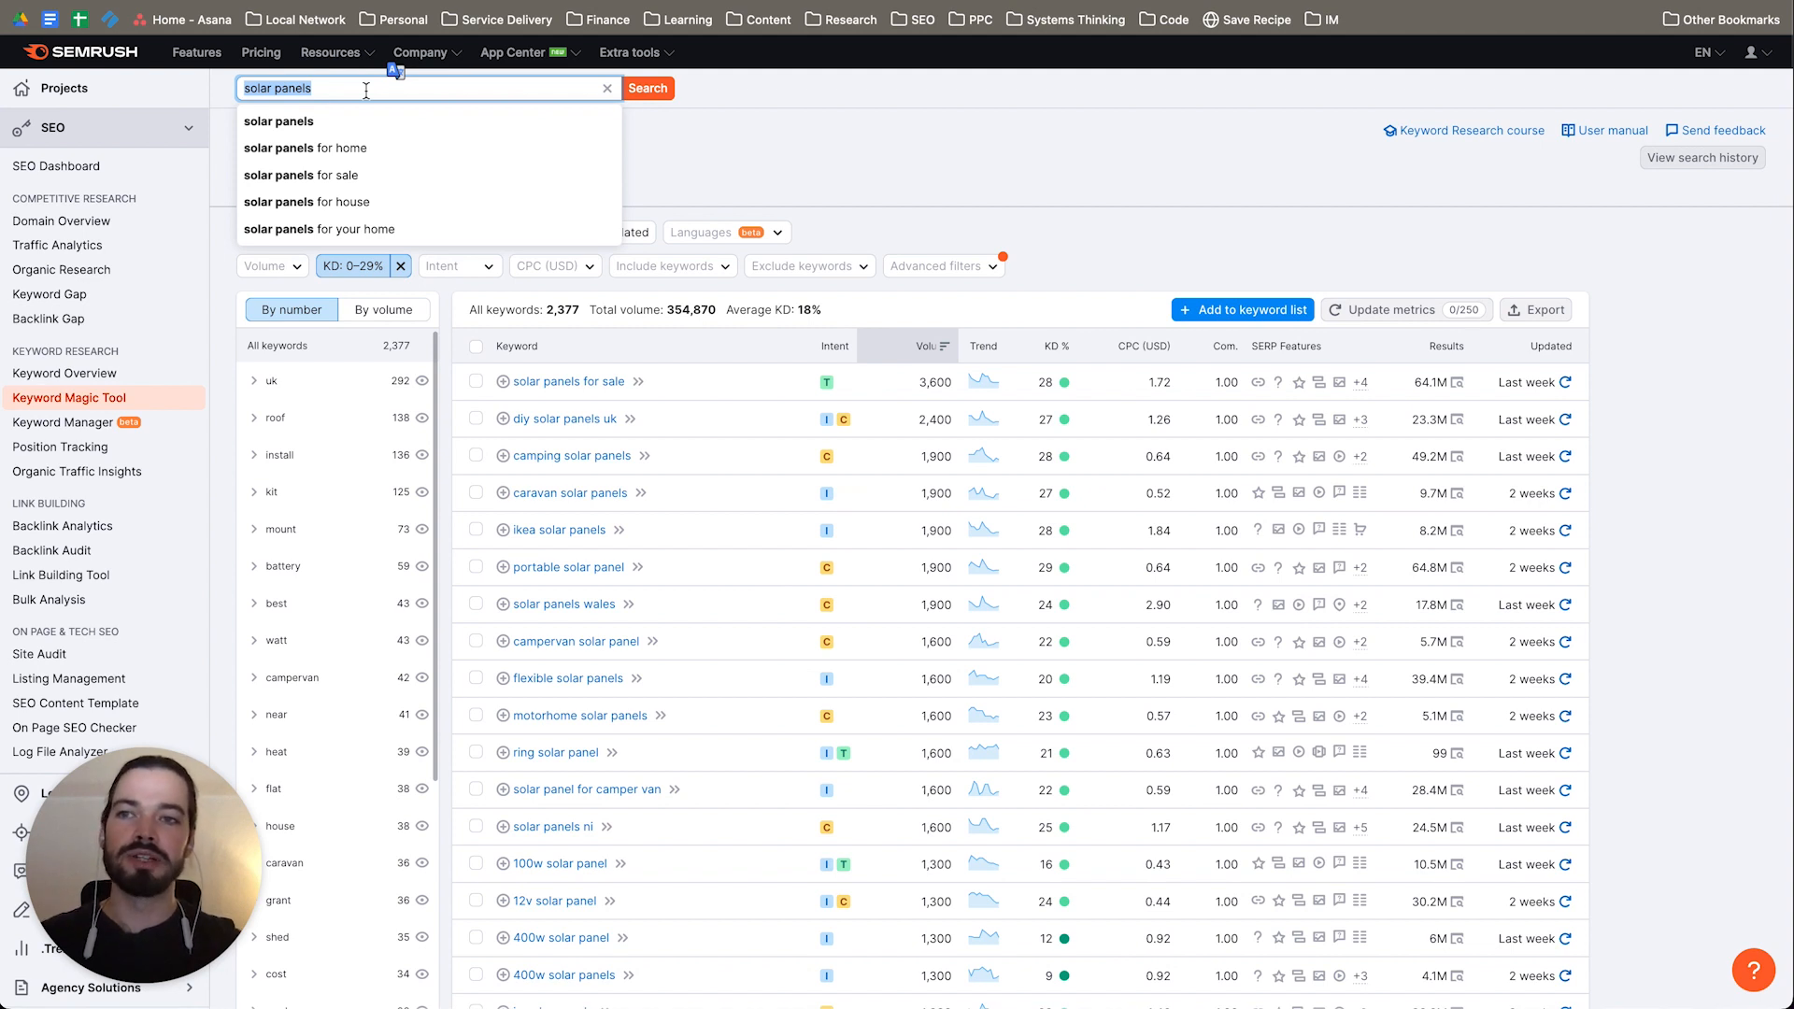
text(pylontech)
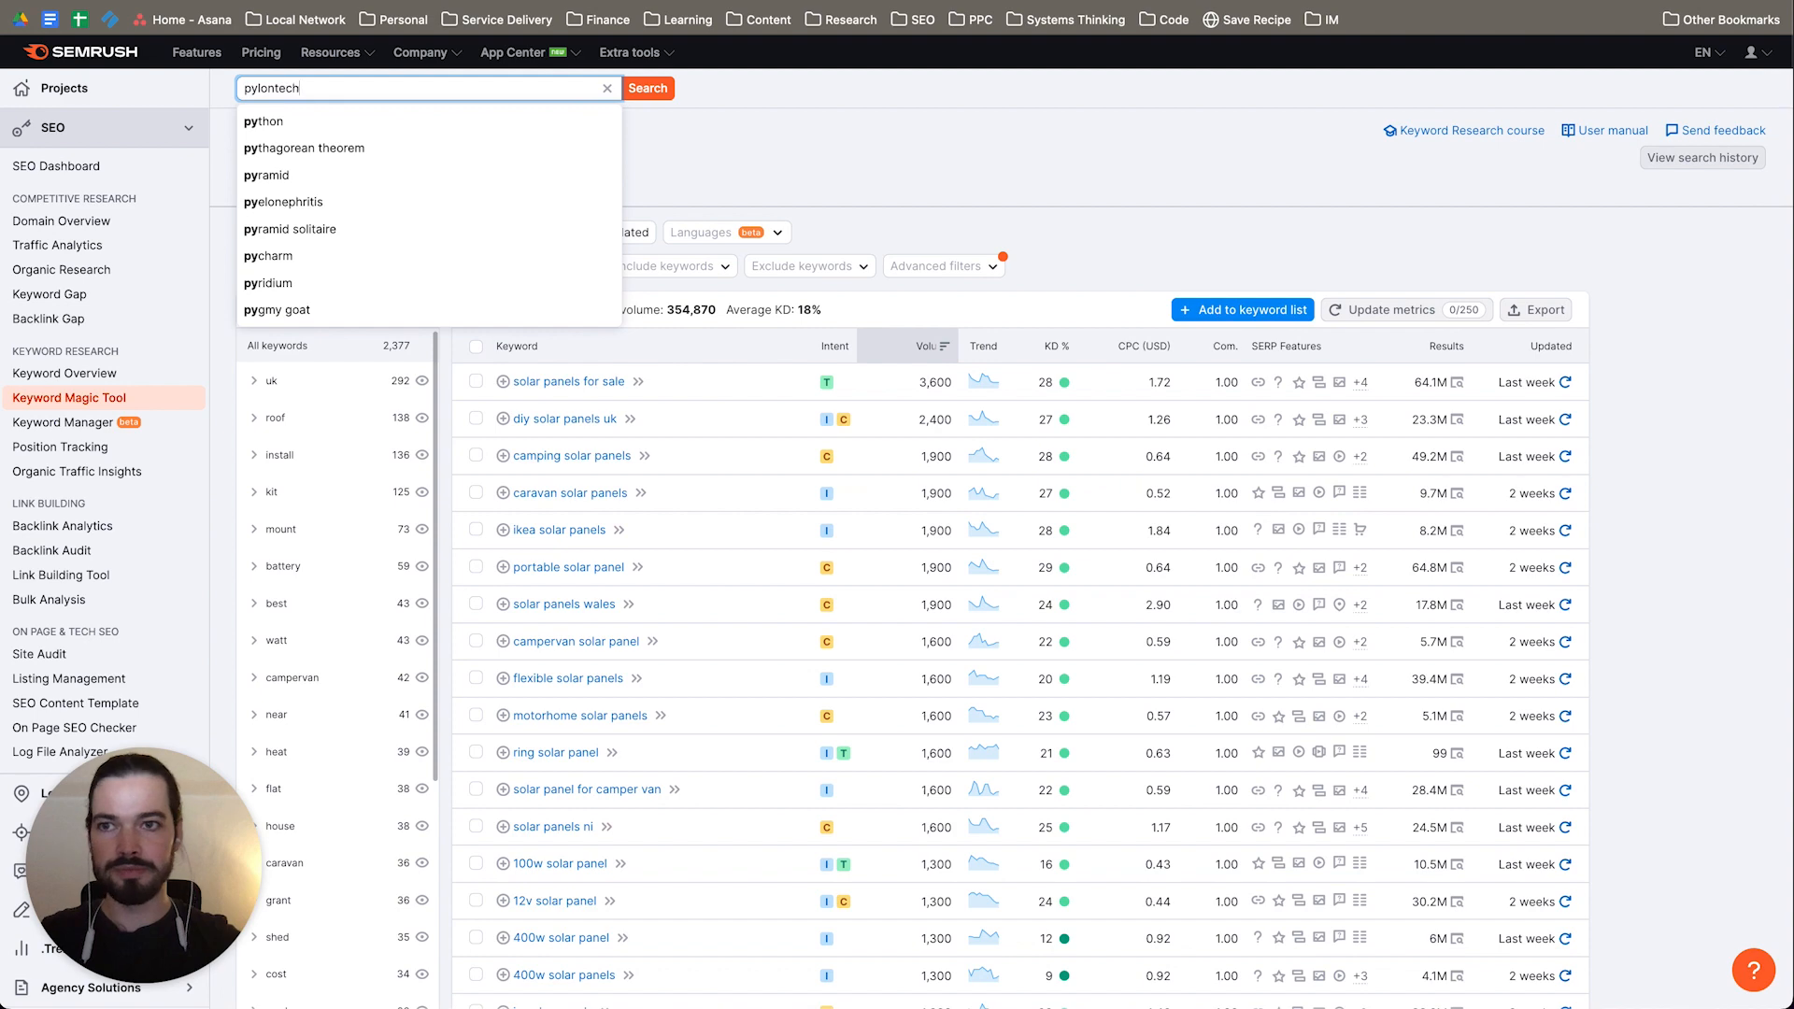
key(Return)
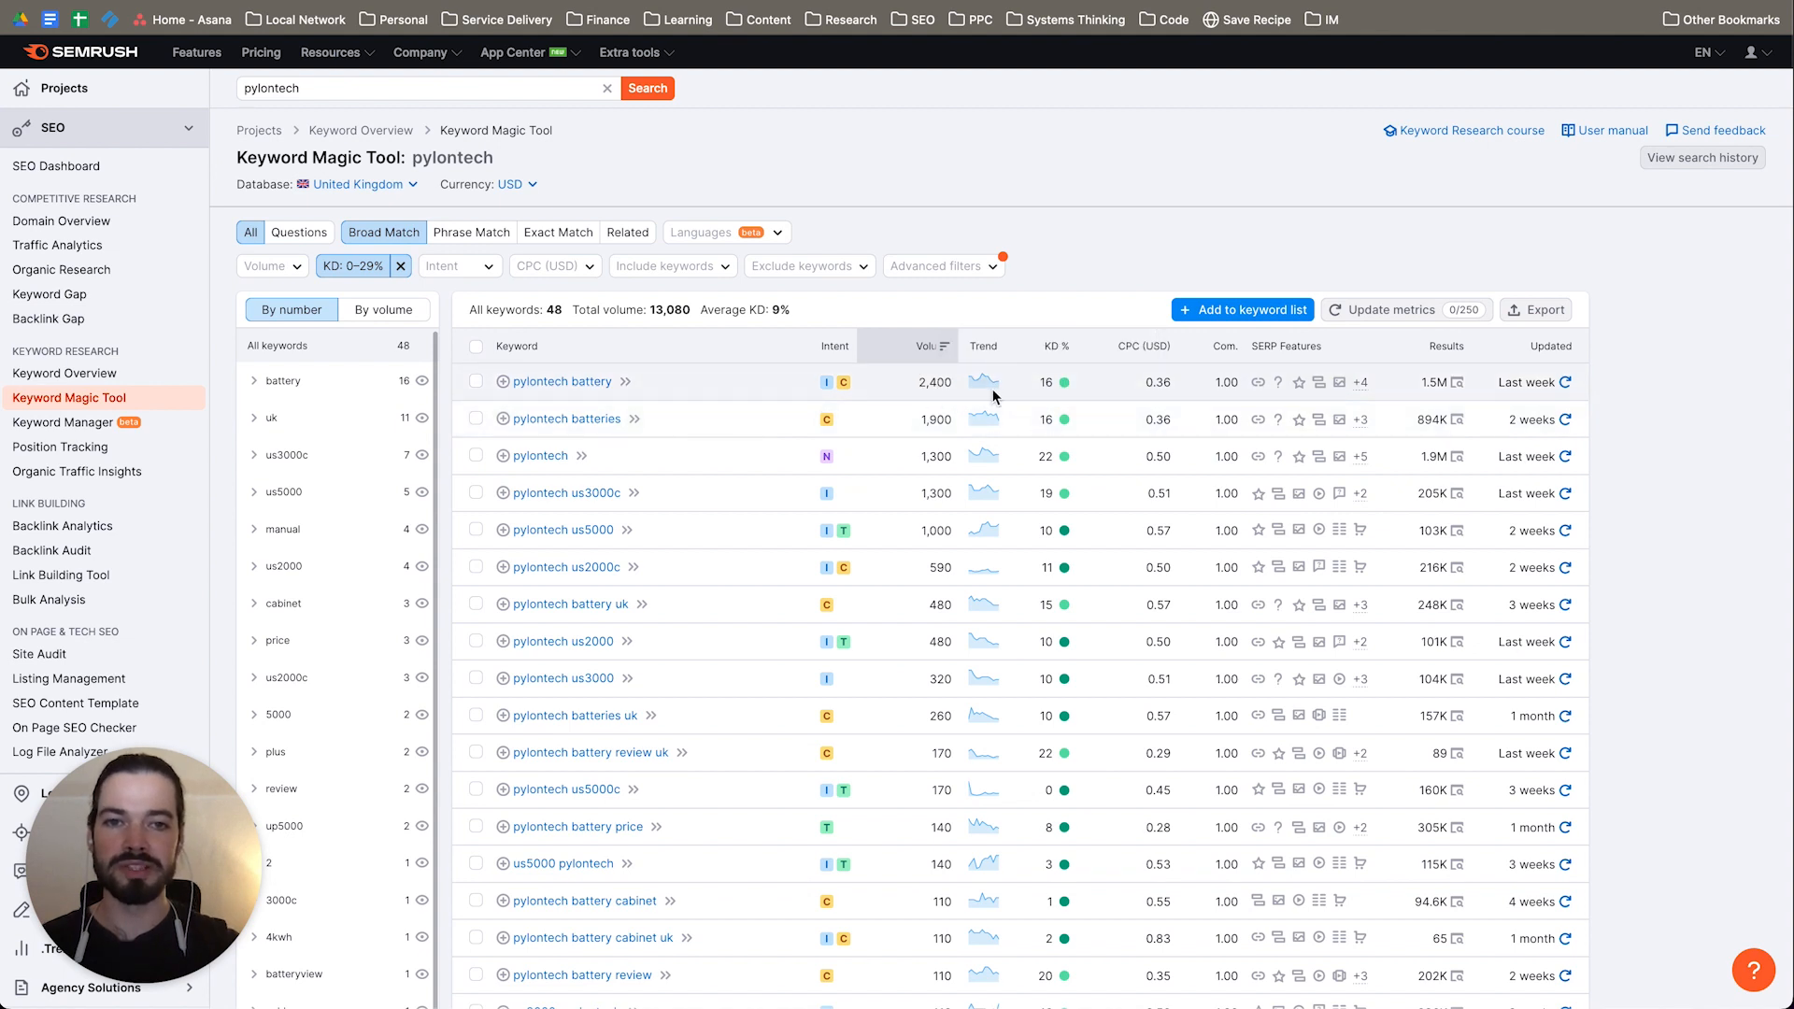
Step: Examine the difficulty, search volume and product-model variations of the pylontech keywords
mouse_move(1042, 383)
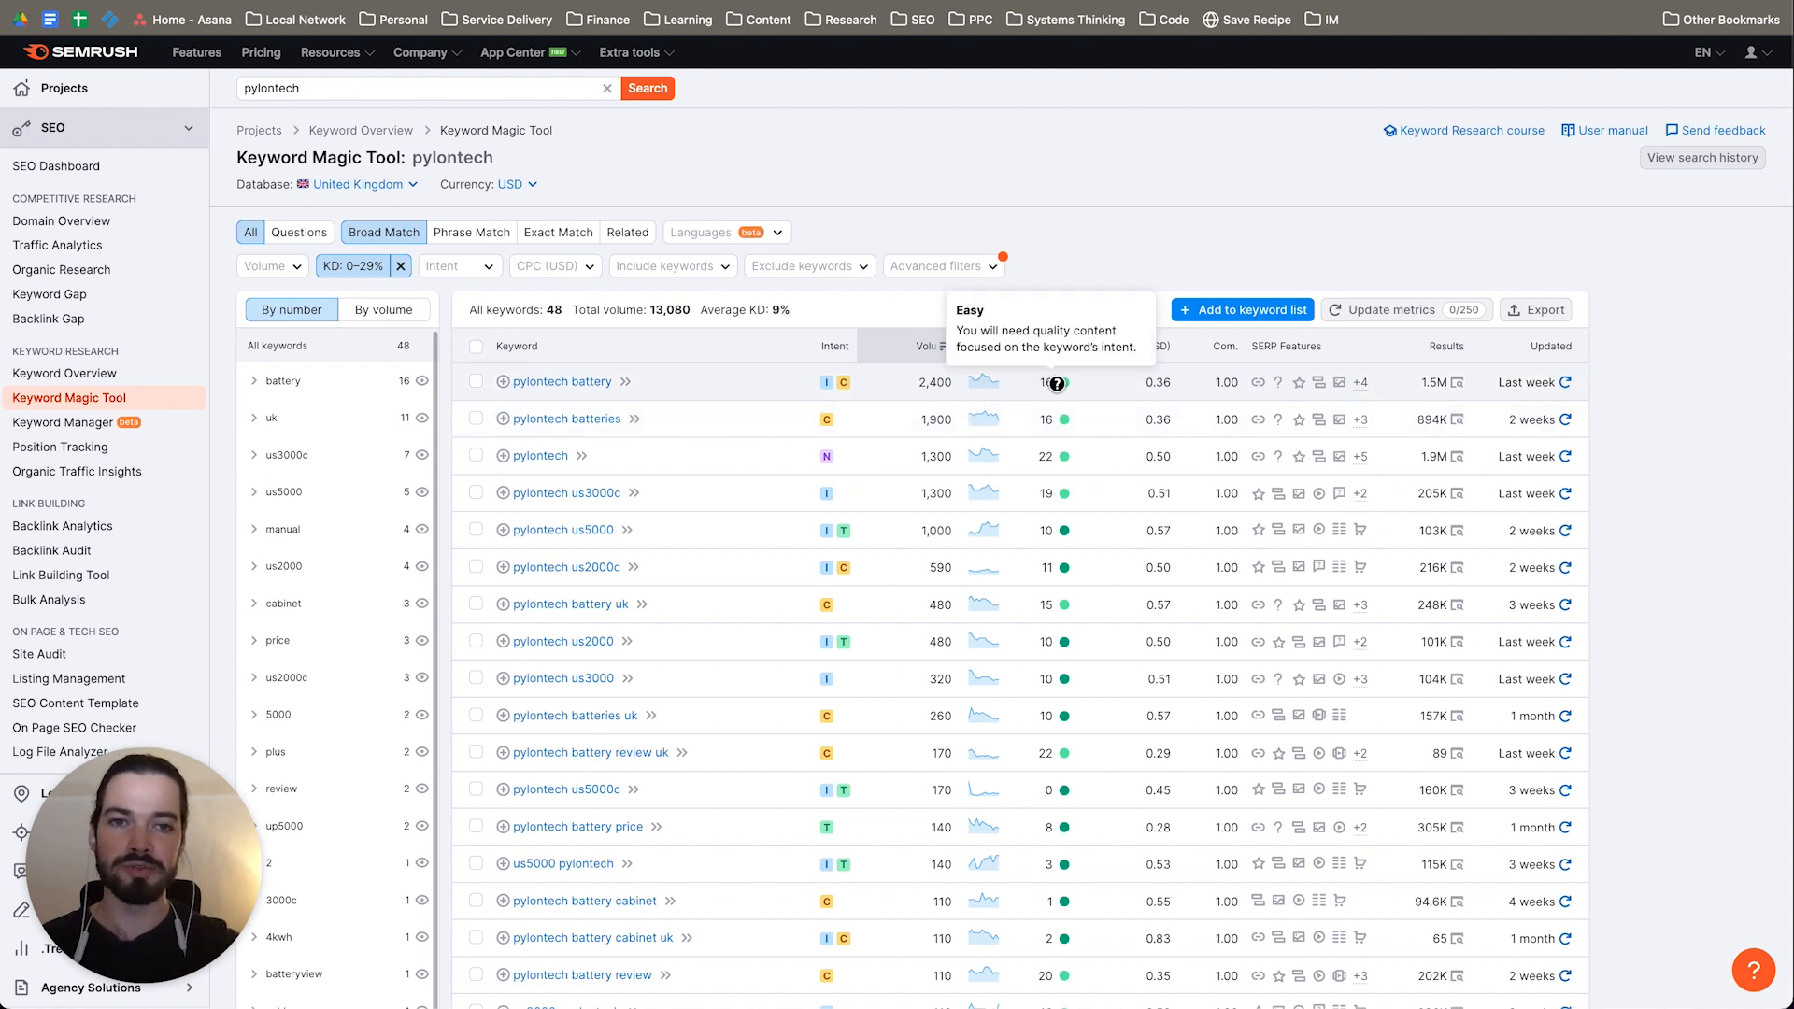
scroll(1151, 638, down, 2)
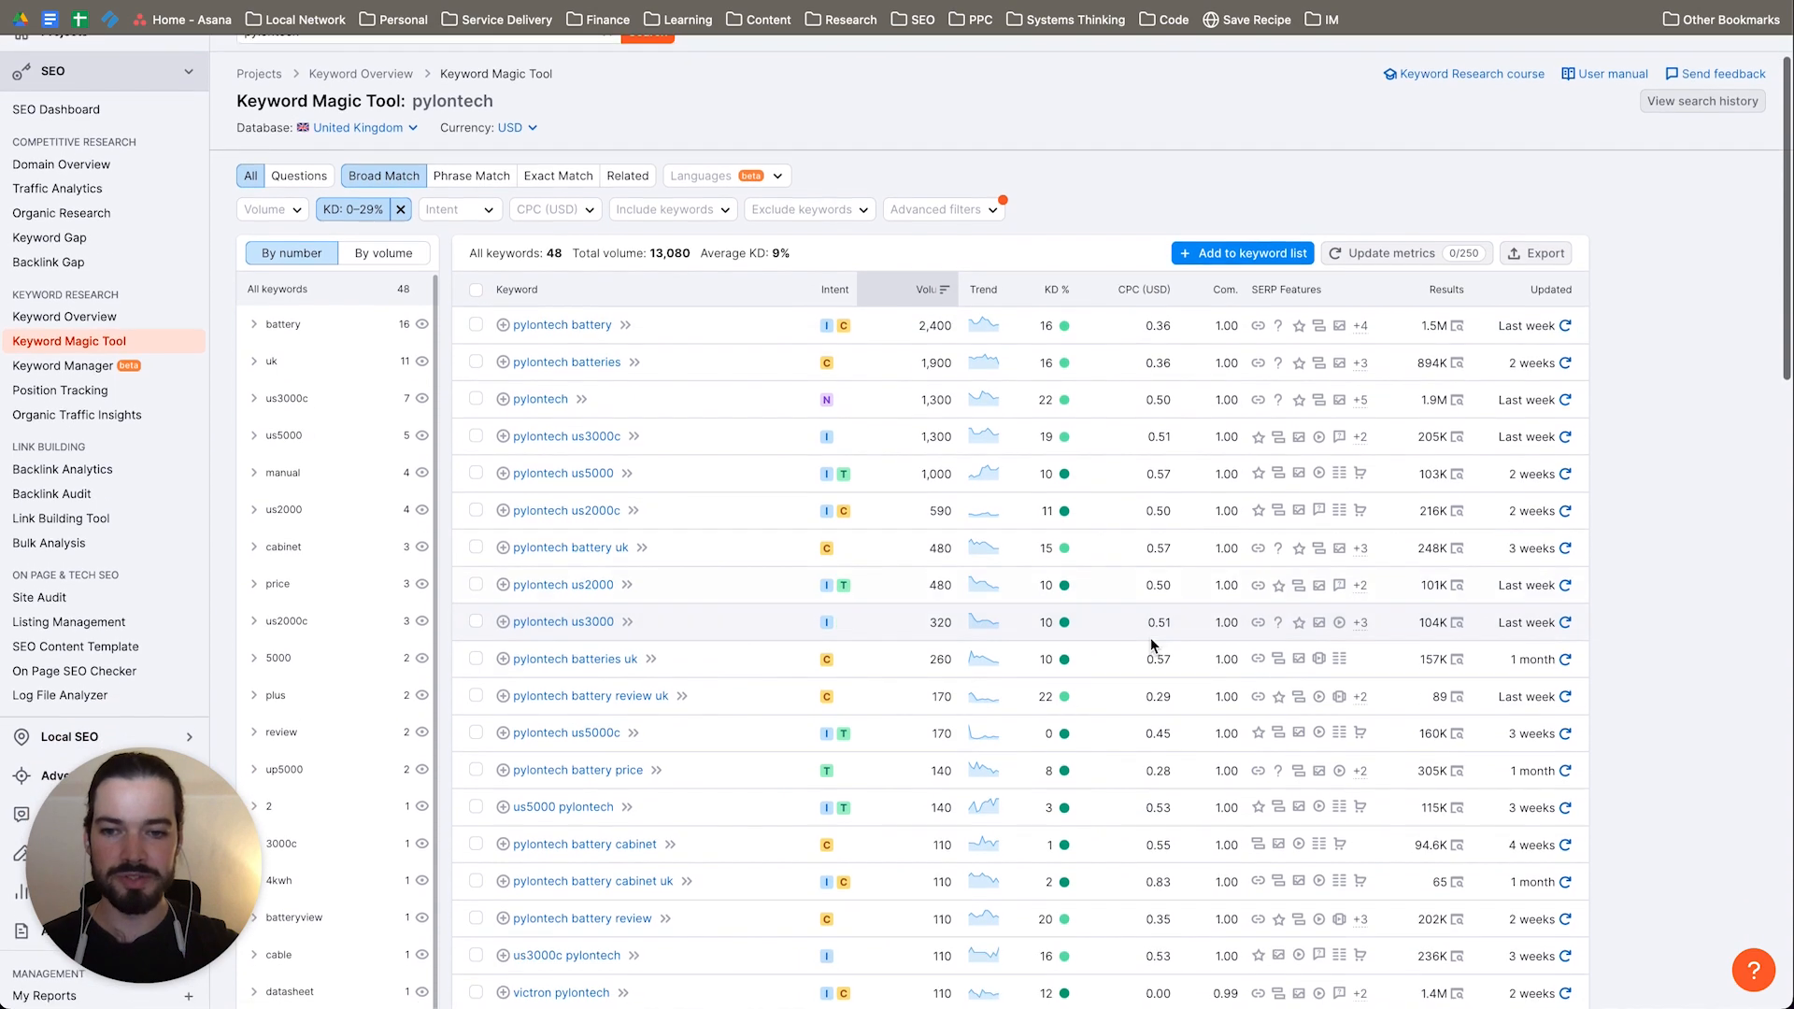
mouse_move(1065, 725)
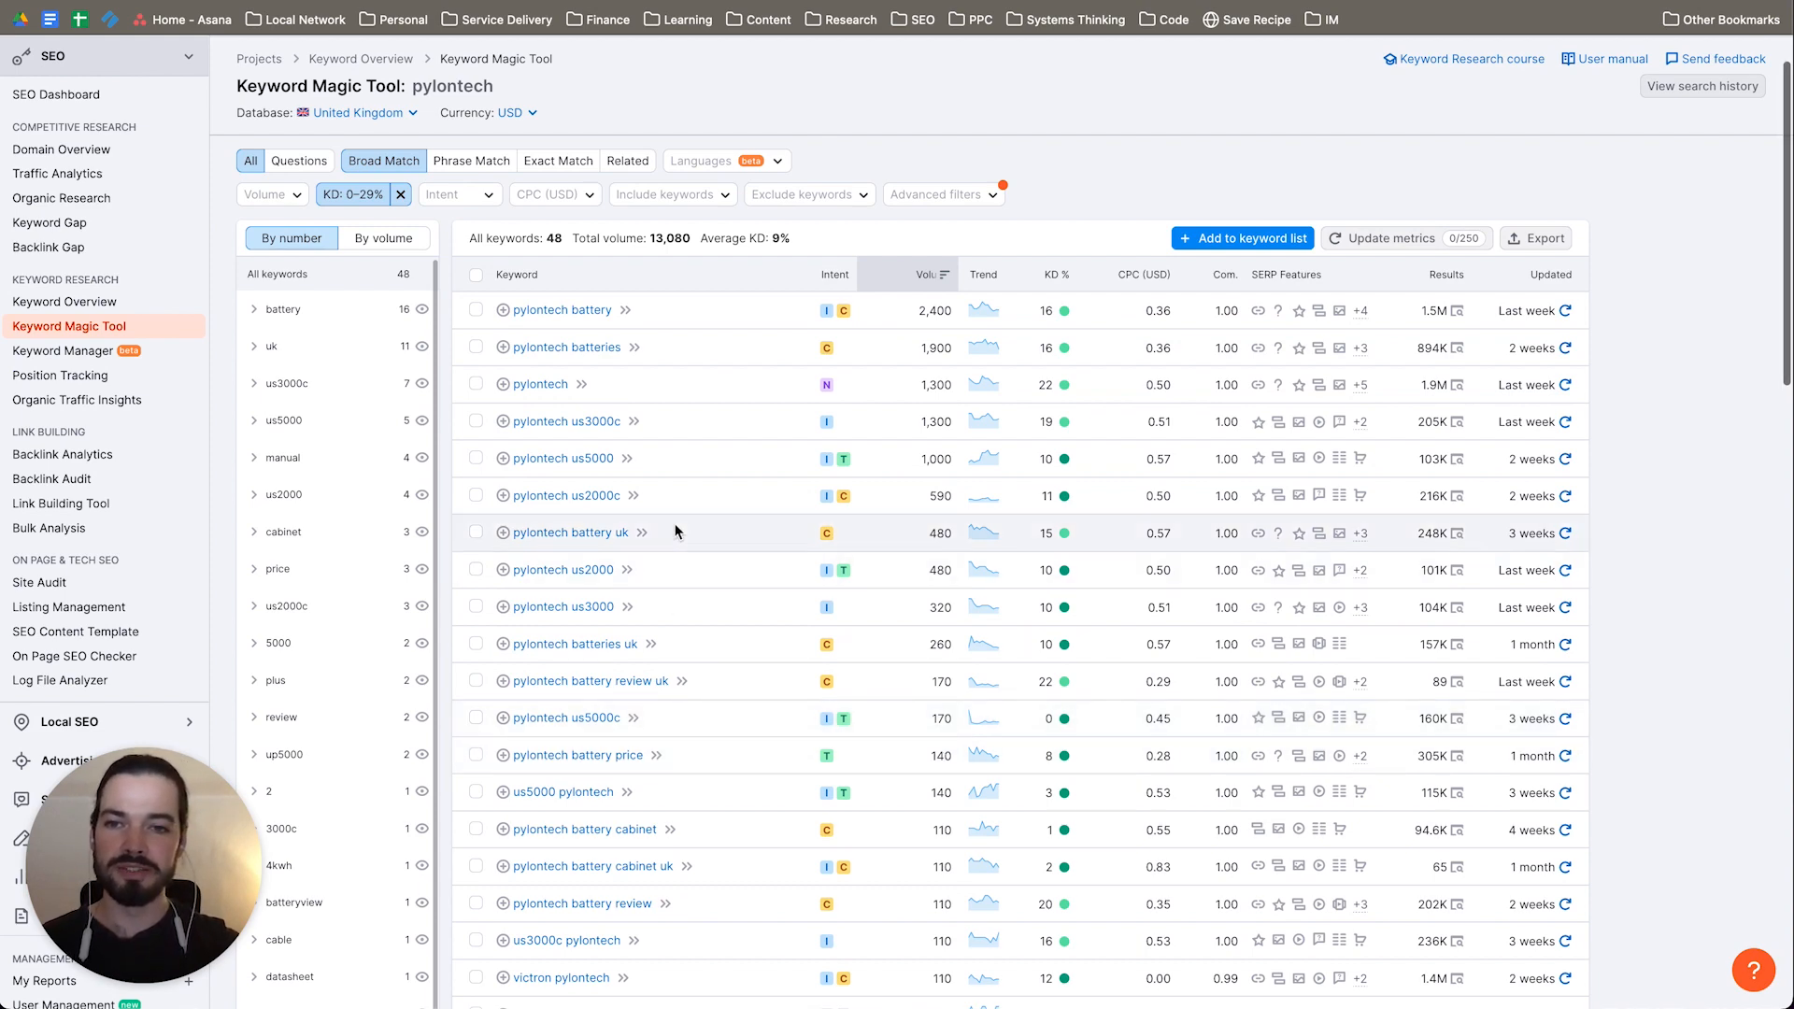
scroll(674, 523, down, 2)
scroll(807, 555, up, 2)
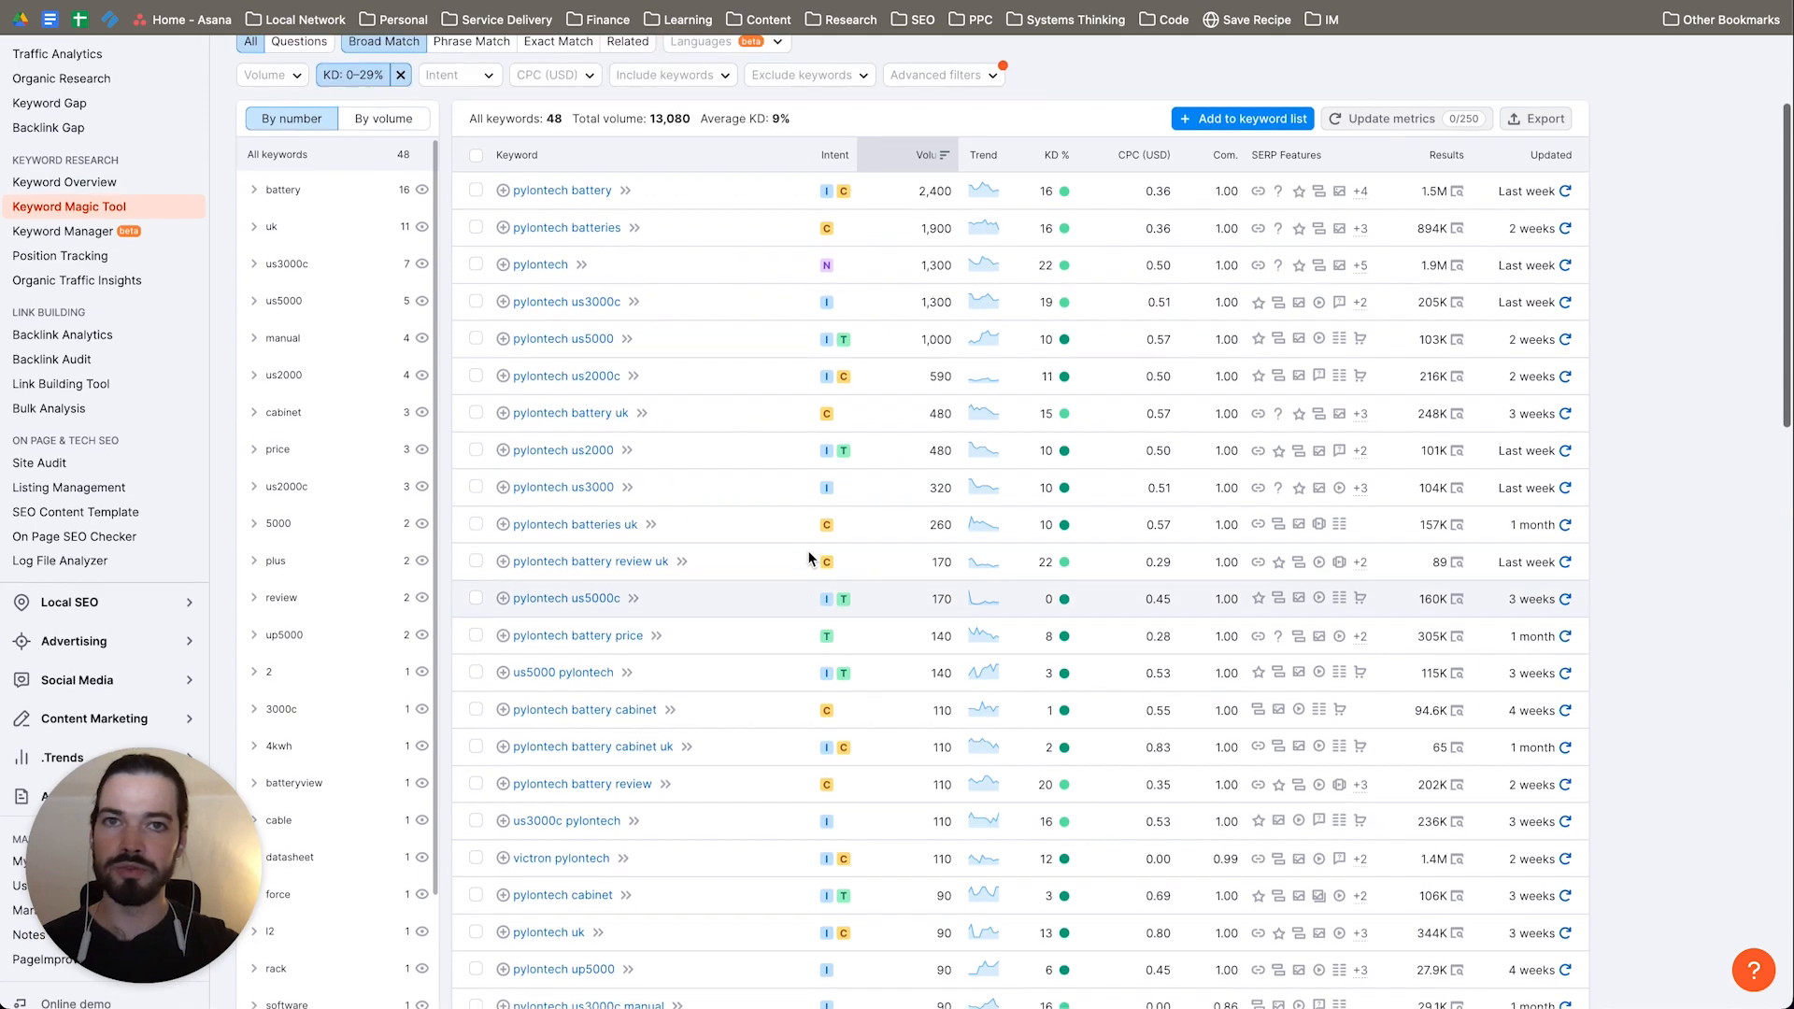
scroll(809, 551, down, 2)
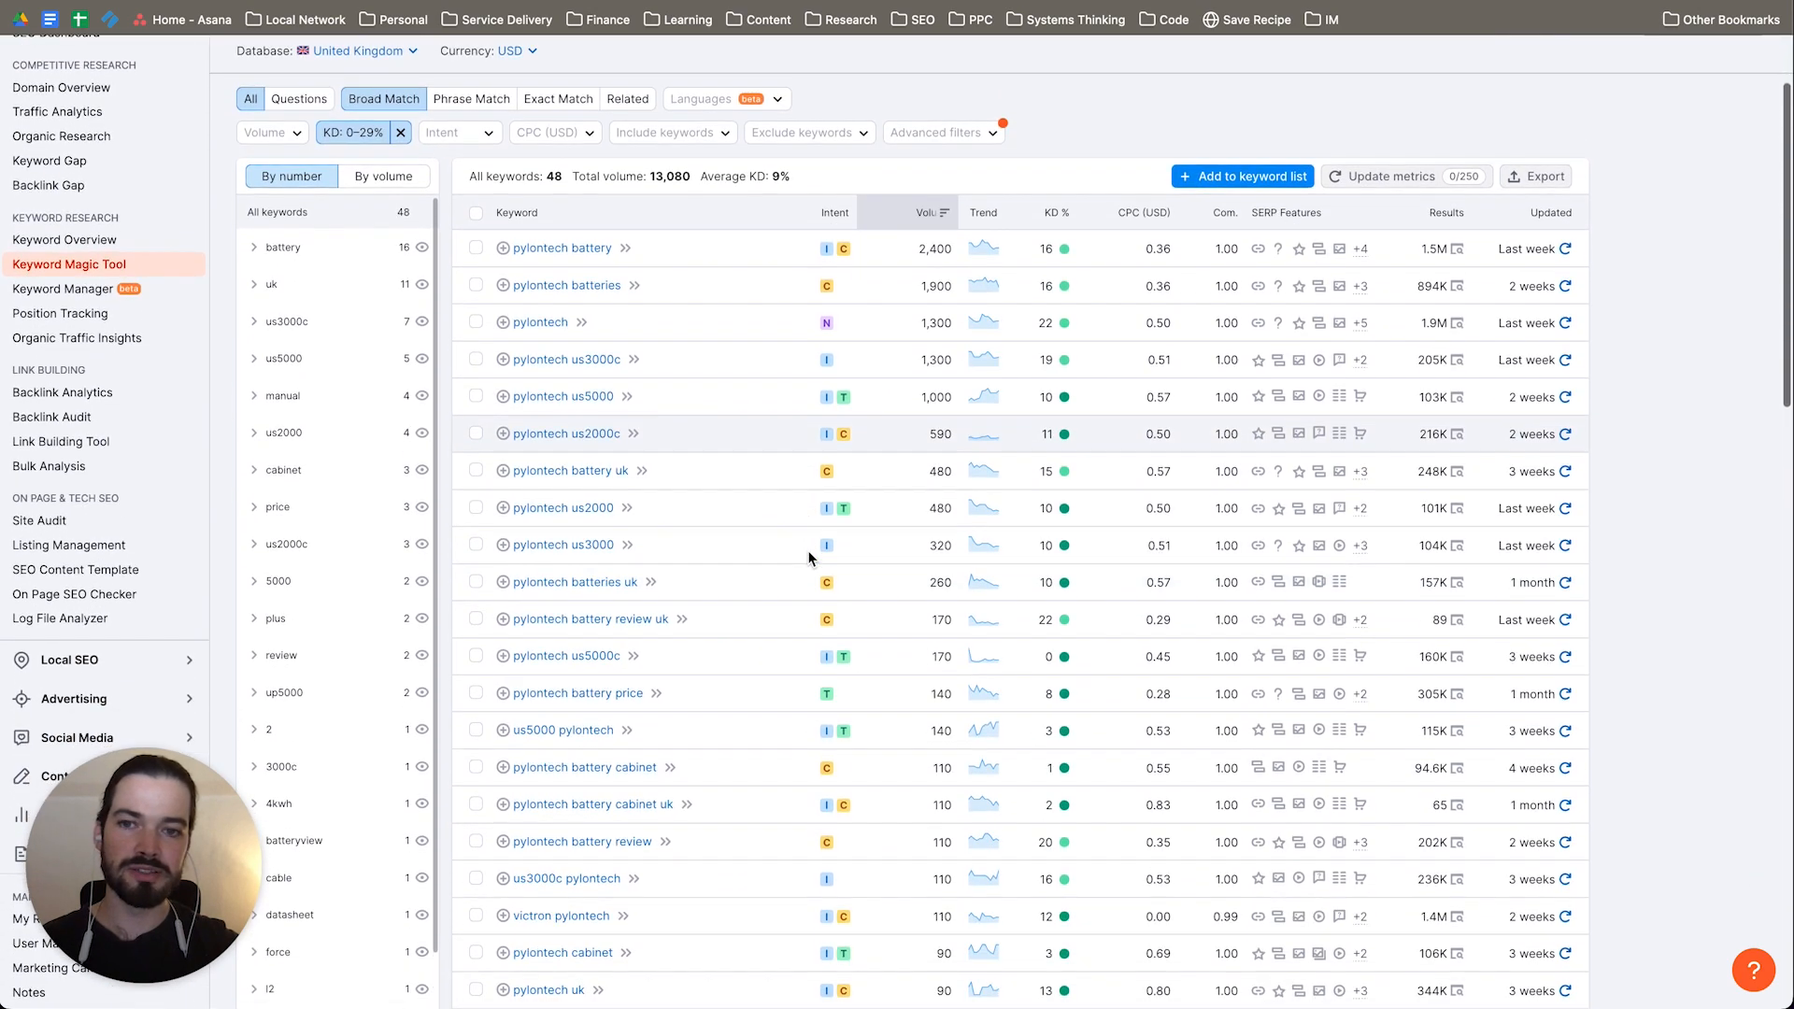
scroll(755, 513, down, 1)
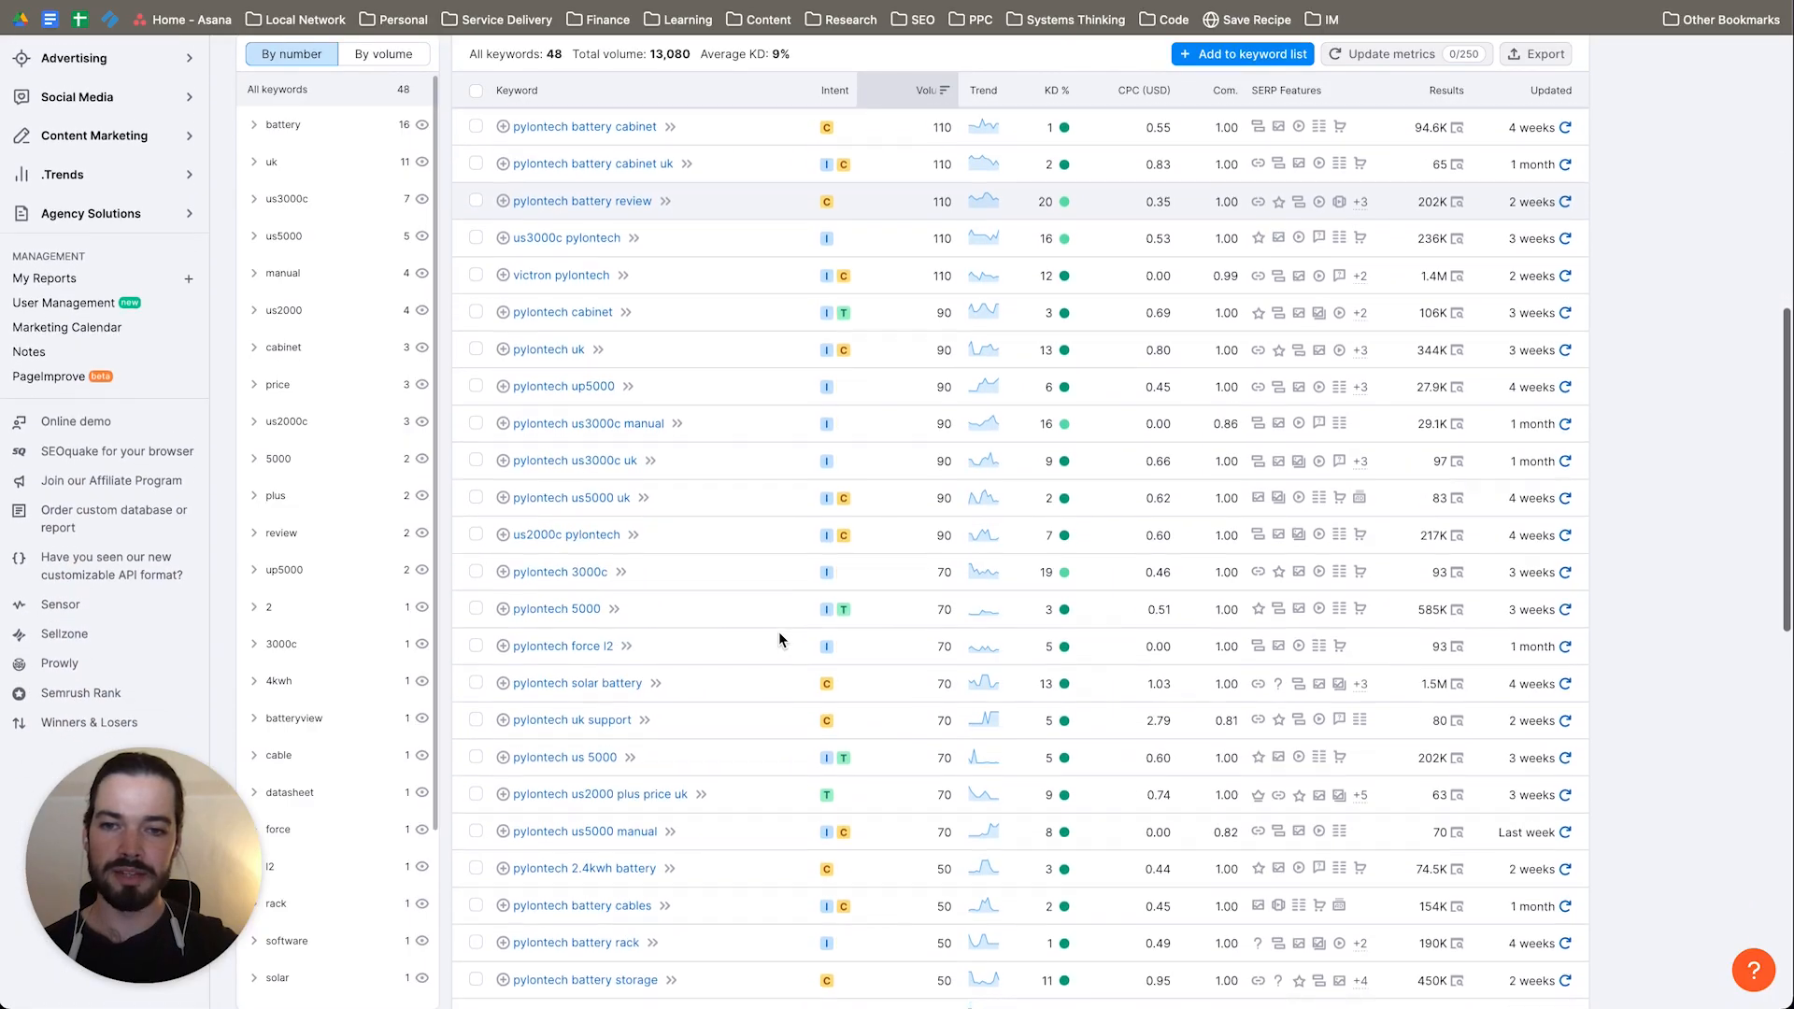
scroll(777, 632, down, 1)
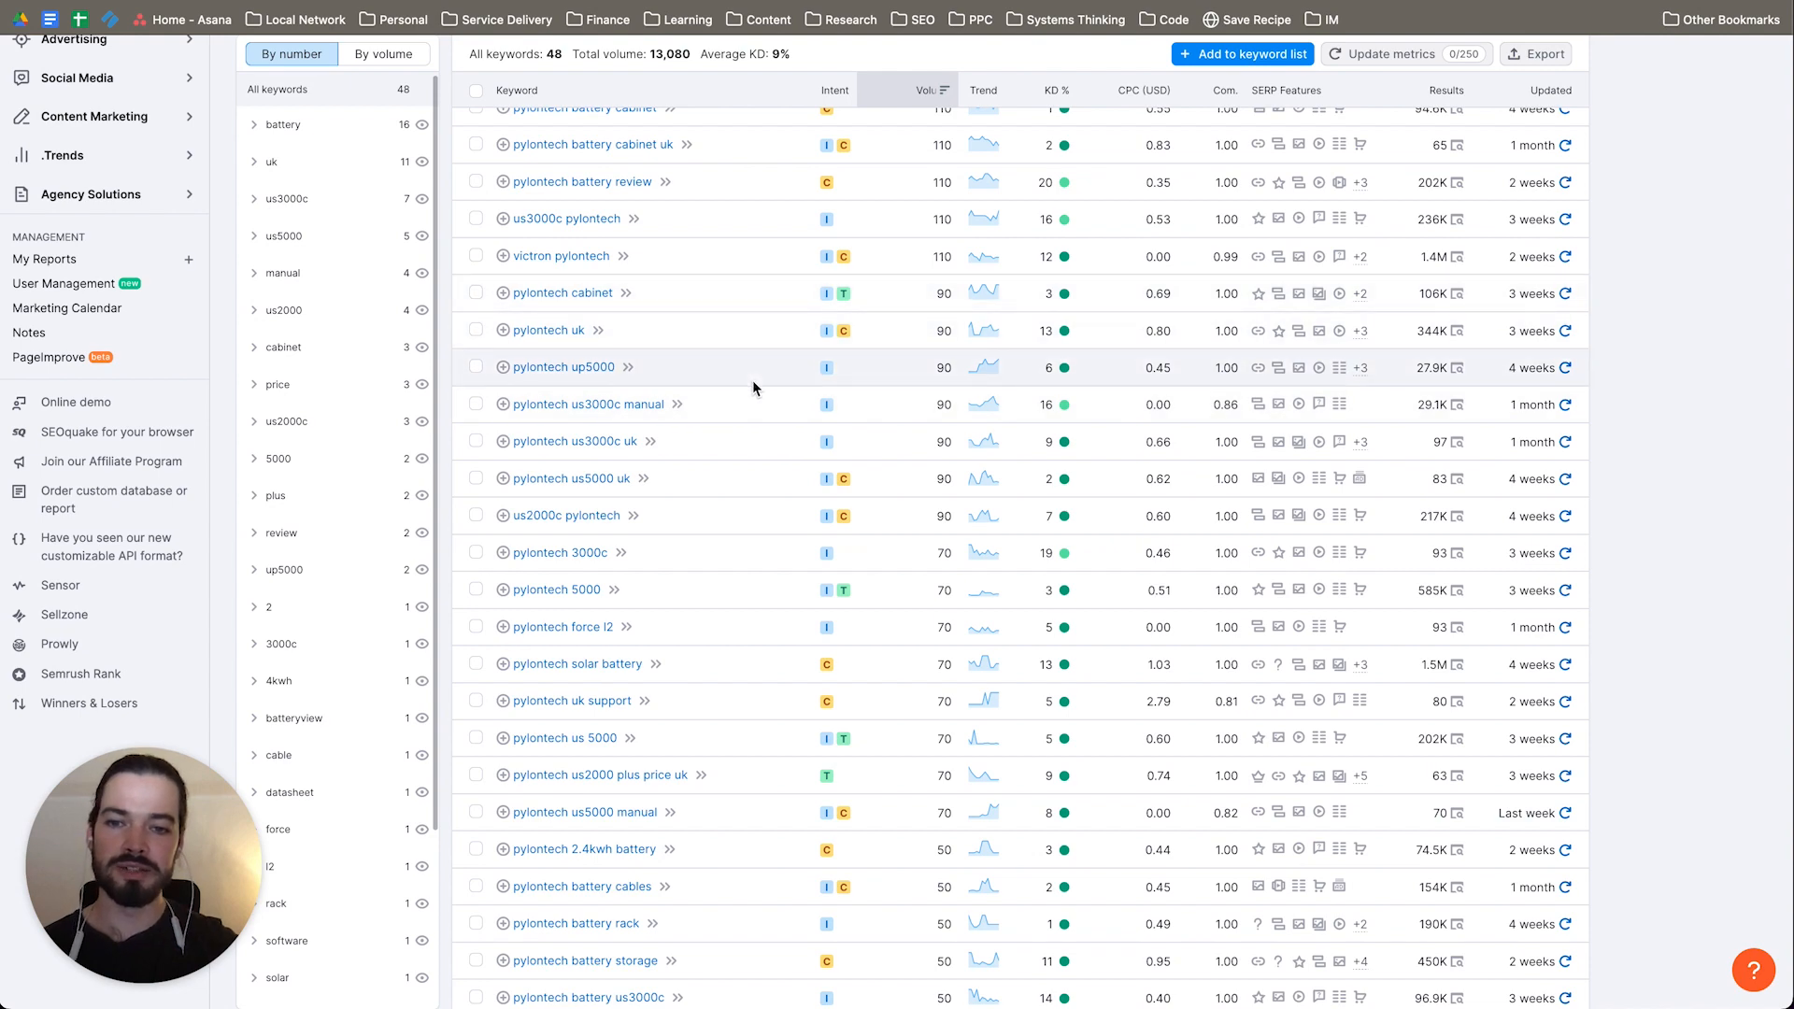
scroll(753, 379, down, 2)
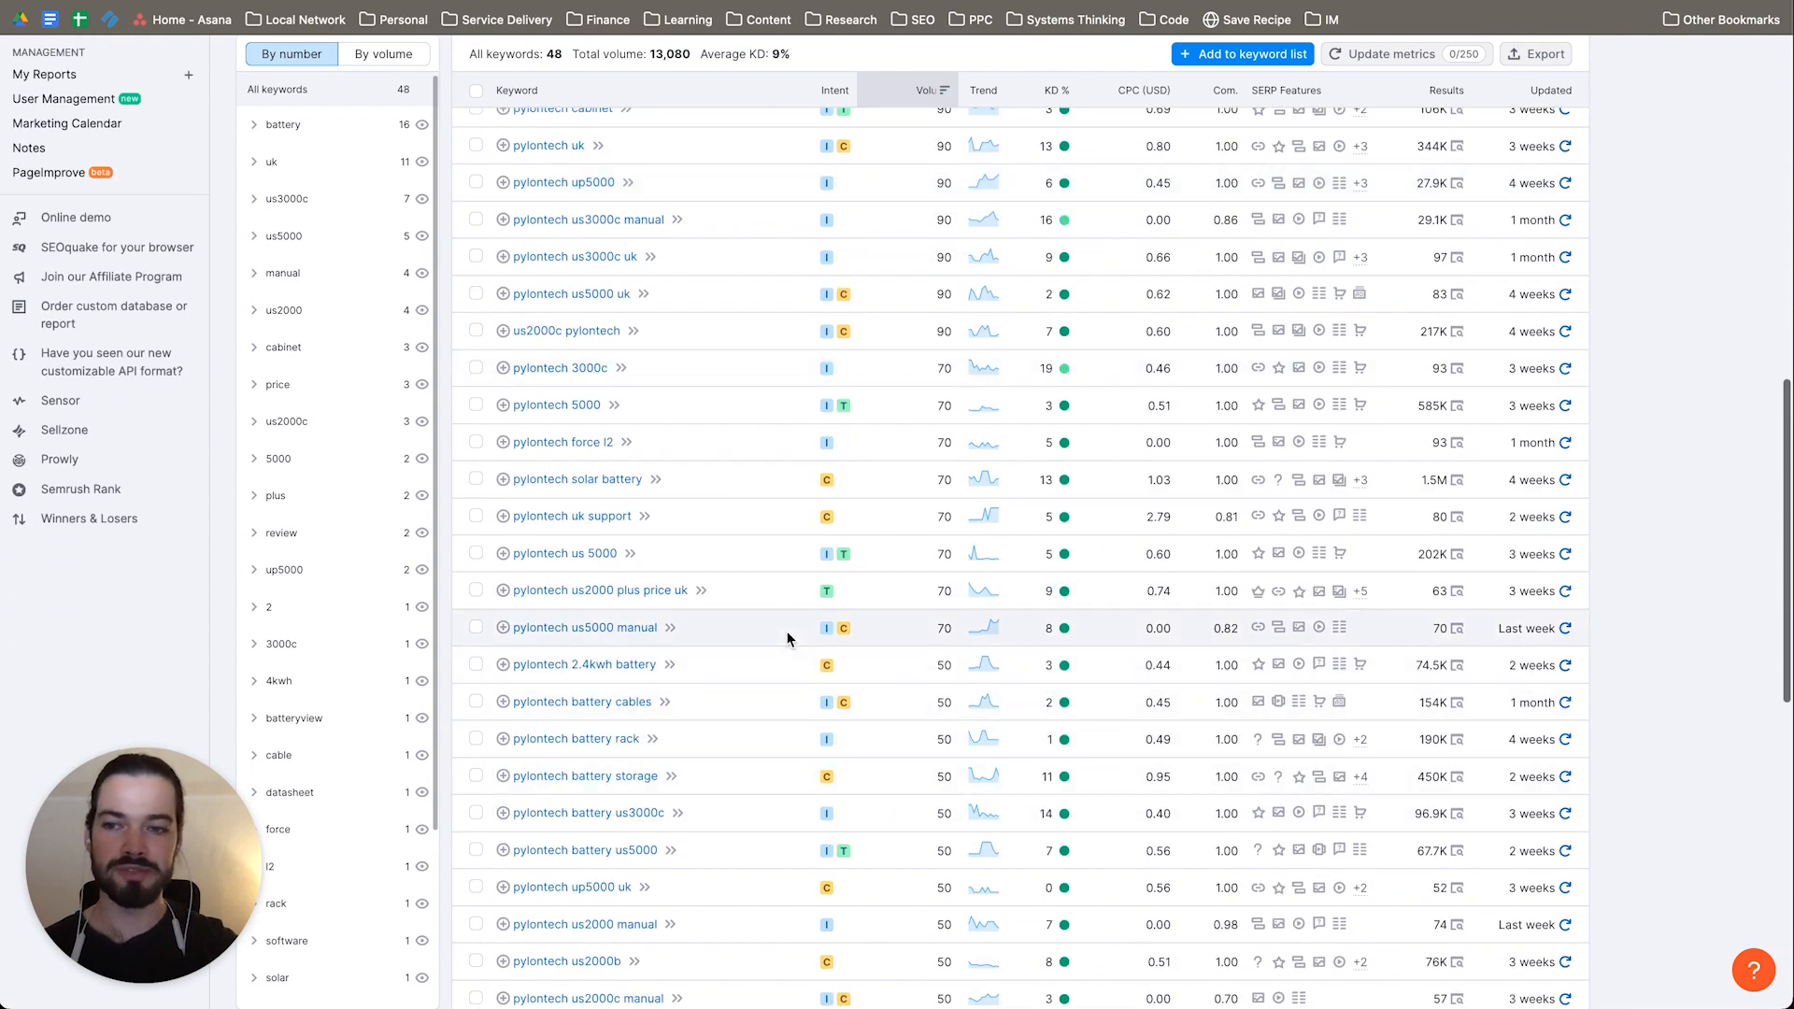
scroll(787, 639, up, 10)
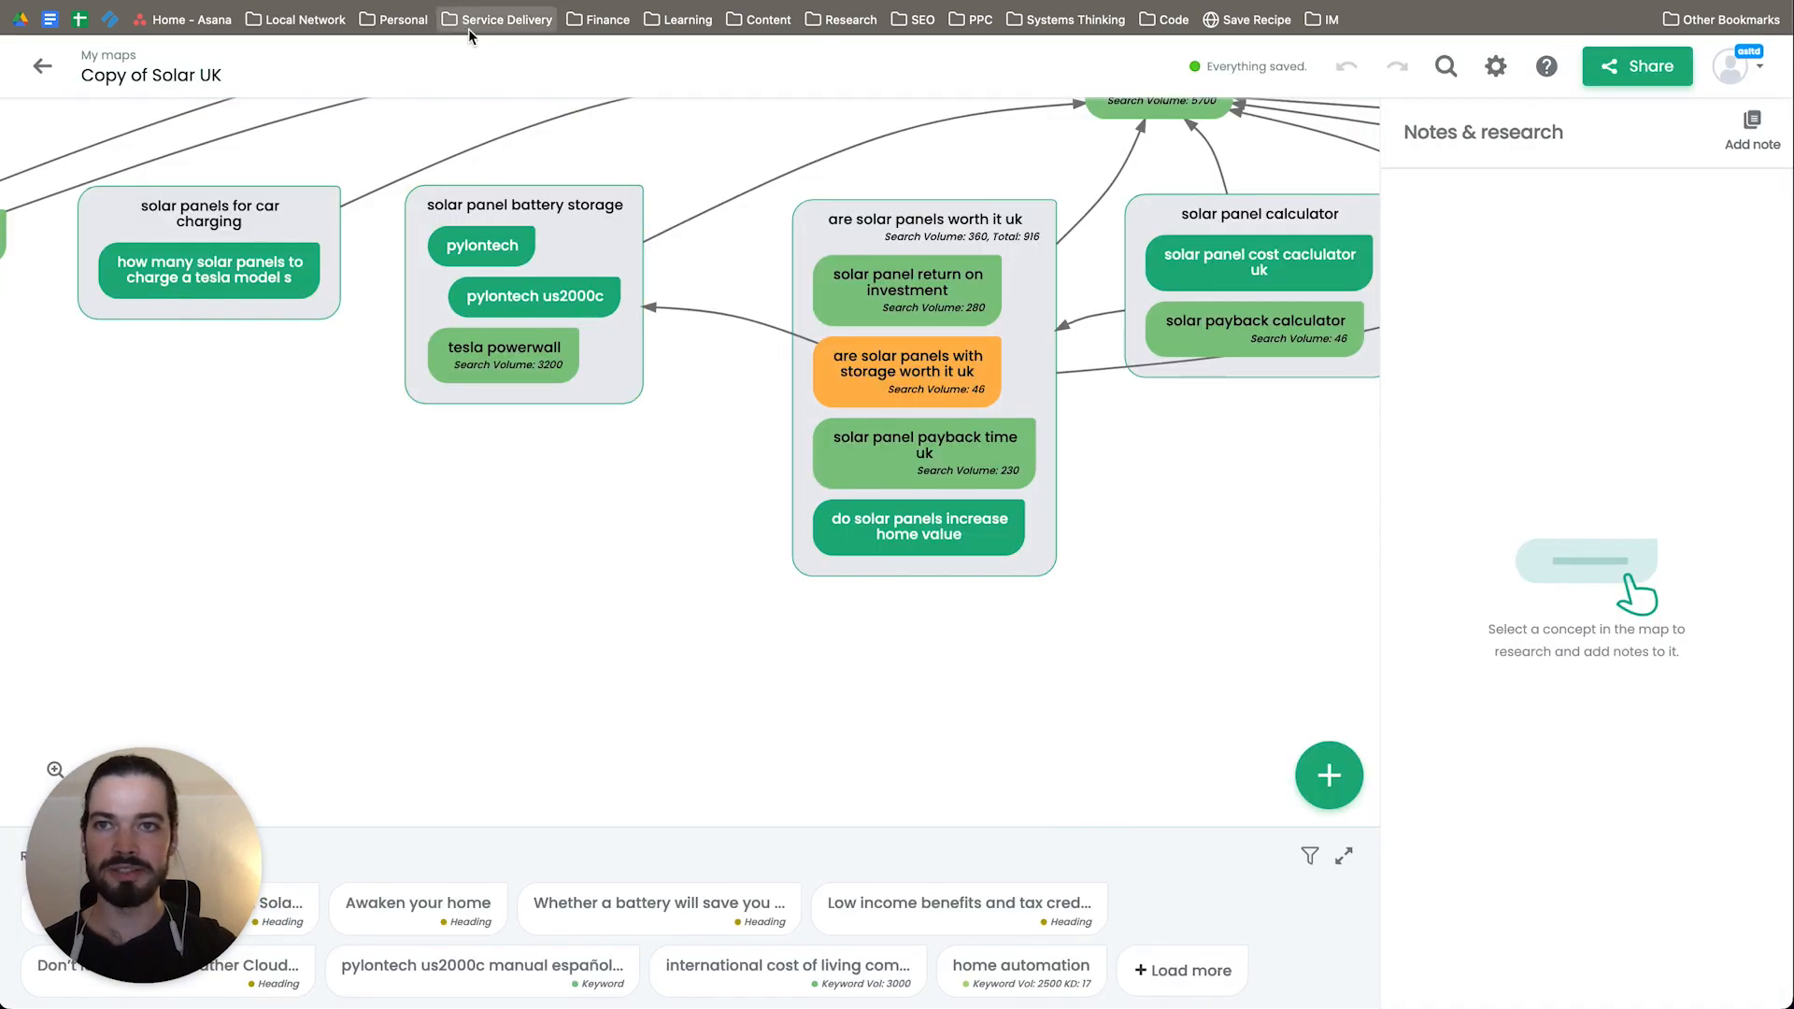
Step: Return to the Solar UK map and examine how the "are solar panels worth it uk" group links to battery storage and neighbouring topics
drag(680, 543, 612, 747)
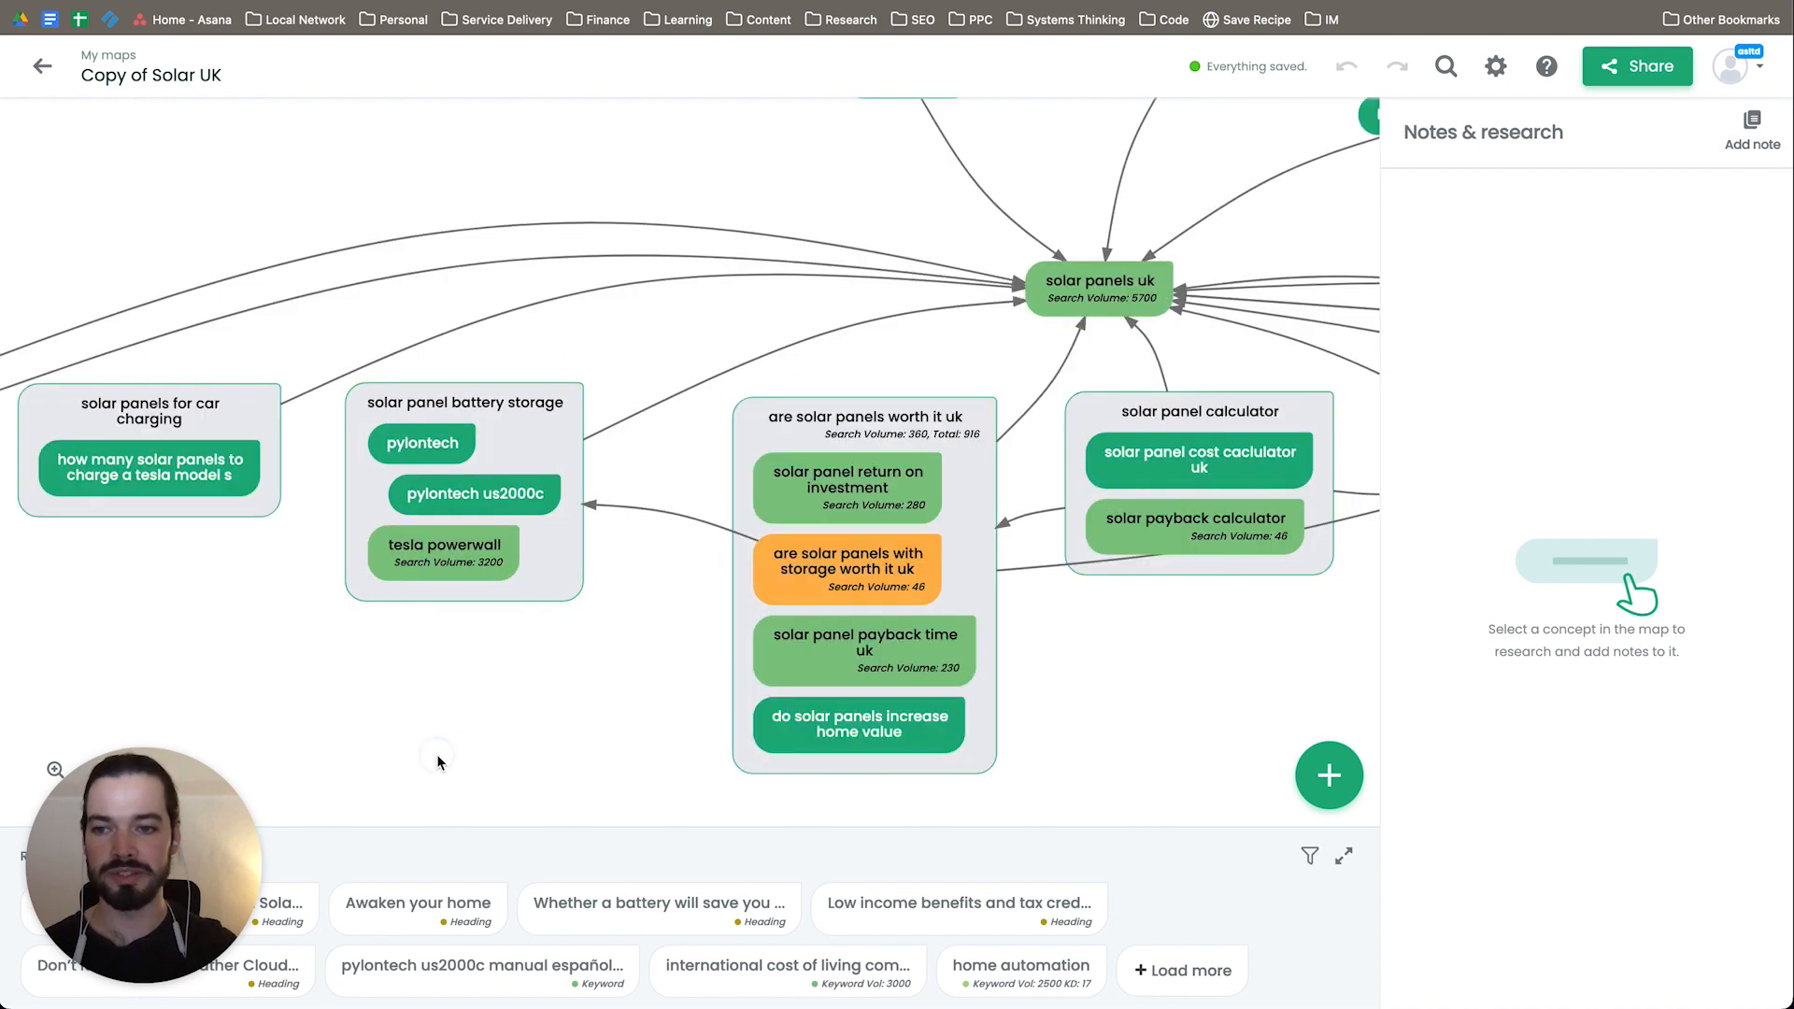
scroll(440, 617, down, 3)
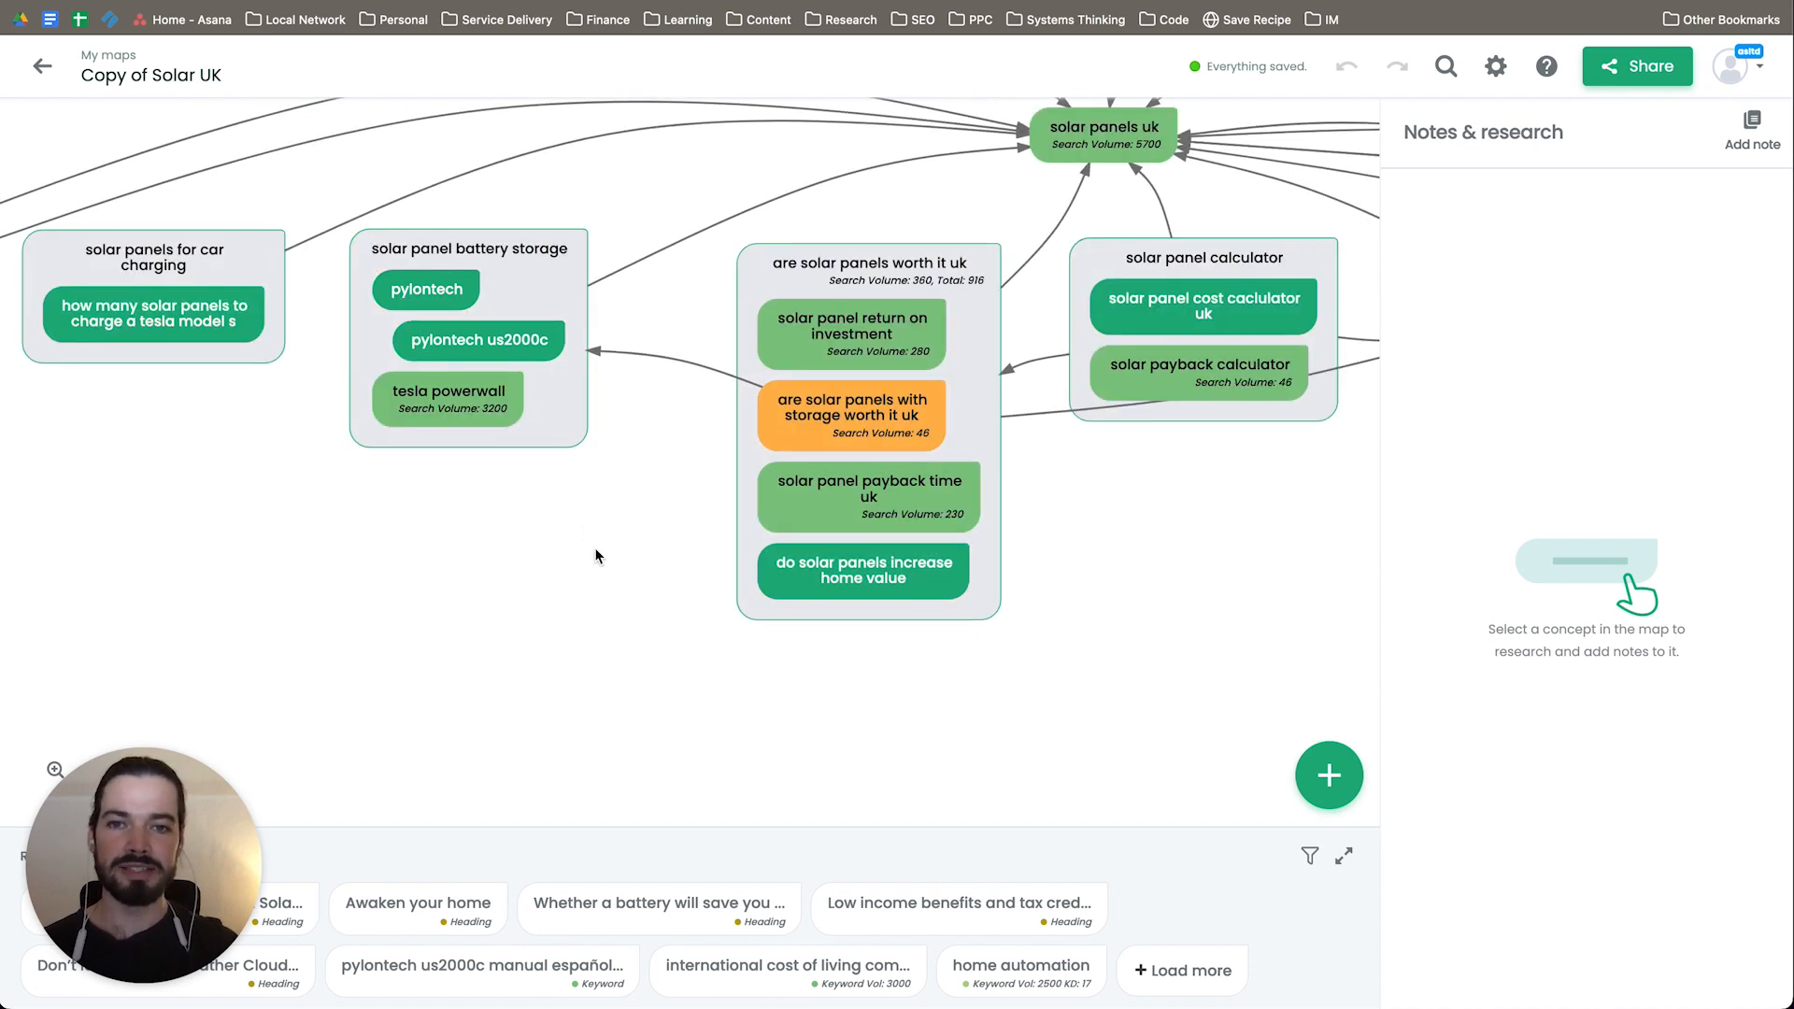
drag(621, 532, 514, 541)
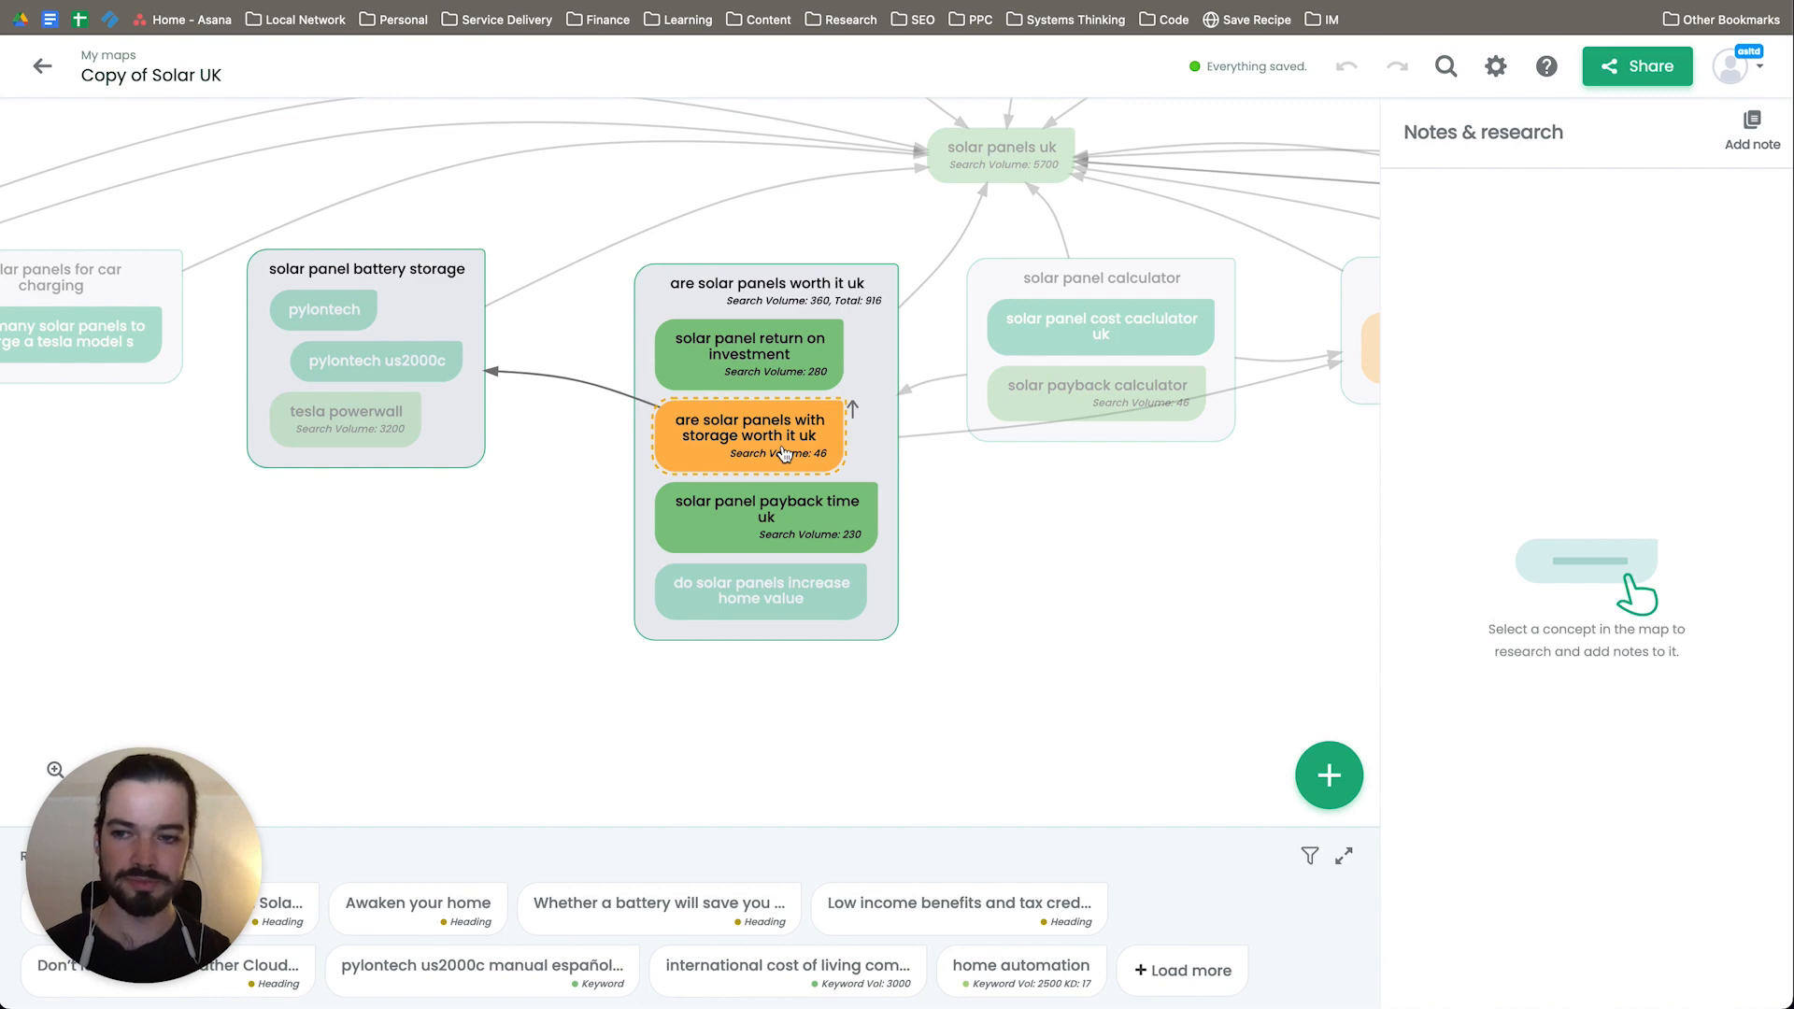
click(777, 314)
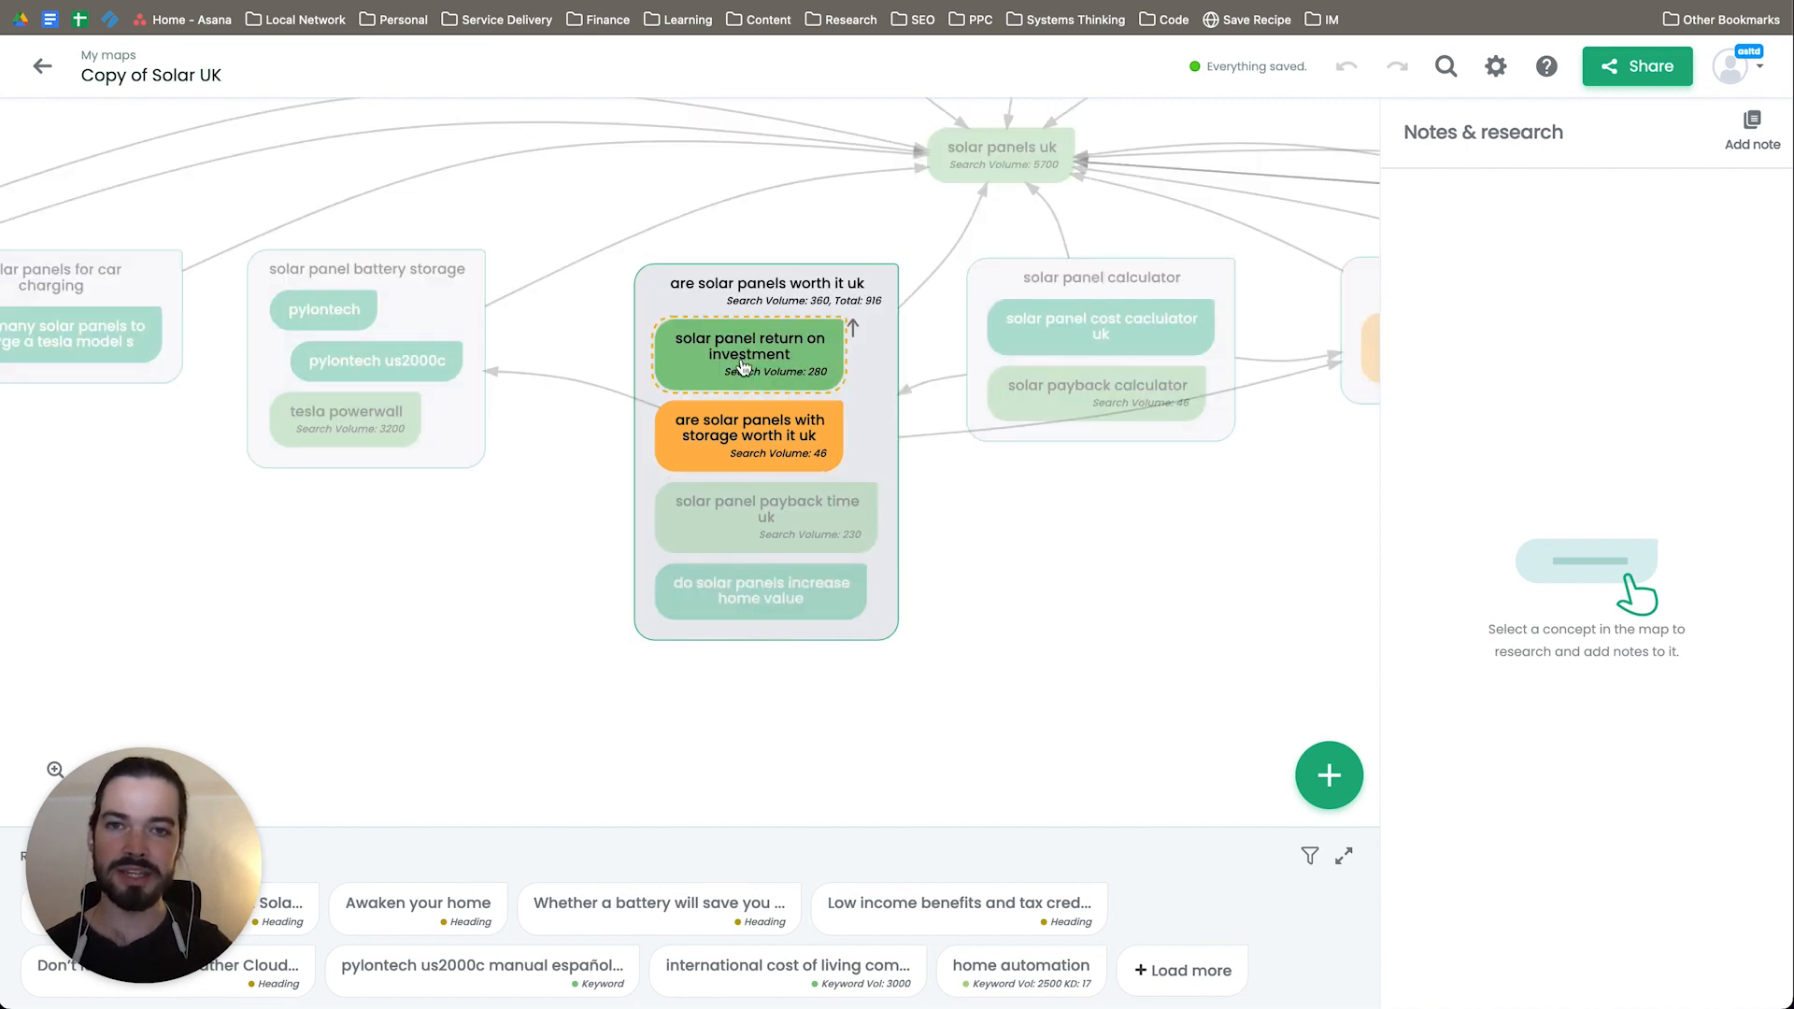
click(748, 612)
click(861, 327)
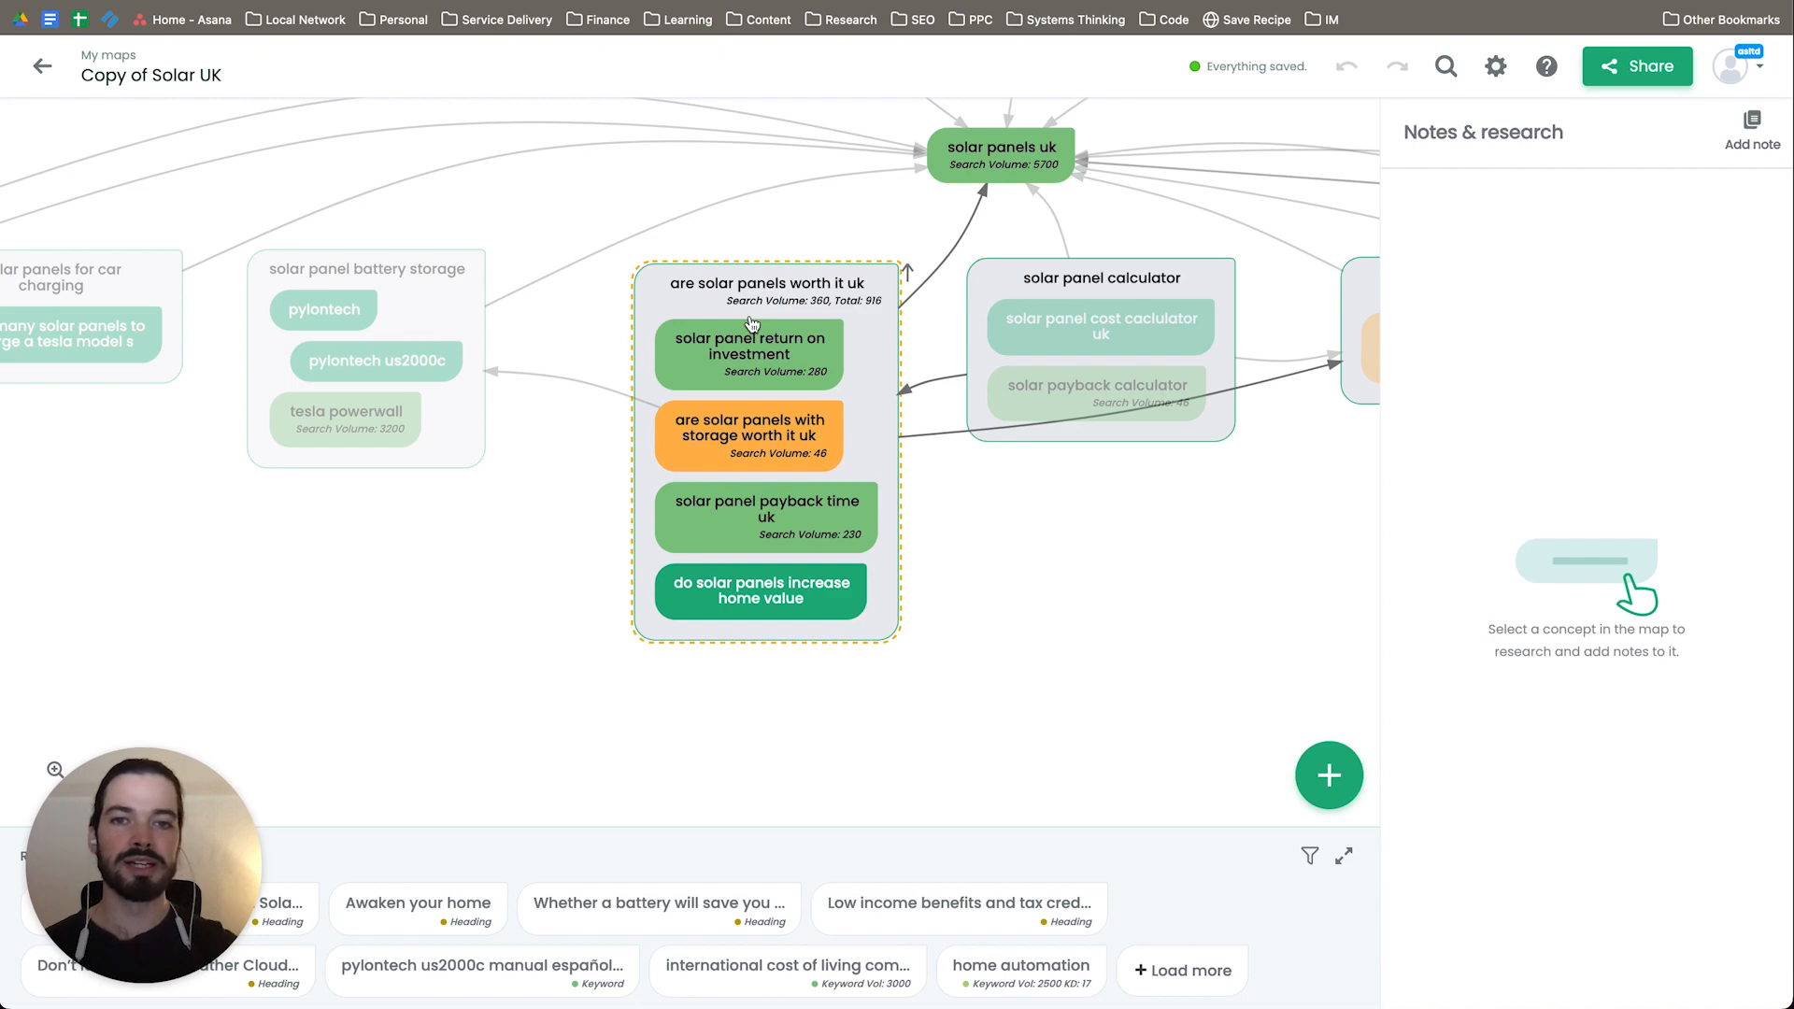
Step: Examine the Solar UK map's groups from solar panel calculator through cost and finance to solar panel installer
drag(1153, 648, 788, 648)
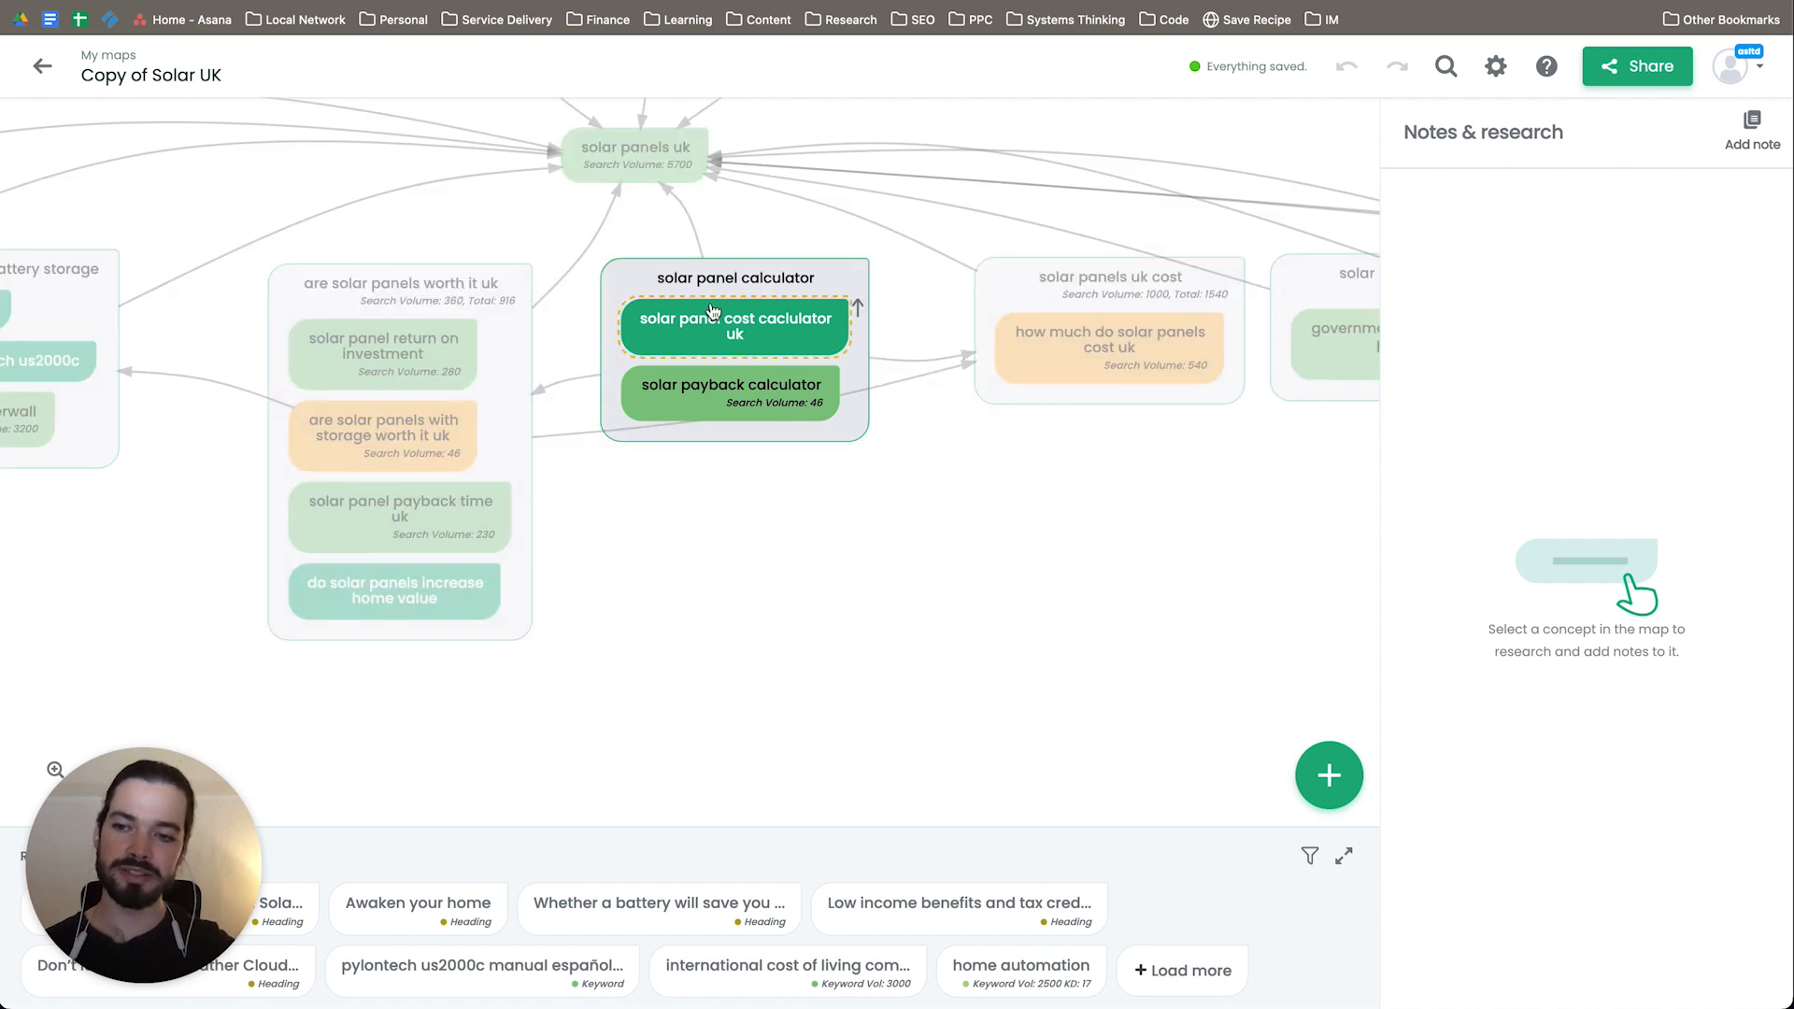
drag(879, 507, 1044, 522)
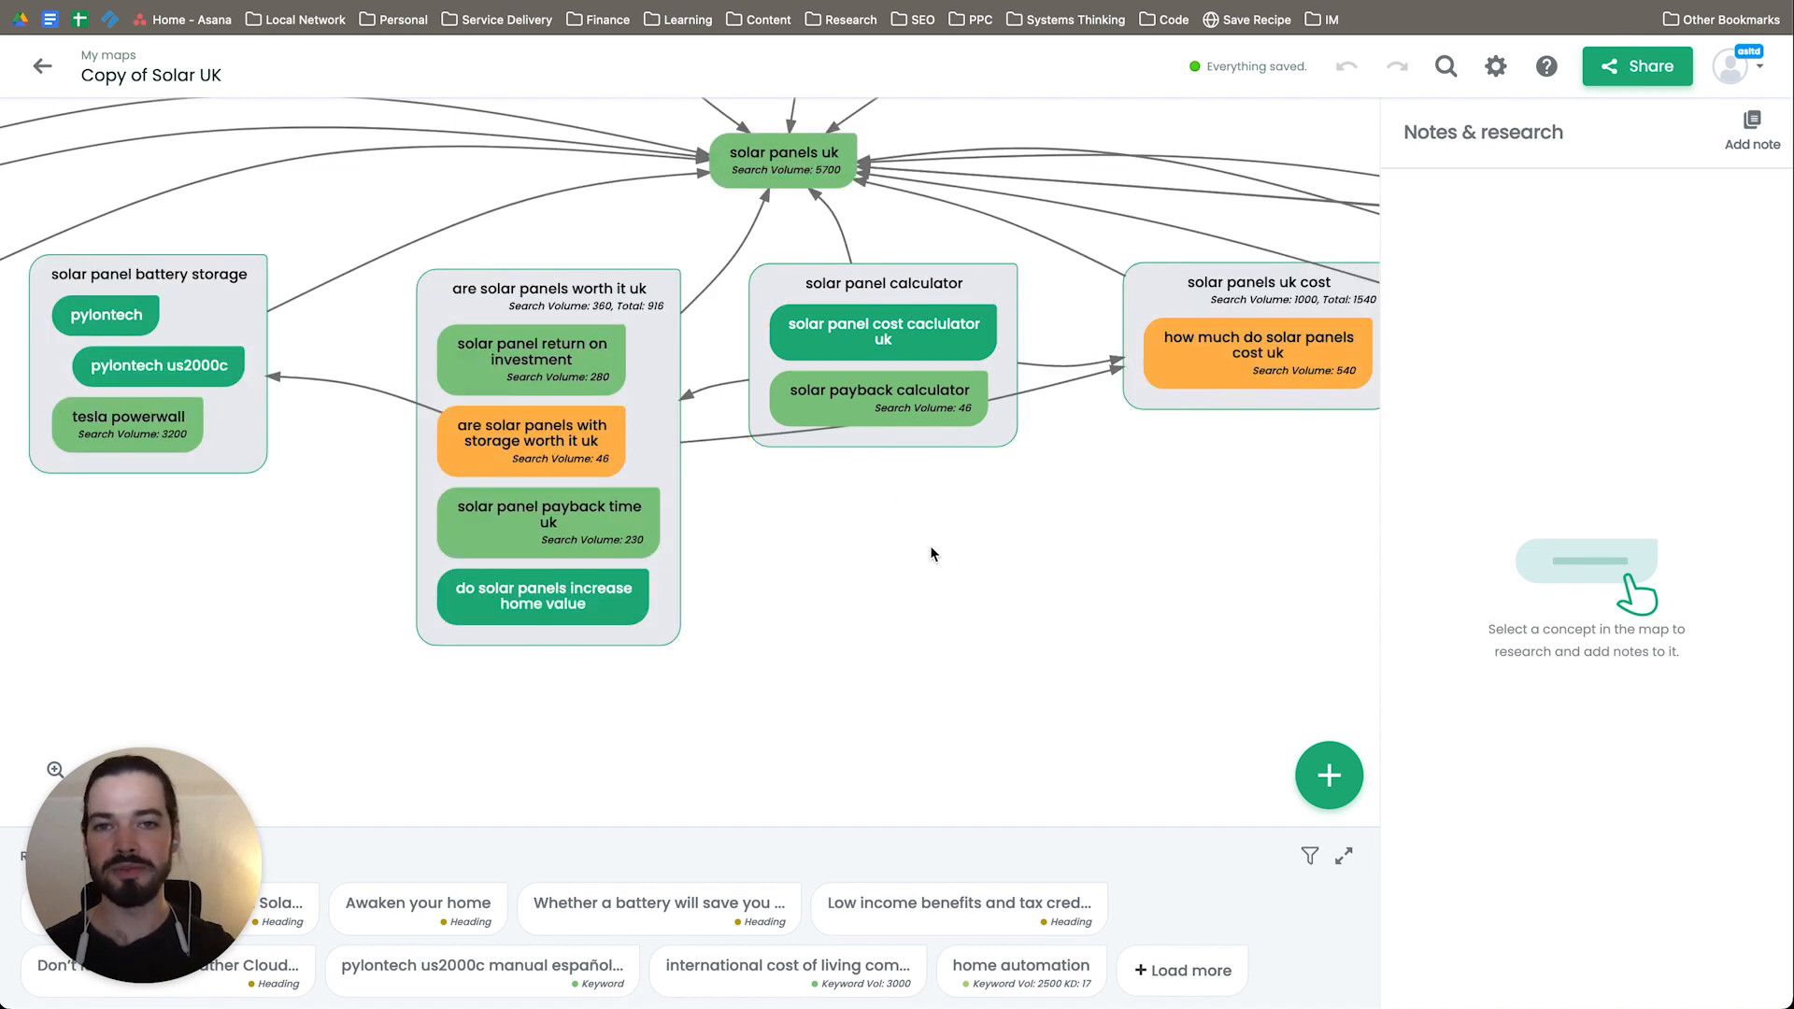
drag(931, 555, 869, 540)
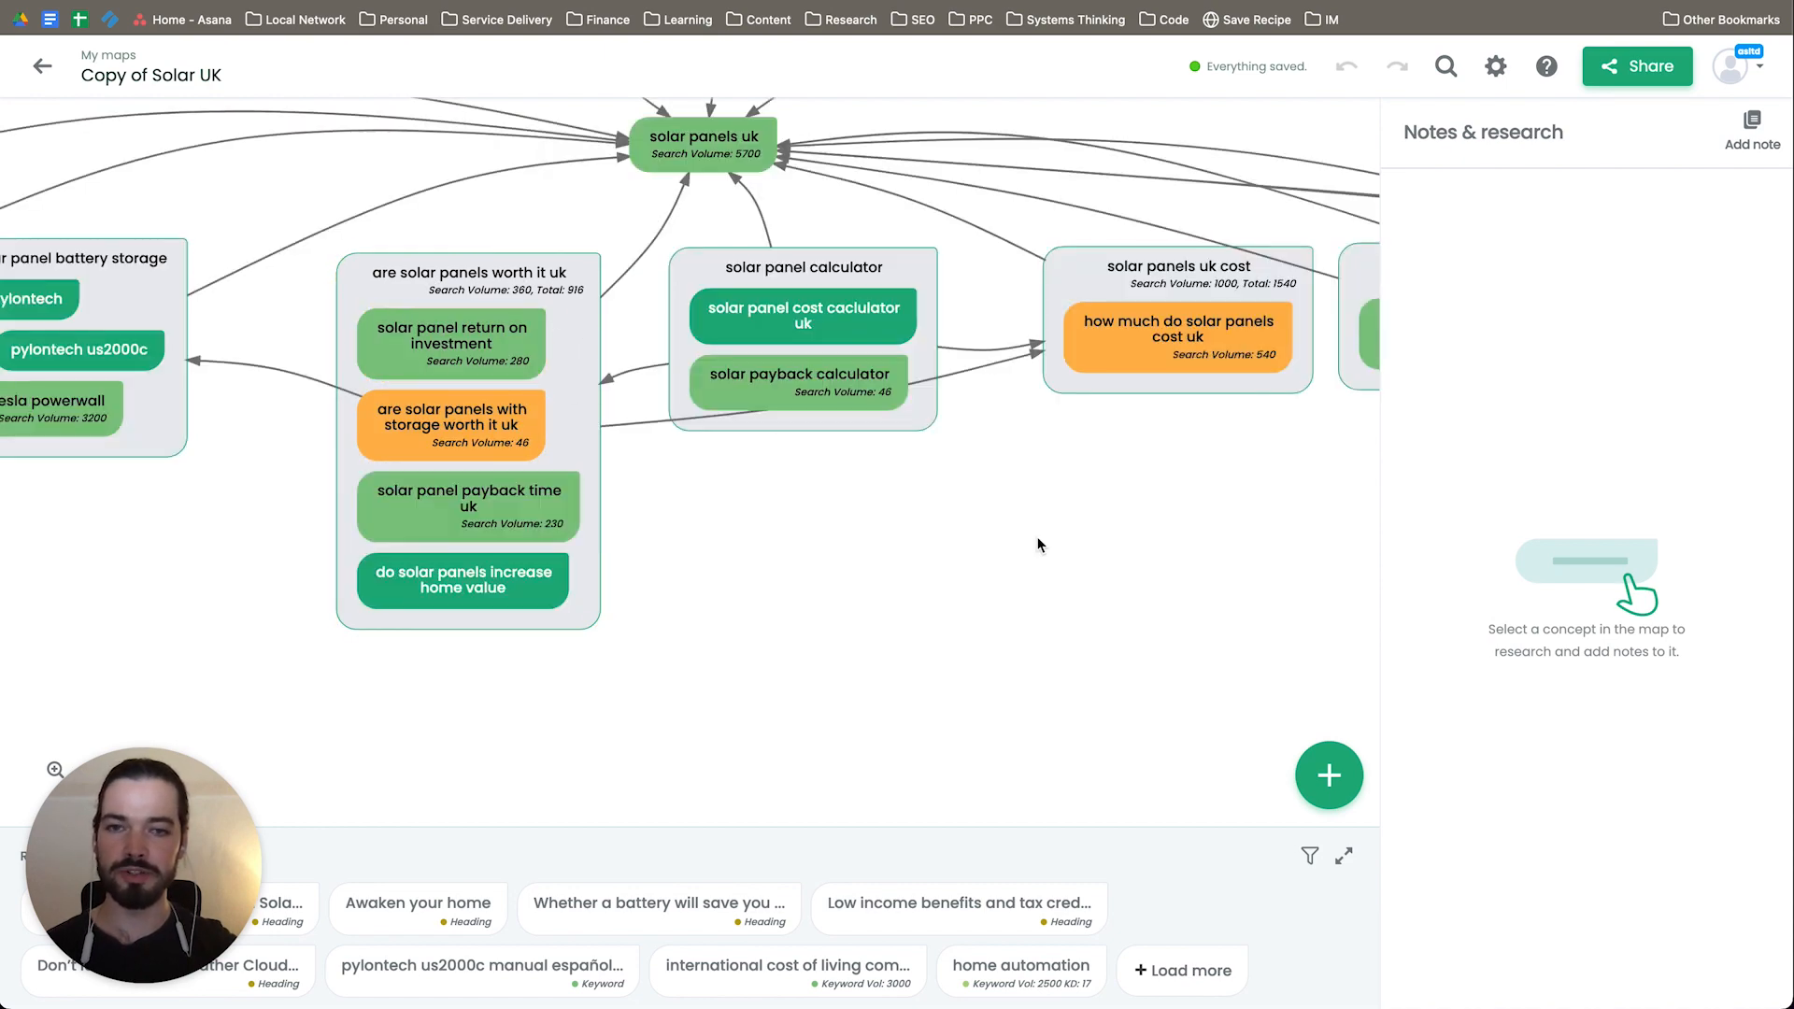
drag(1068, 559, 825, 561)
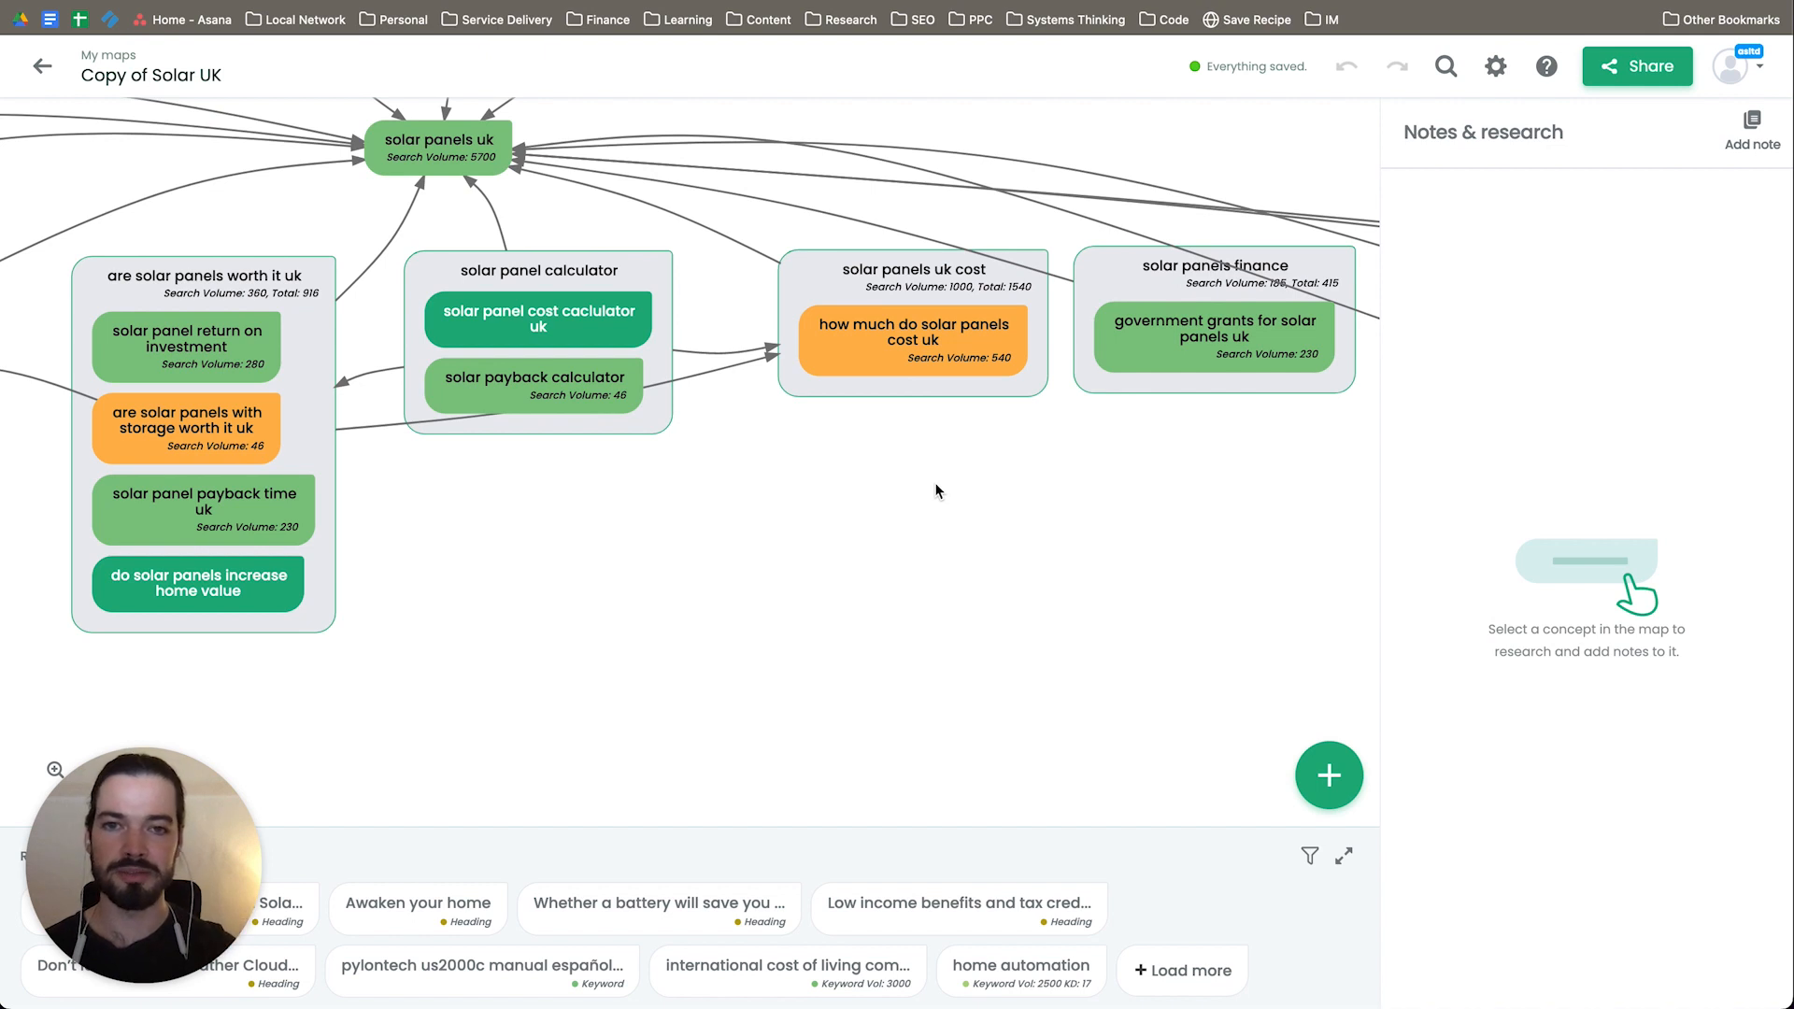
drag(1189, 544, 889, 519)
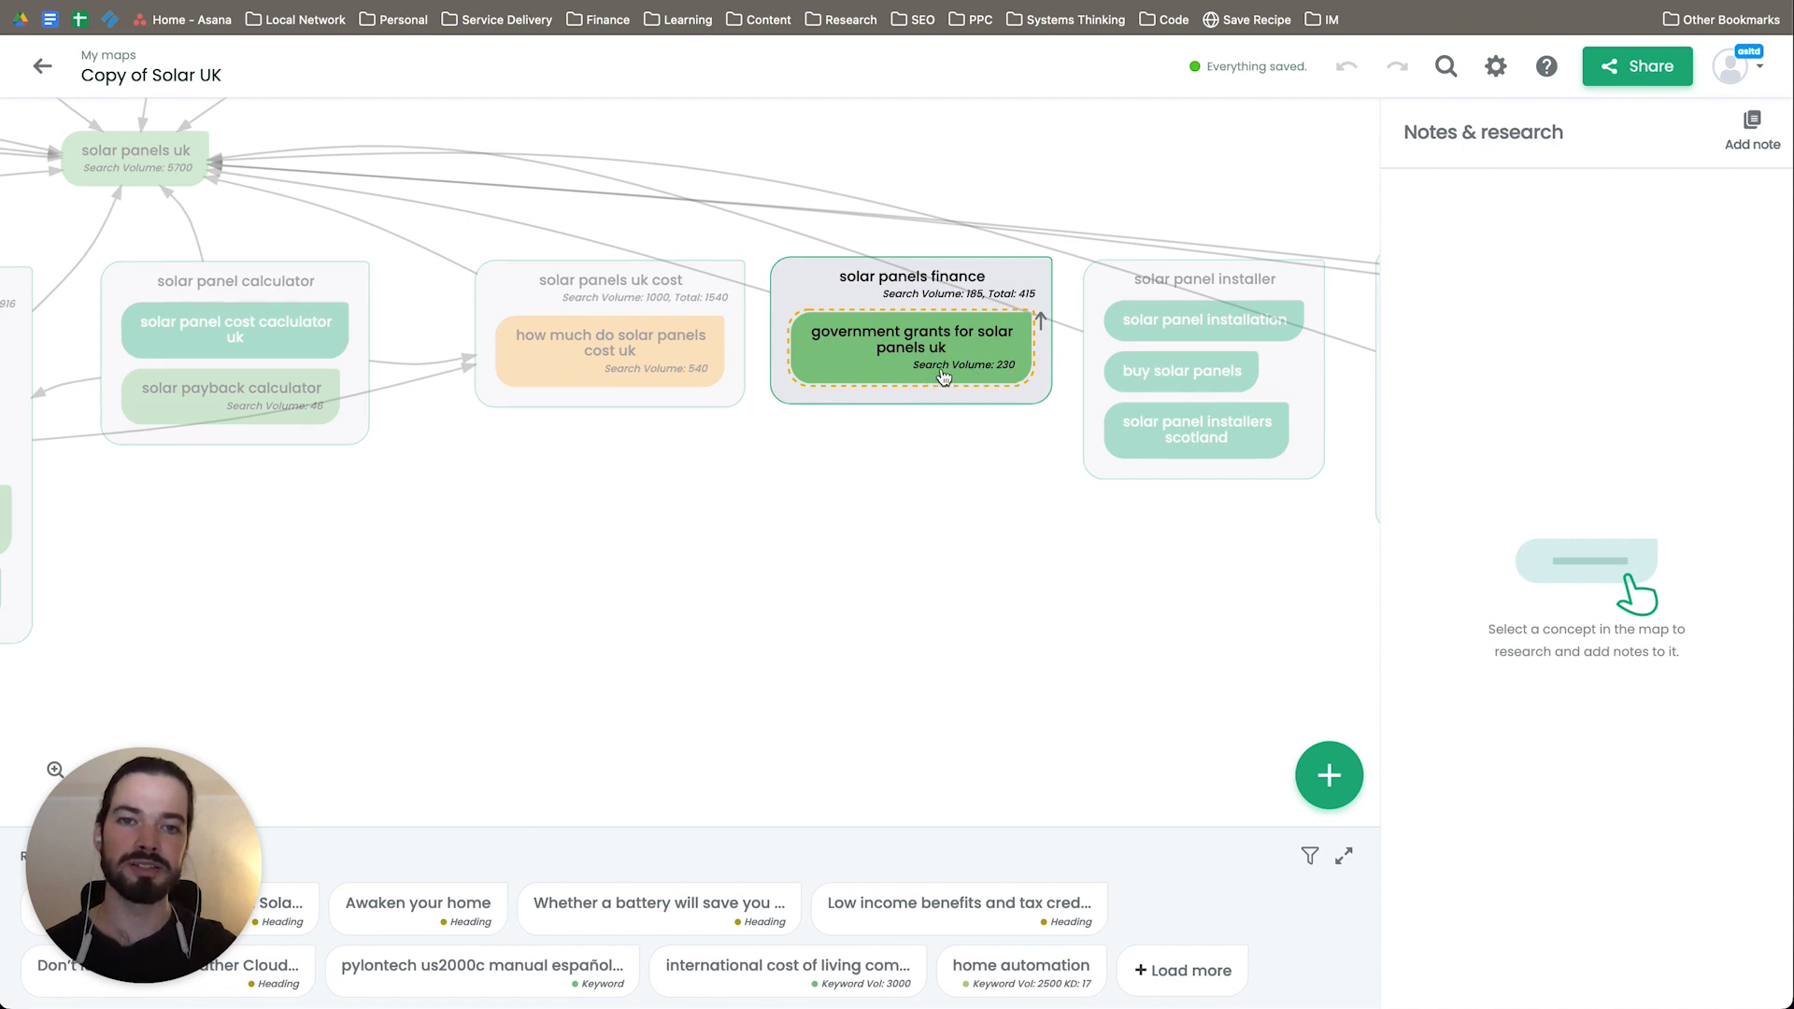
drag(1065, 641, 713, 641)
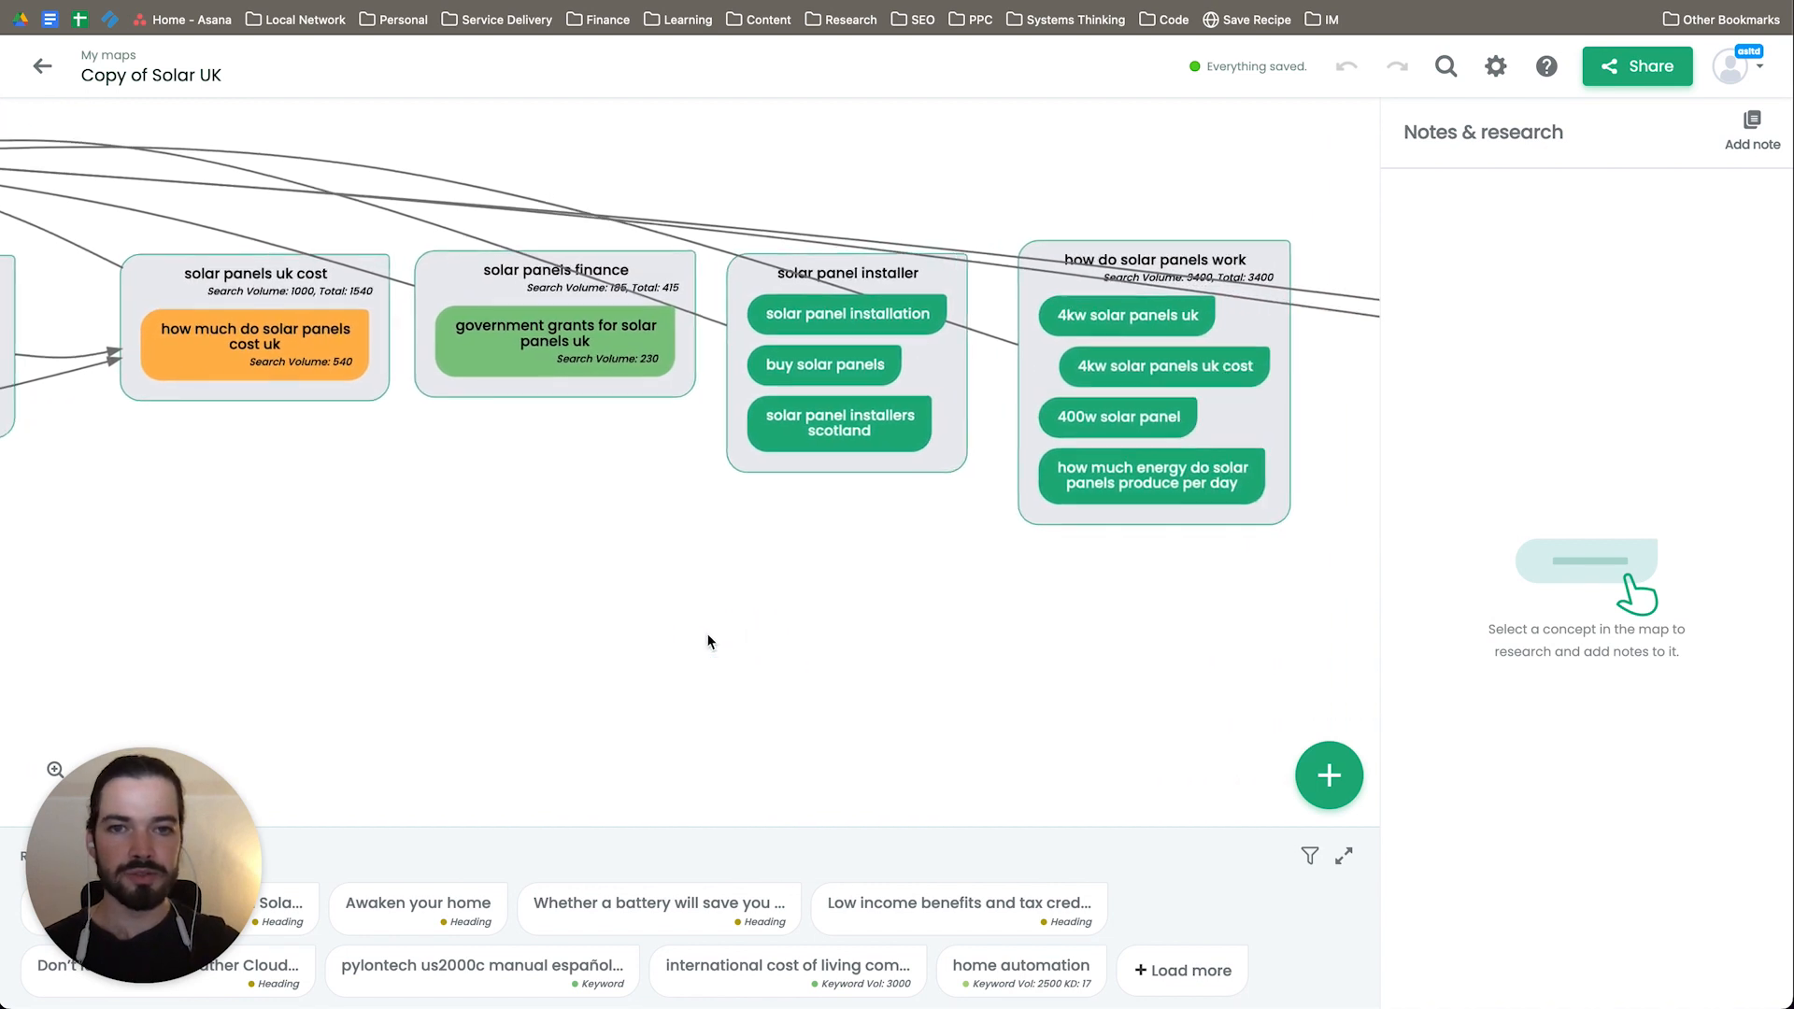
mouse_move(989, 641)
mouse_down()
mouse_move(526, 639)
mouse_move(974, 618)
mouse_up()
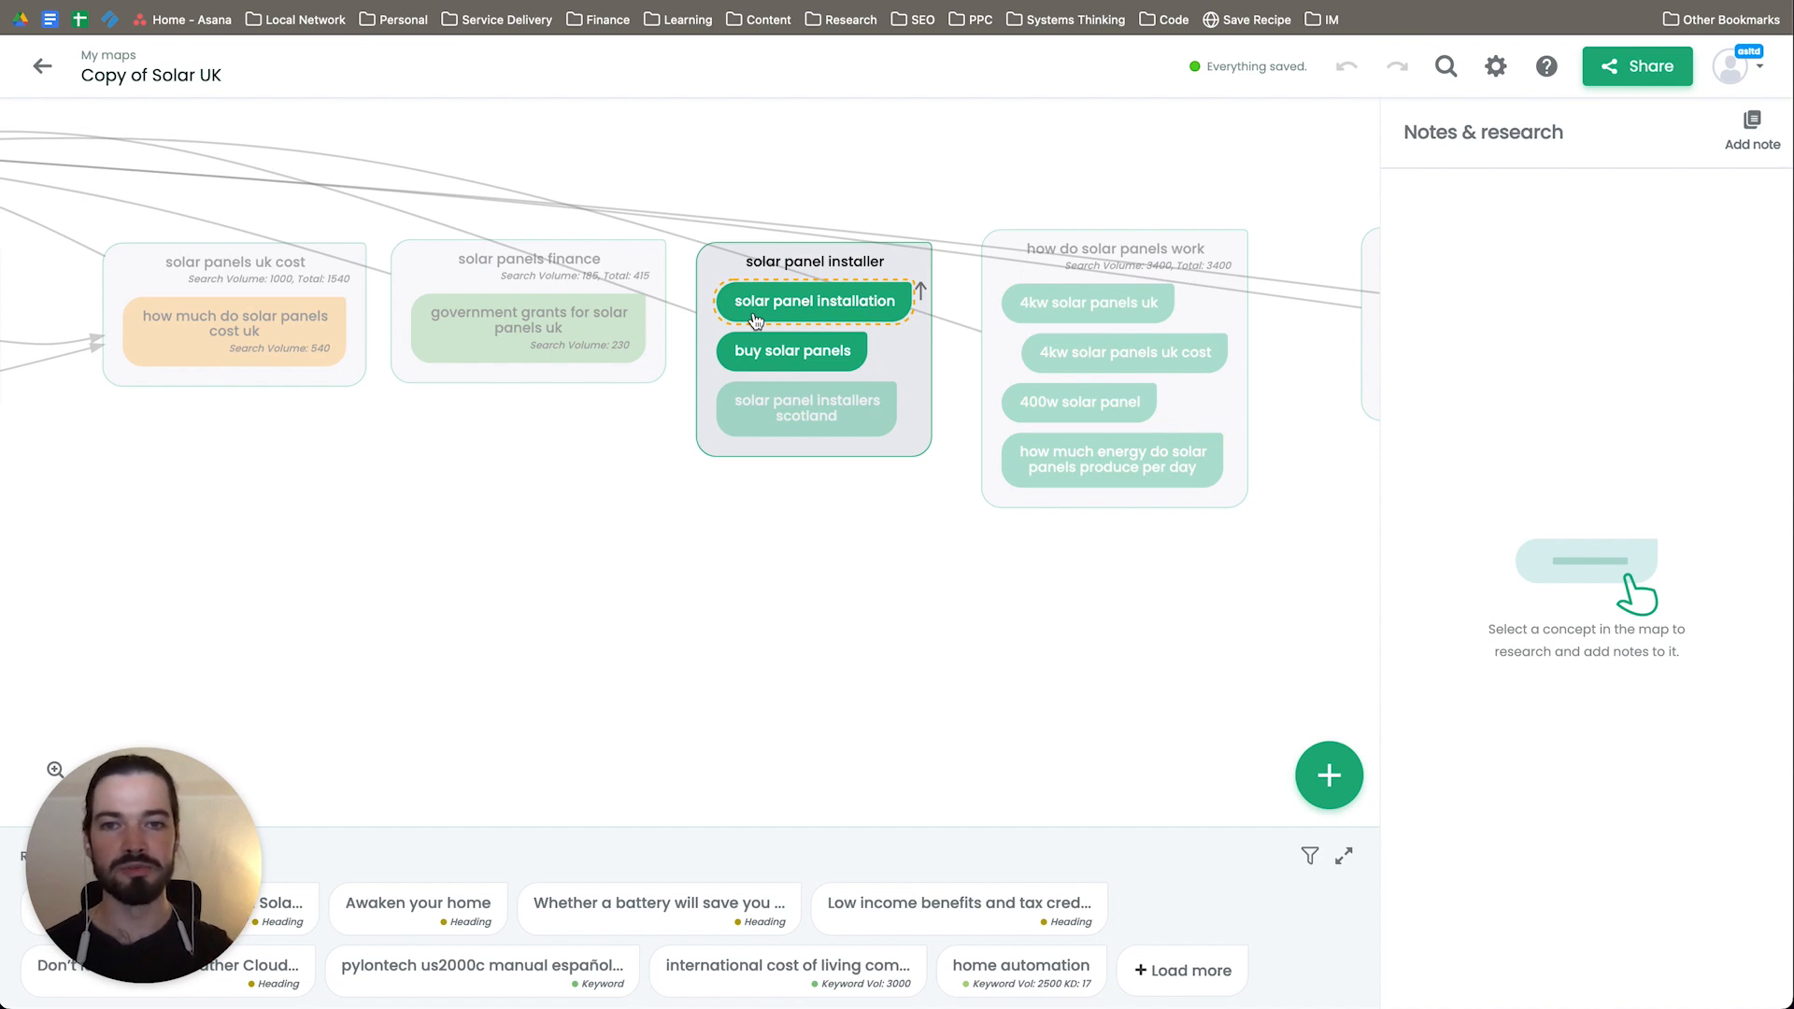
Step: Examine the Solar UK map's groups from solar panel installer through how solar panels work and maintenance to off grid solar system
drag(755, 320, 889, 626)
drag(1064, 619, 1025, 613)
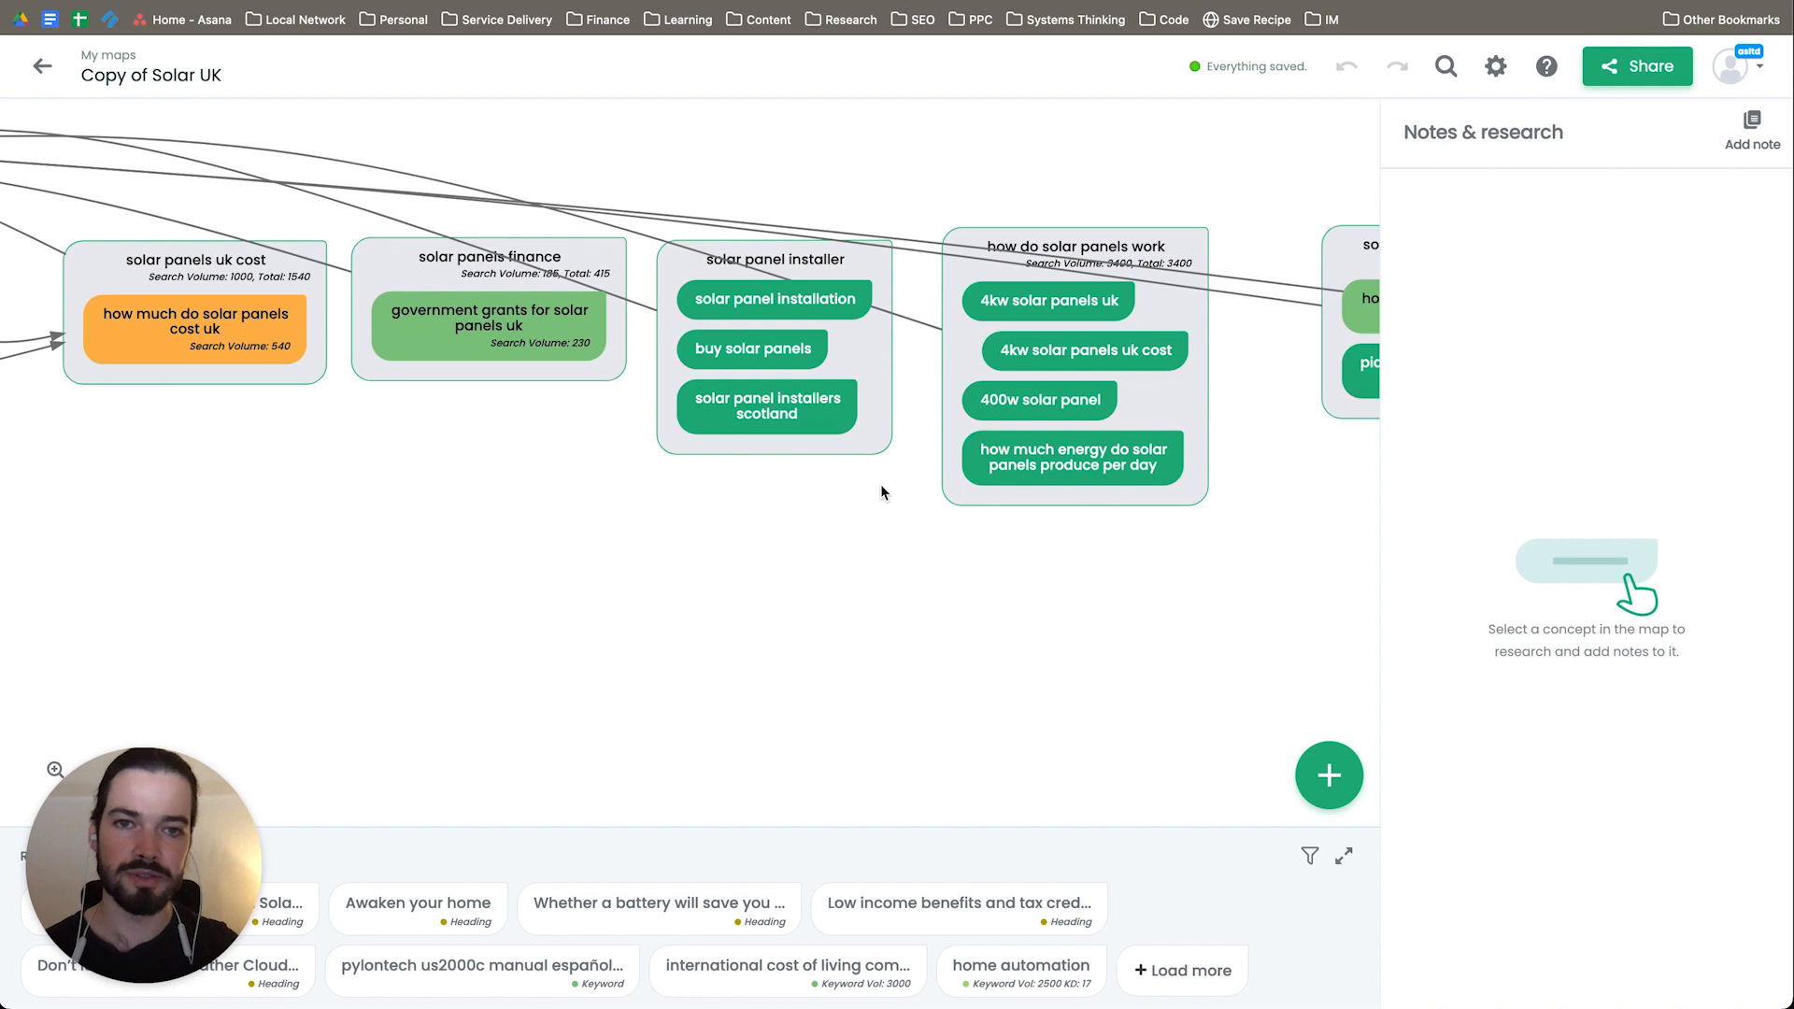
drag(1054, 624, 831, 612)
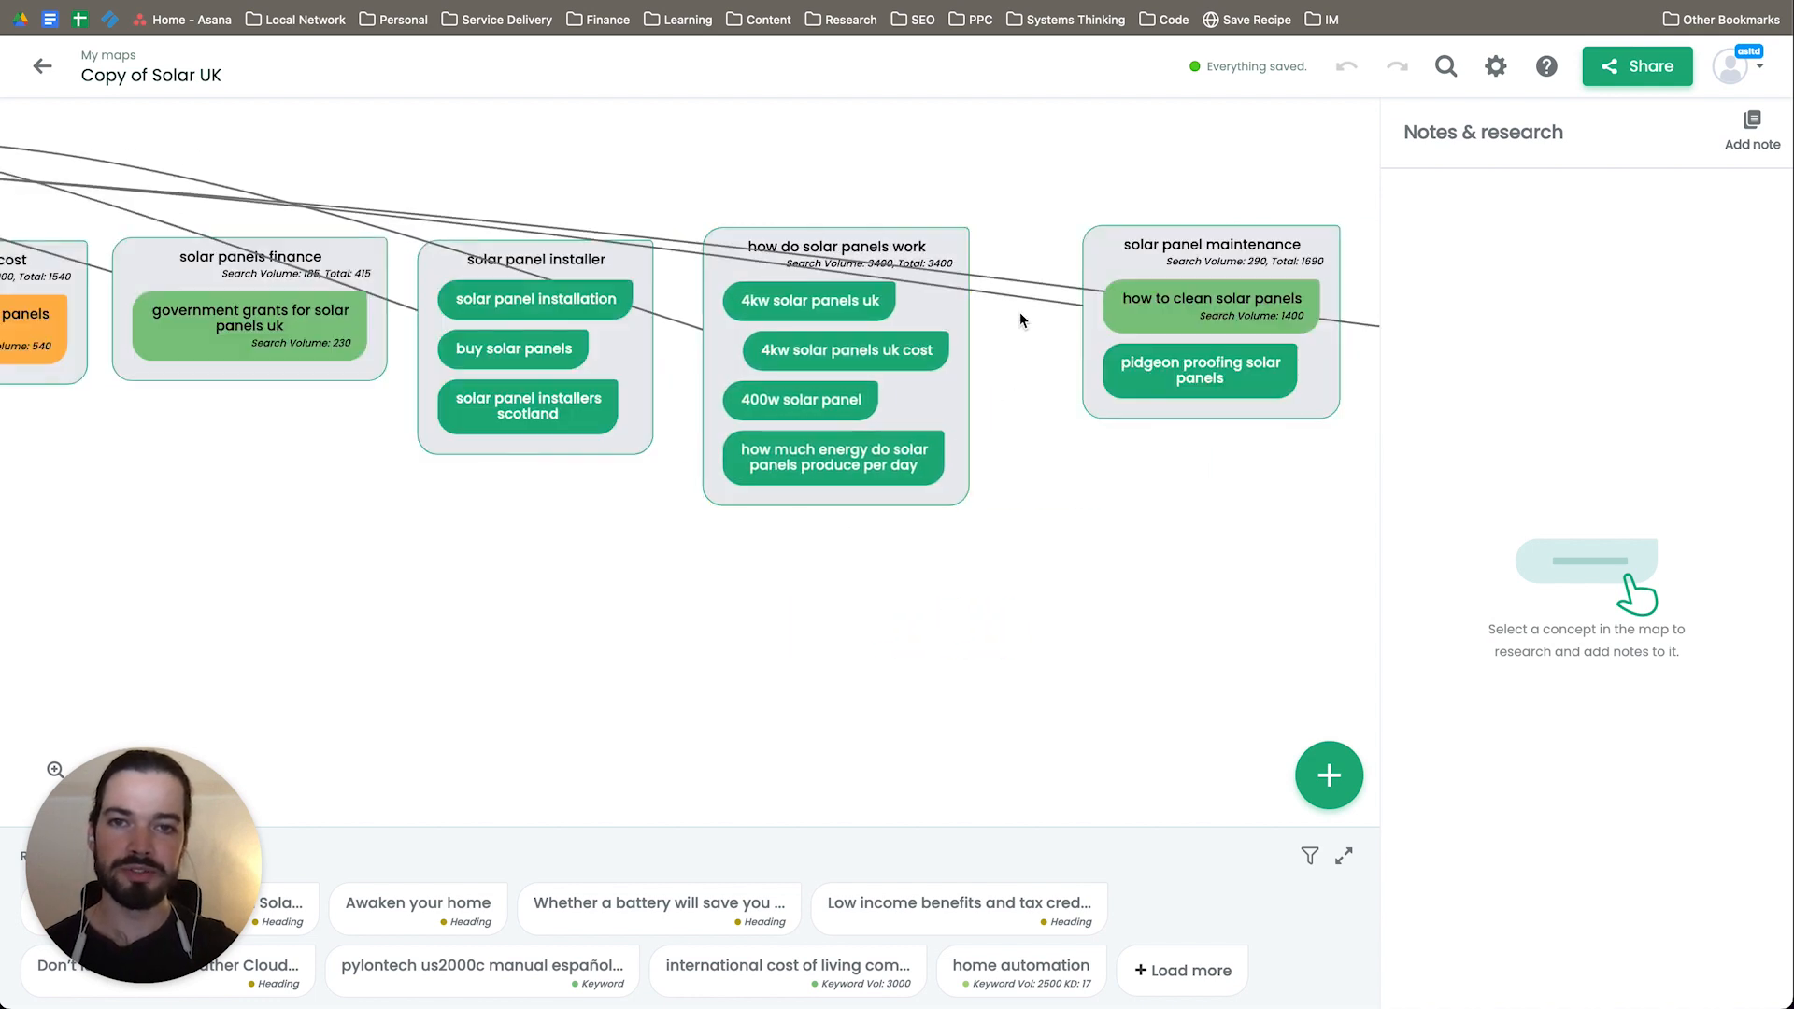
drag(780, 257, 825, 248)
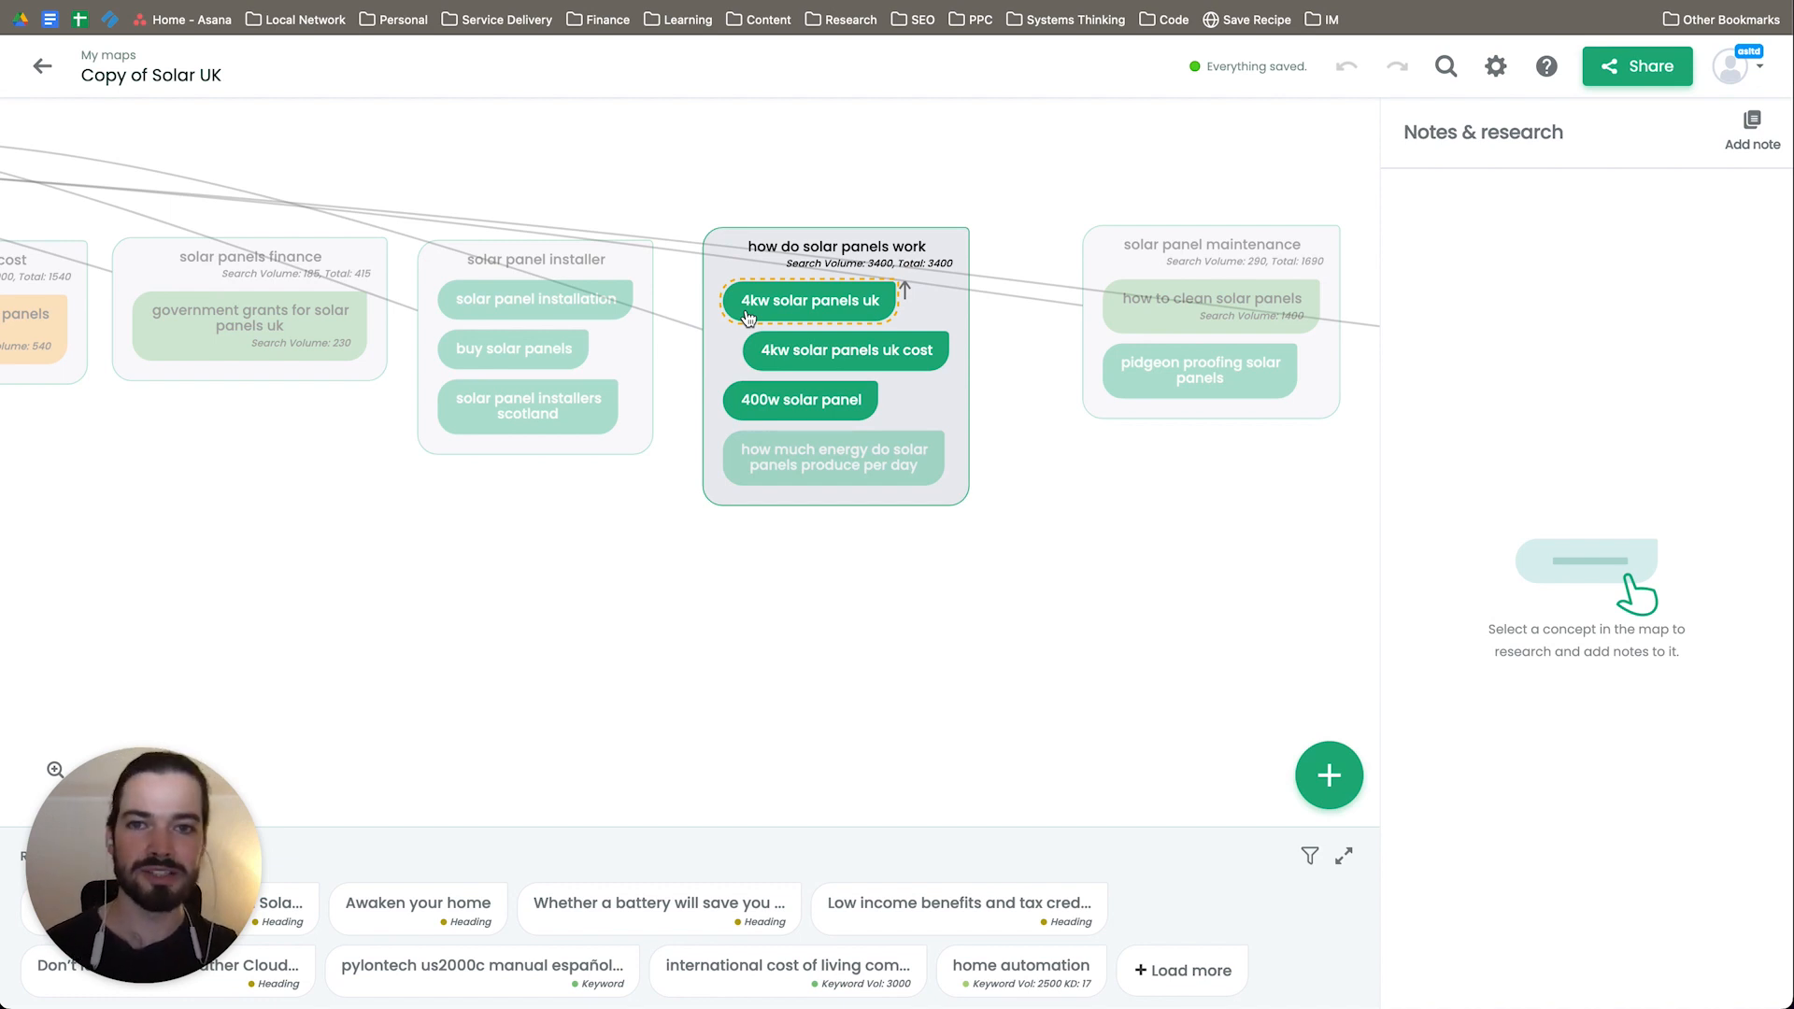
click(823, 411)
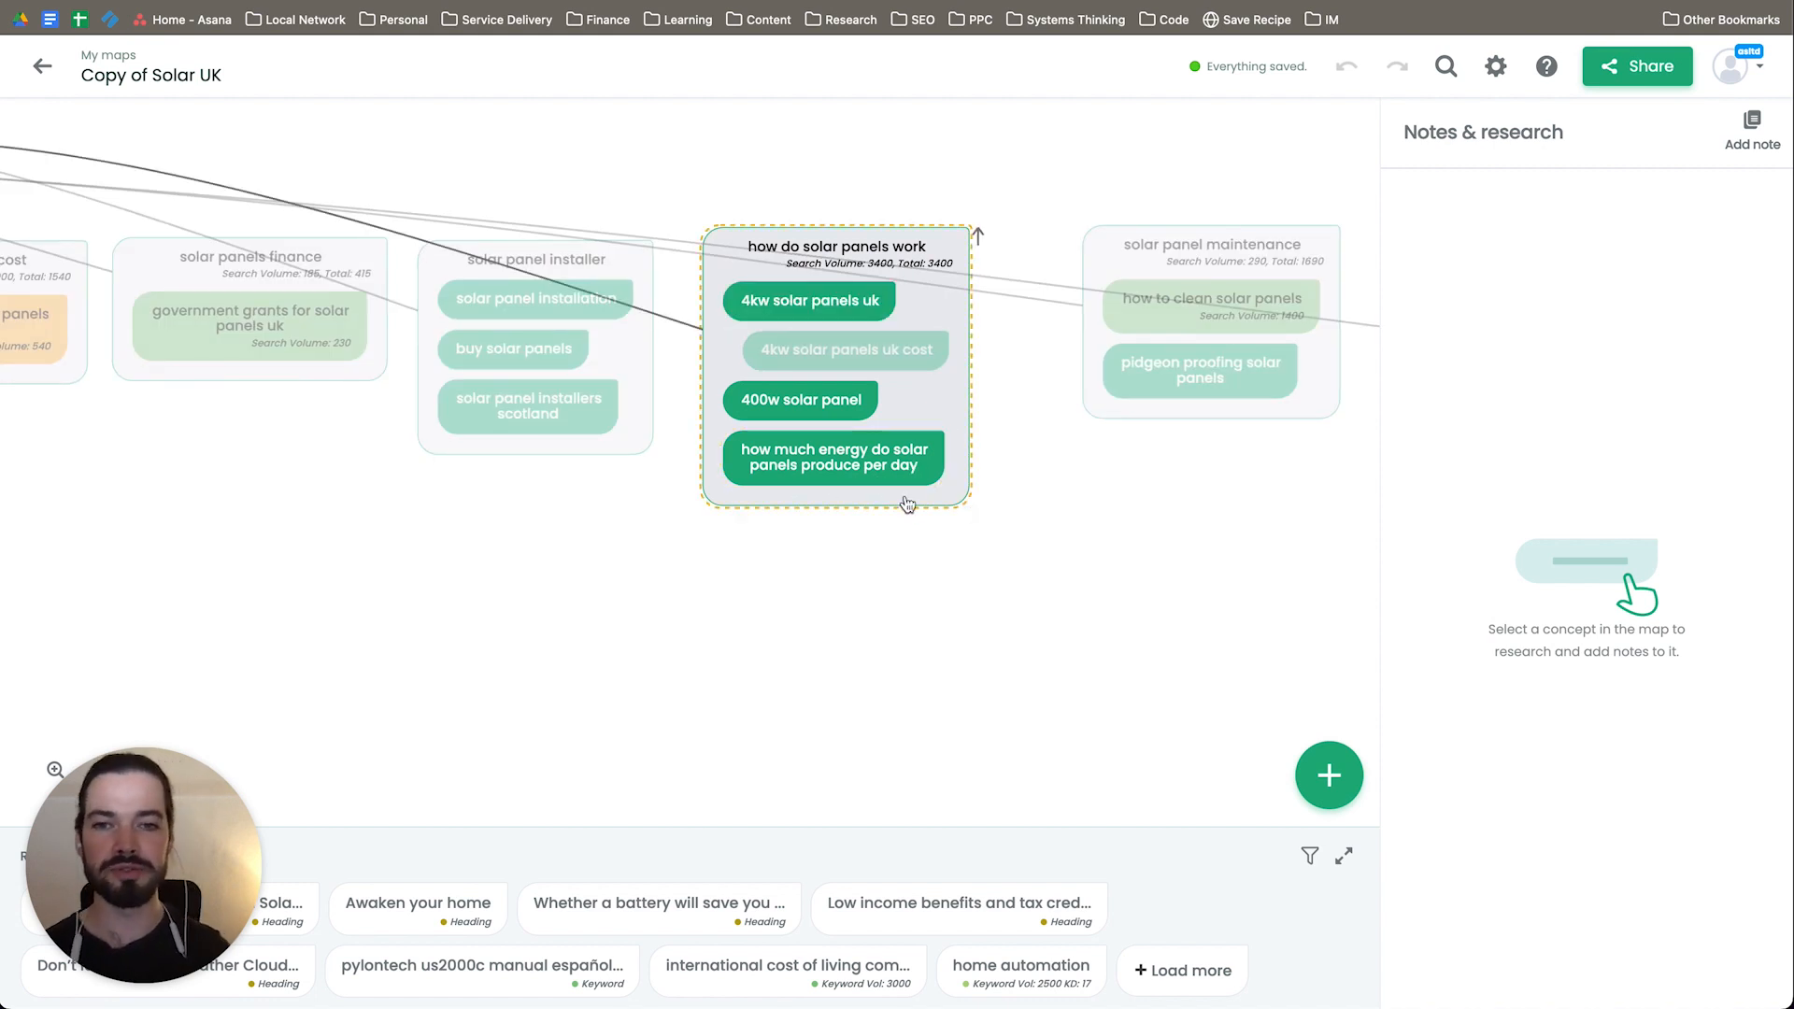
mouse_move(1103, 542)
mouse_down()
mouse_move(973, 540)
mouse_move(1101, 561)
mouse_up()
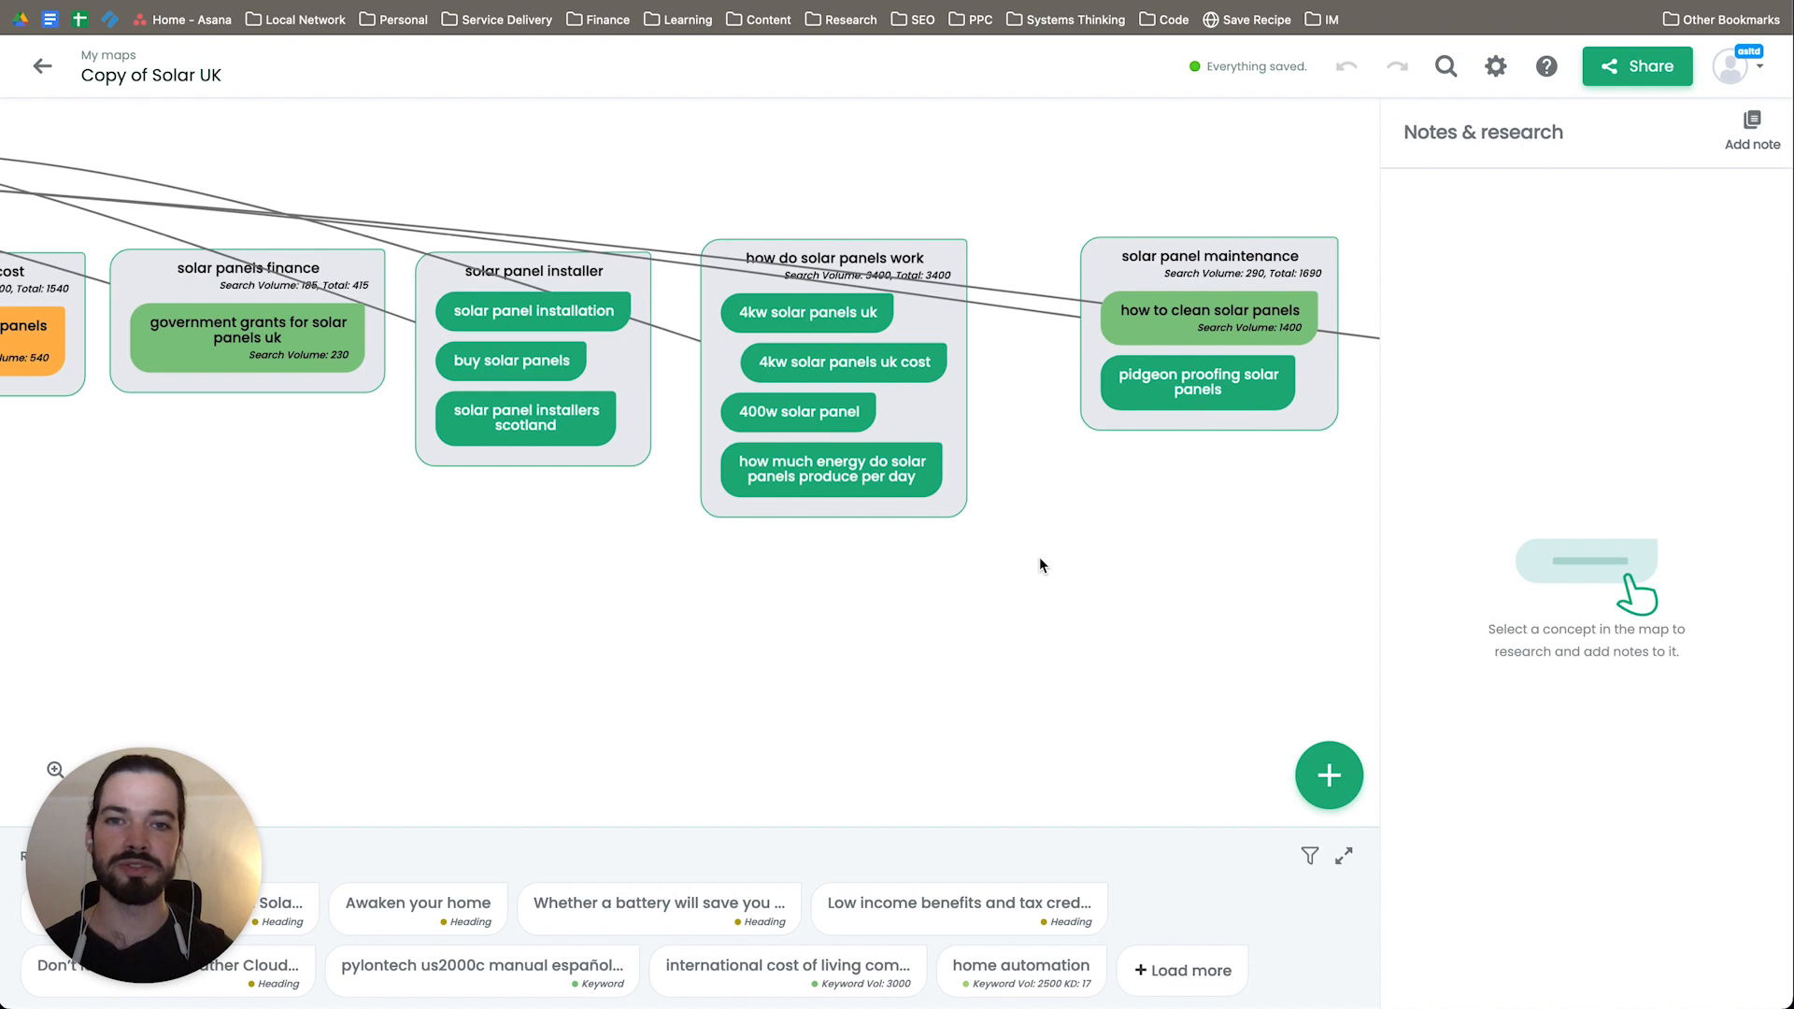
click(1132, 696)
drag(1132, 696, 741, 689)
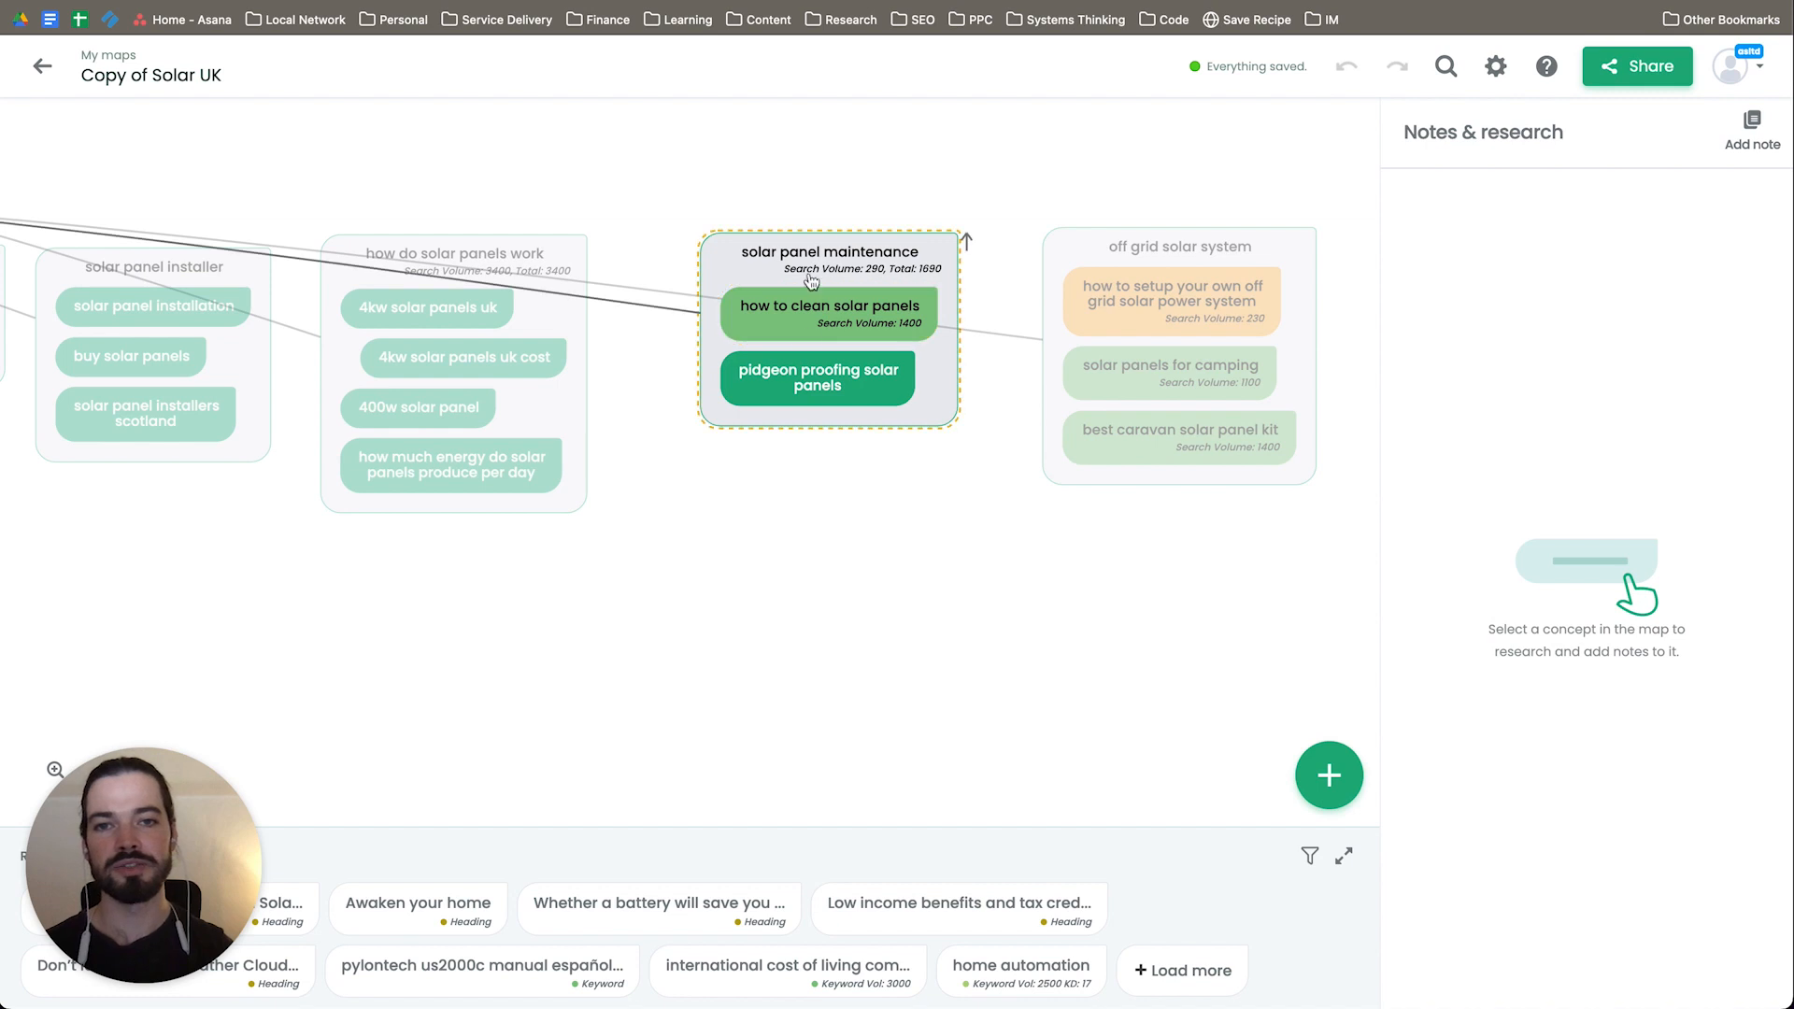
drag(973, 612, 724, 621)
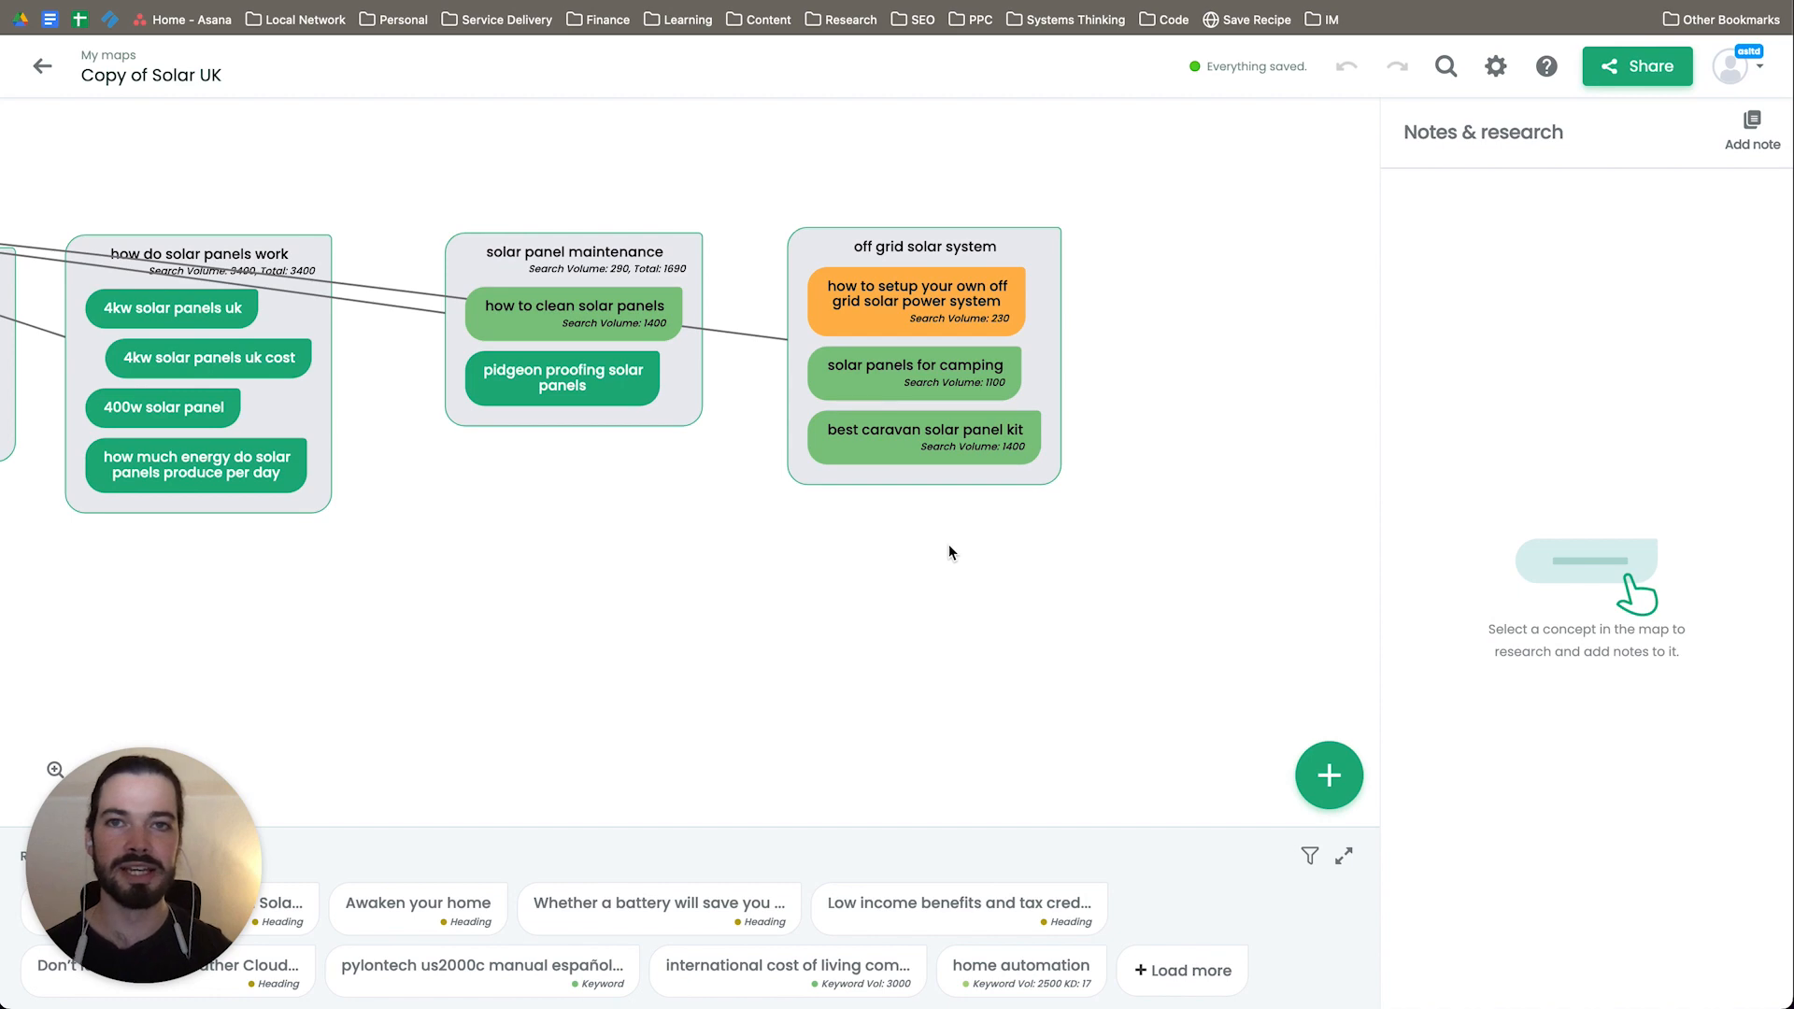
Step: Switch to GreenMatch's sitemap in VisualSitemaps and look through its solar panel pages for camping and off-grid topics
click(1070, 1)
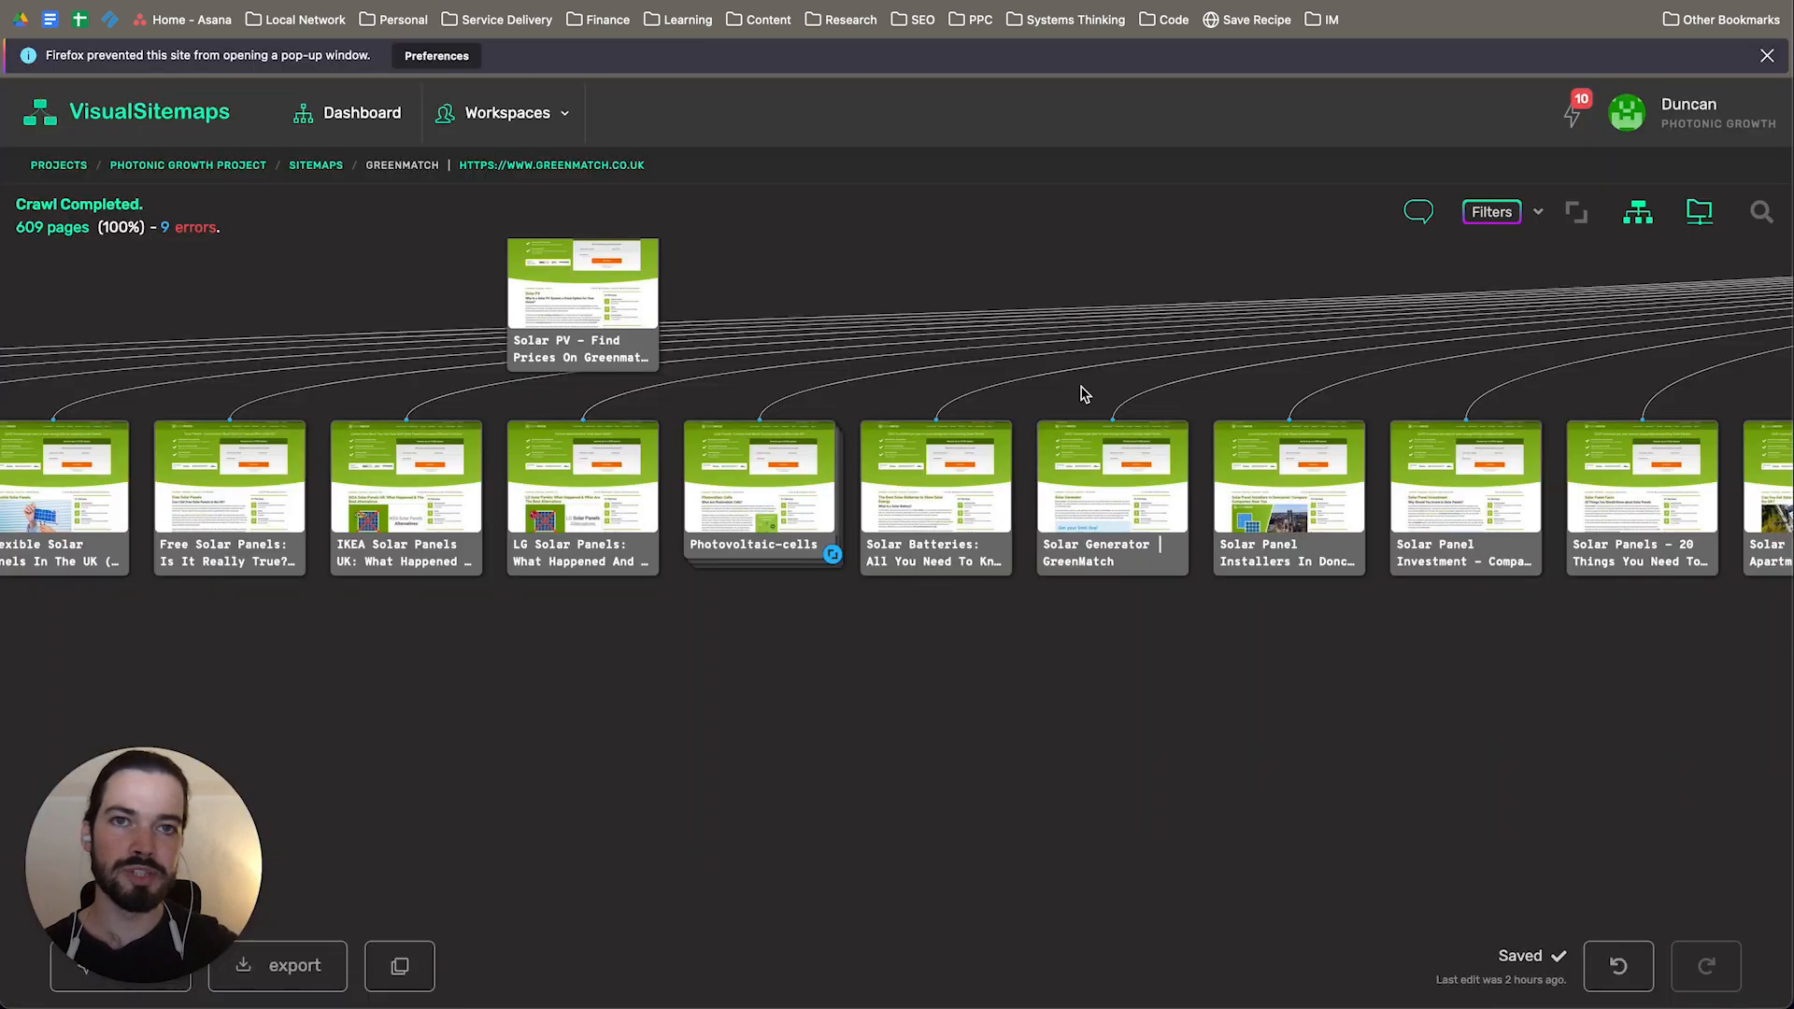
drag(986, 621, 1497, 638)
drag(1187, 686, 687, 690)
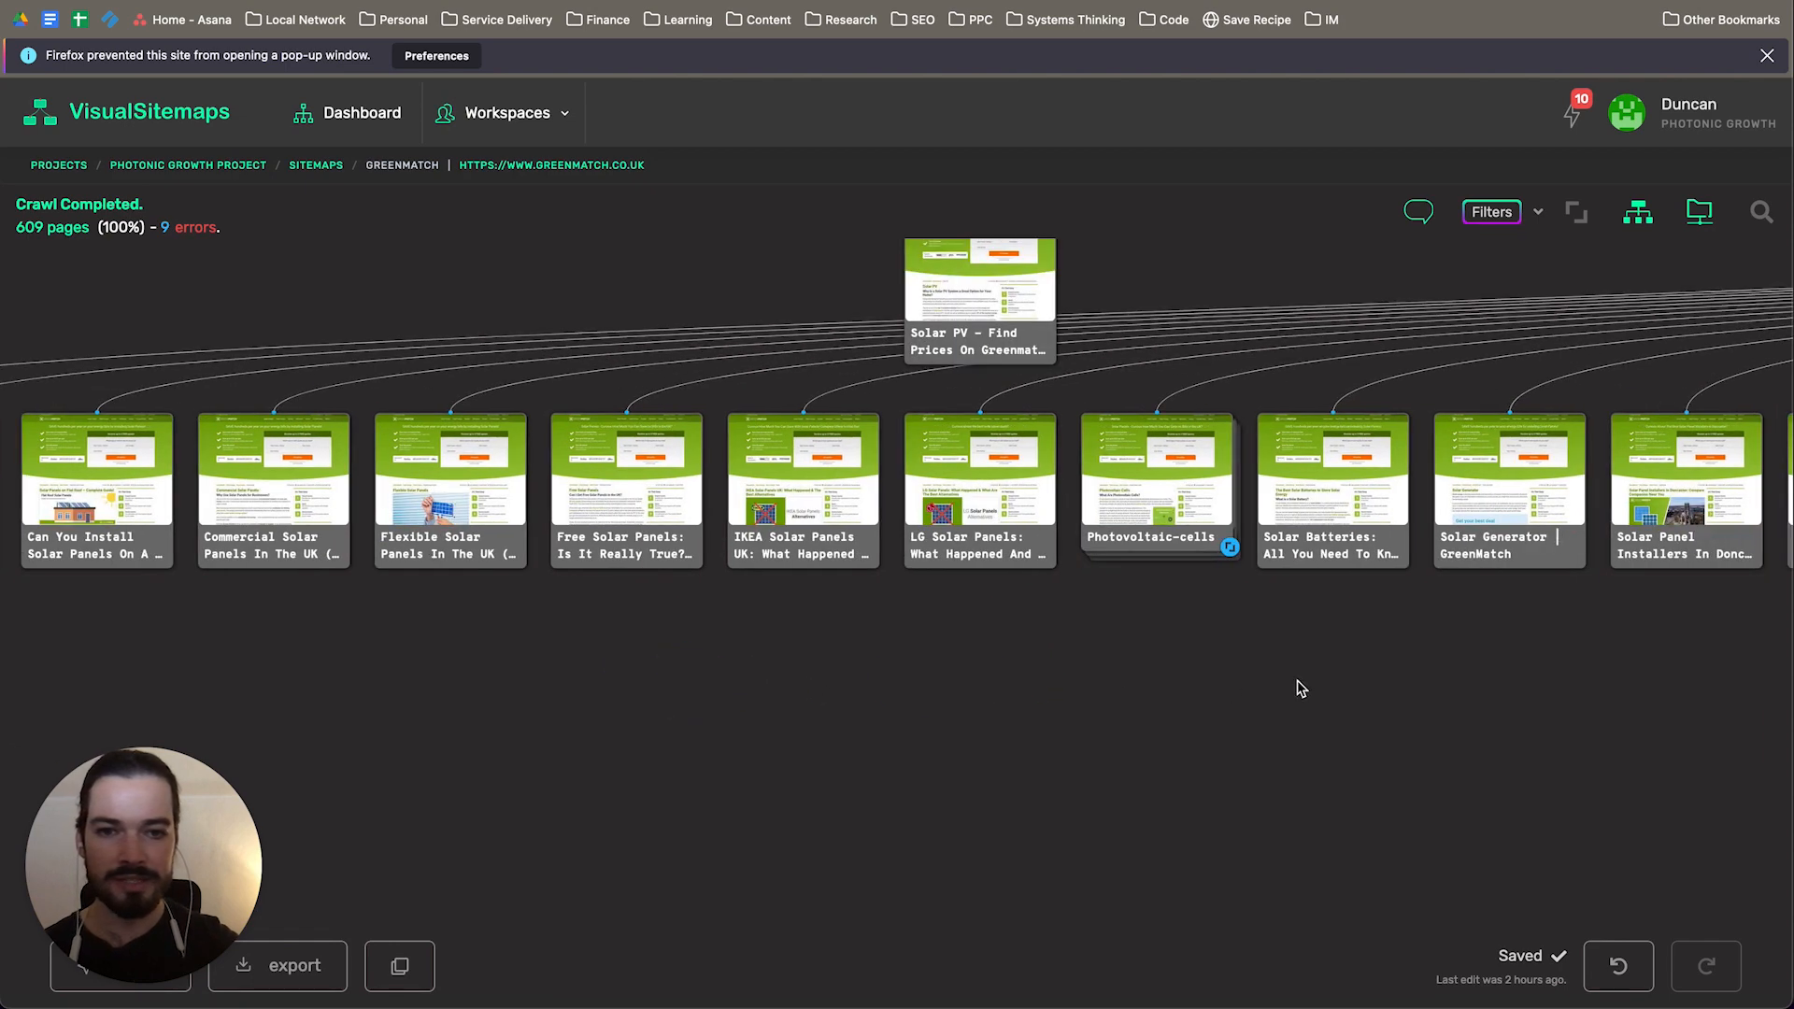
drag(1281, 689, 578, 687)
drag(1449, 688, 797, 688)
drag(1449, 689, 924, 680)
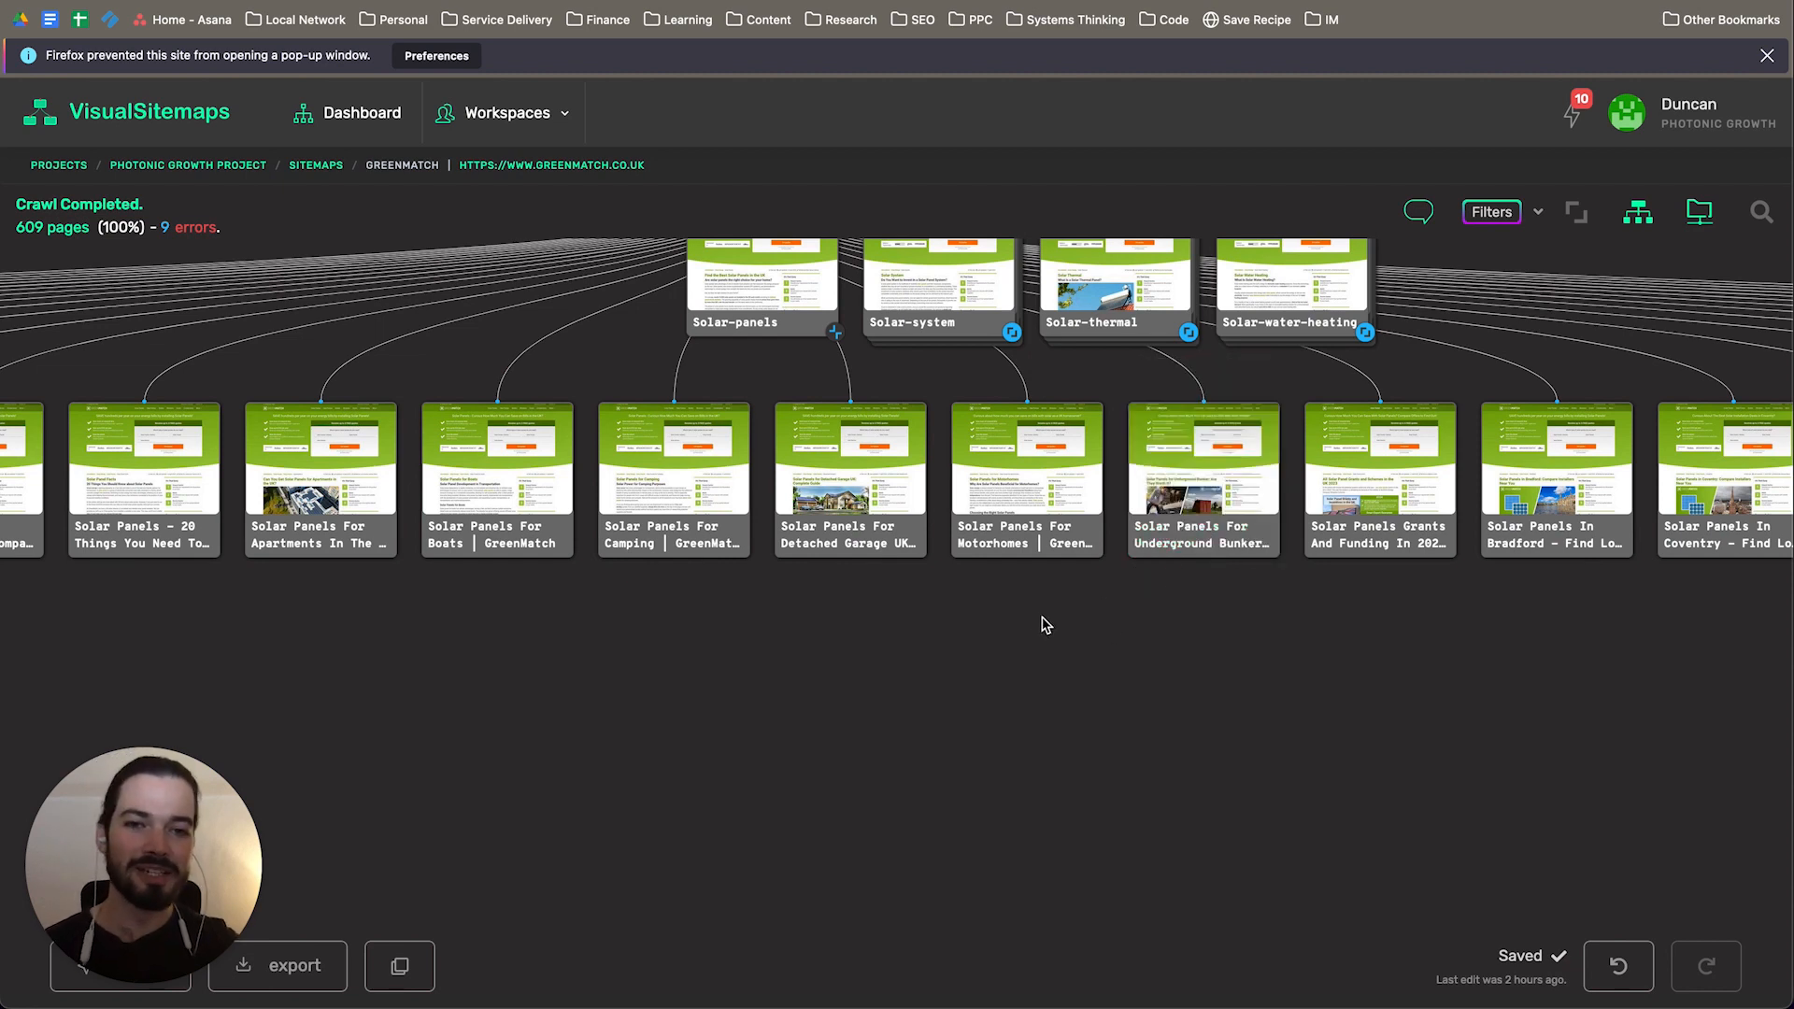
Step: Open the Solar Panels for Motorhomes page from the sitemap and read through its sections down to the solar panel tips
mouse_move(980, 502)
click(1025, 459)
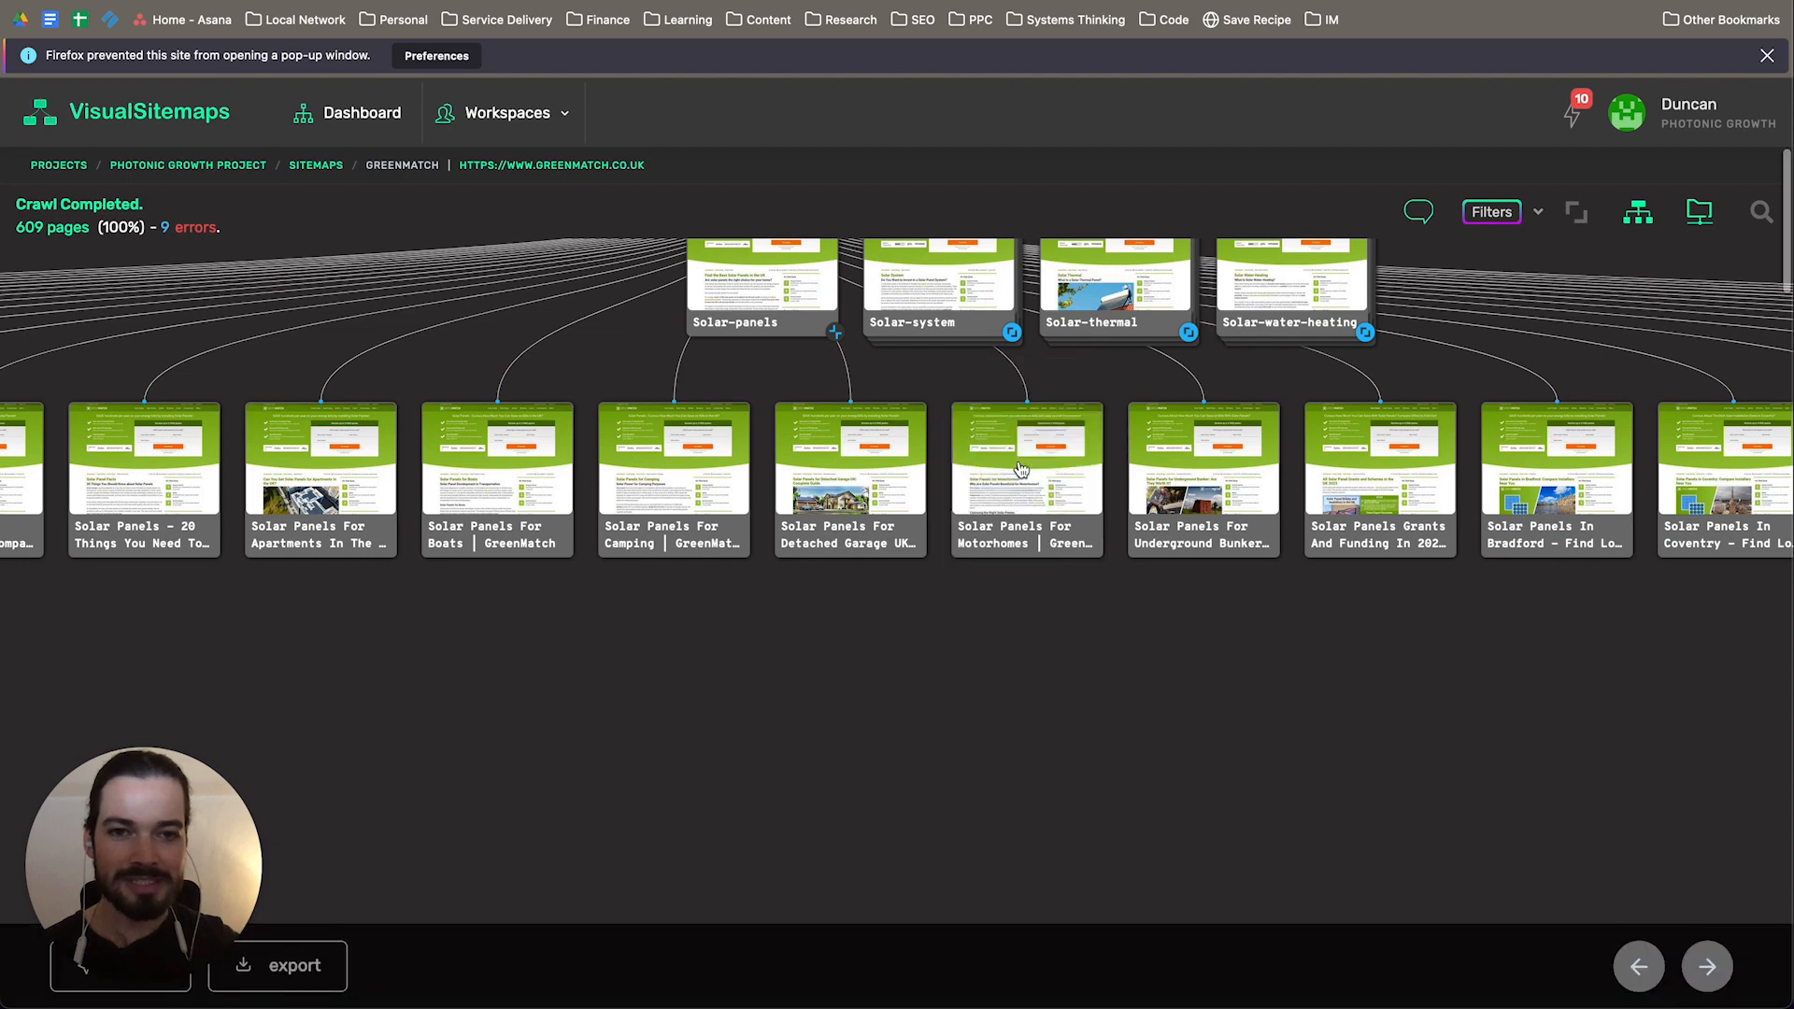
scroll(1057, 556, down, 1)
scroll(1060, 559, up, 1)
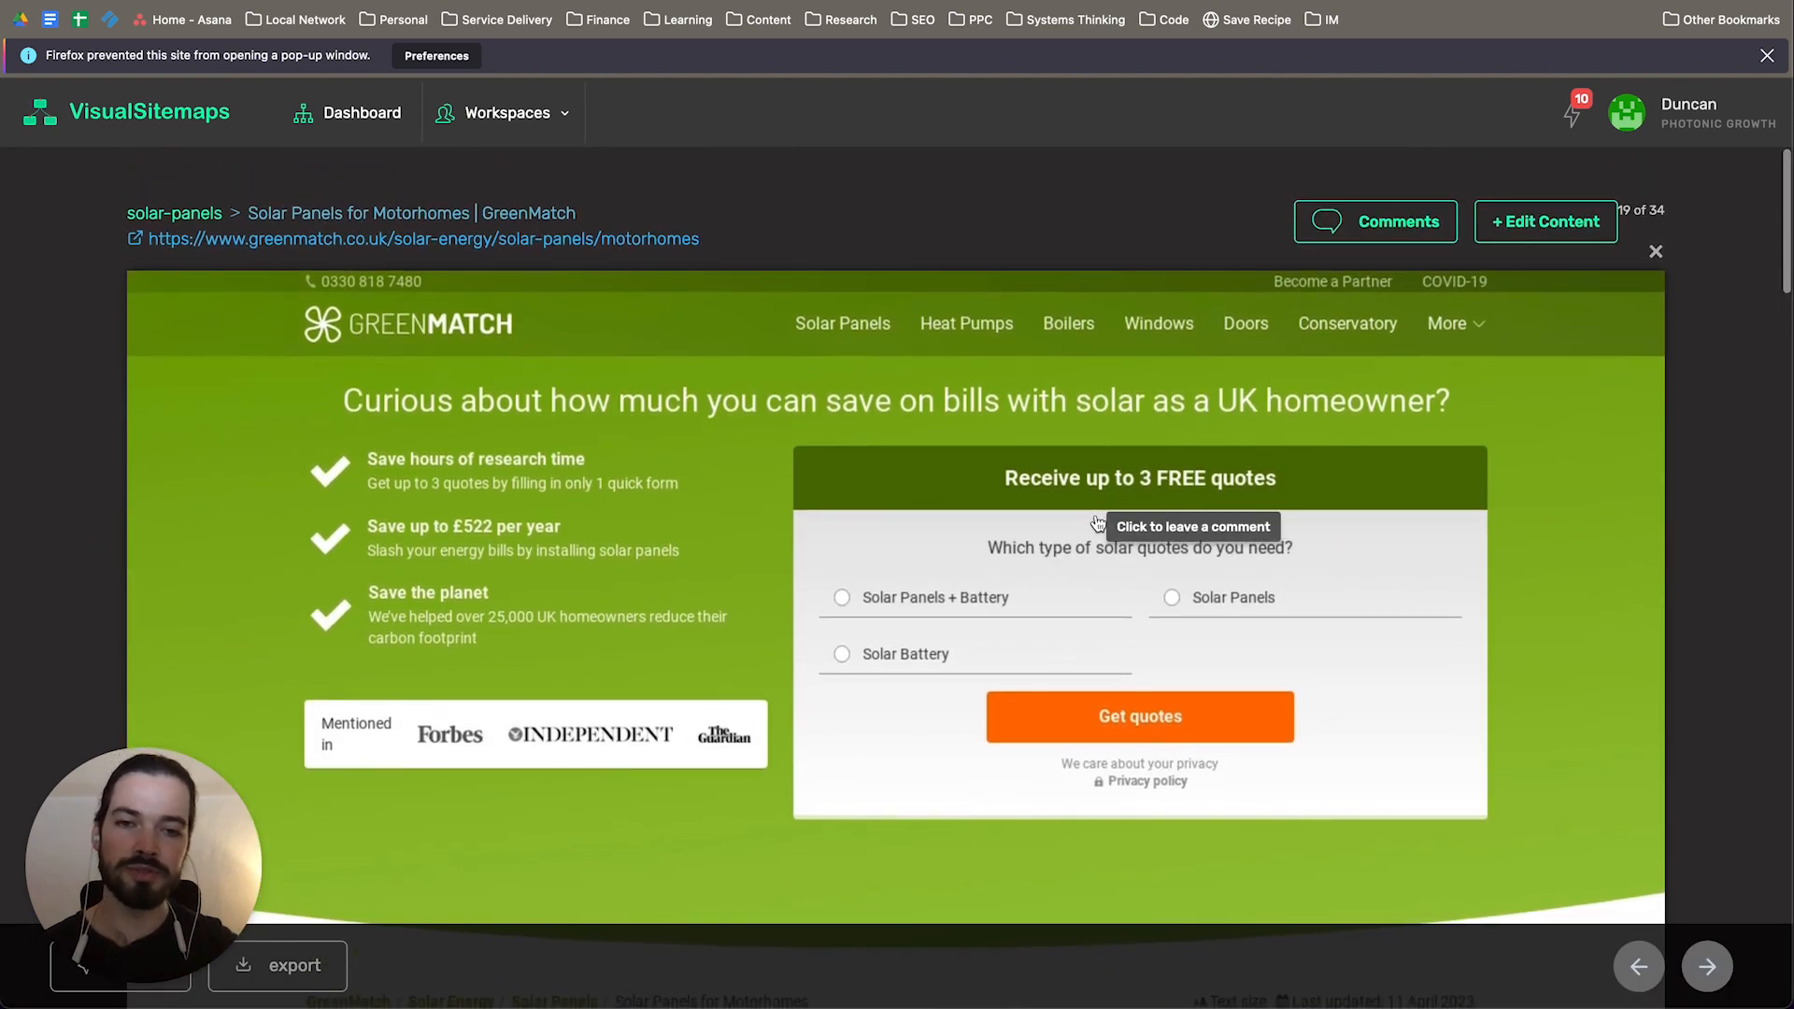
scroll(1097, 522, down, 1)
scroll(1097, 522, down, 9)
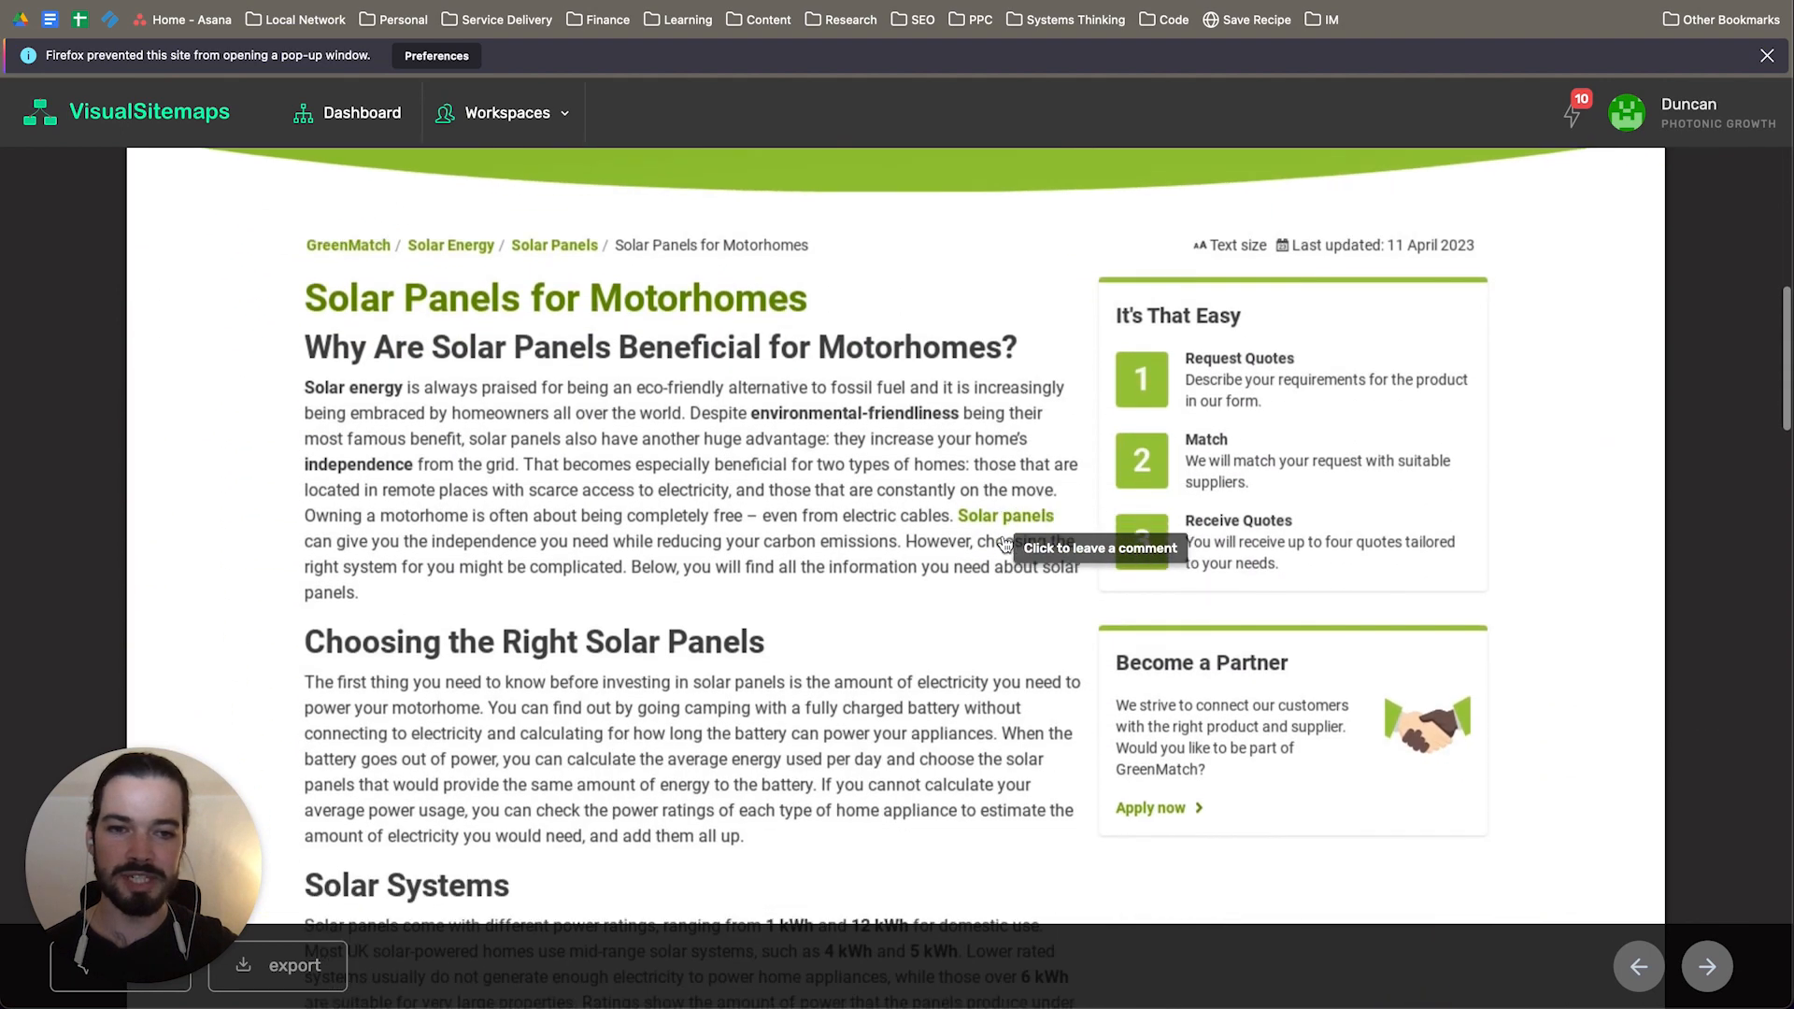
scroll(1018, 560, down, 4)
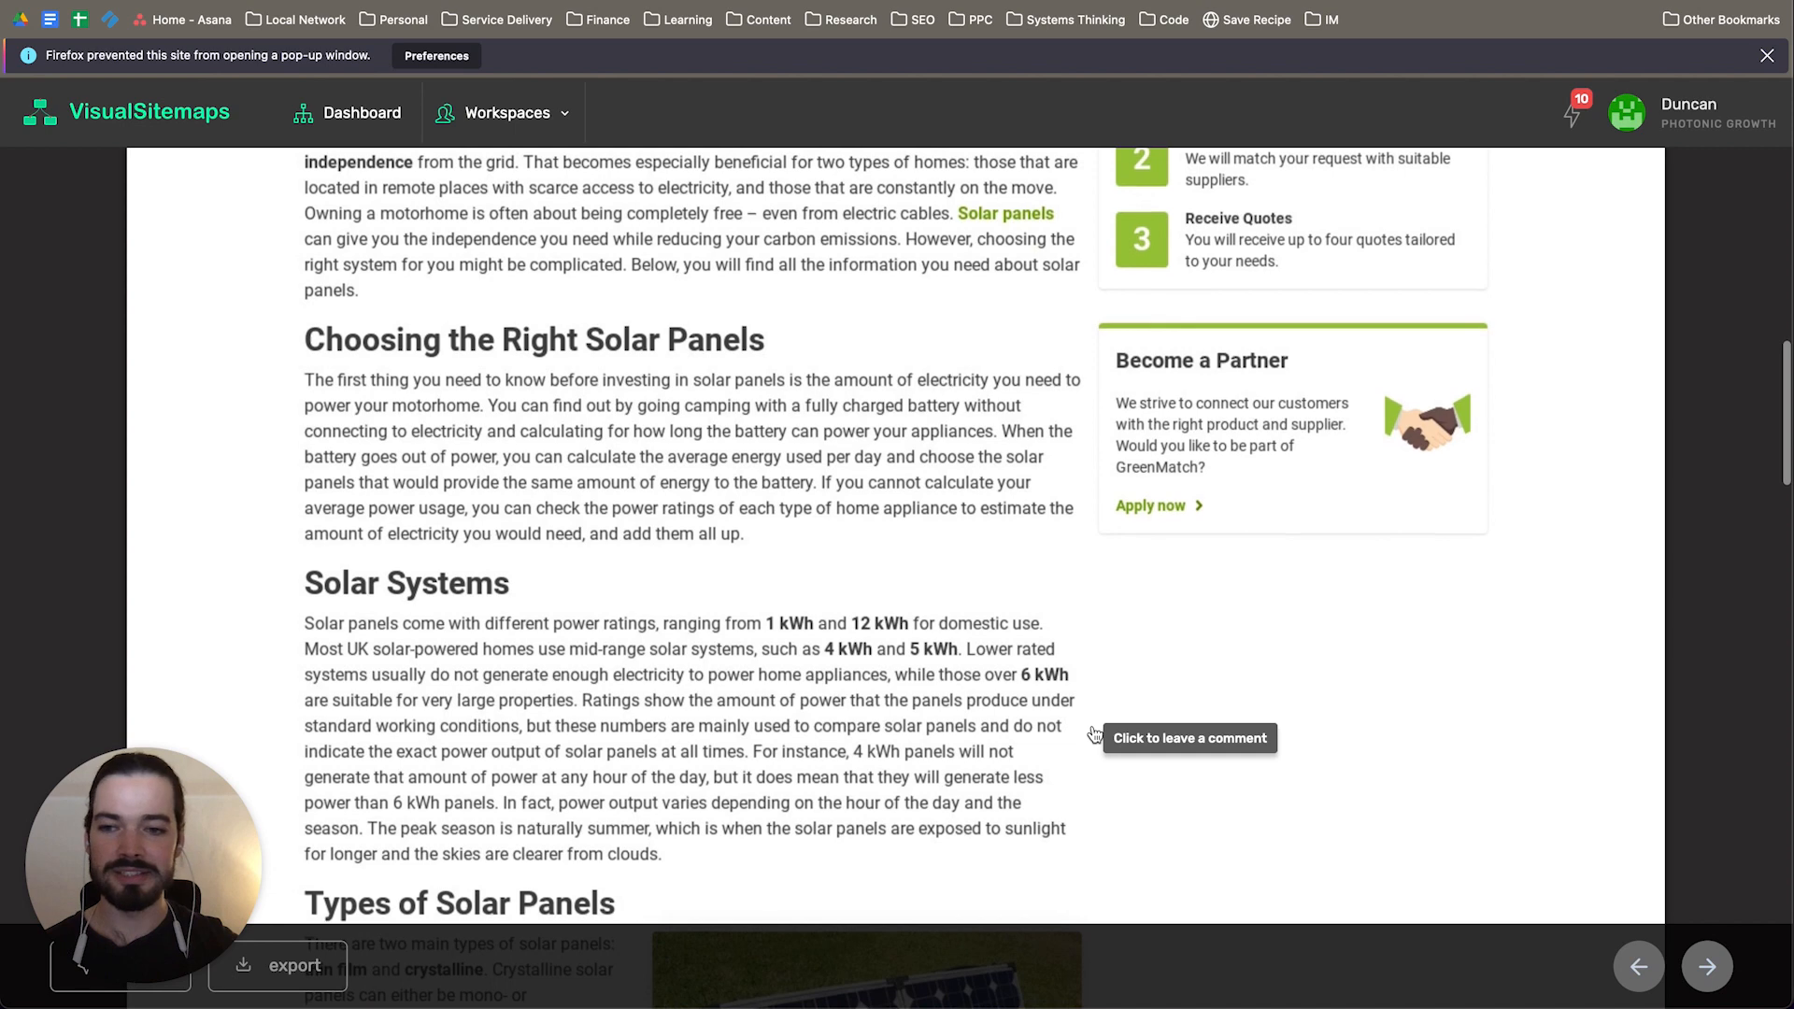
scroll(1095, 734, down, 7)
scroll(1094, 734, down, 3)
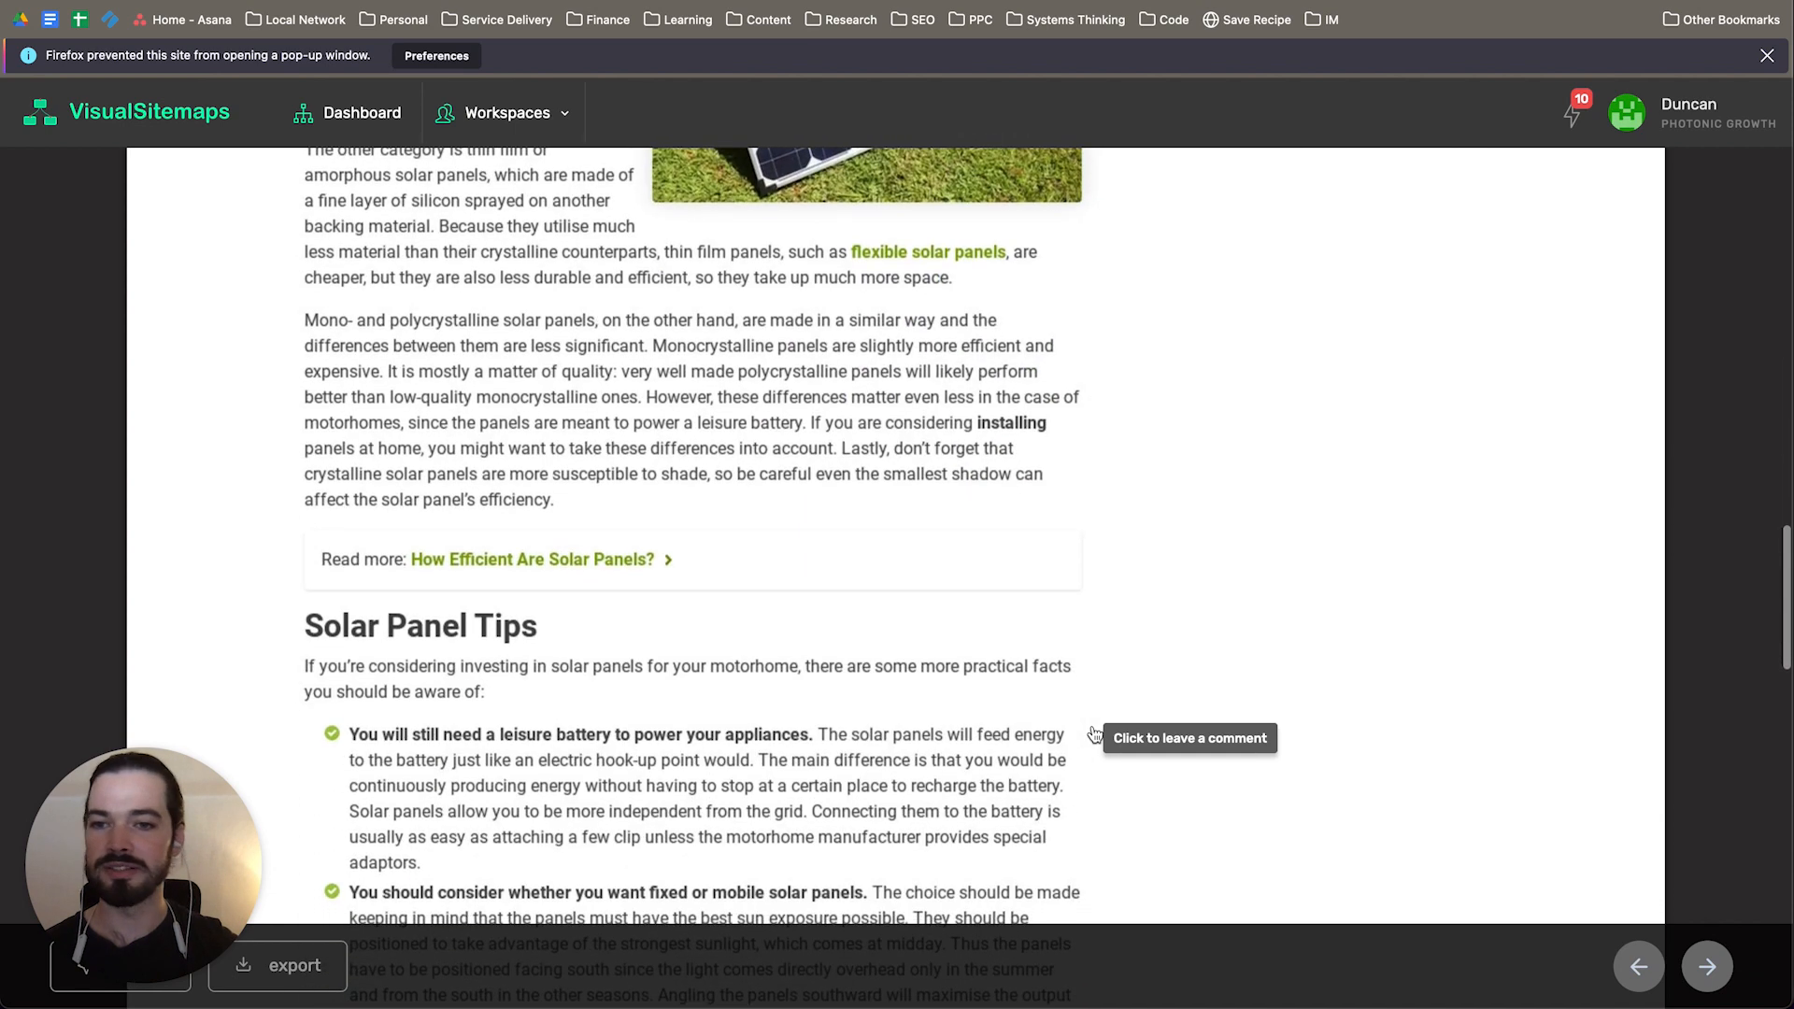
scroll(1094, 735, up, 10)
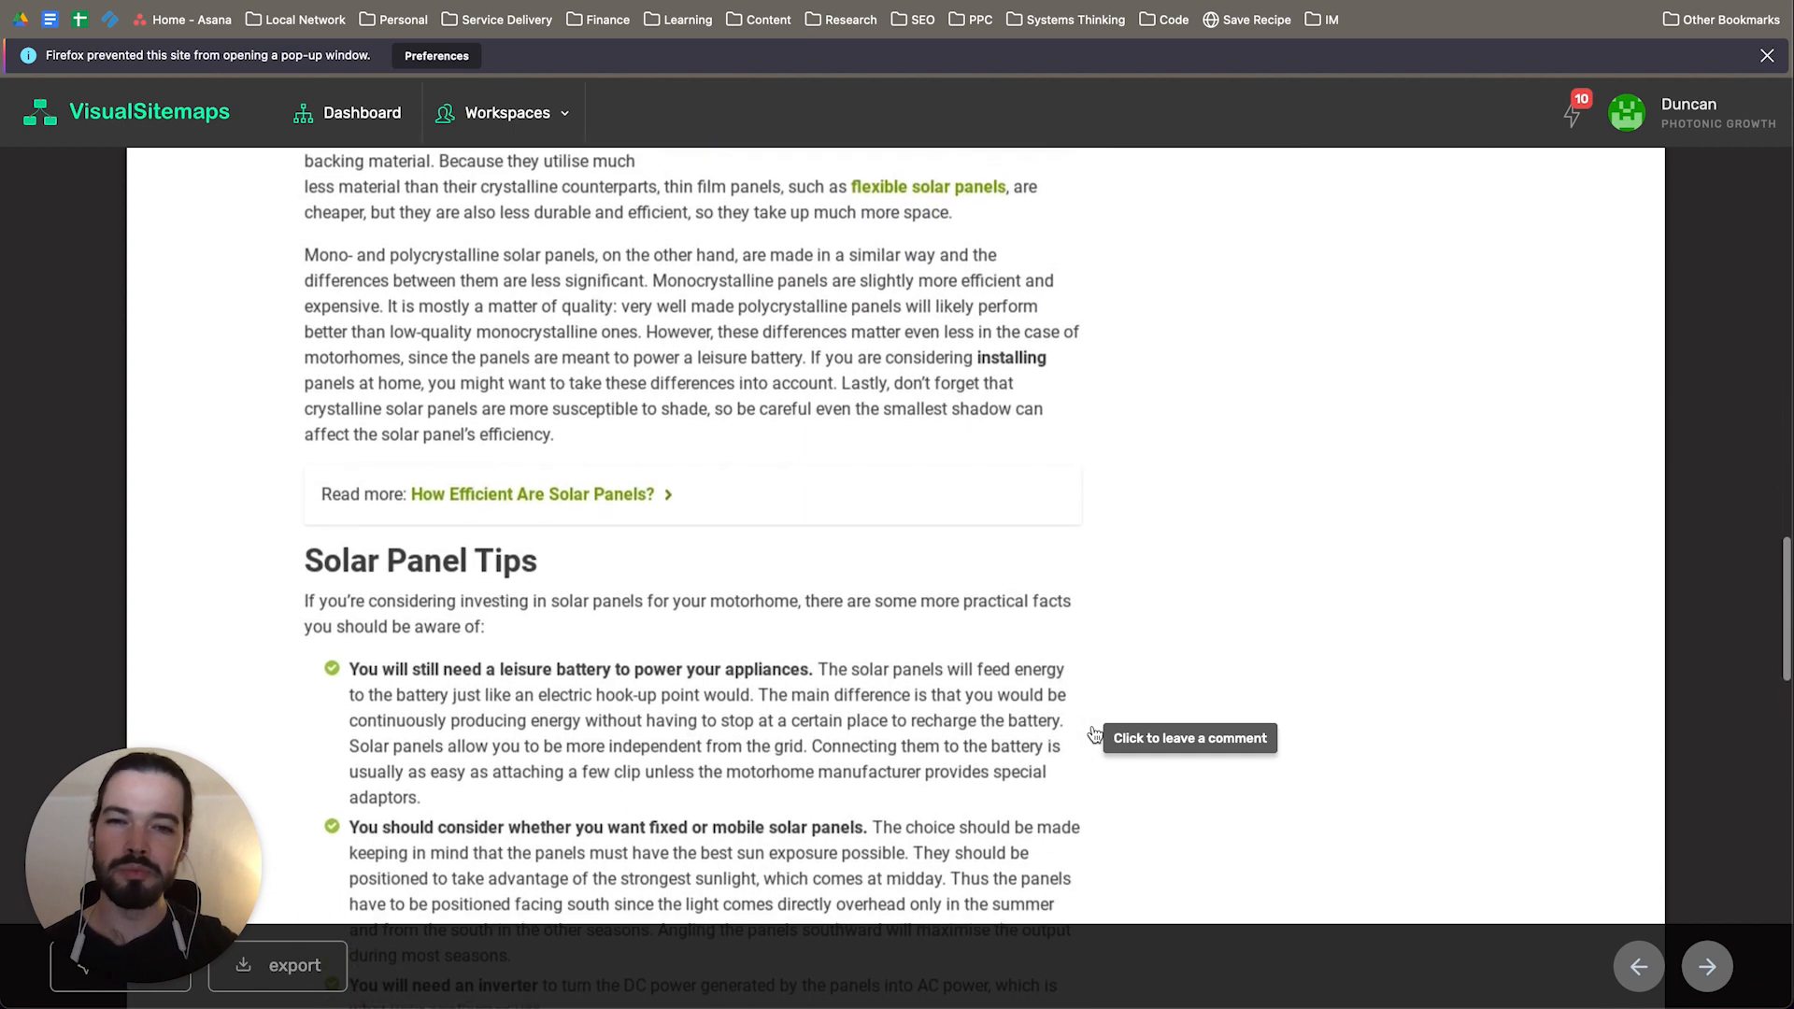
scroll(1095, 735, up, 20)
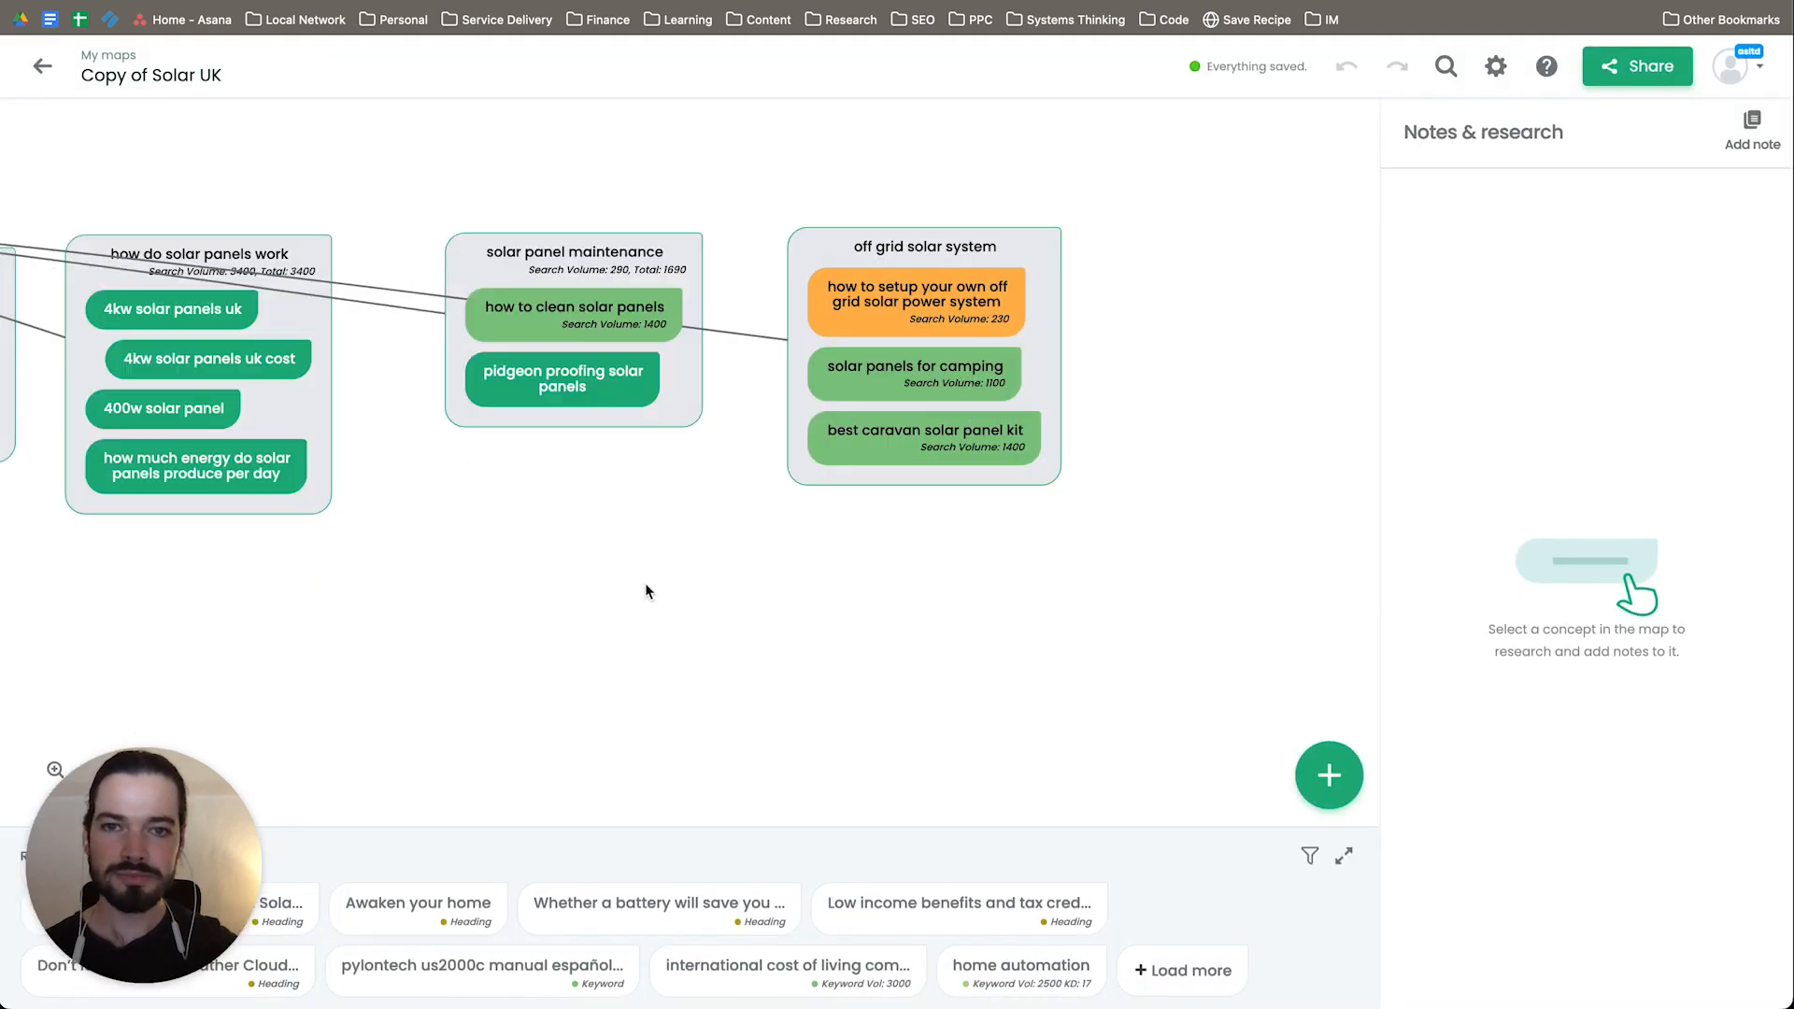
Step: Return to the Solar UK map and review the groups surrounding the central "solar panels uk" topic in a wider overview
drag(480, 601, 1081, 613)
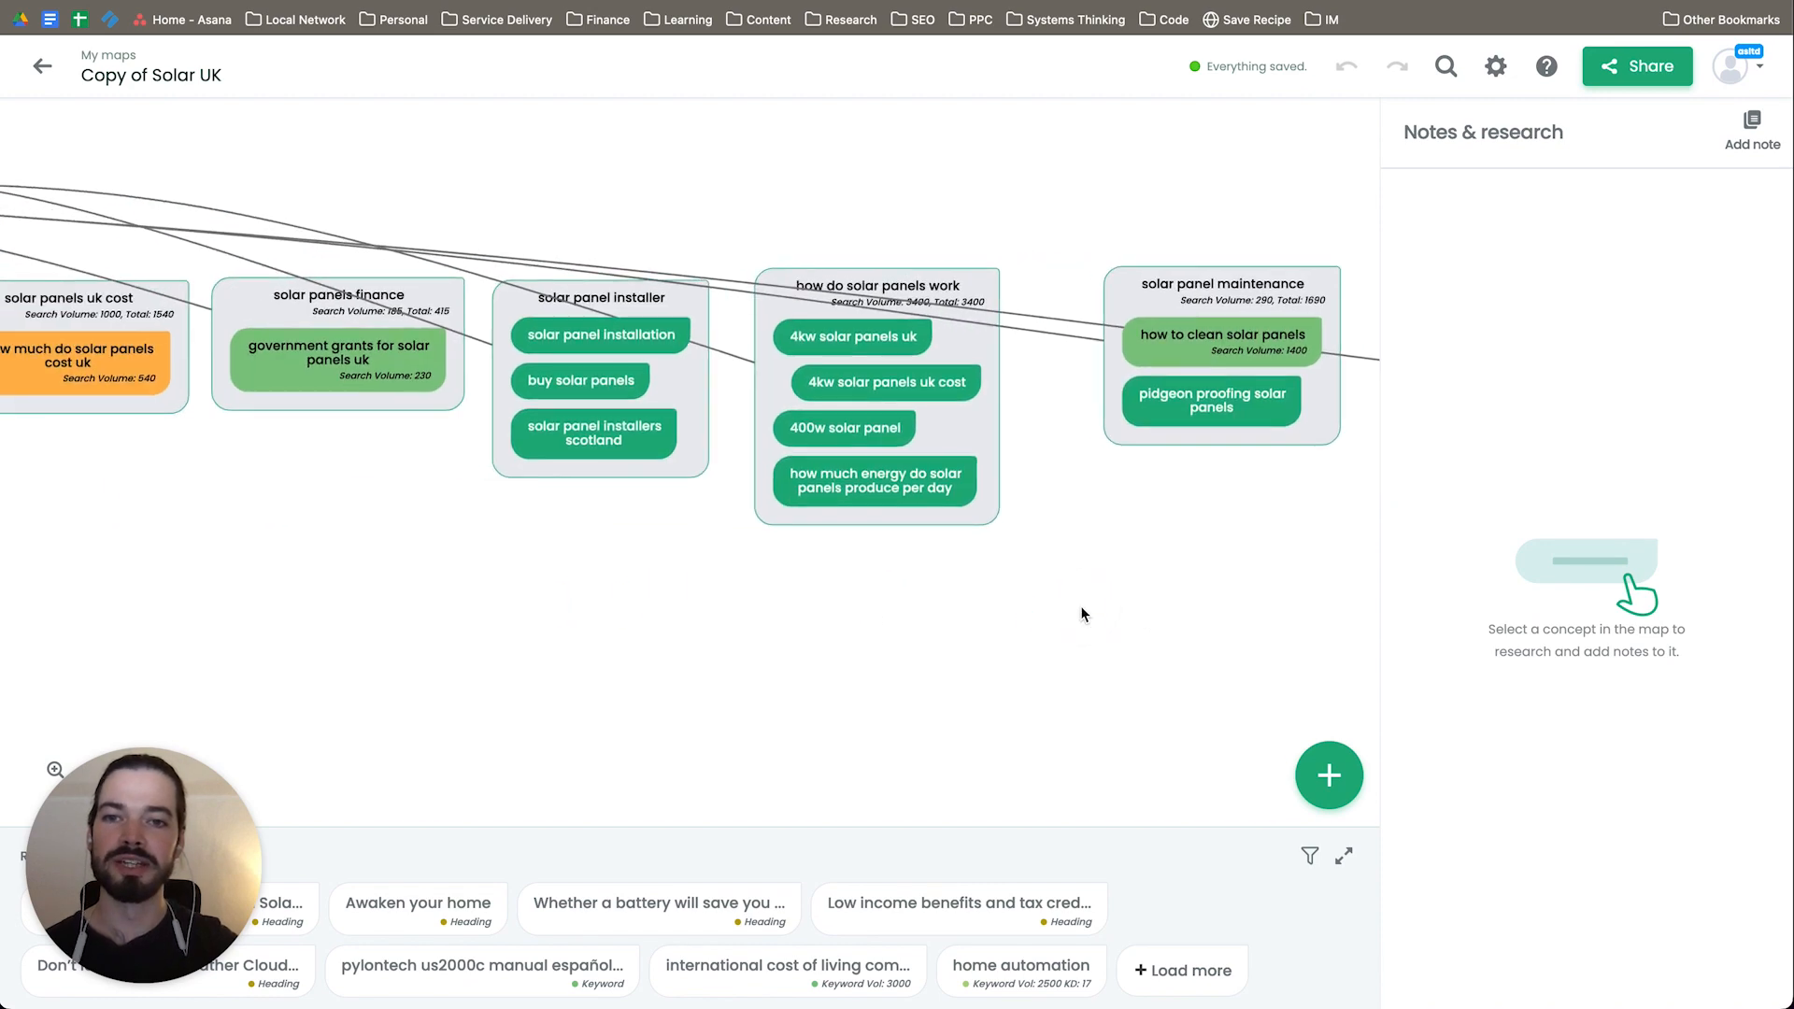
drag(575, 556, 892, 567)
drag(550, 551, 1085, 555)
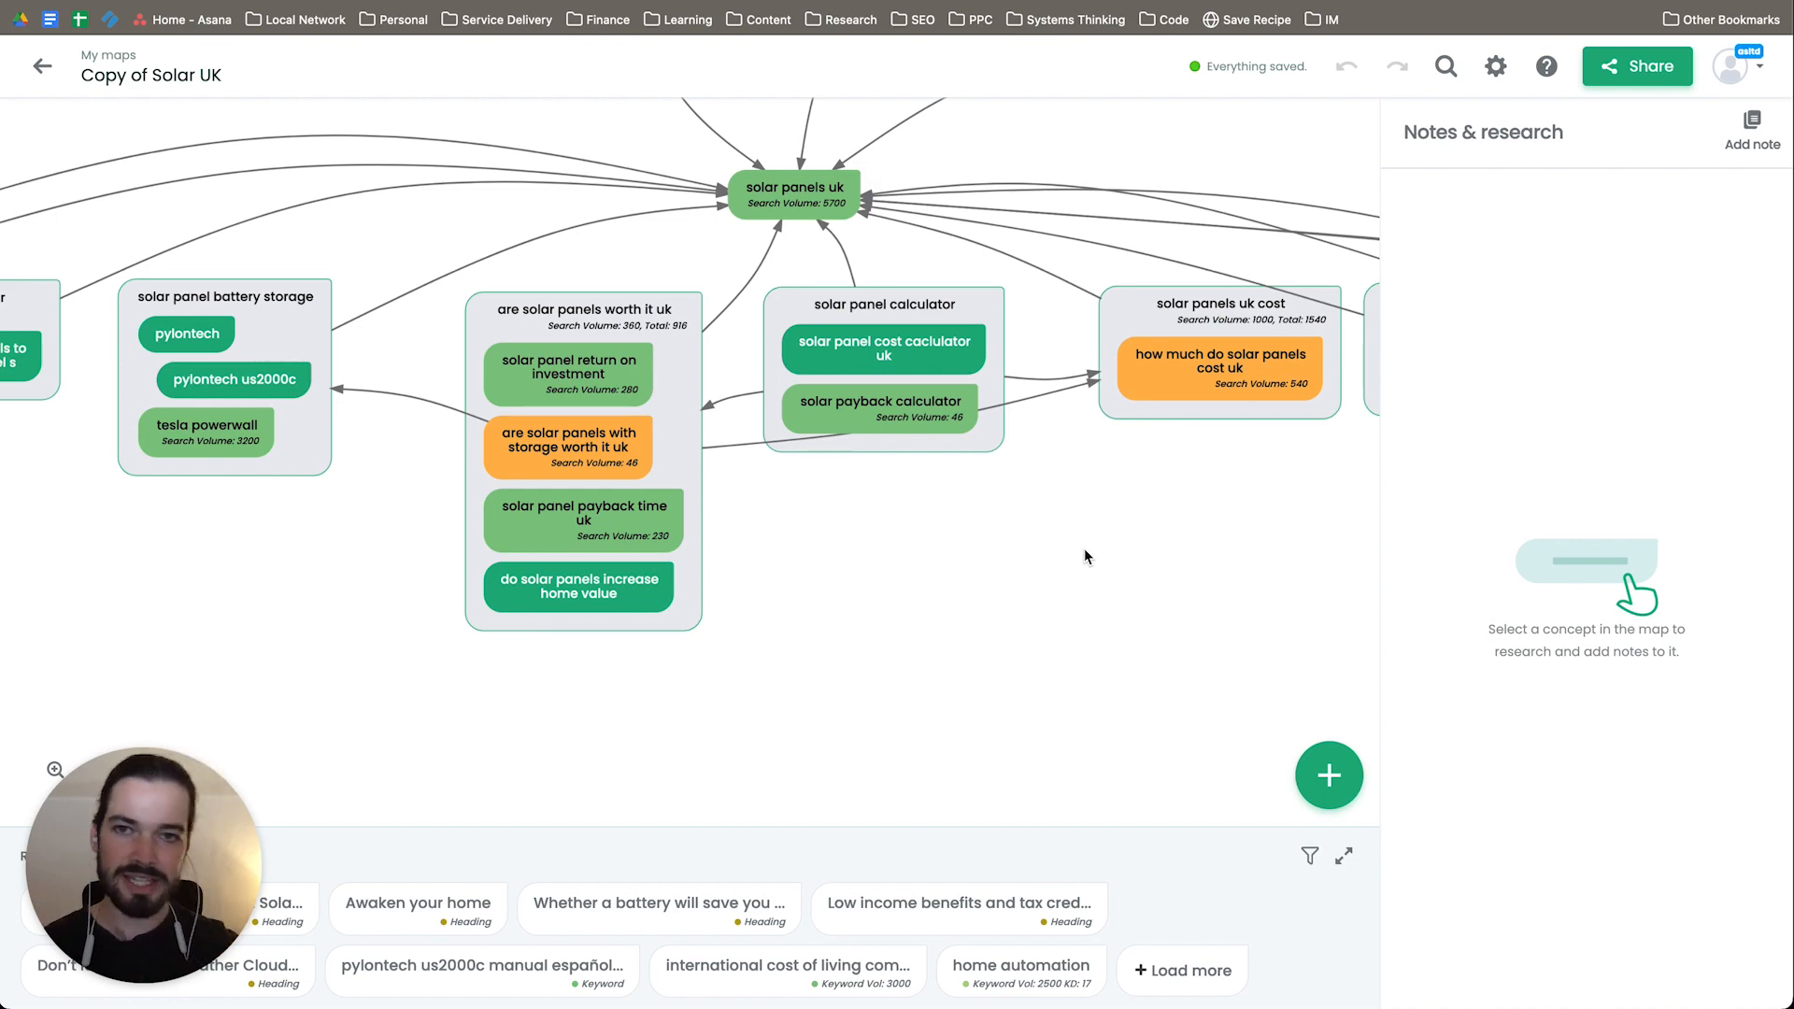
scroll(1084, 557, down, 3)
drag(1084, 554, 934, 606)
scroll(933, 600, down, 3)
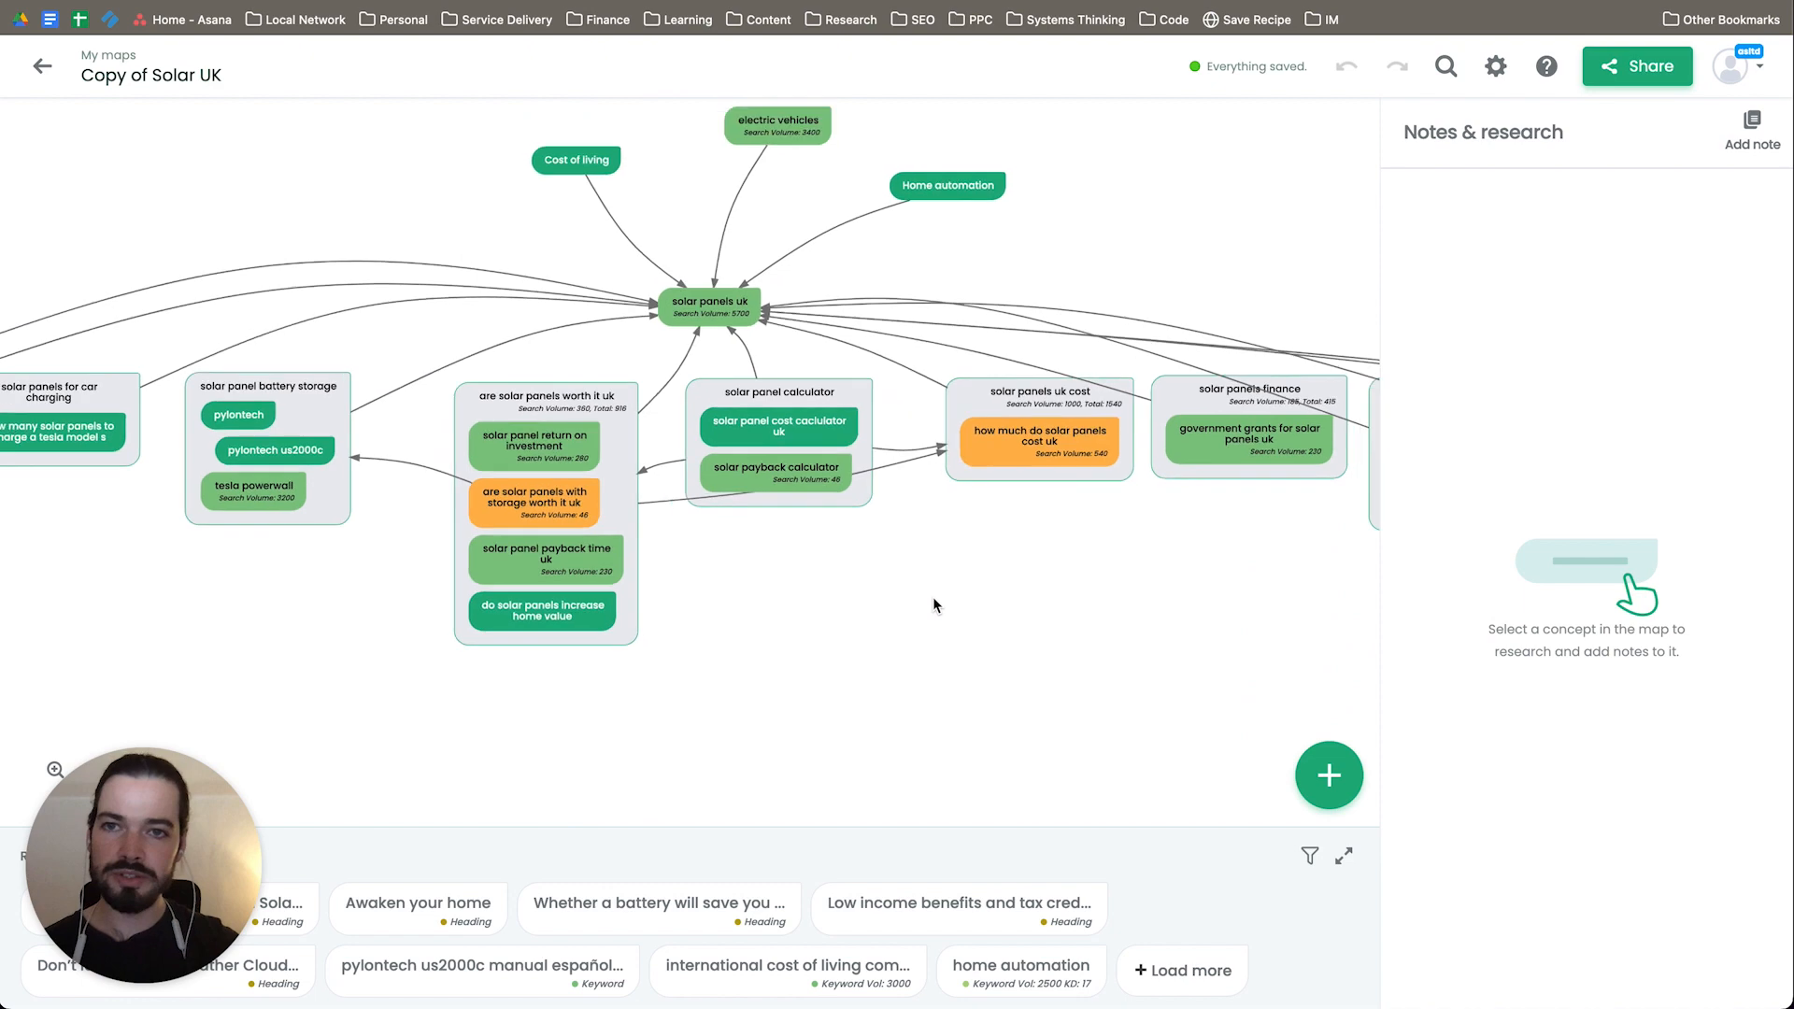
drag(1063, 638, 963, 596)
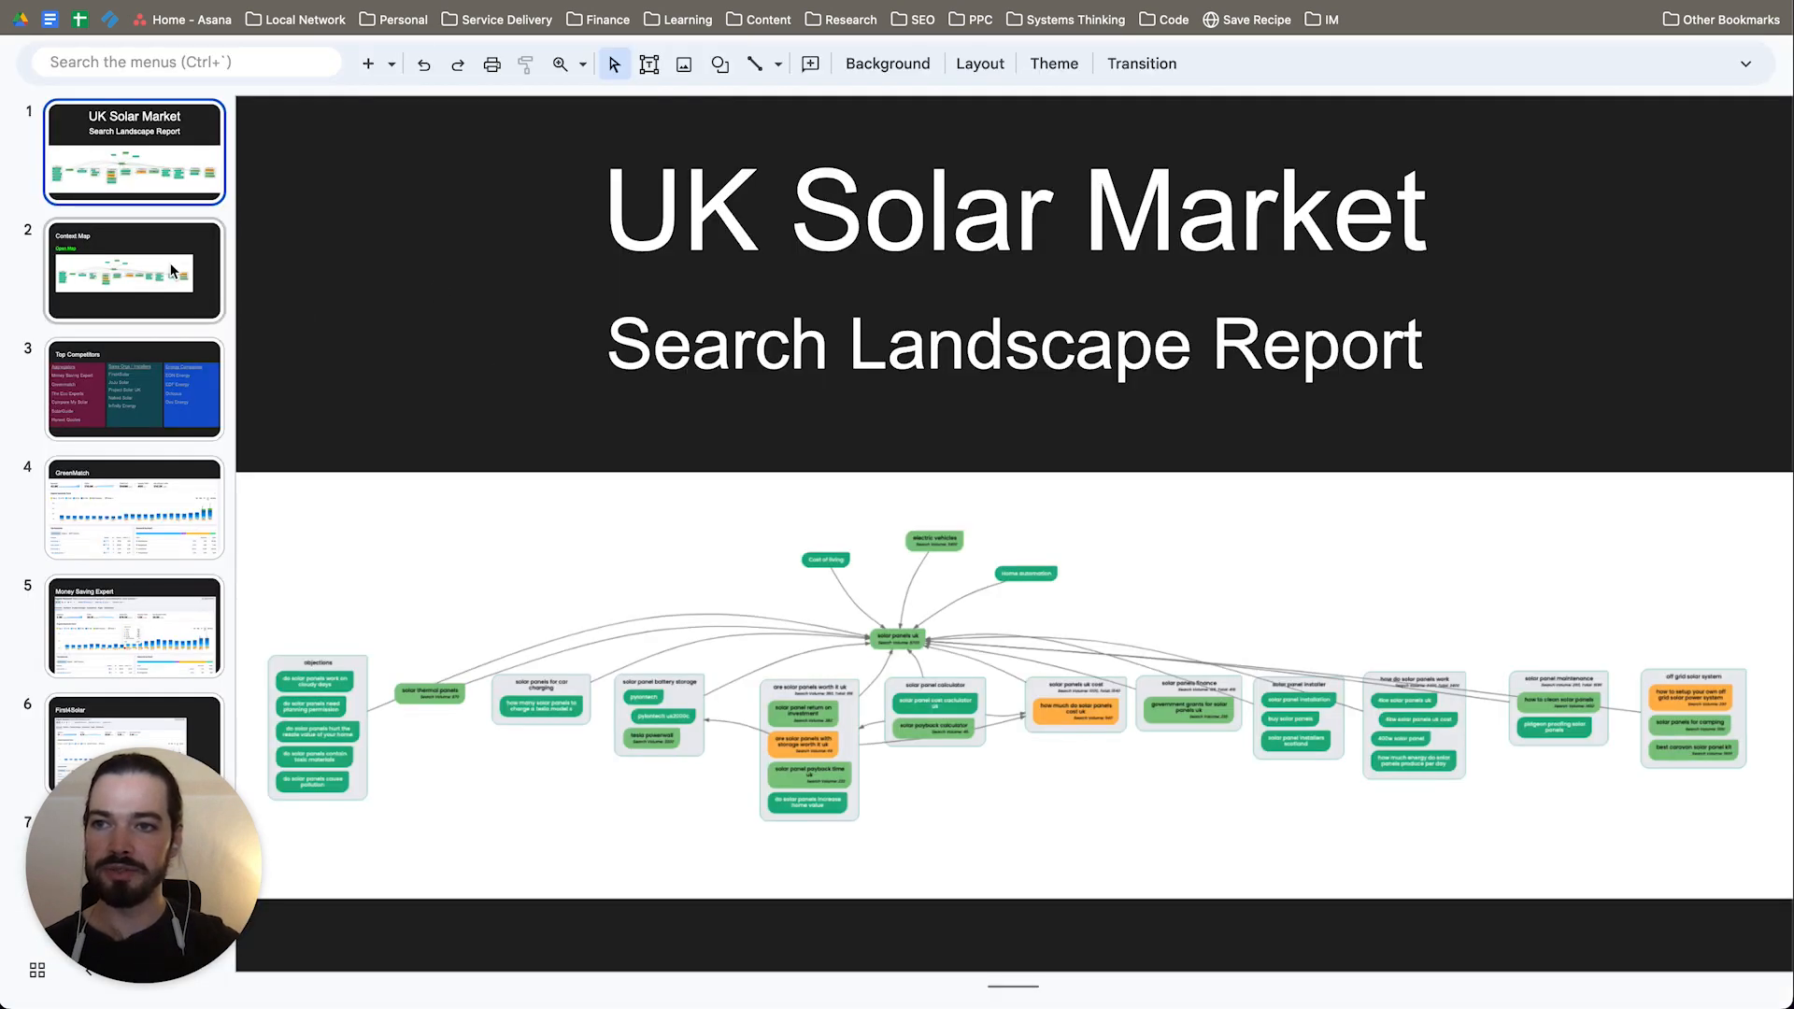
Step: Switch to the UK Solar Market slide deck and view its Context Map and Top Competitors slides
click(172, 272)
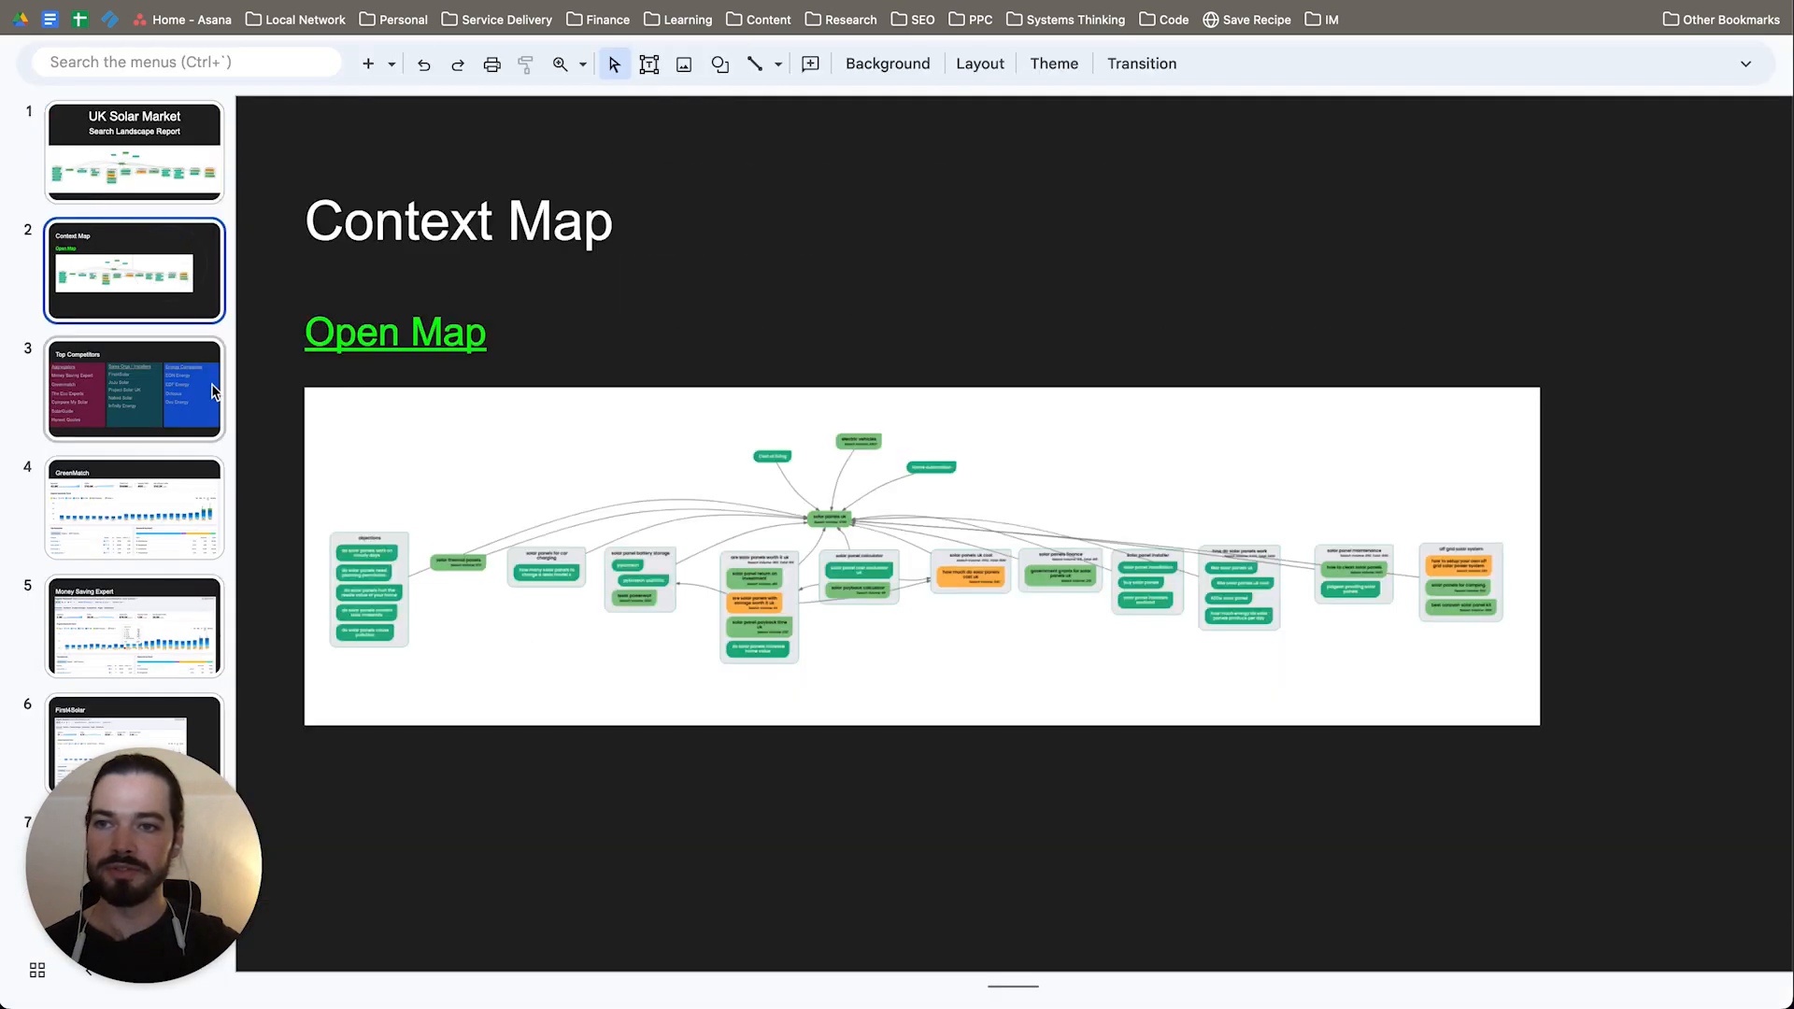
click(140, 420)
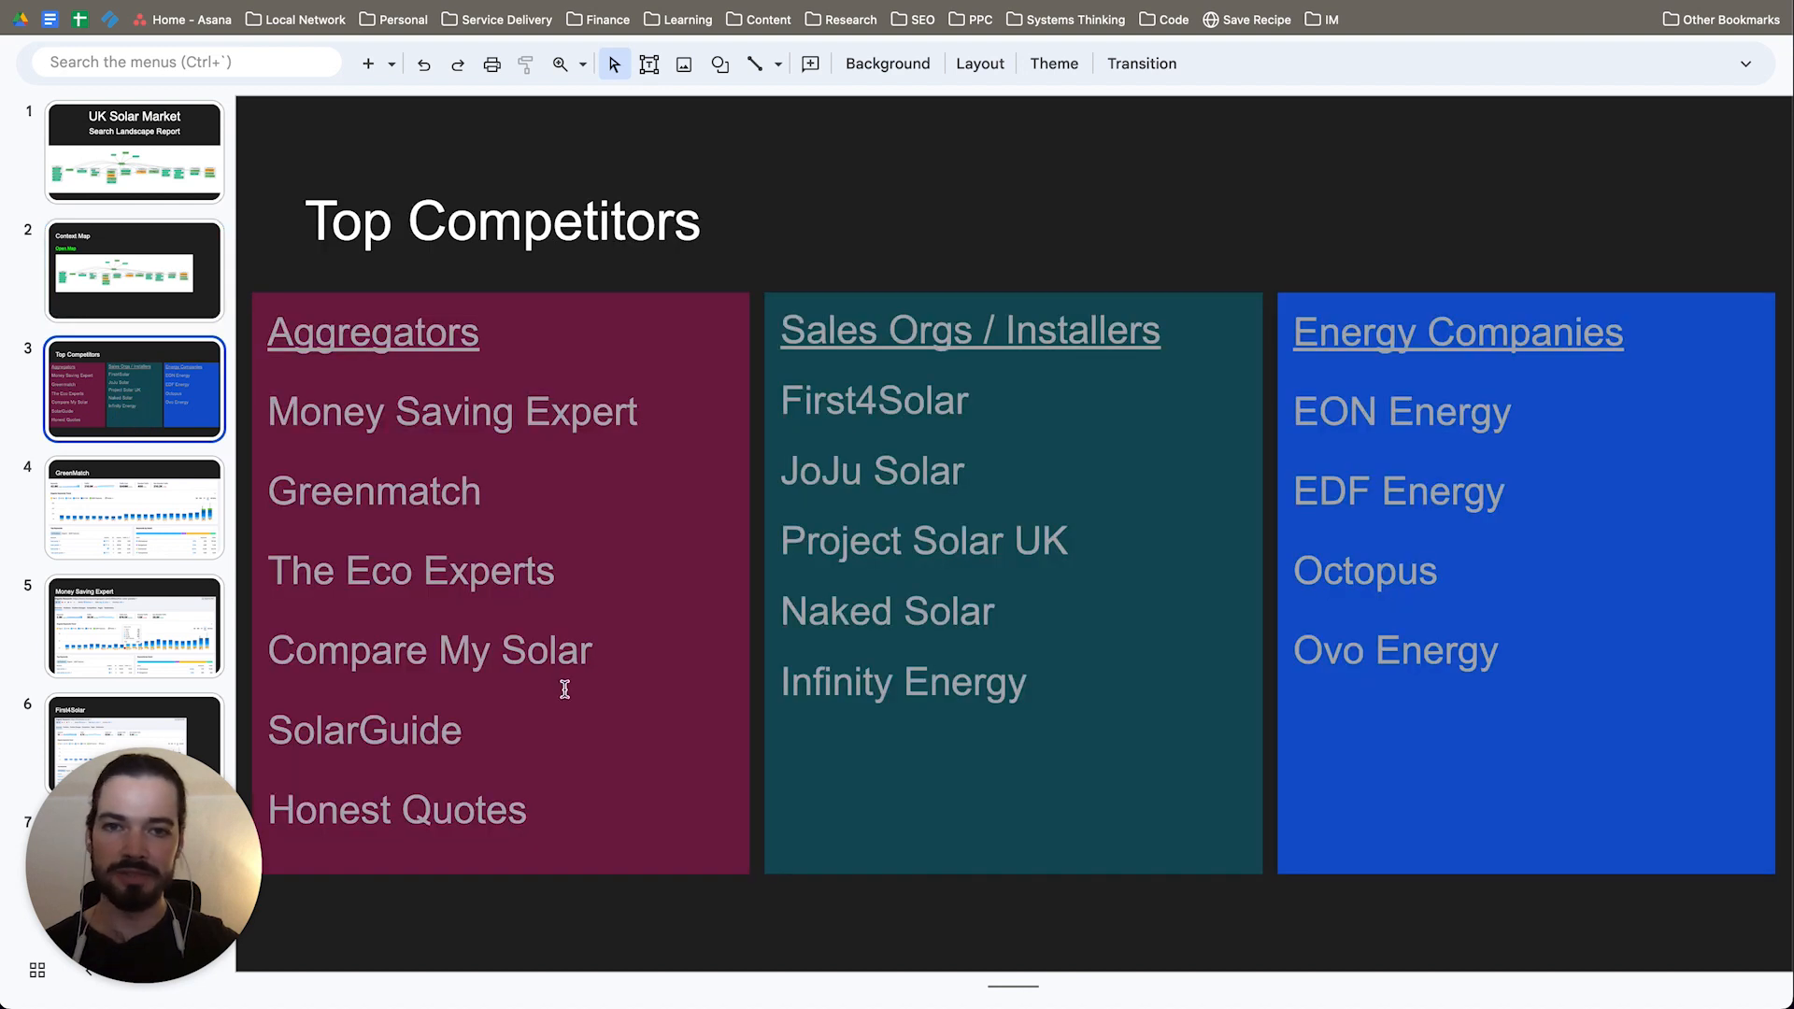
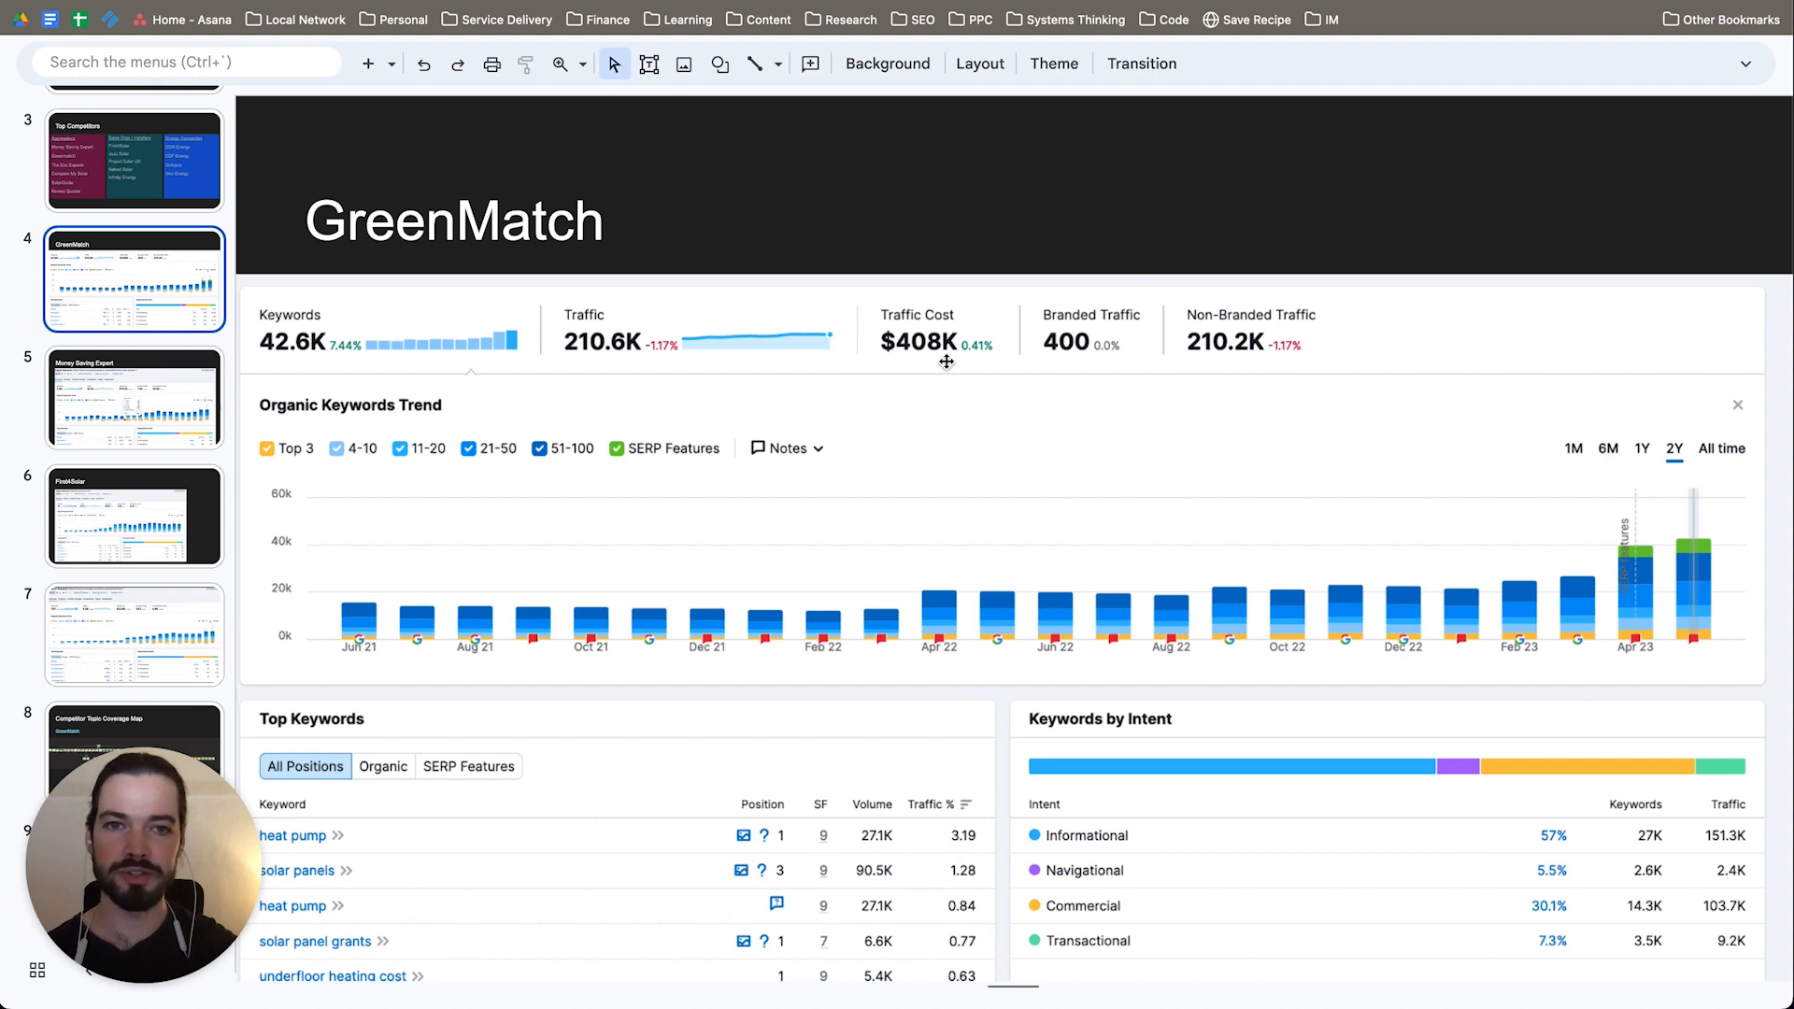
click(946, 362)
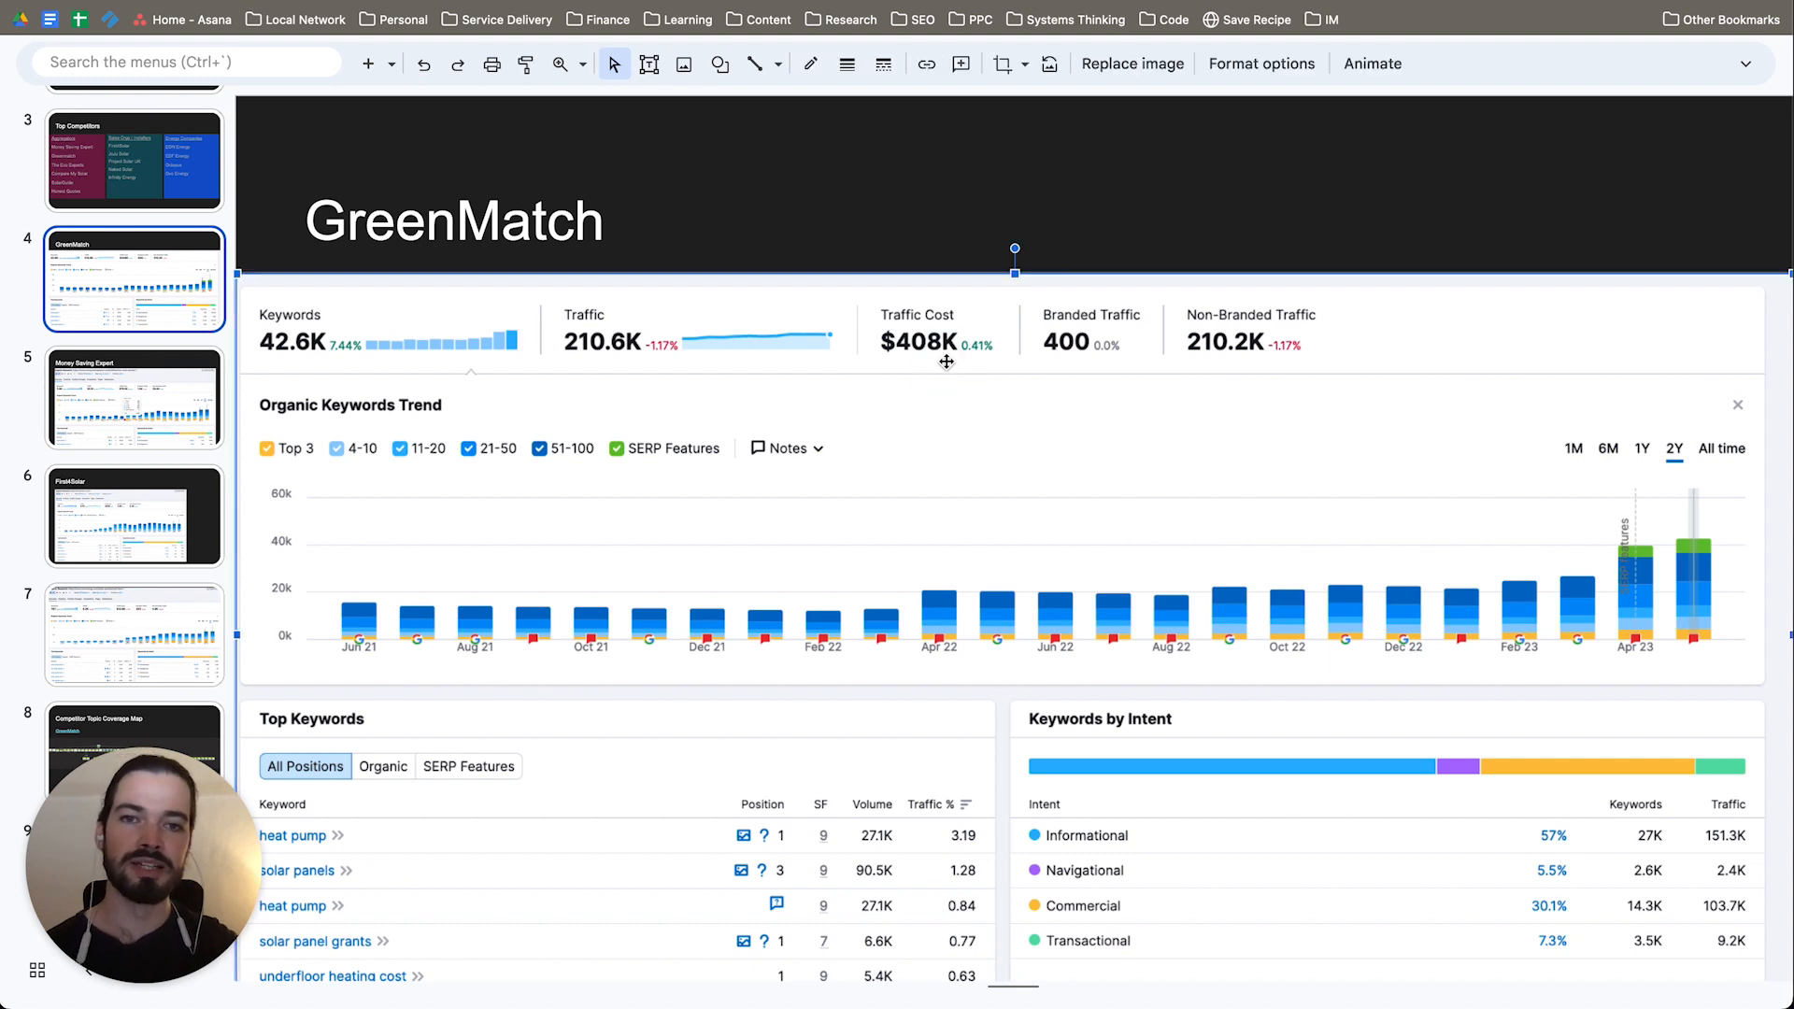
click(1065, 220)
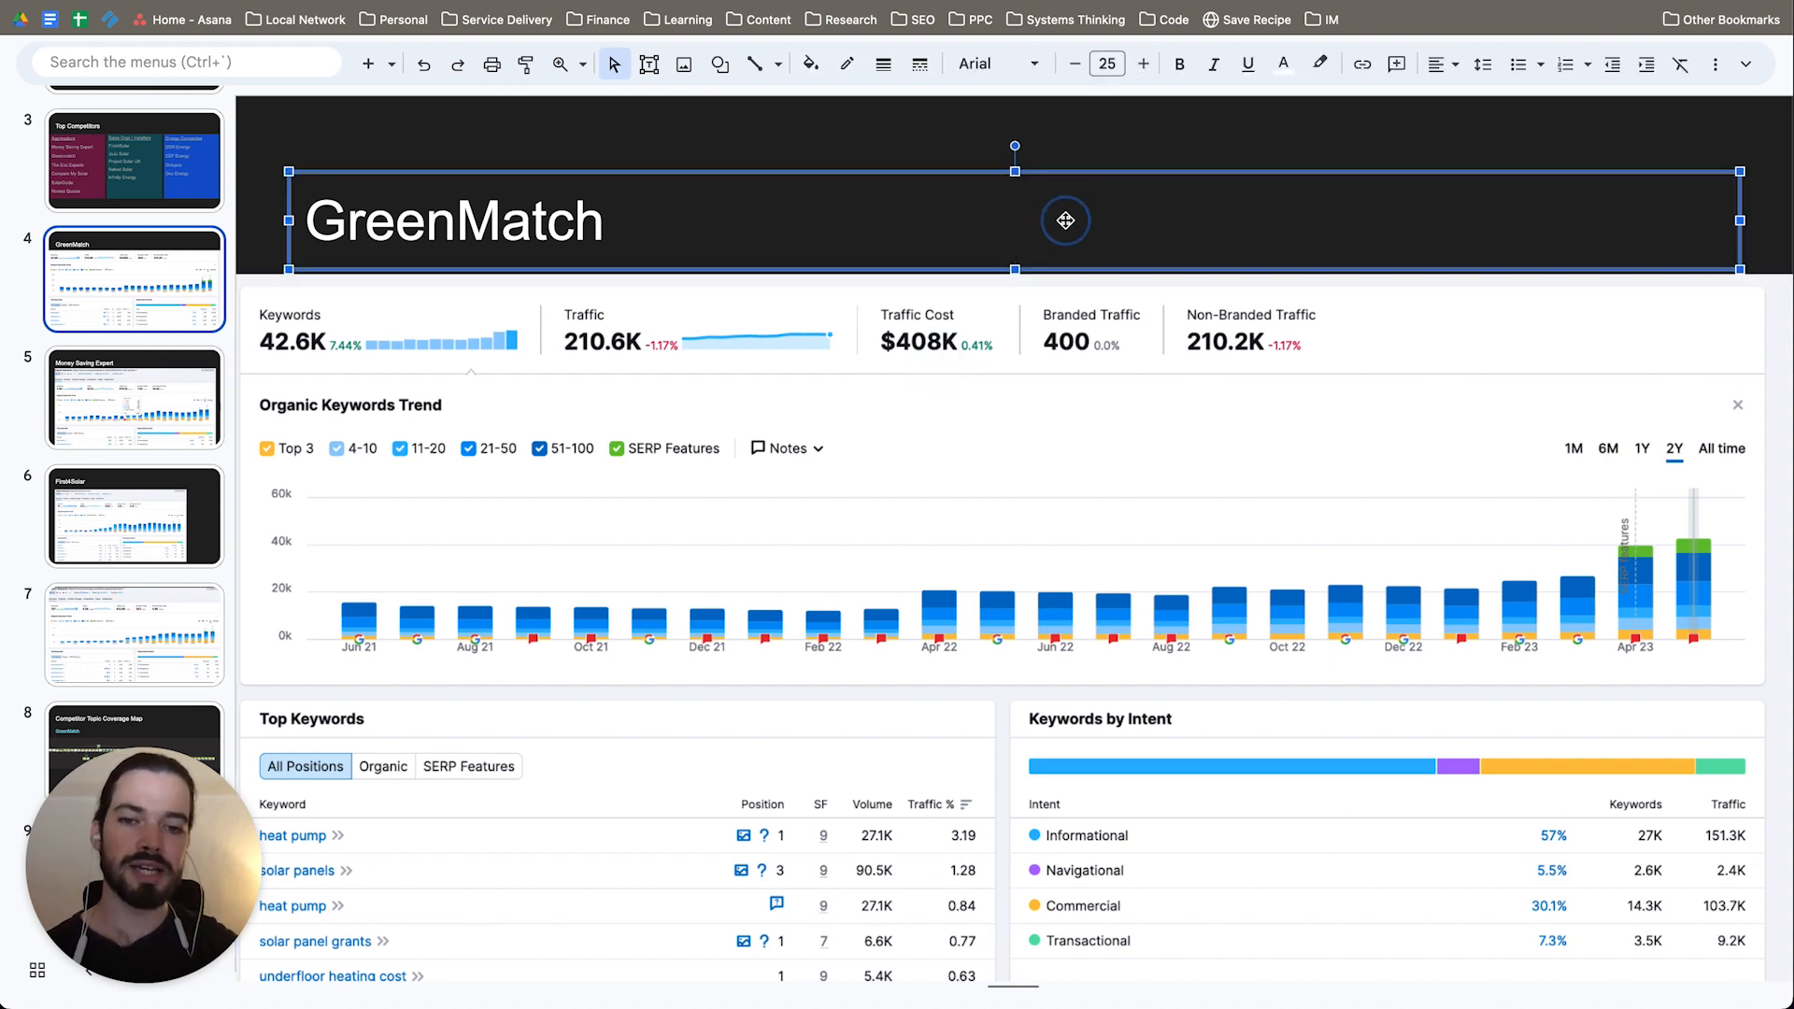
click(1040, 156)
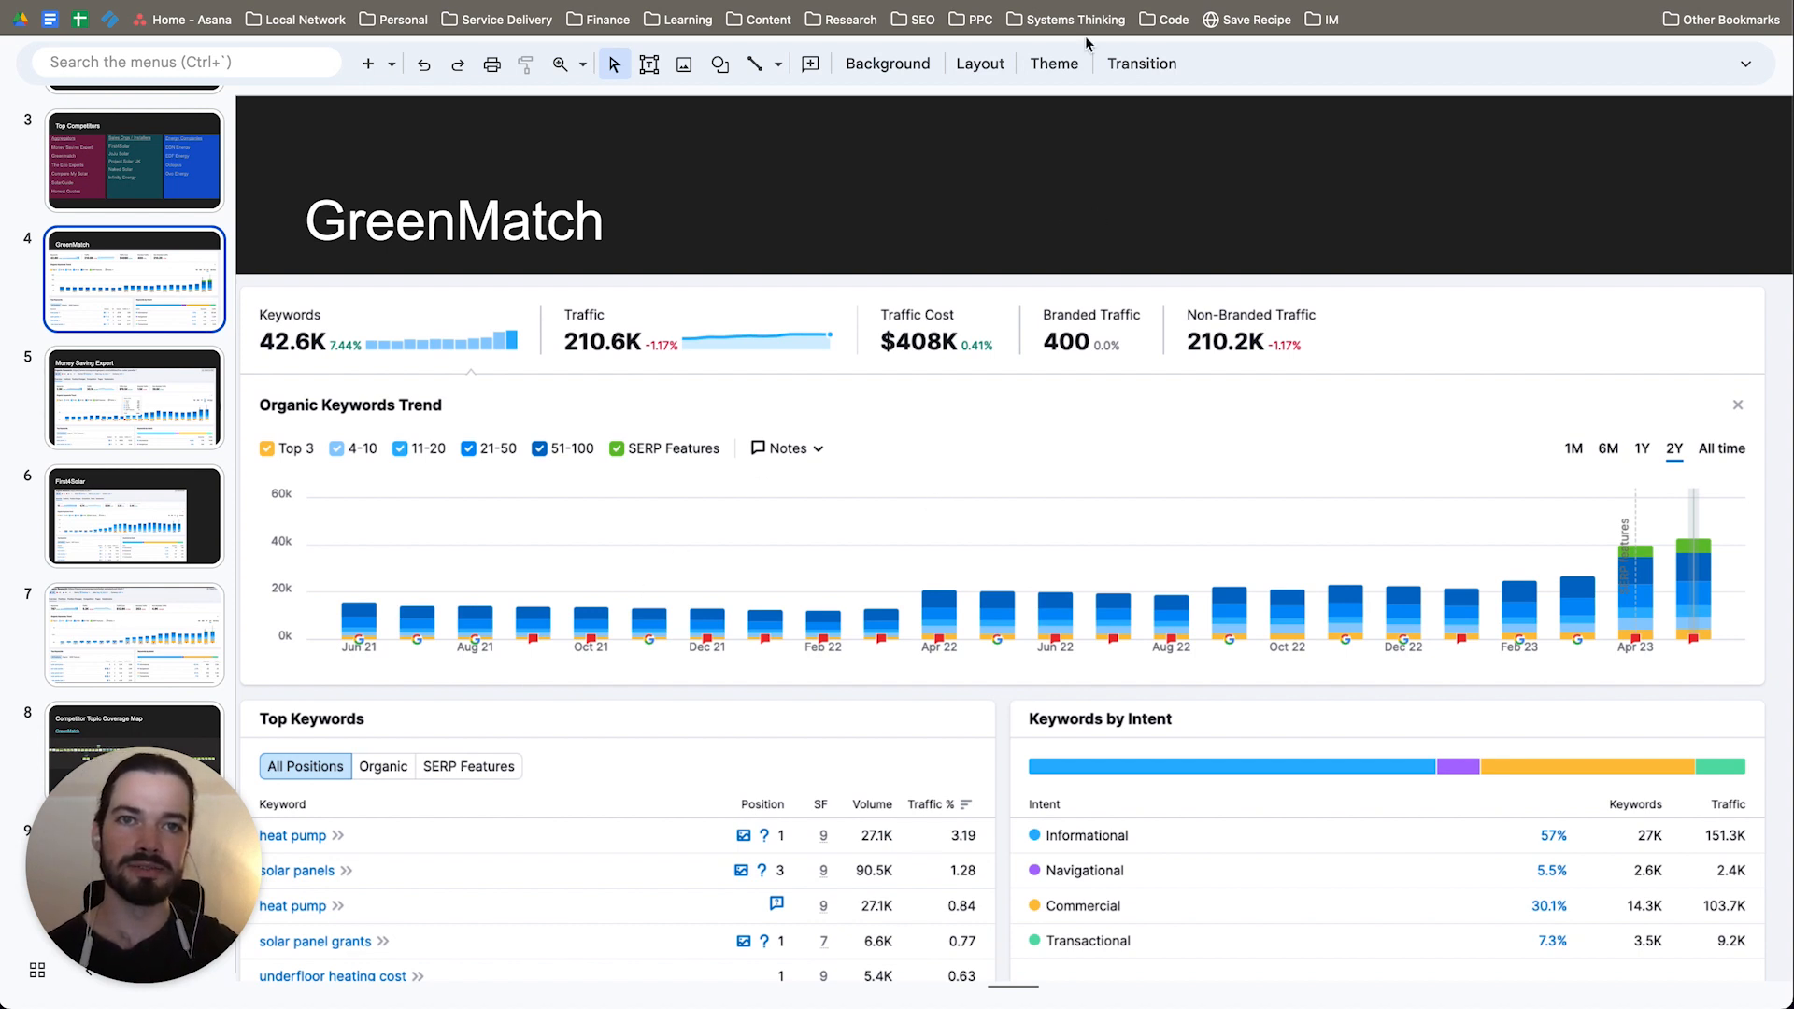
Step: Switch to GreenMatch's sitemap in VisualSitemaps, dismiss the pop-up notice, and close the Solar Panels for Motorhomes page preview
click(1075, 2)
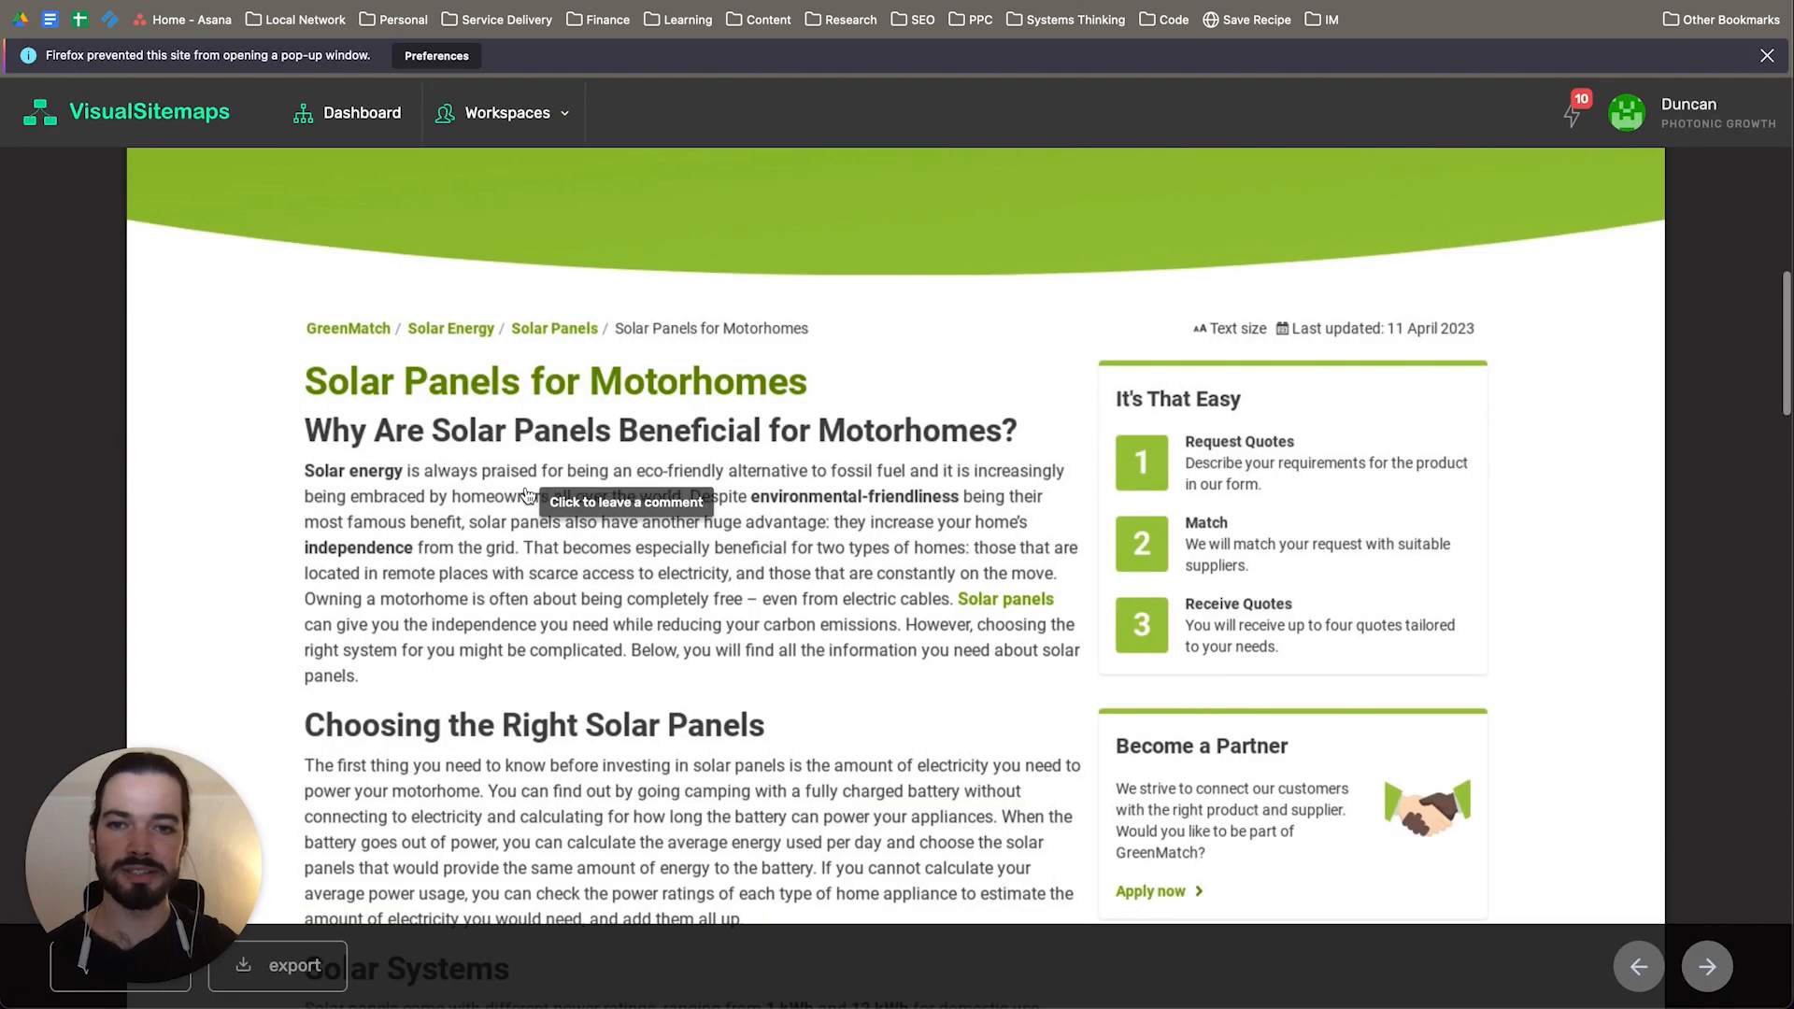
click(1766, 63)
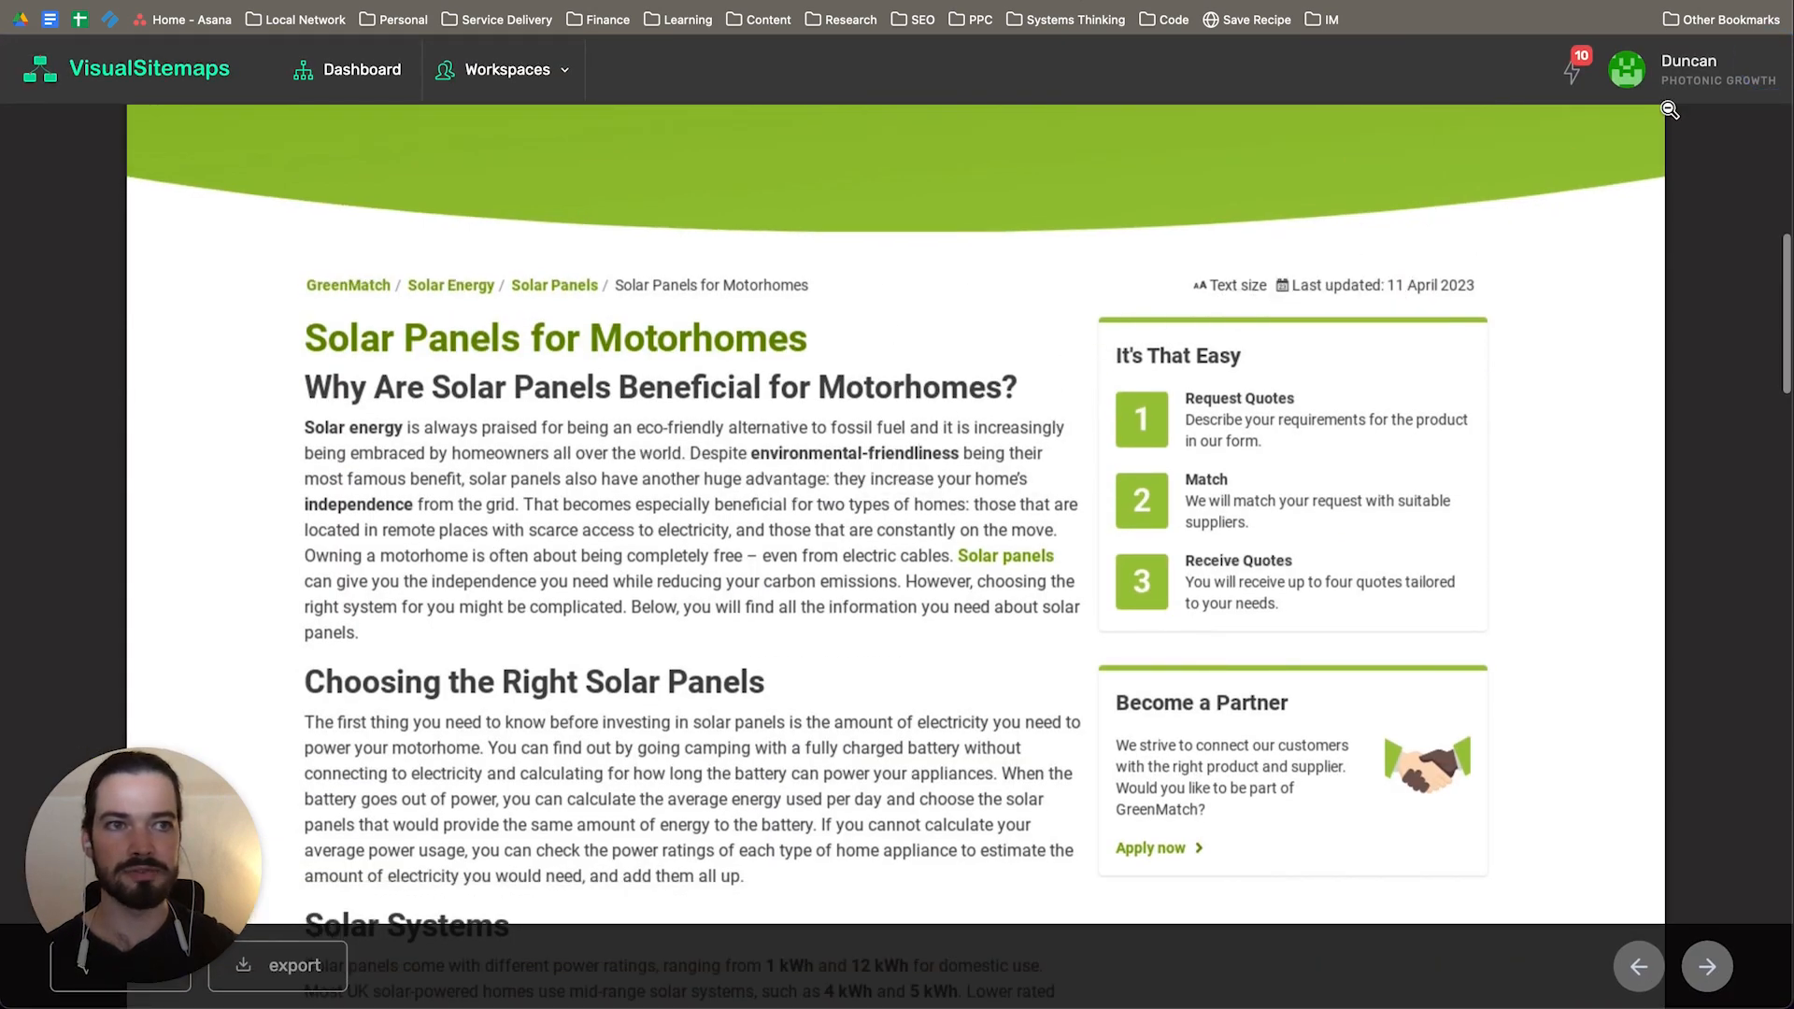
scroll(1175, 422, up, 10)
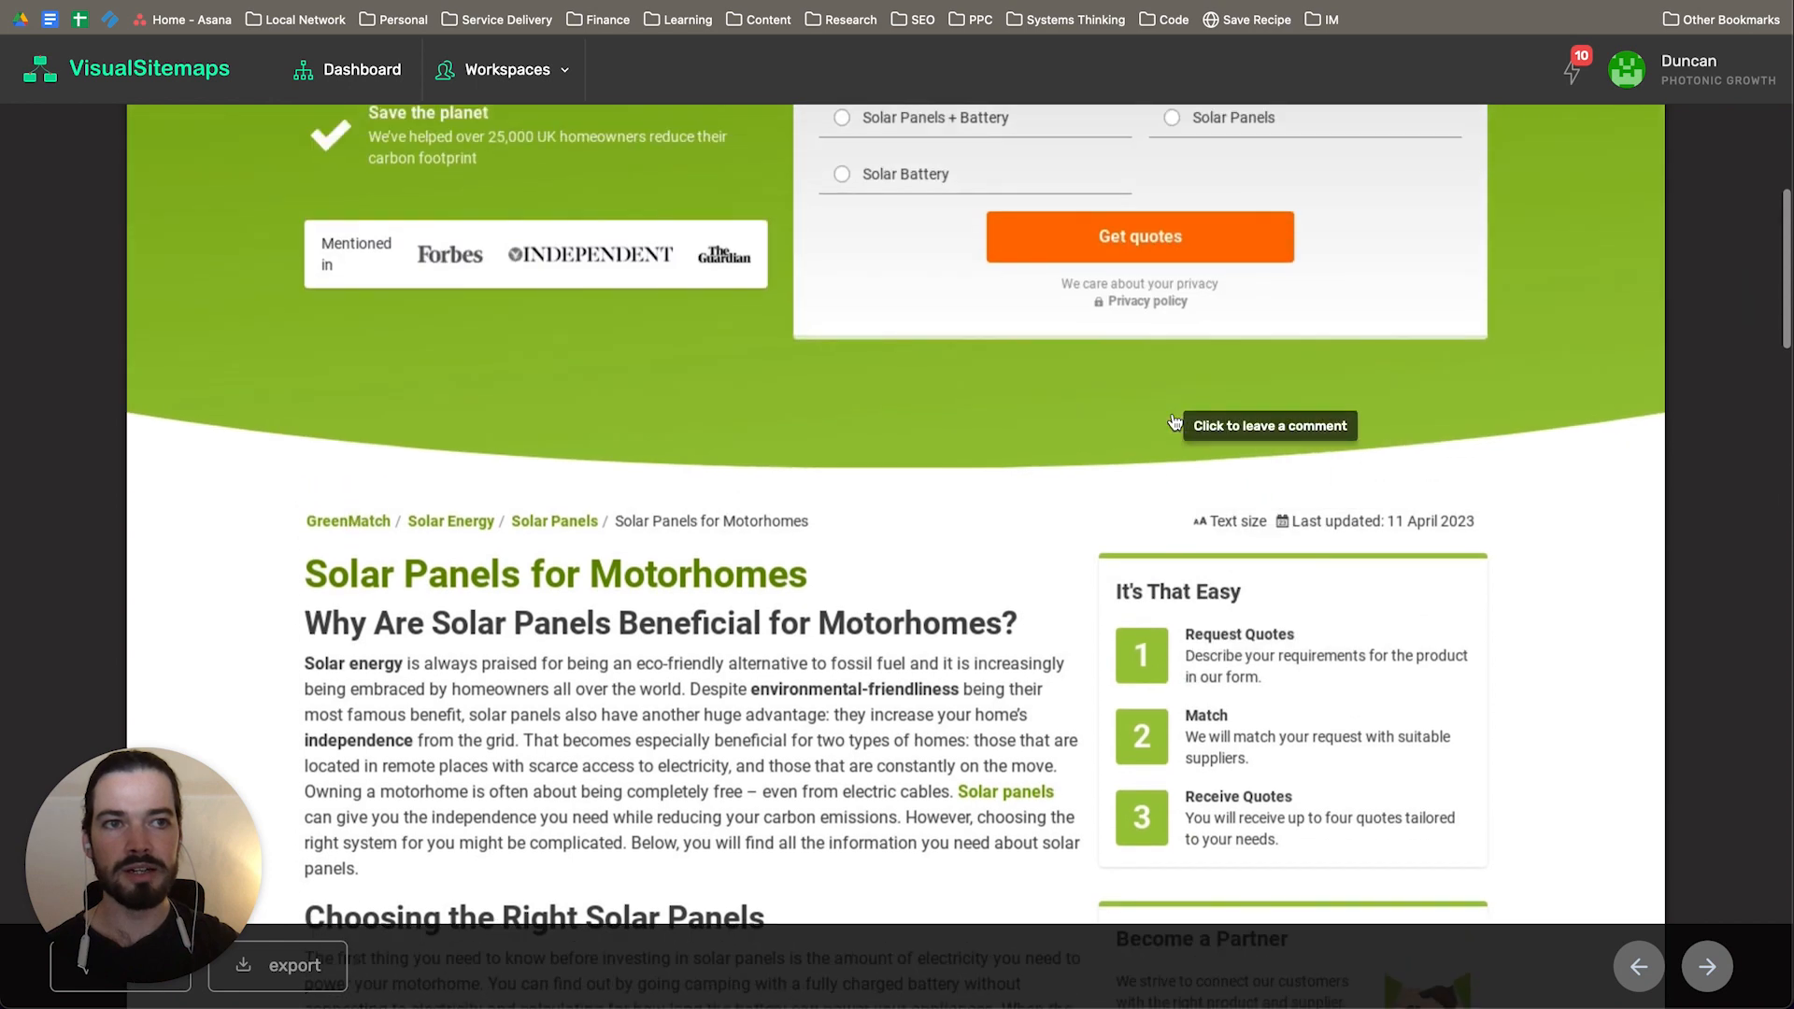
click(1656, 225)
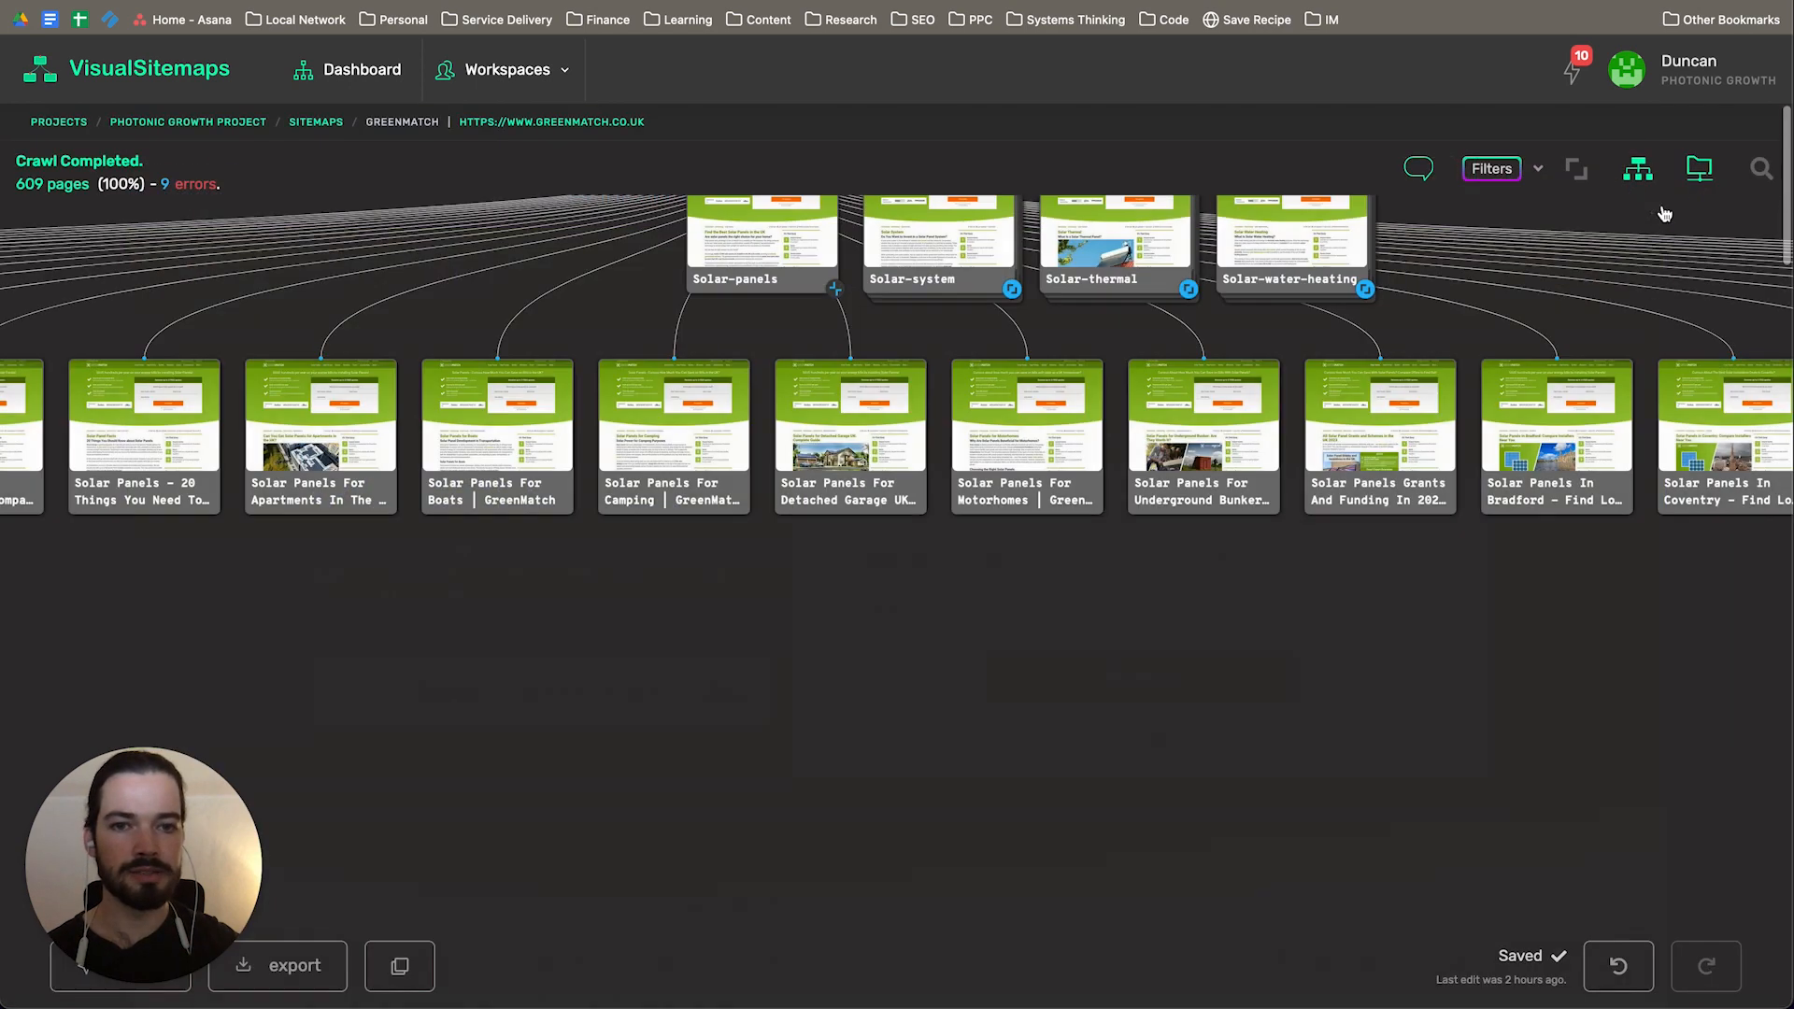
Step: Review the GreenMatch sitemap from the solar panel pages across to the Photovoltaics, Heat-pump and other top-level topic categories
drag(508, 596, 876, 813)
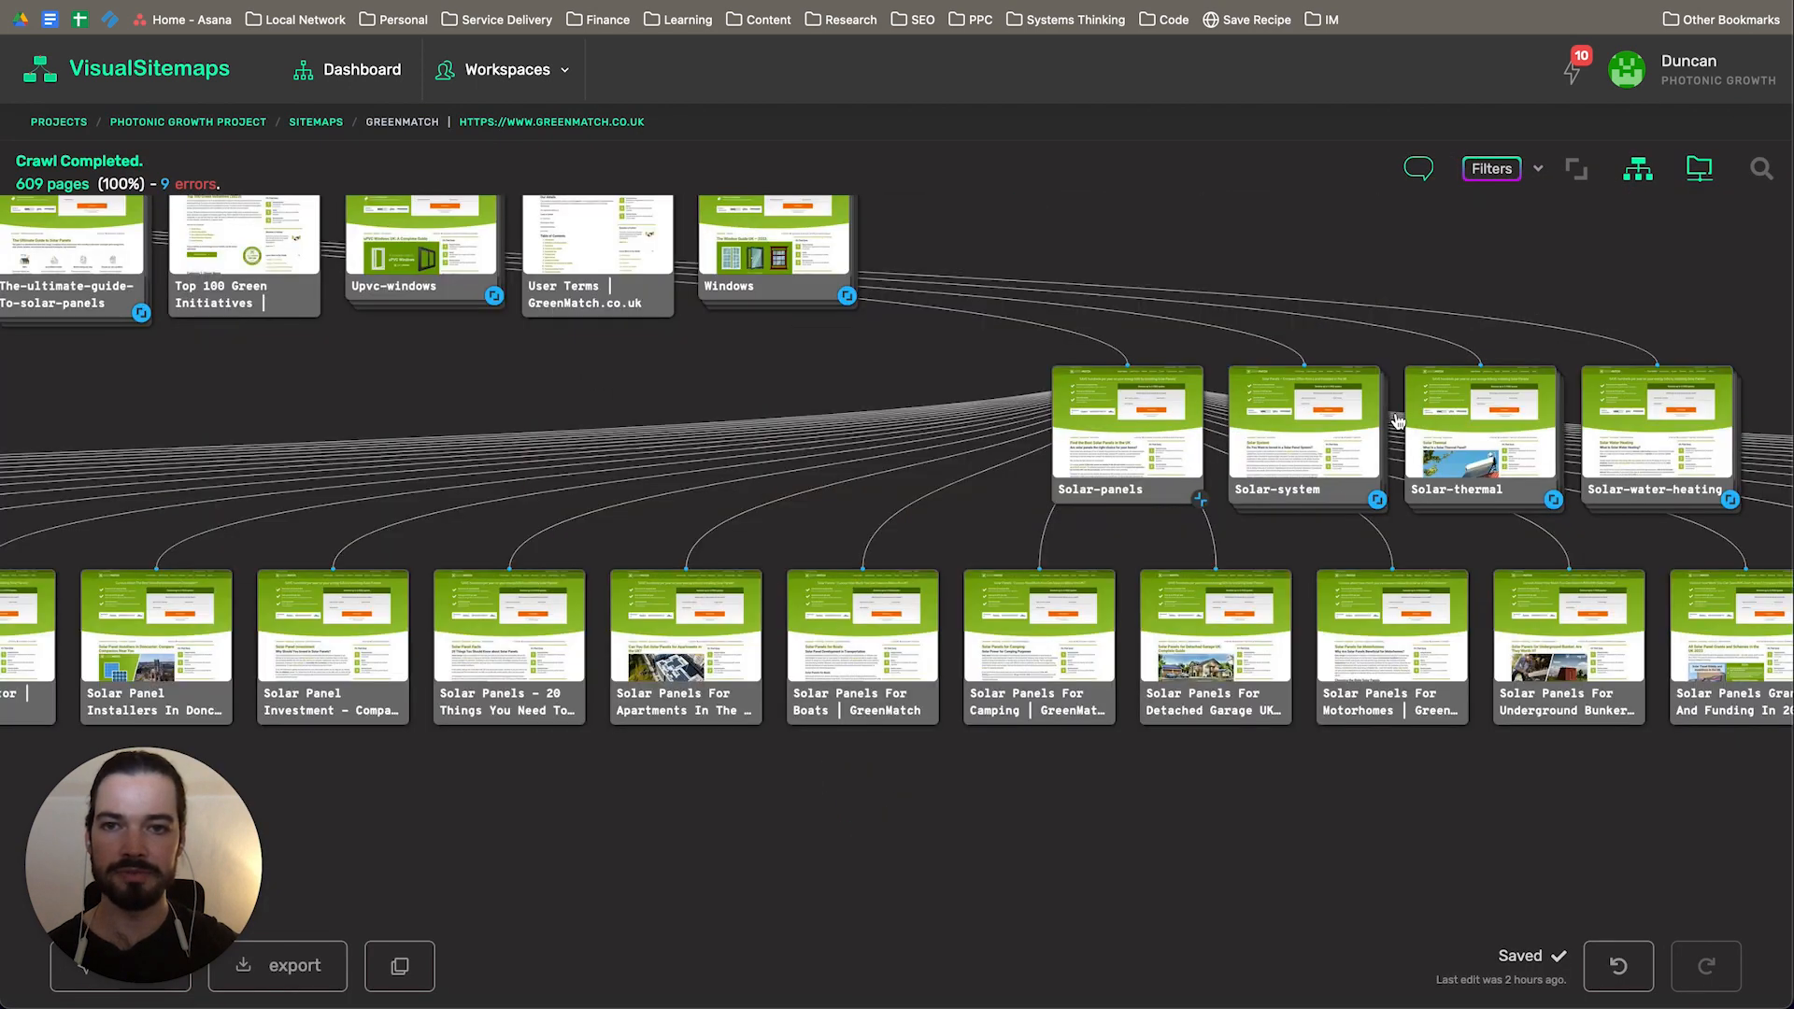
drag(440, 384, 869, 509)
drag(280, 485, 1122, 492)
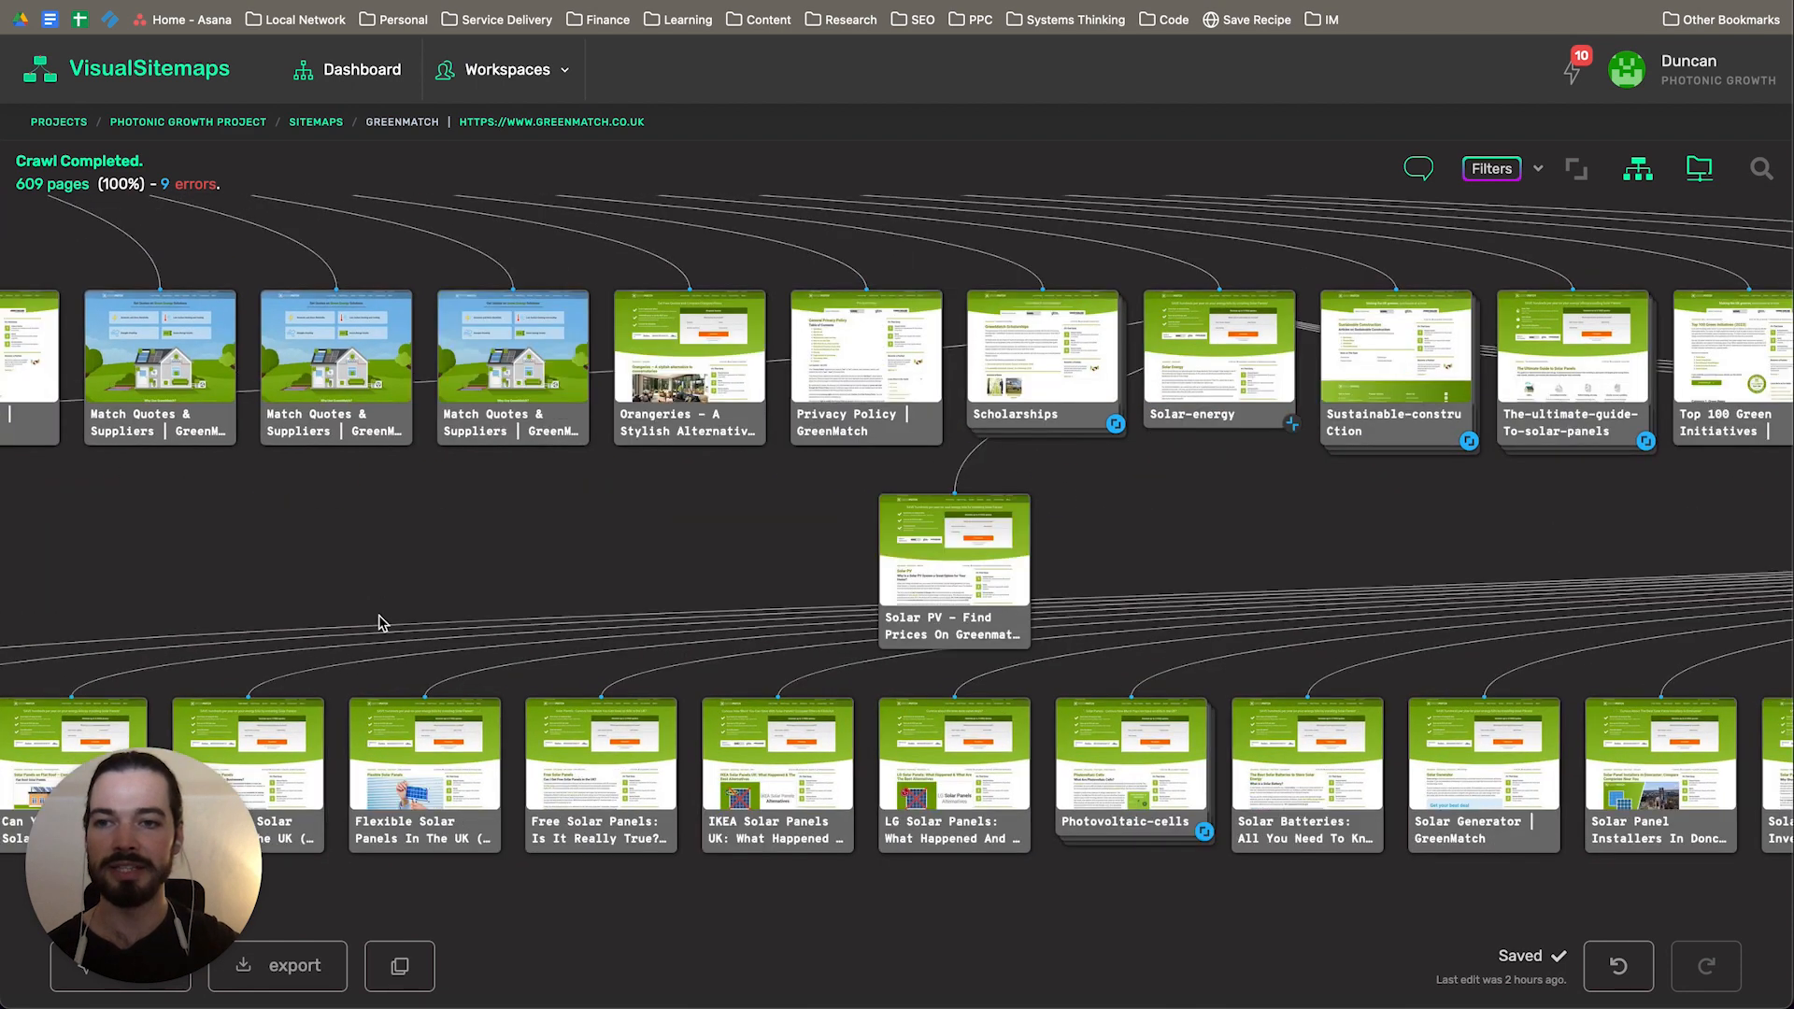
drag(234, 547, 1026, 545)
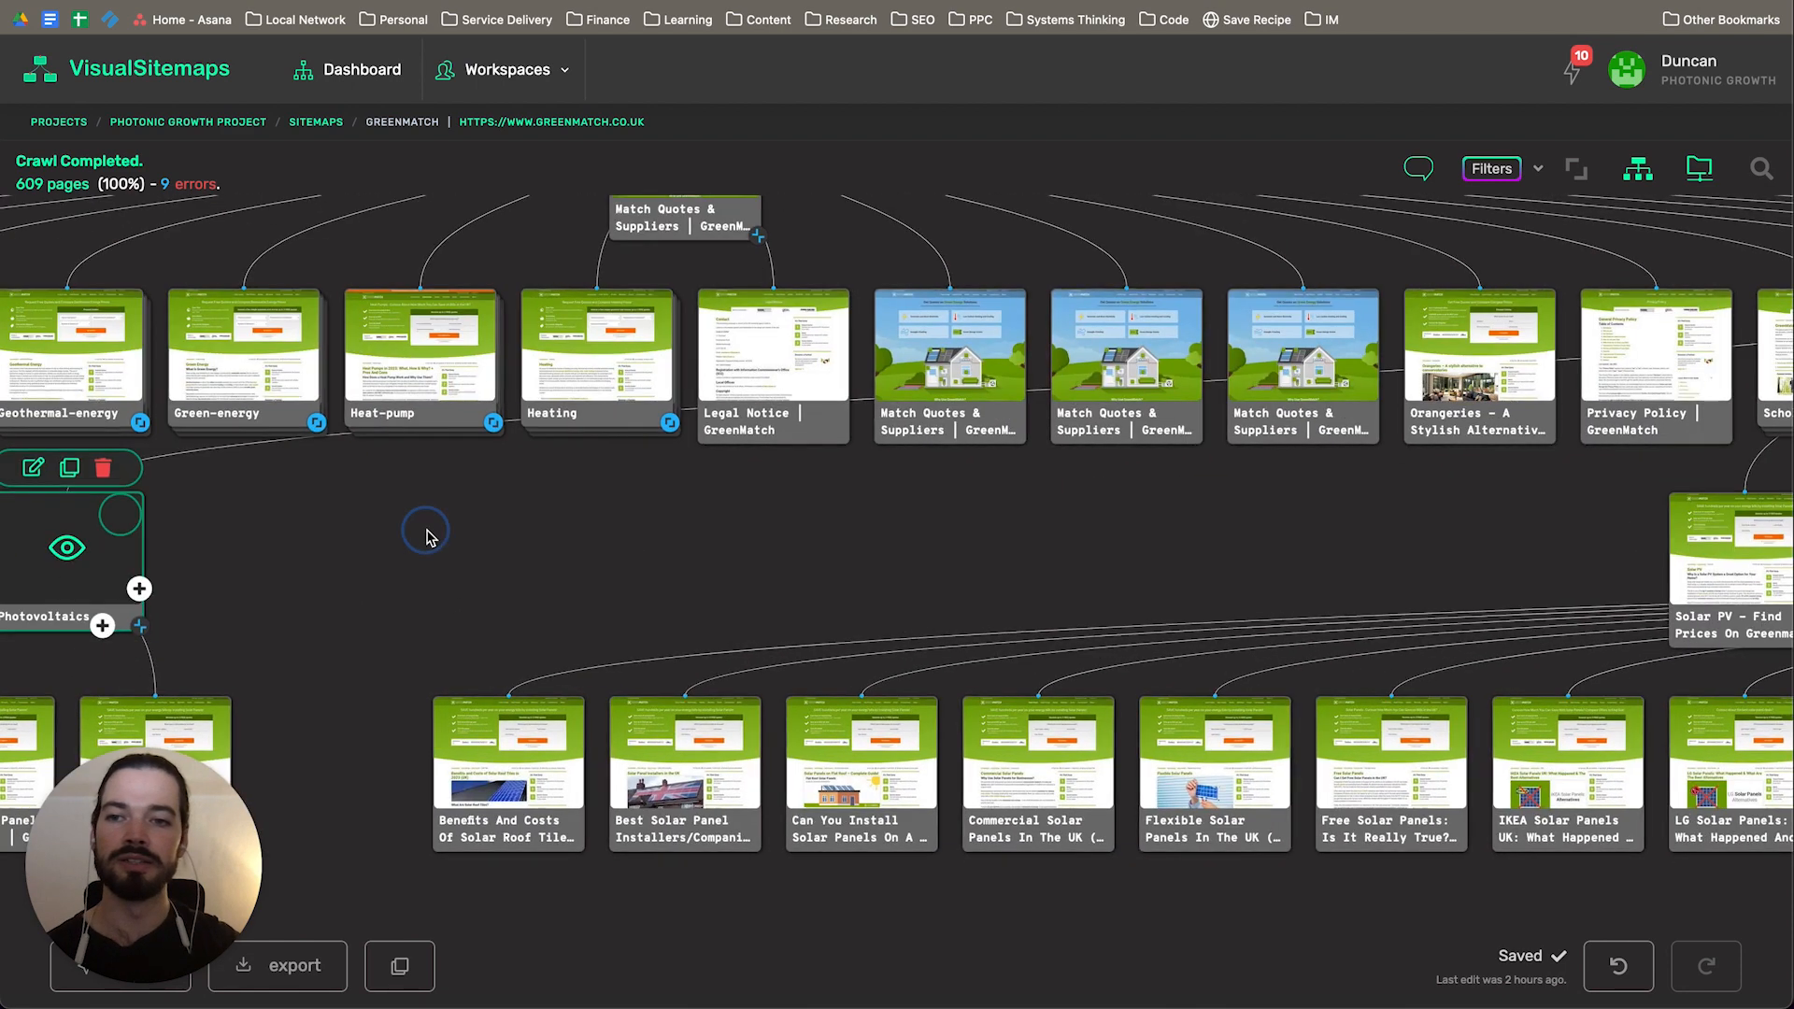
drag(428, 532, 1161, 532)
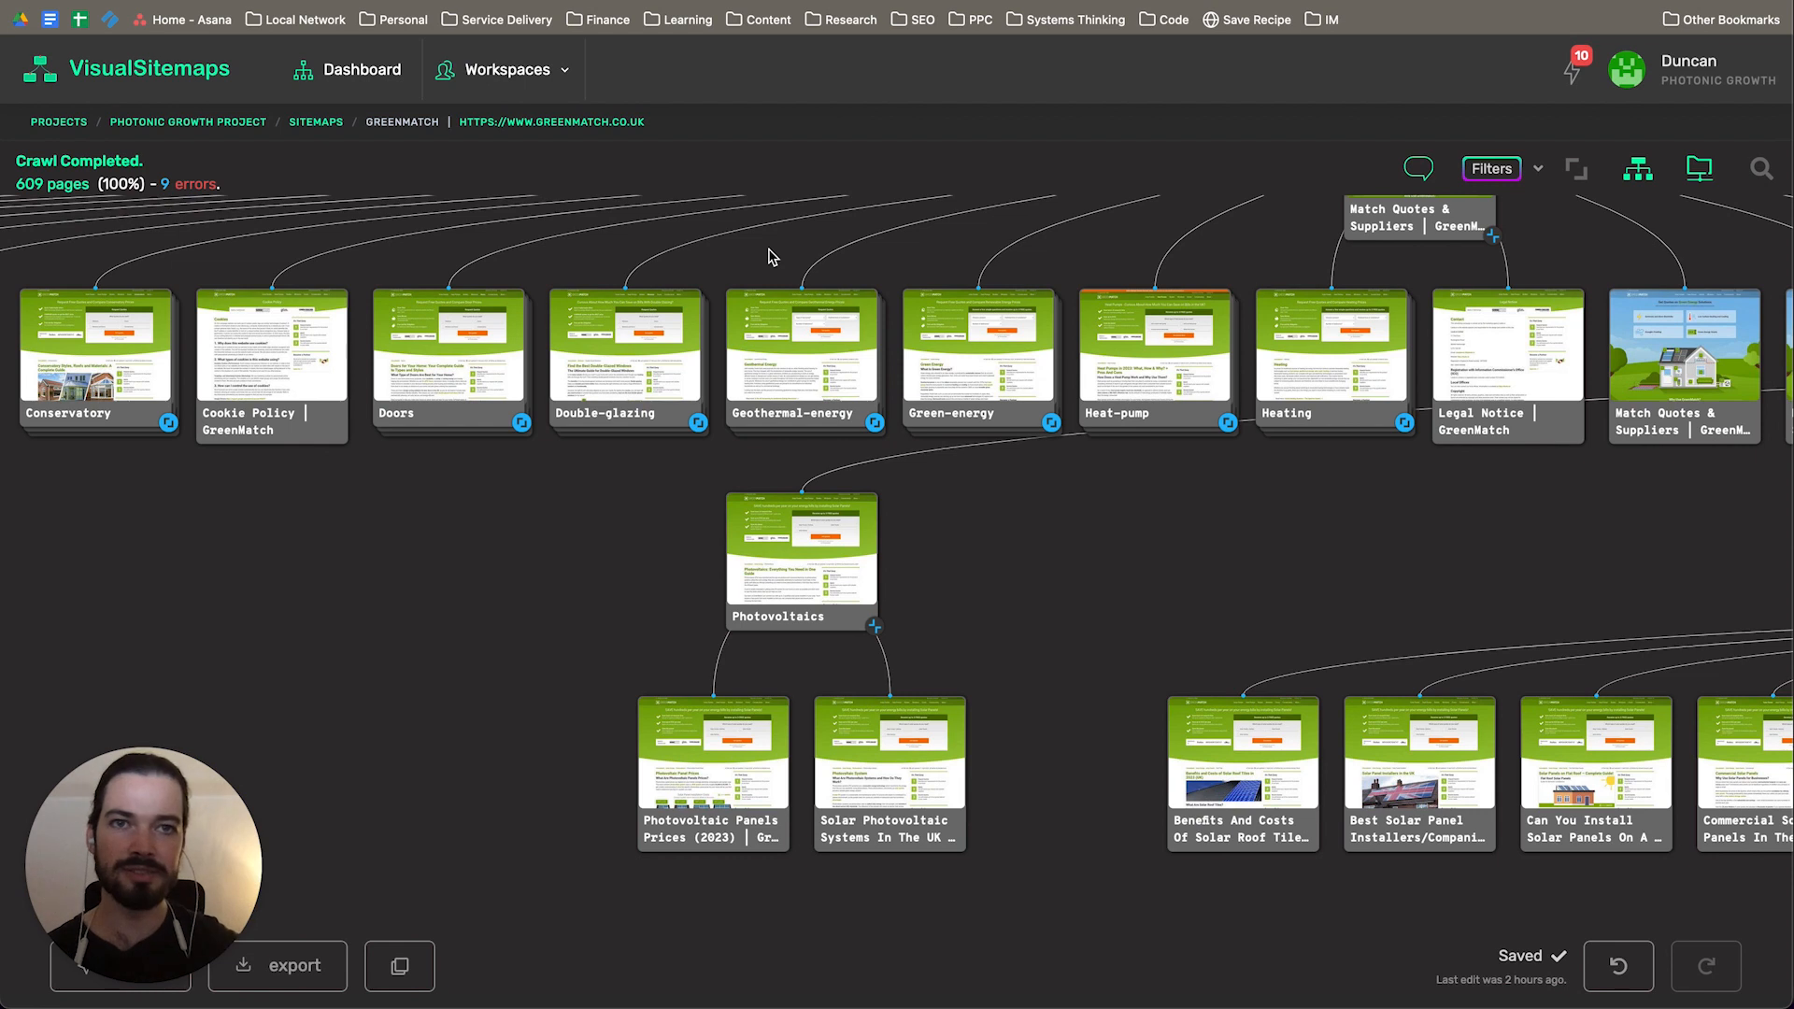
mouse_move(1132, 362)
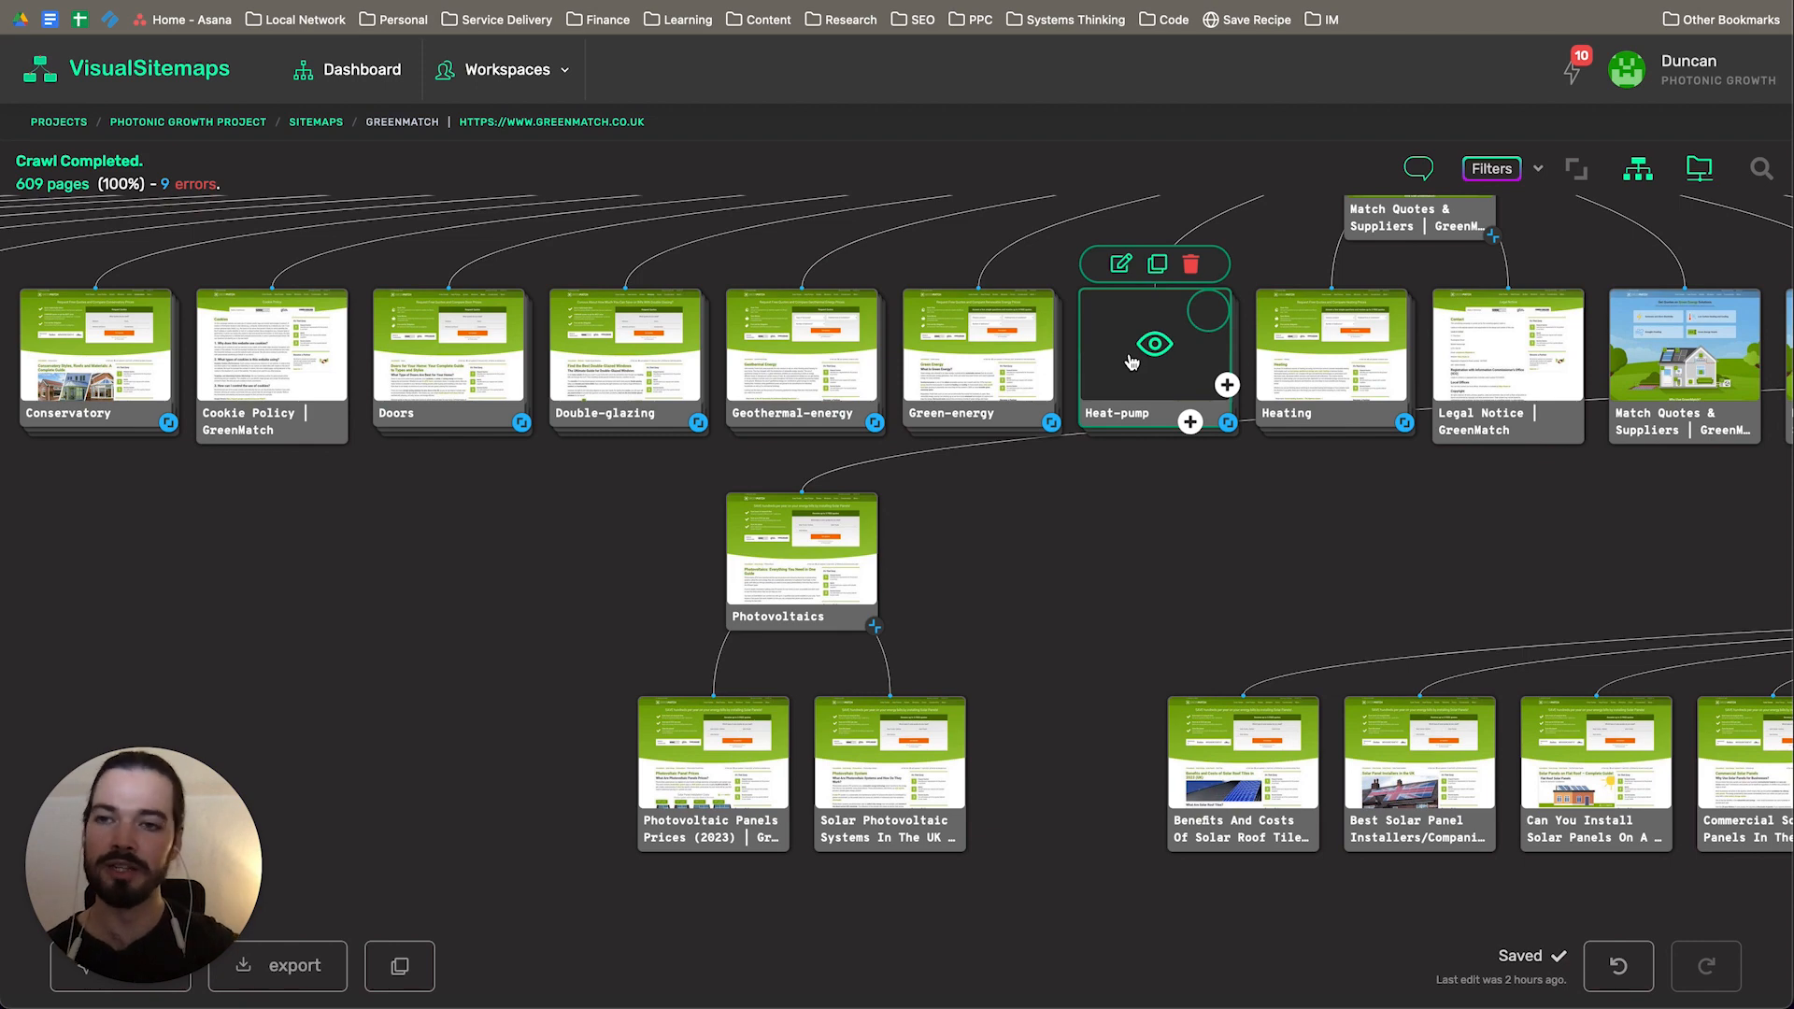
drag(1313, 587, 969, 505)
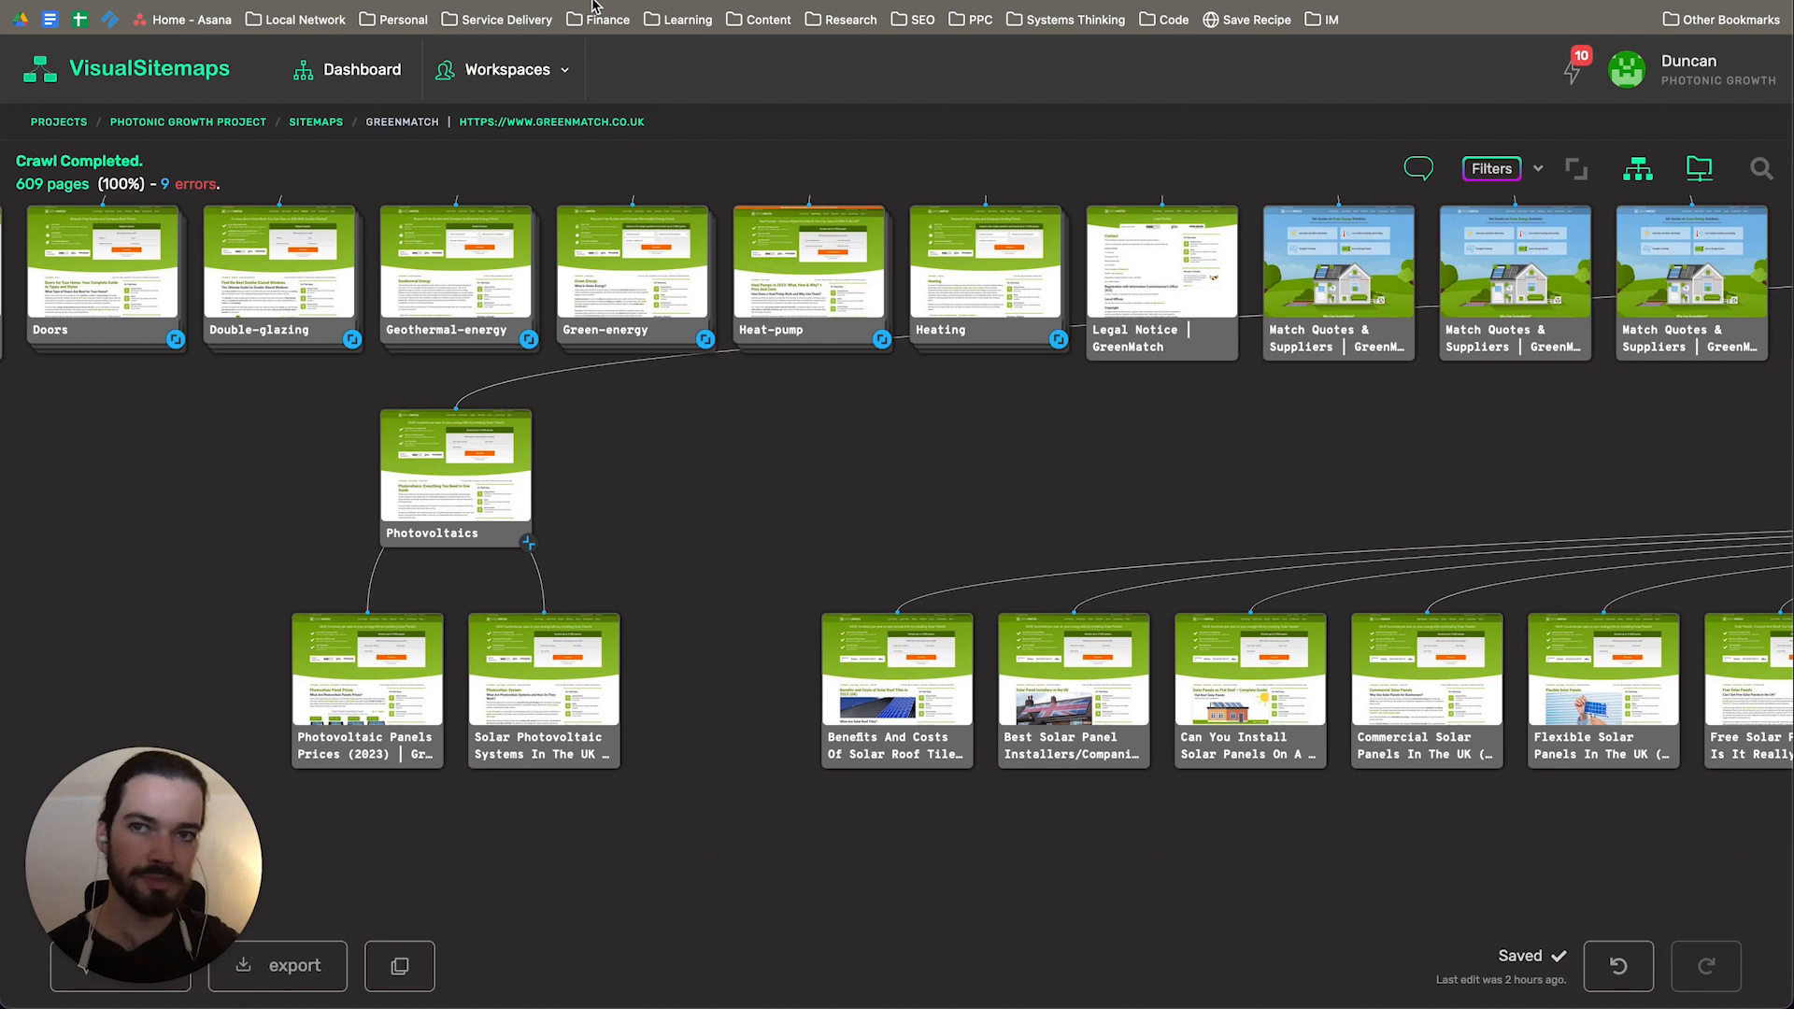
Step: Return to the UK Solar Market slide deck and view the First4Solar and E.ON Energy organic research slides
click(280, 2)
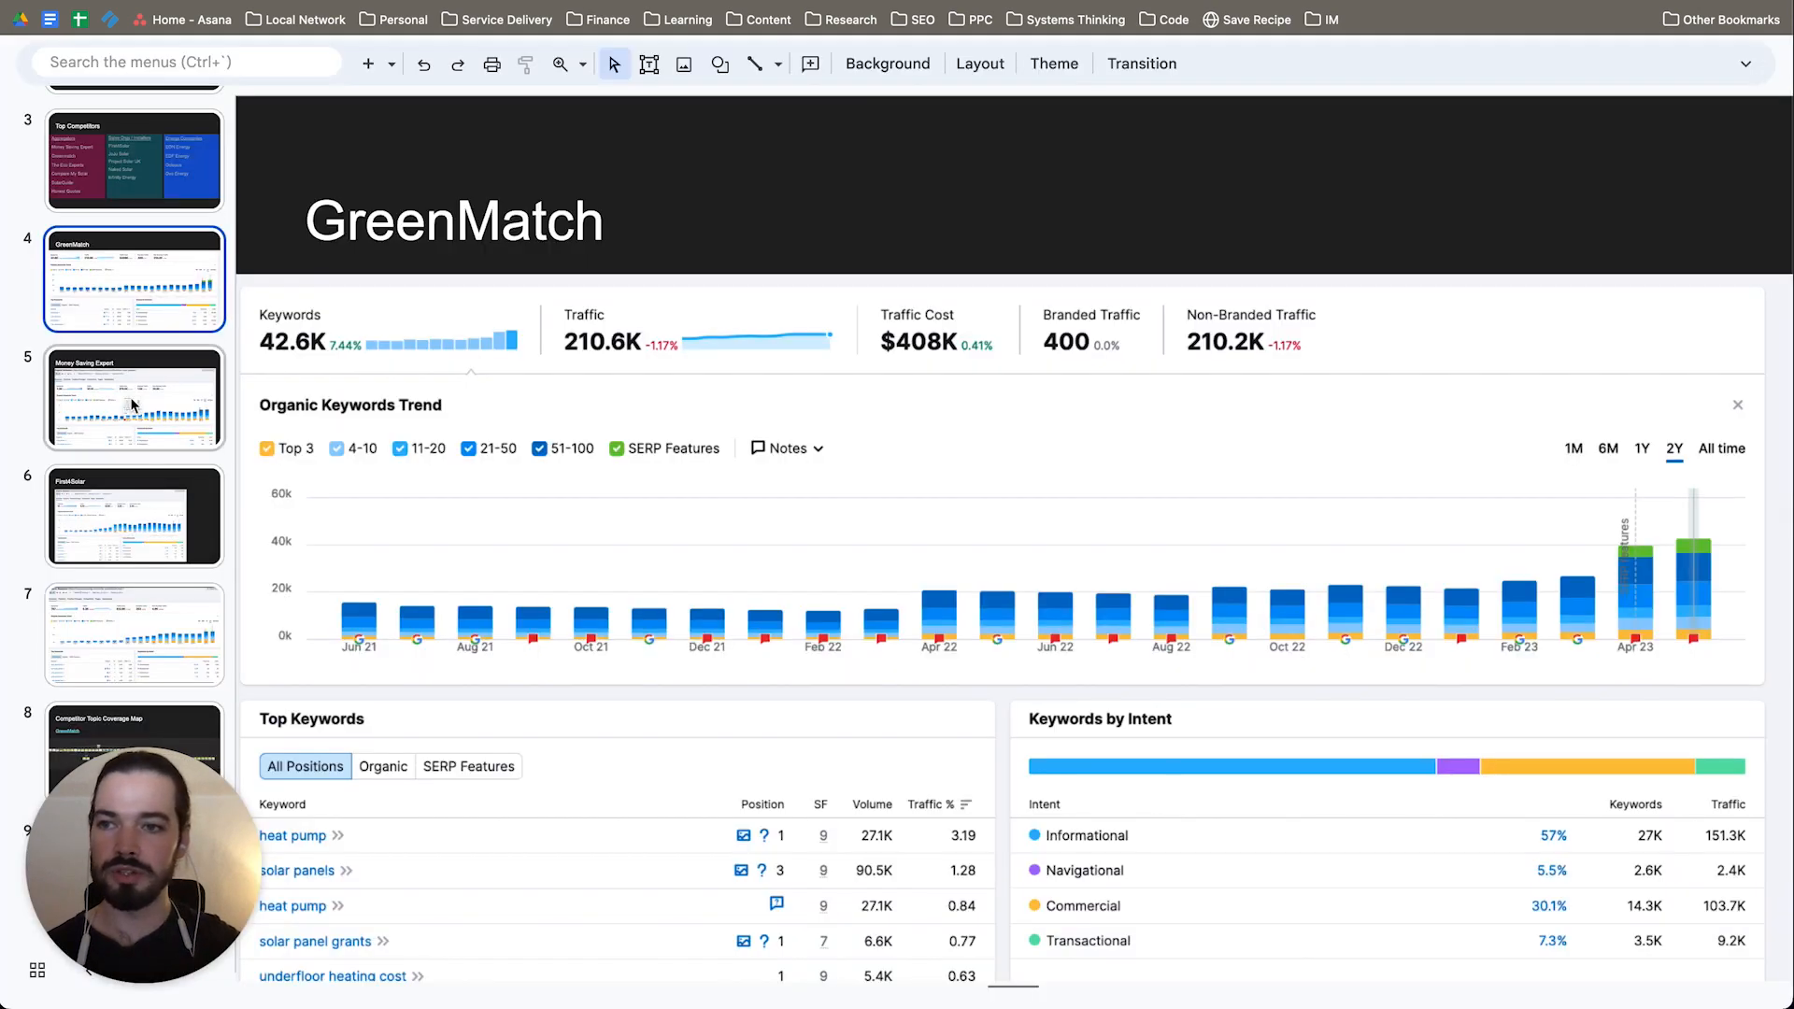
click(142, 499)
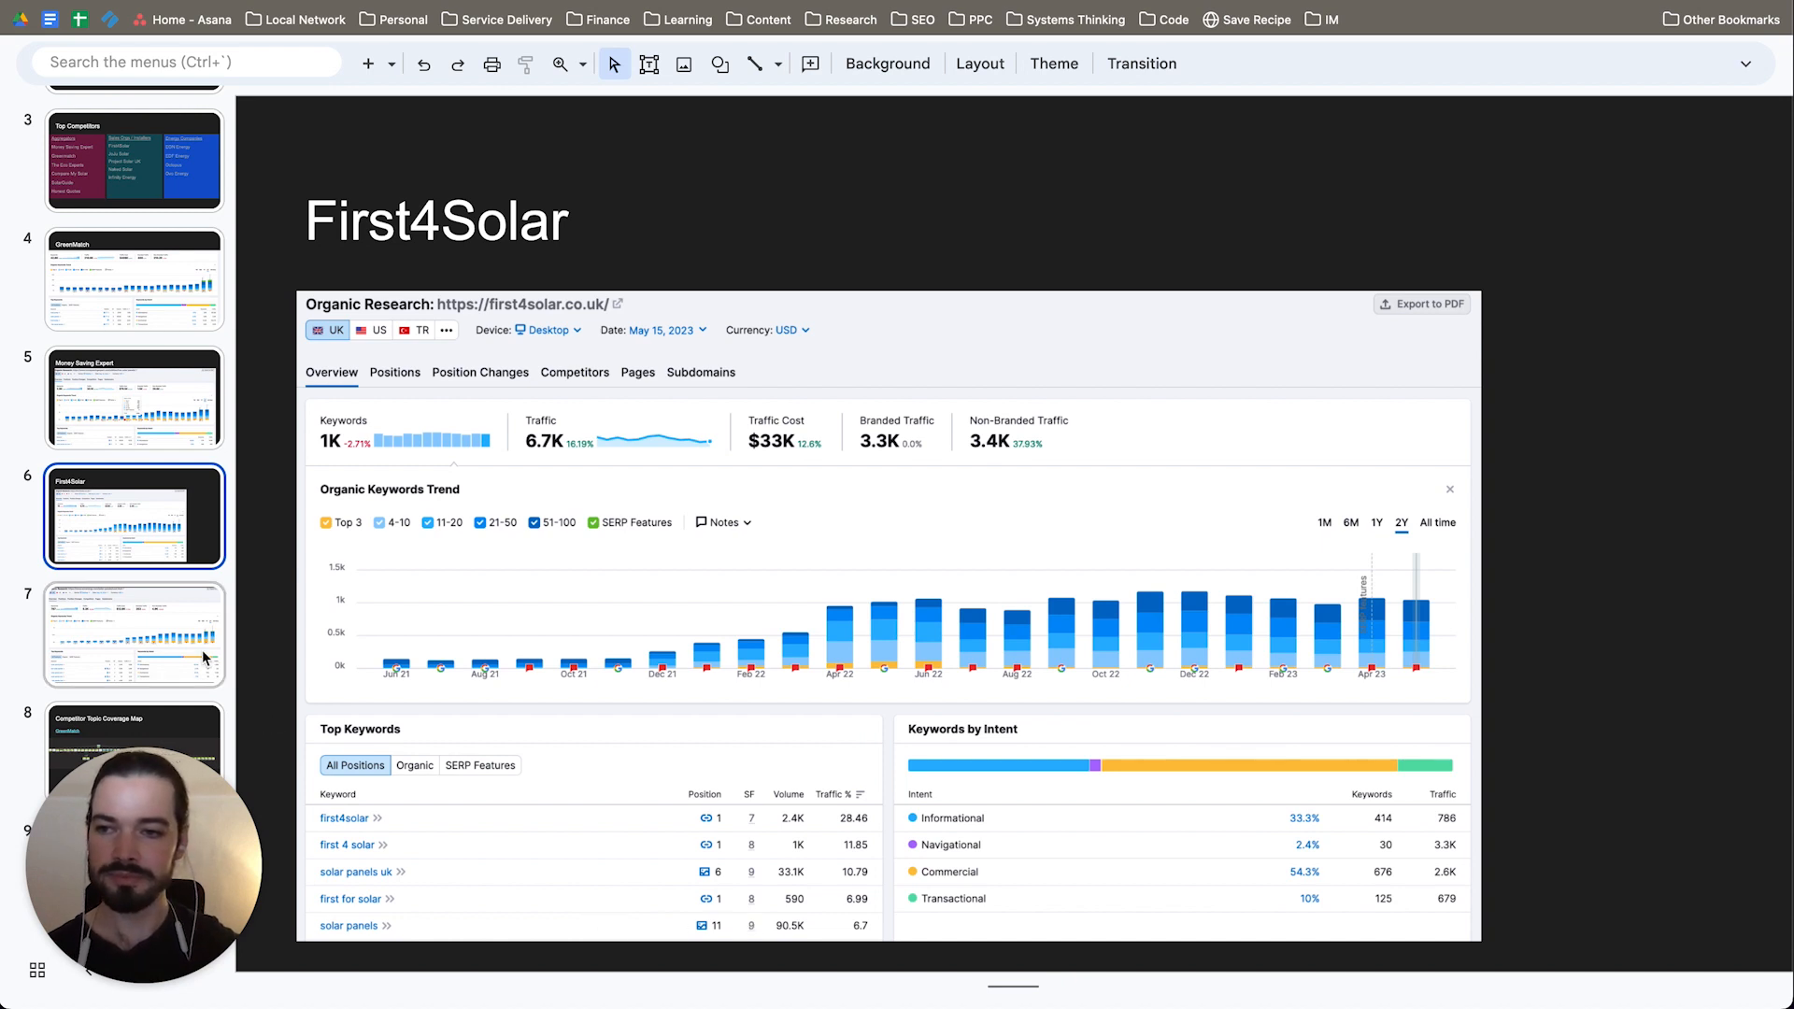
click(97, 600)
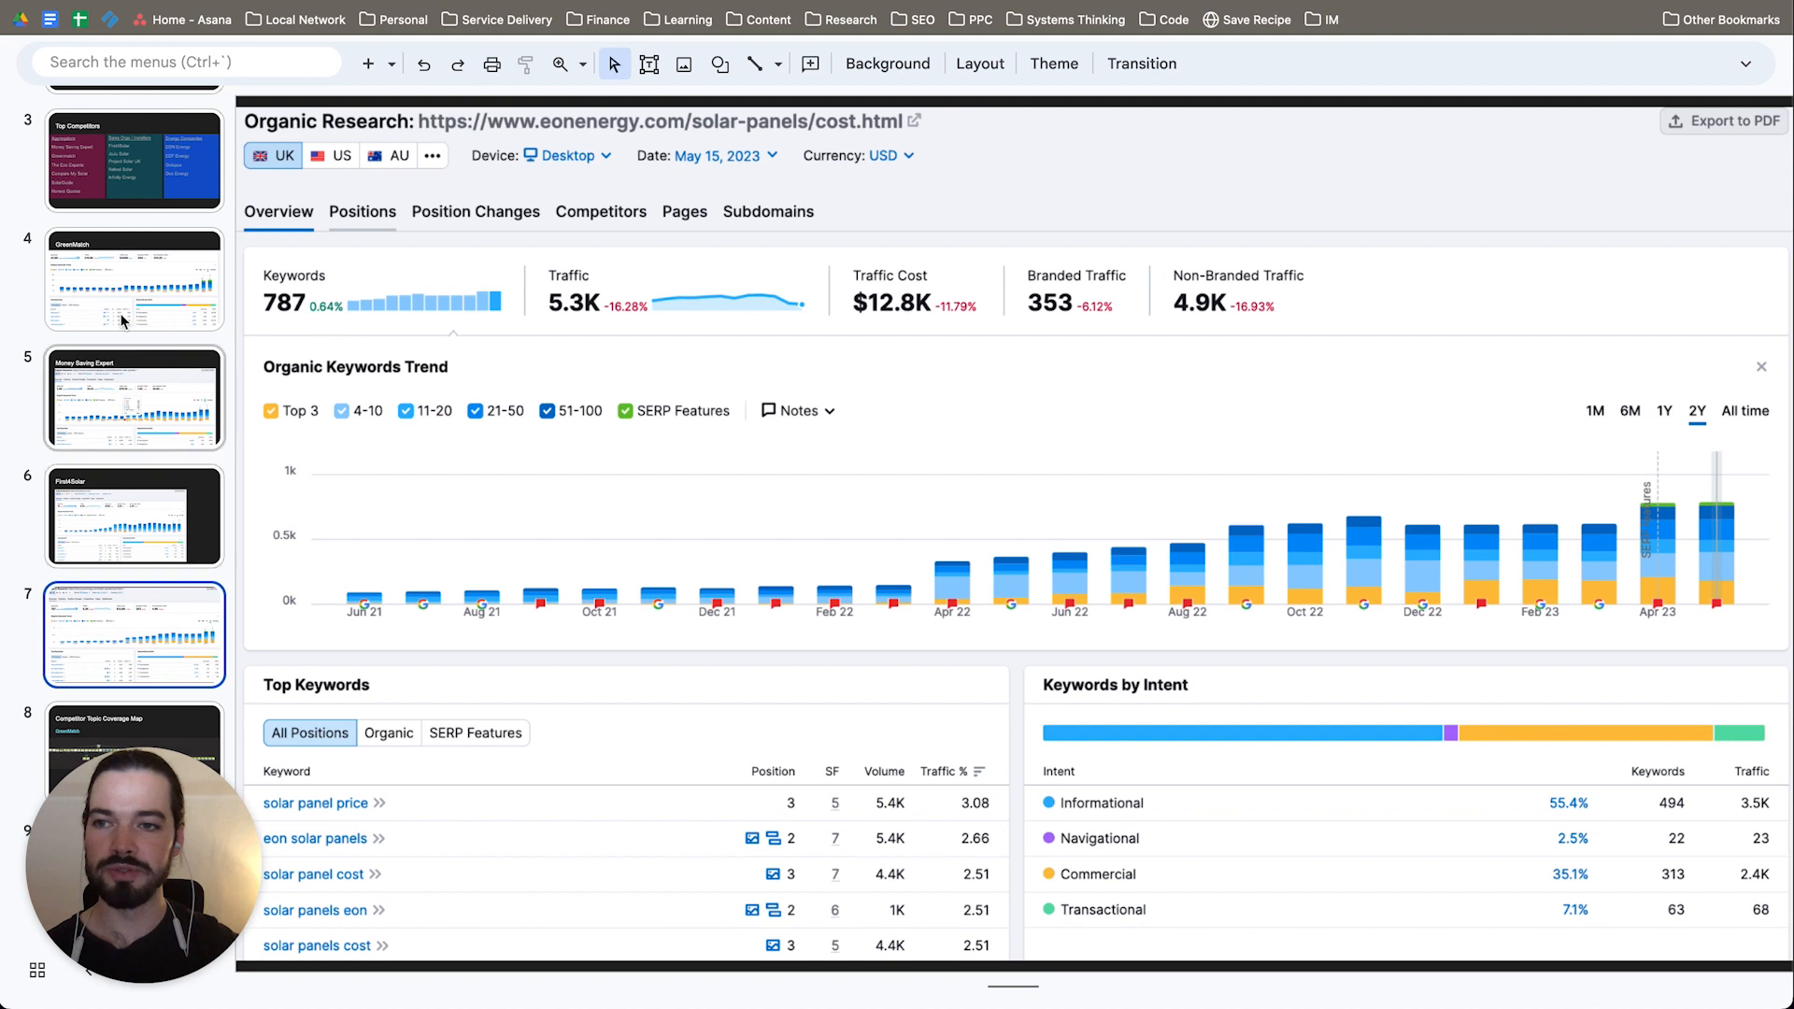
Step: Switch to Semrush's Keyword Magic Tool results for "pylontech" and highlight the total volume figure
scroll(126, 517, down, 1)
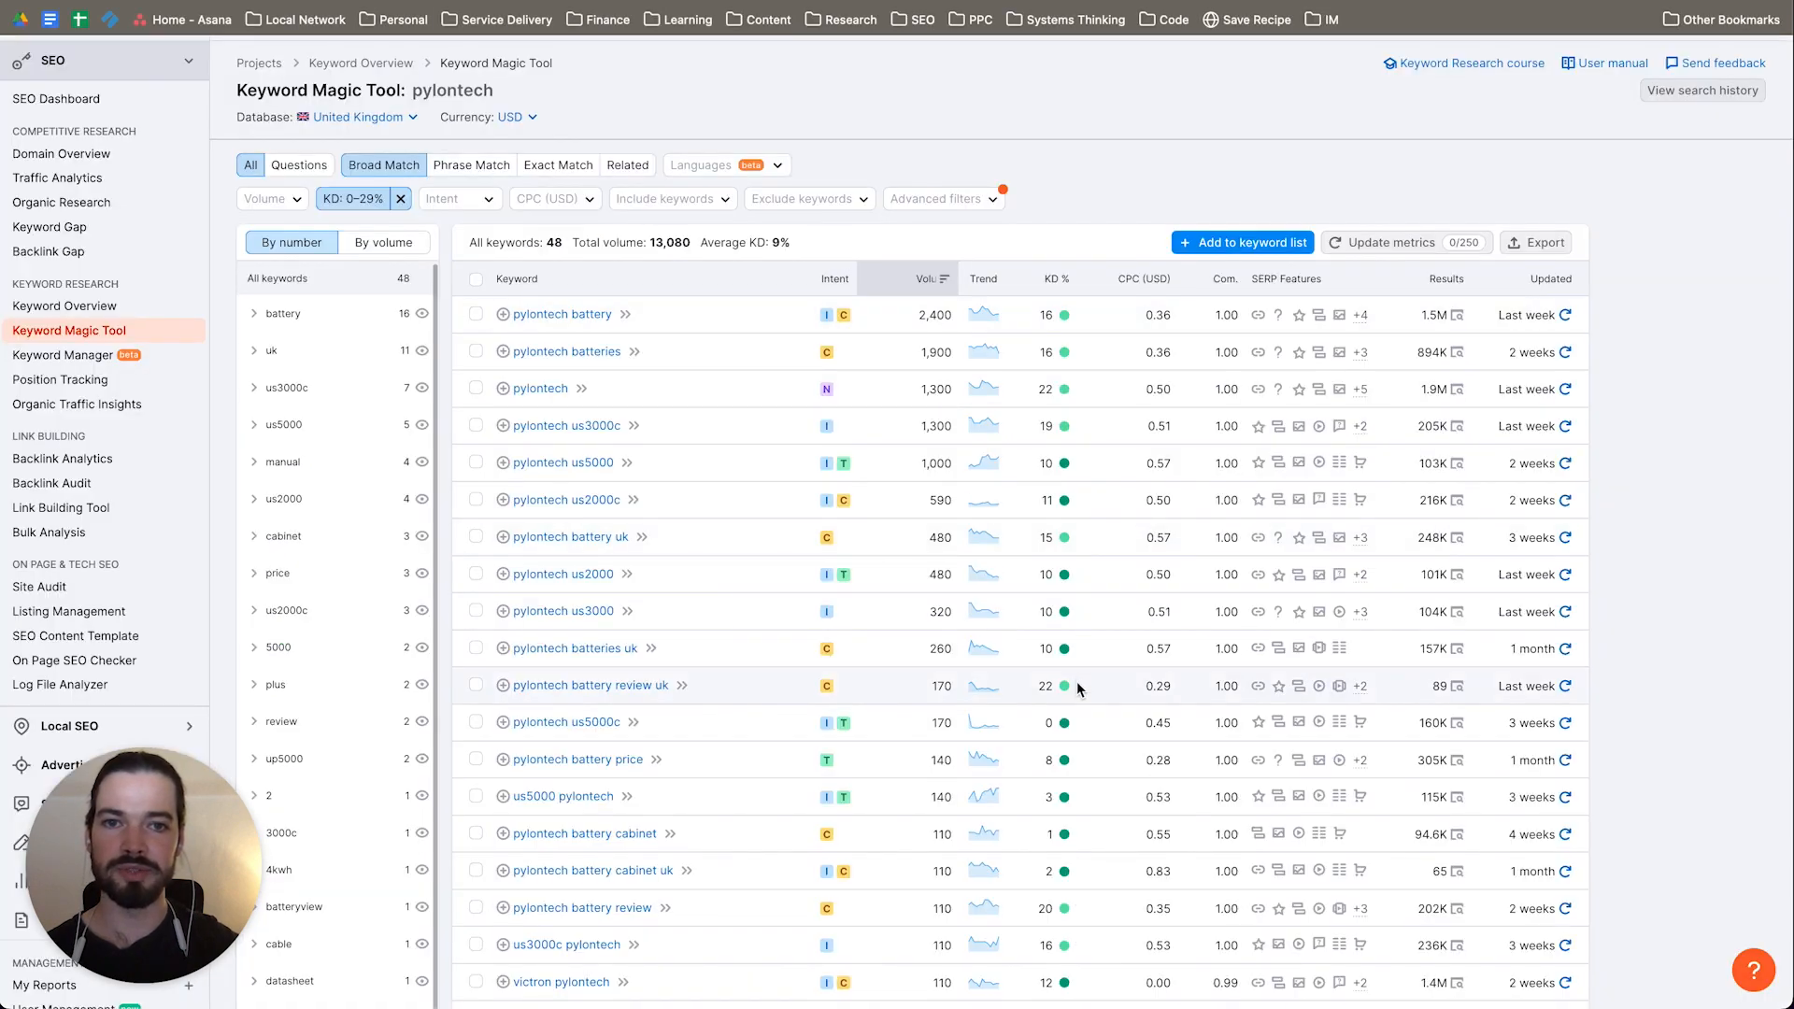
scroll(1072, 682, down, 3)
scroll(1070, 681, up, 5)
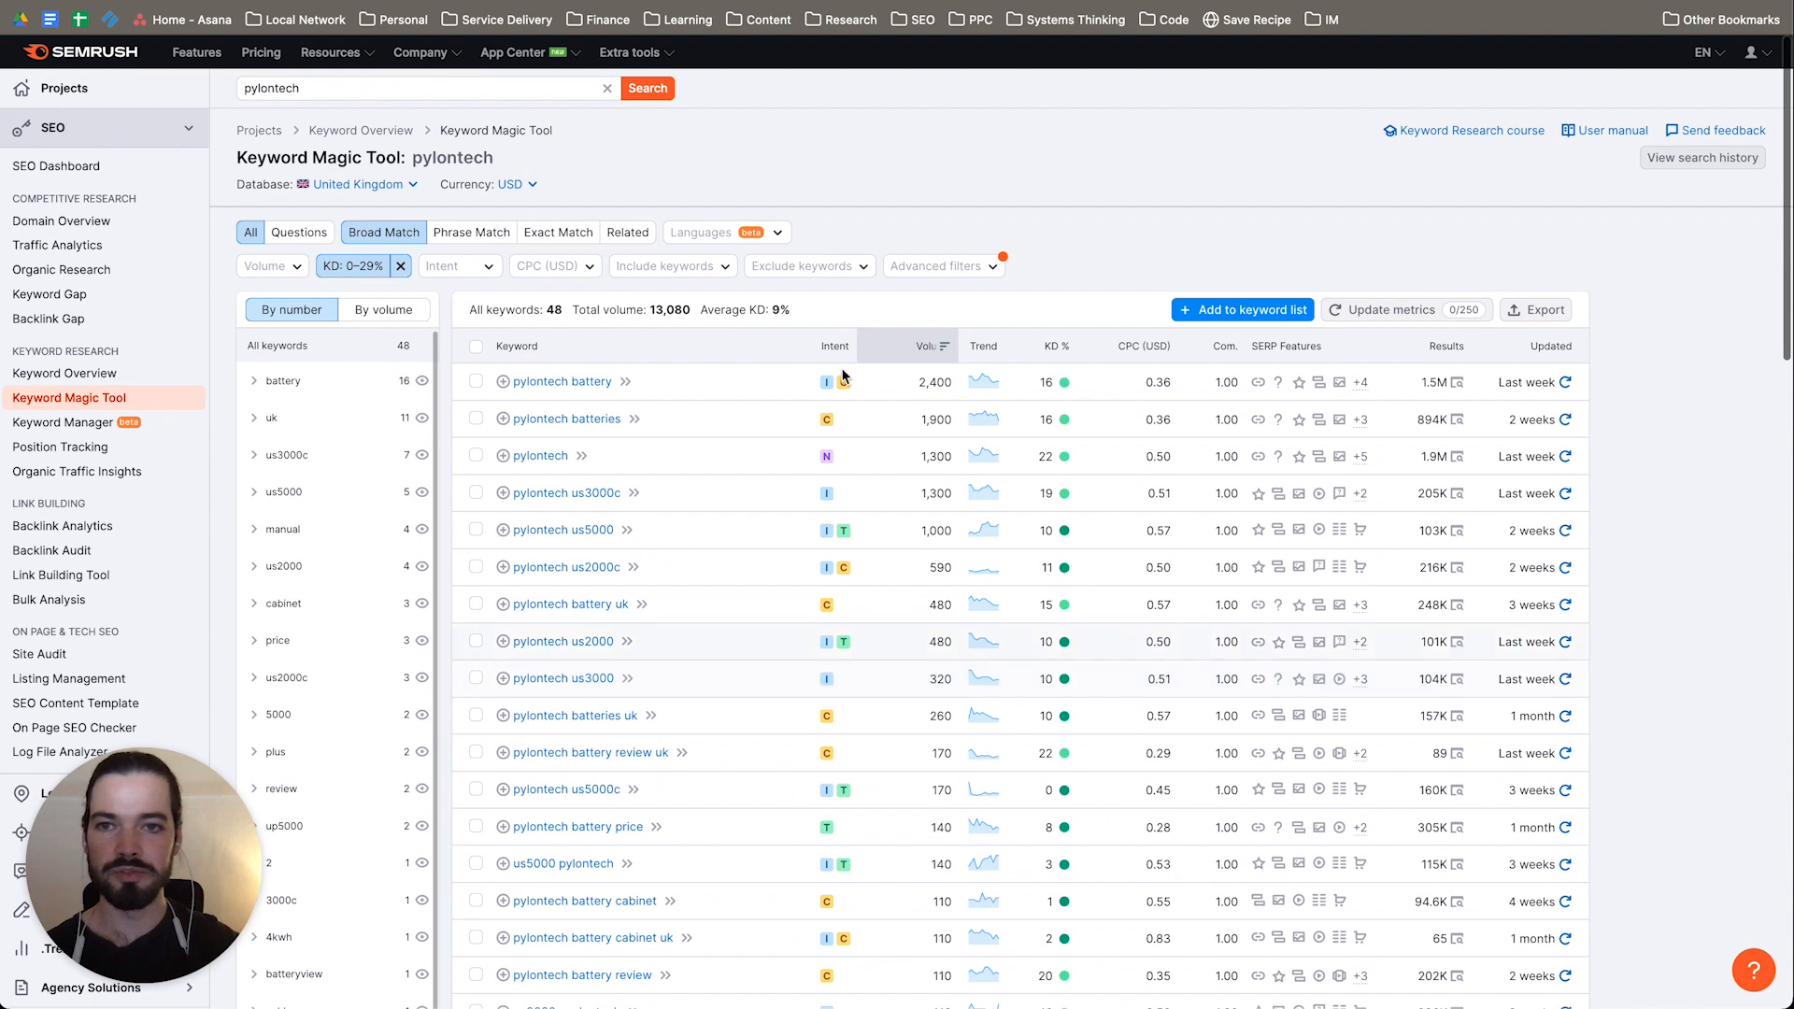
click(658, 312)
drag(658, 313, 689, 311)
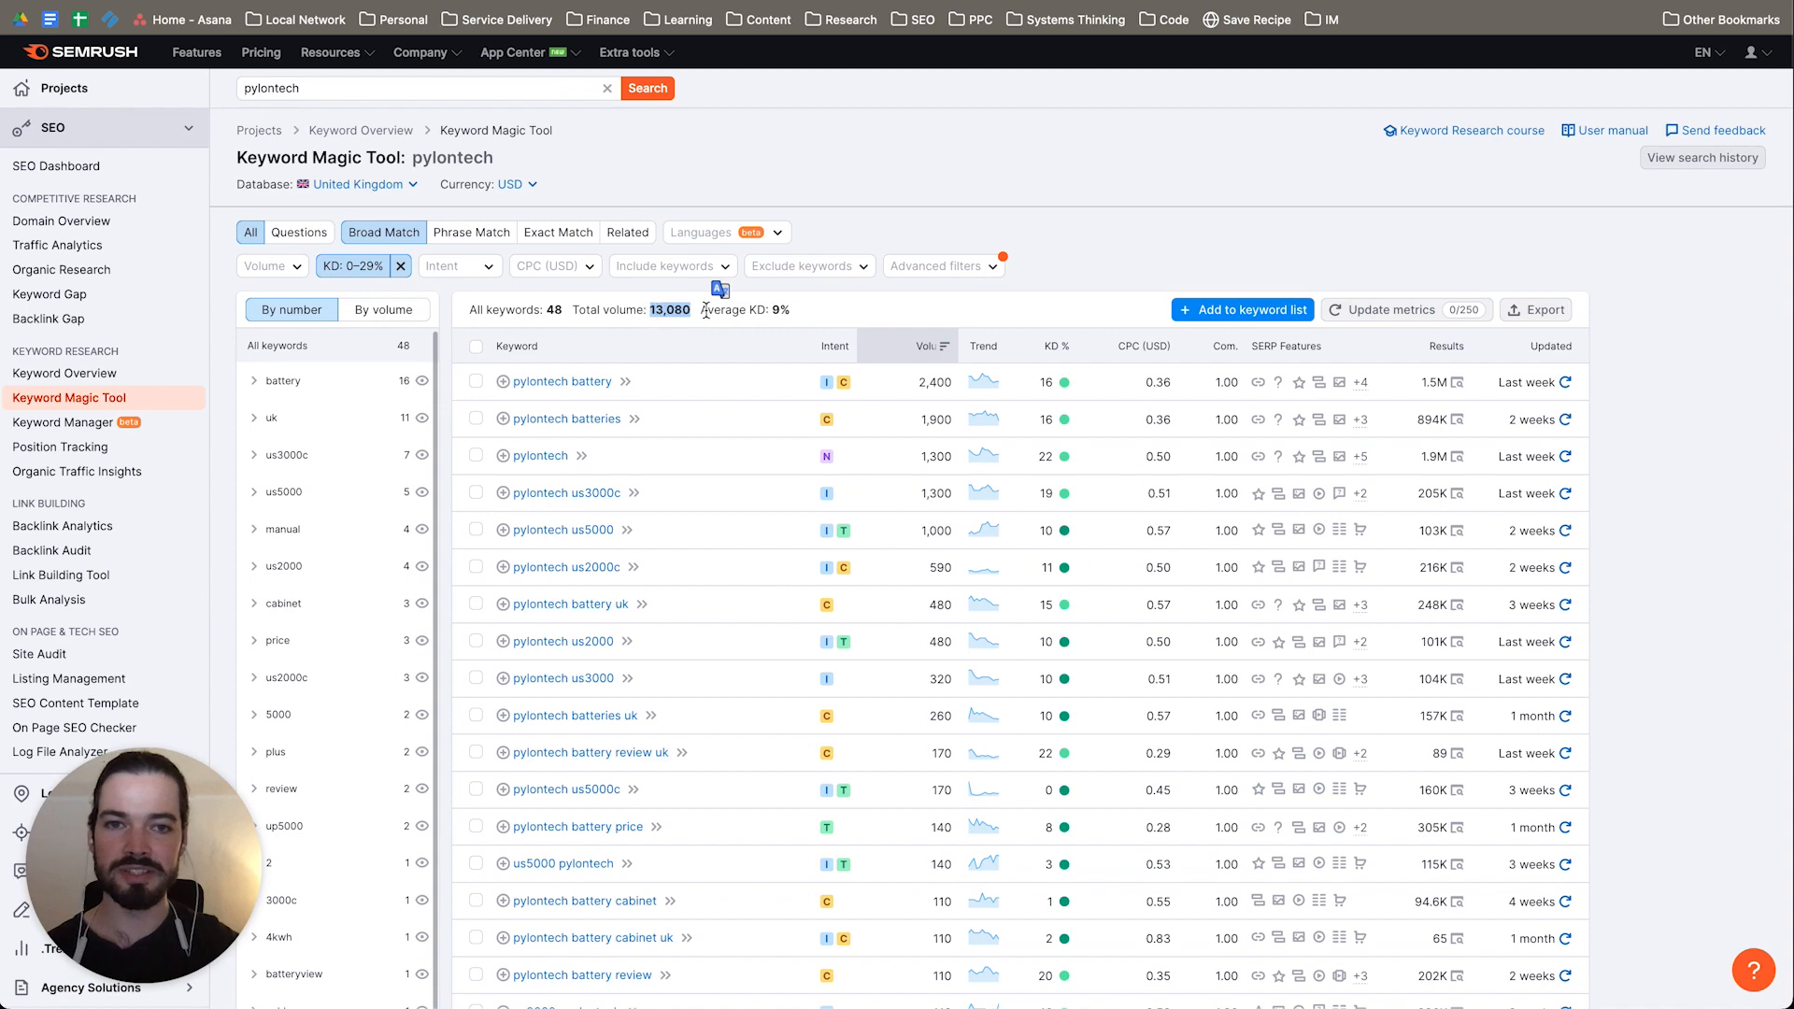
Step: Look through the low-difficulty "pylontech" keyword list, examining the product terms, search volumes and difficulty scores
scroll(675, 721, down, 15)
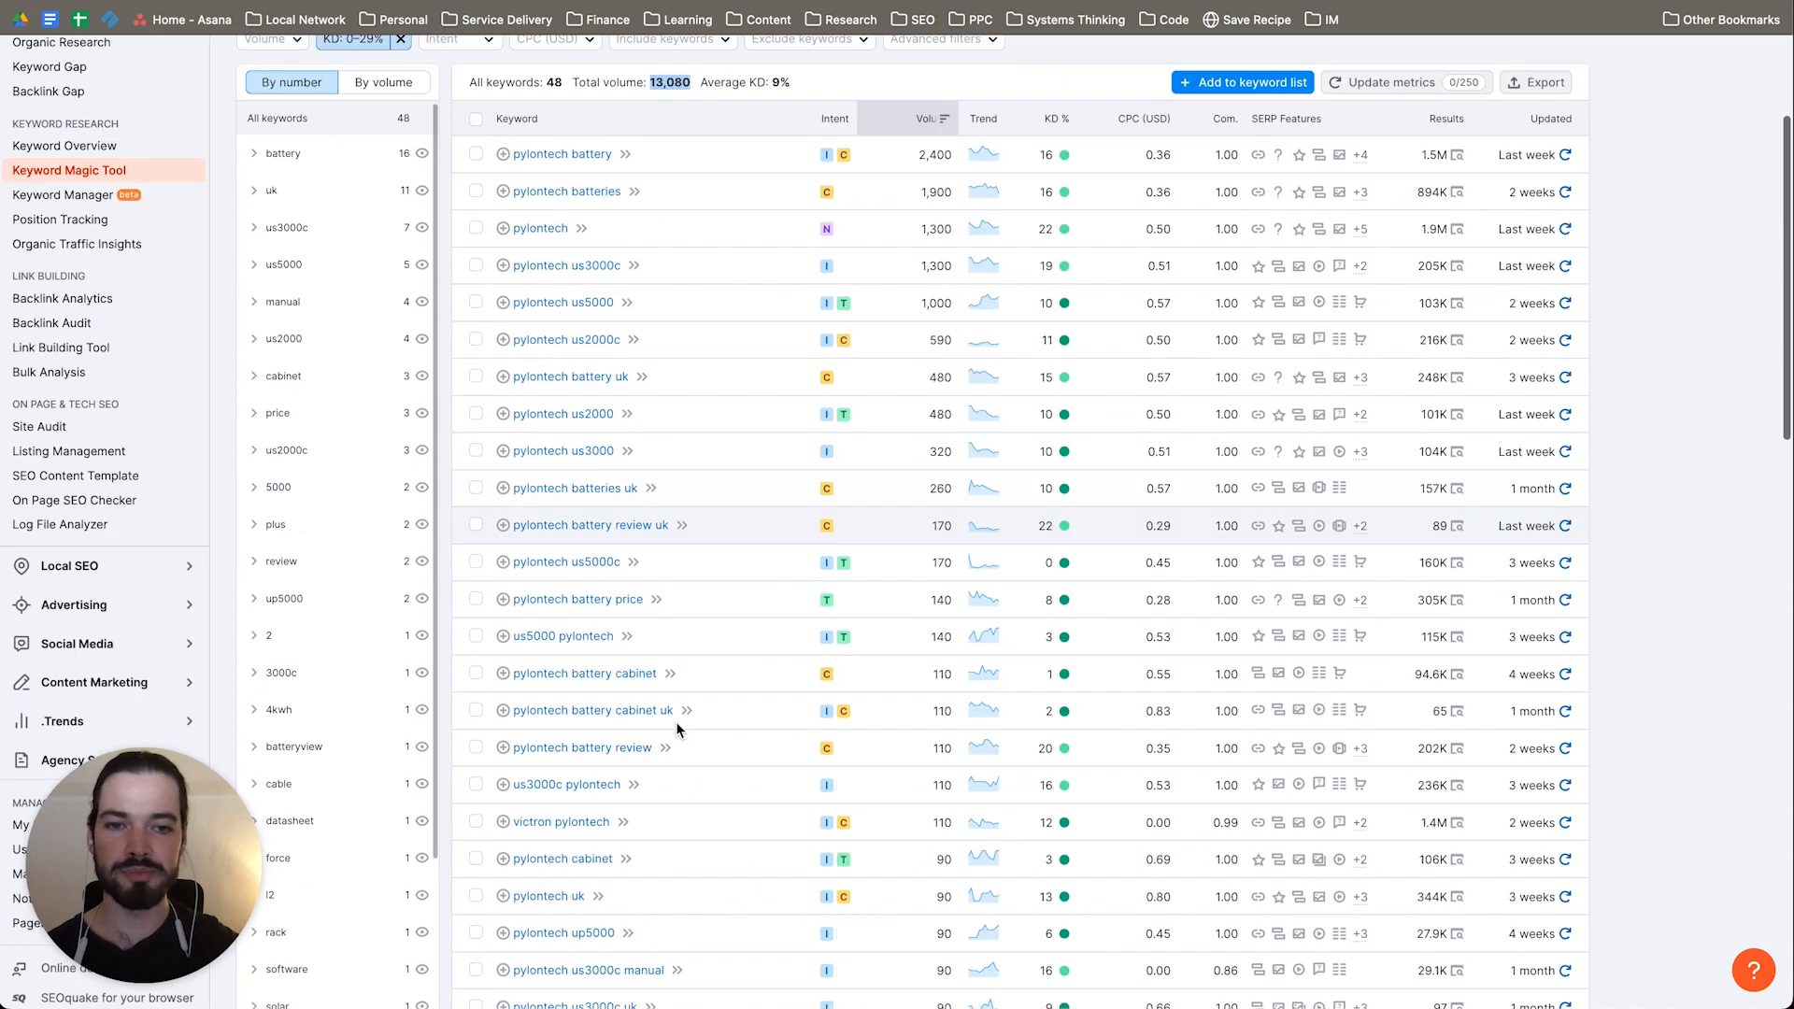
scroll(676, 730, down, 2)
scroll(1102, 278, up, 10)
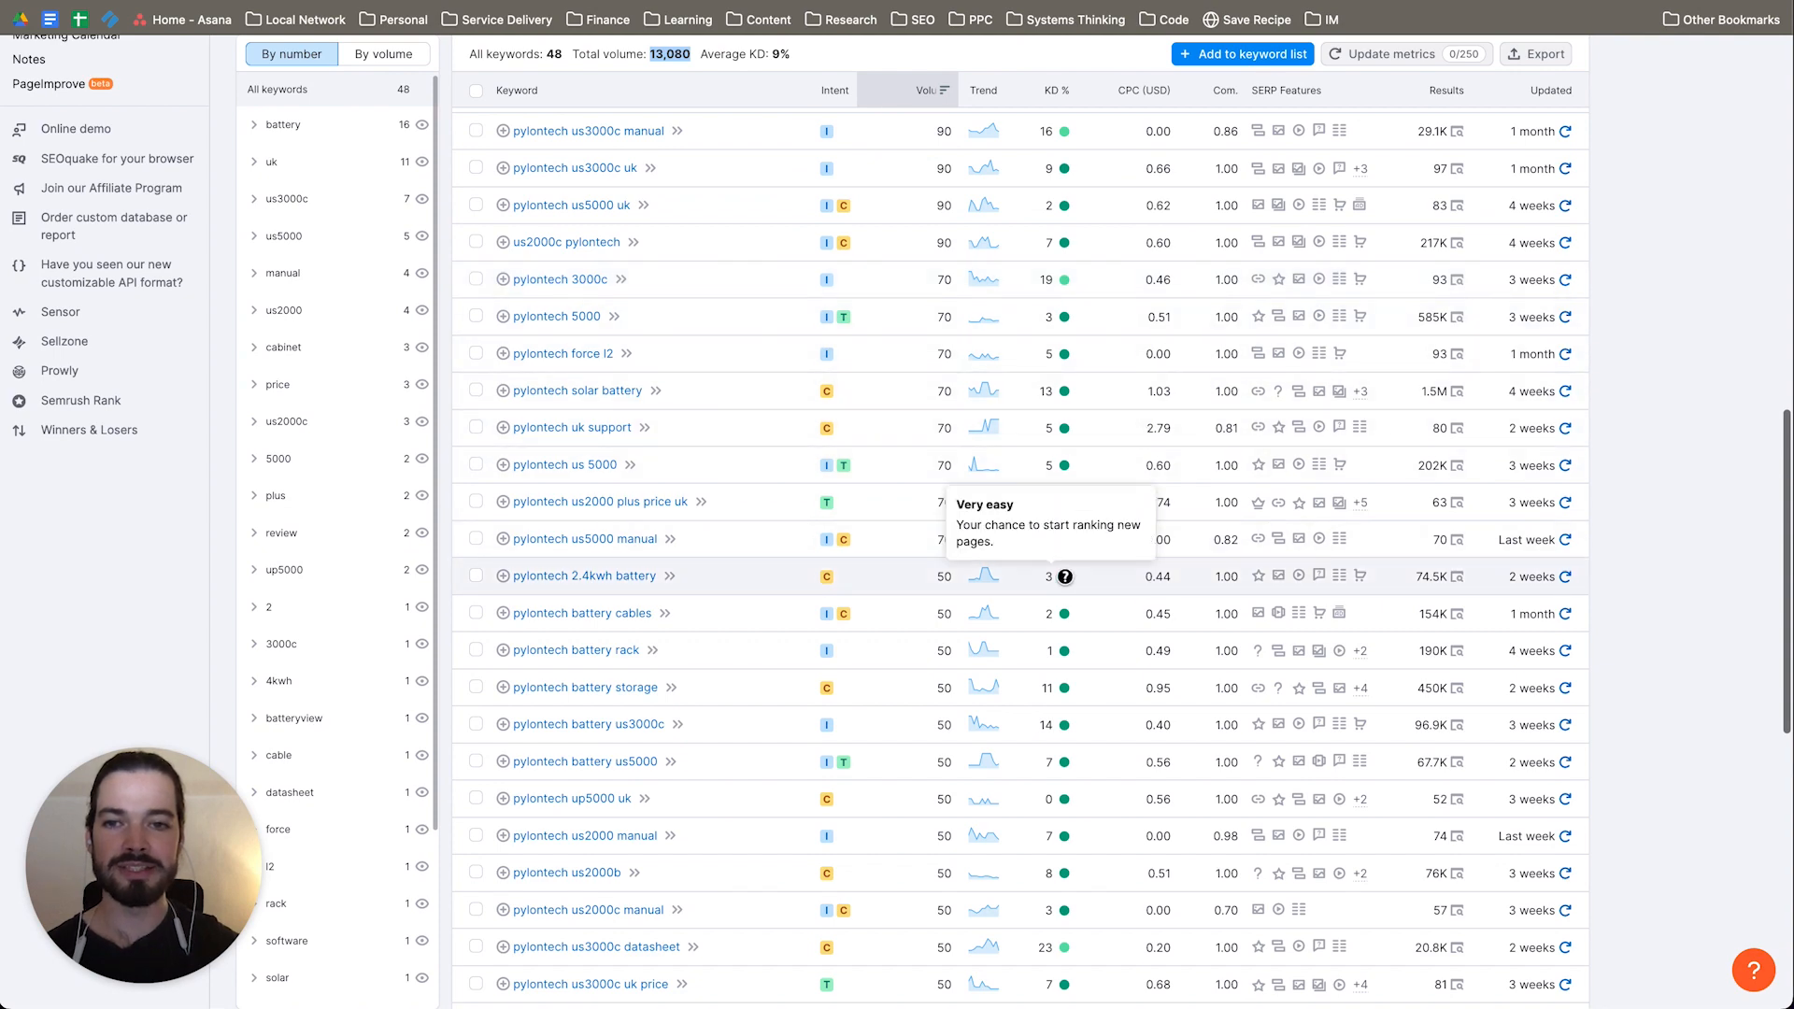
scroll(1079, 462, up, 7)
scroll(1081, 463, up, 4)
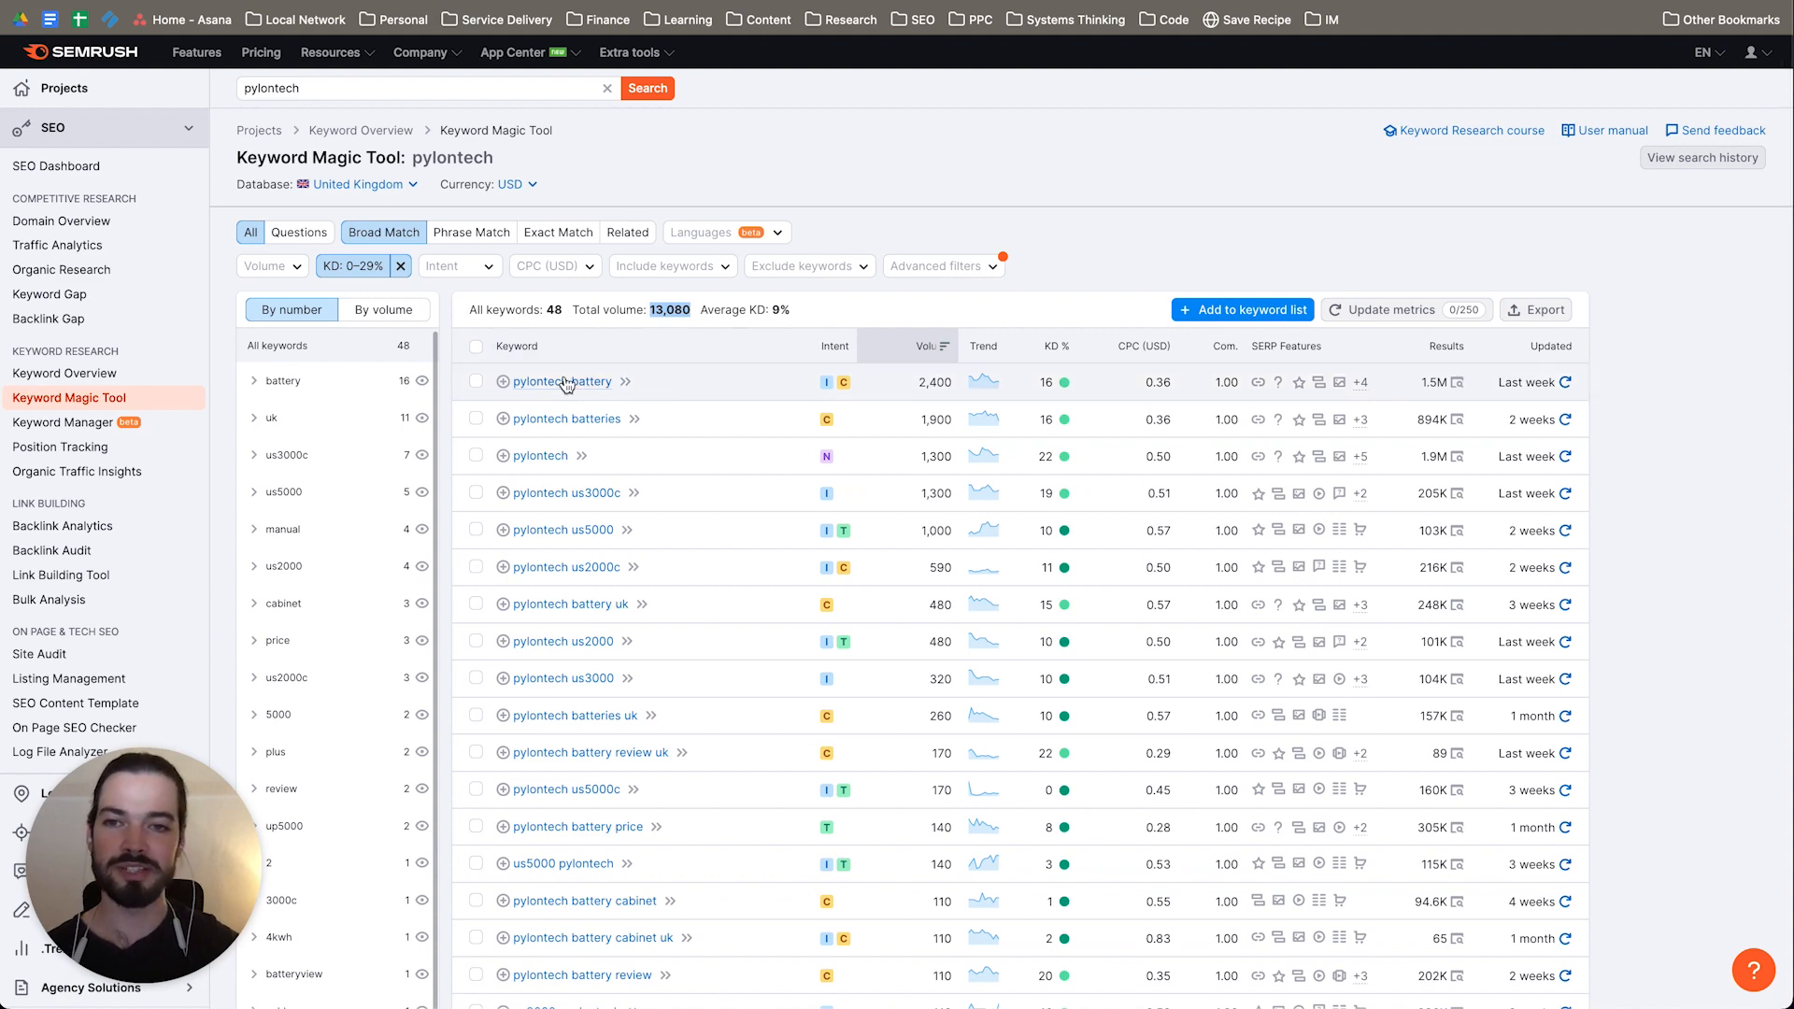
scroll(820, 661, down, 6)
scroll(821, 661, down, 7)
scroll(758, 576, up, 13)
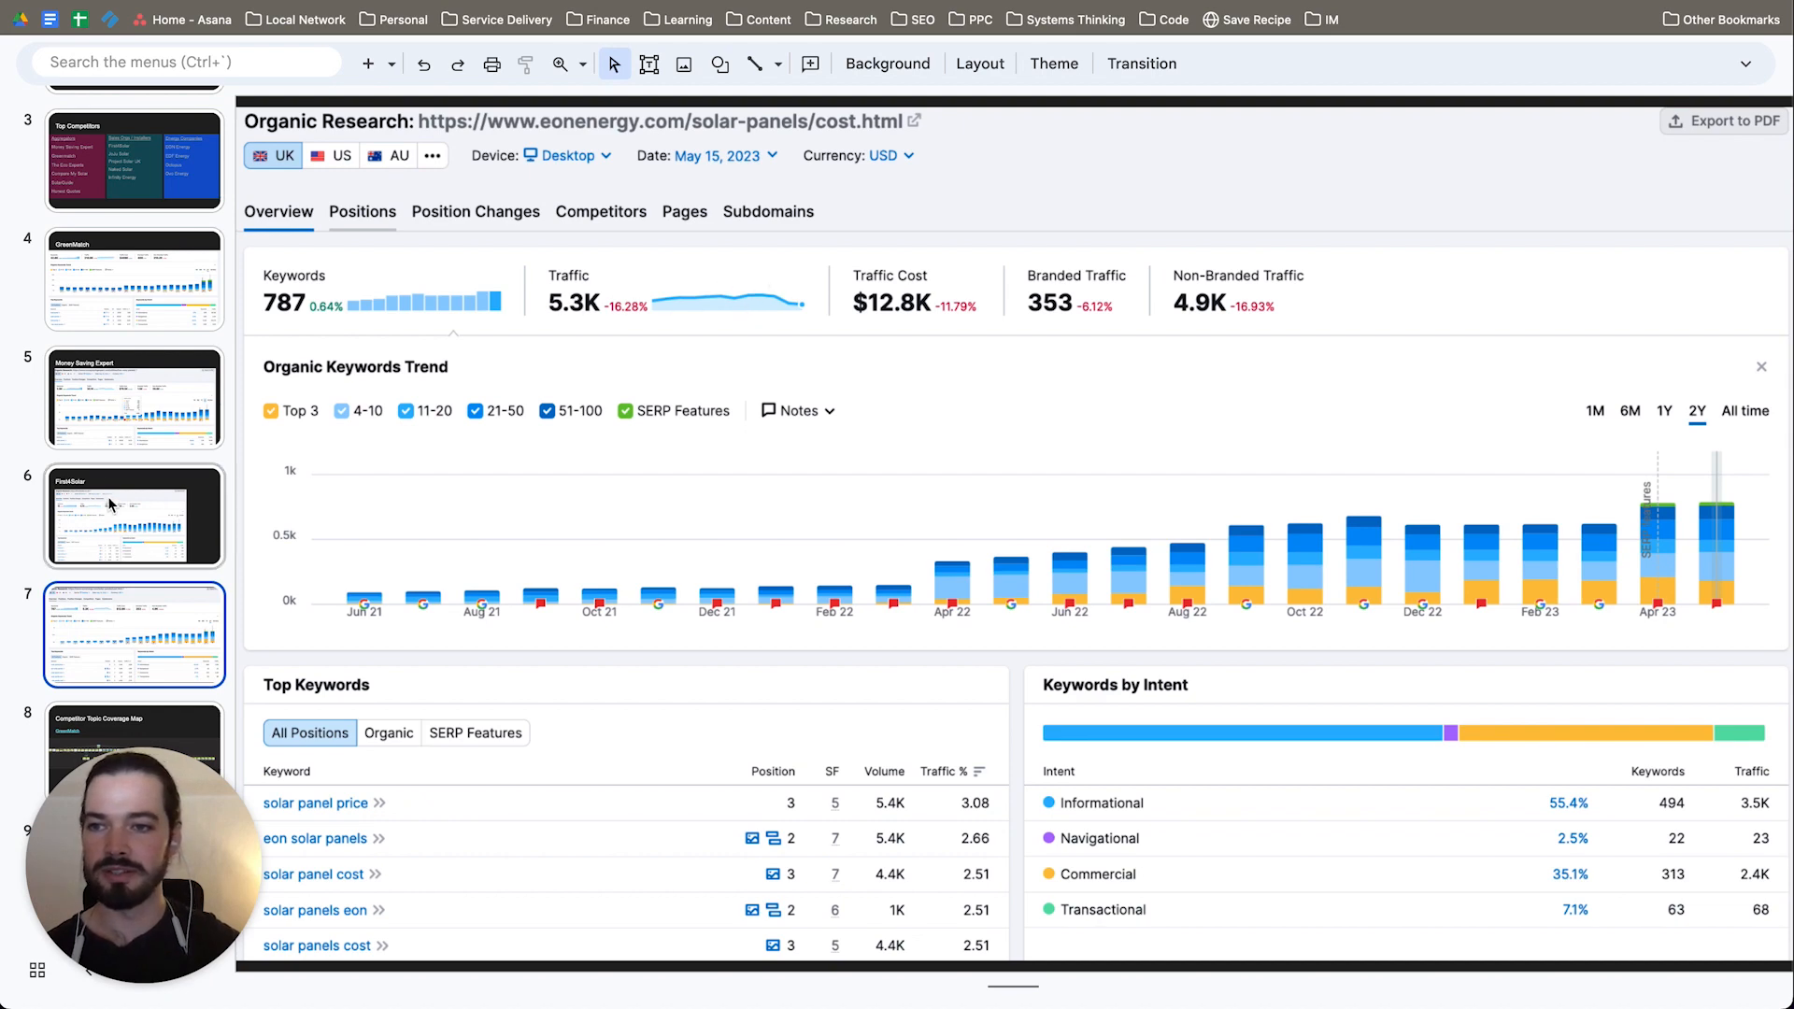
Step: View the First4Solar slide again for comparison and highlight the total volume of the "pylontech" keywords in Semrush
click(139, 518)
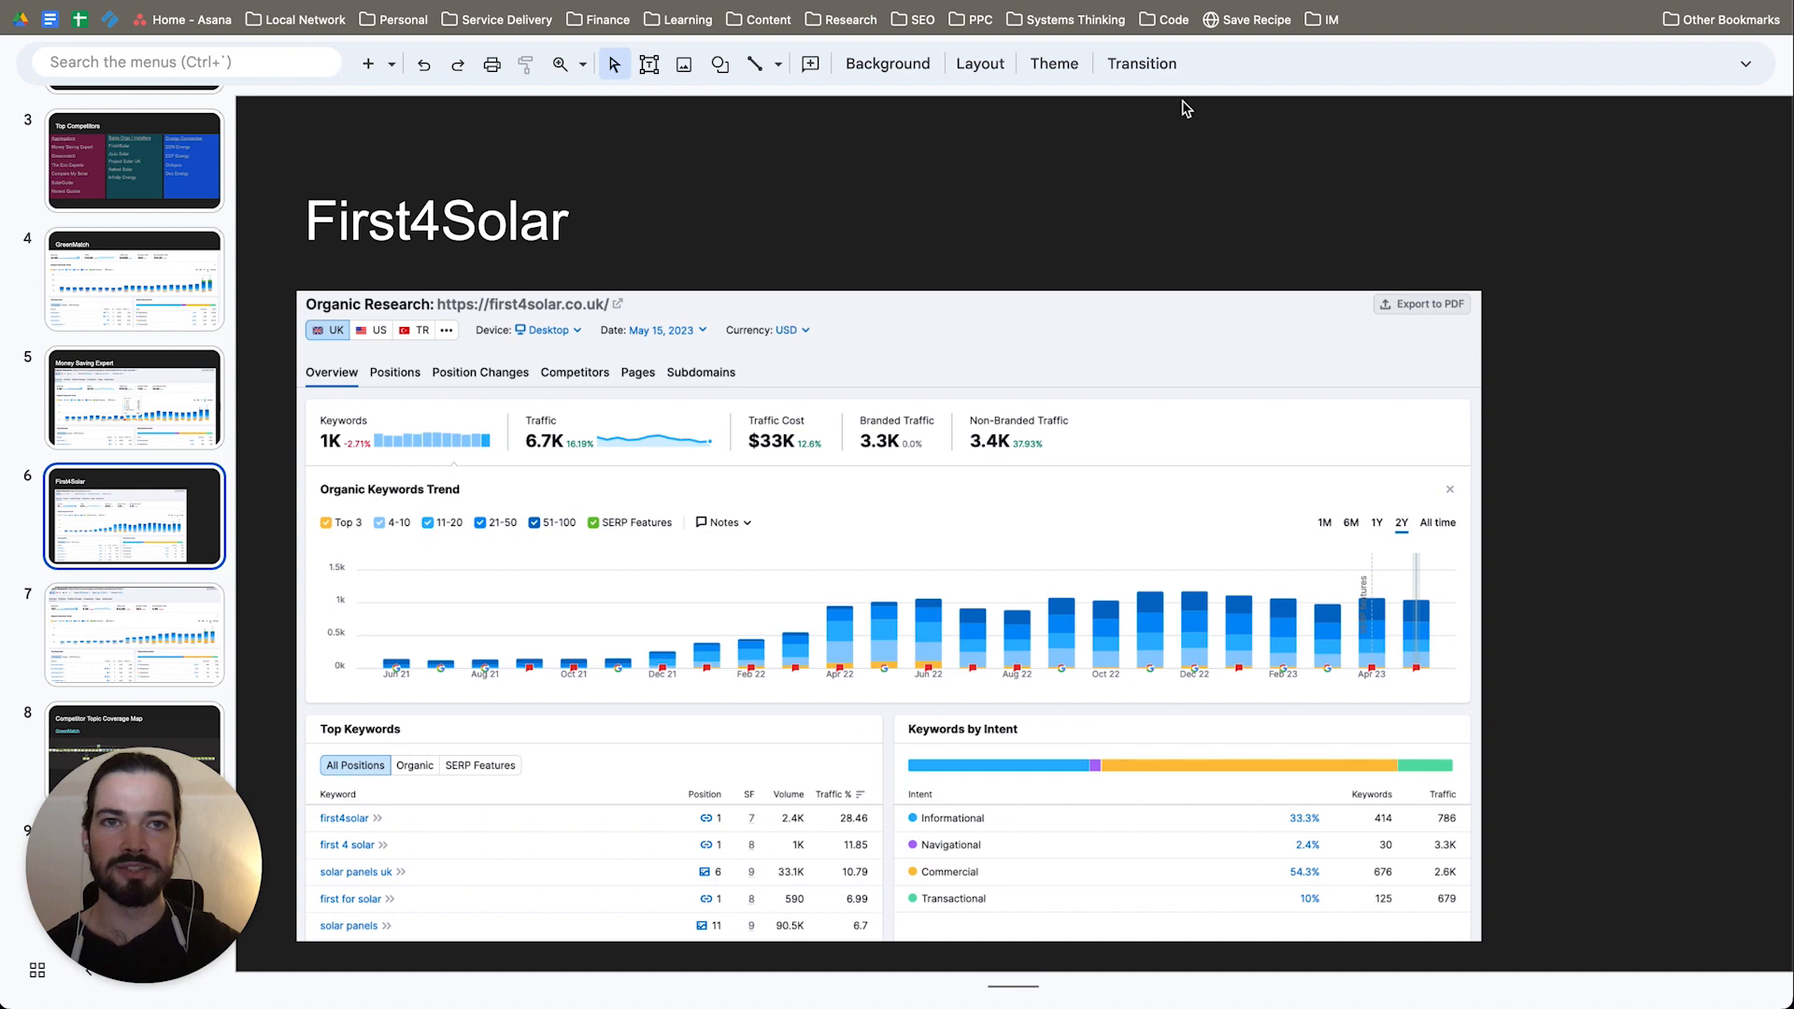
click(710, 1)
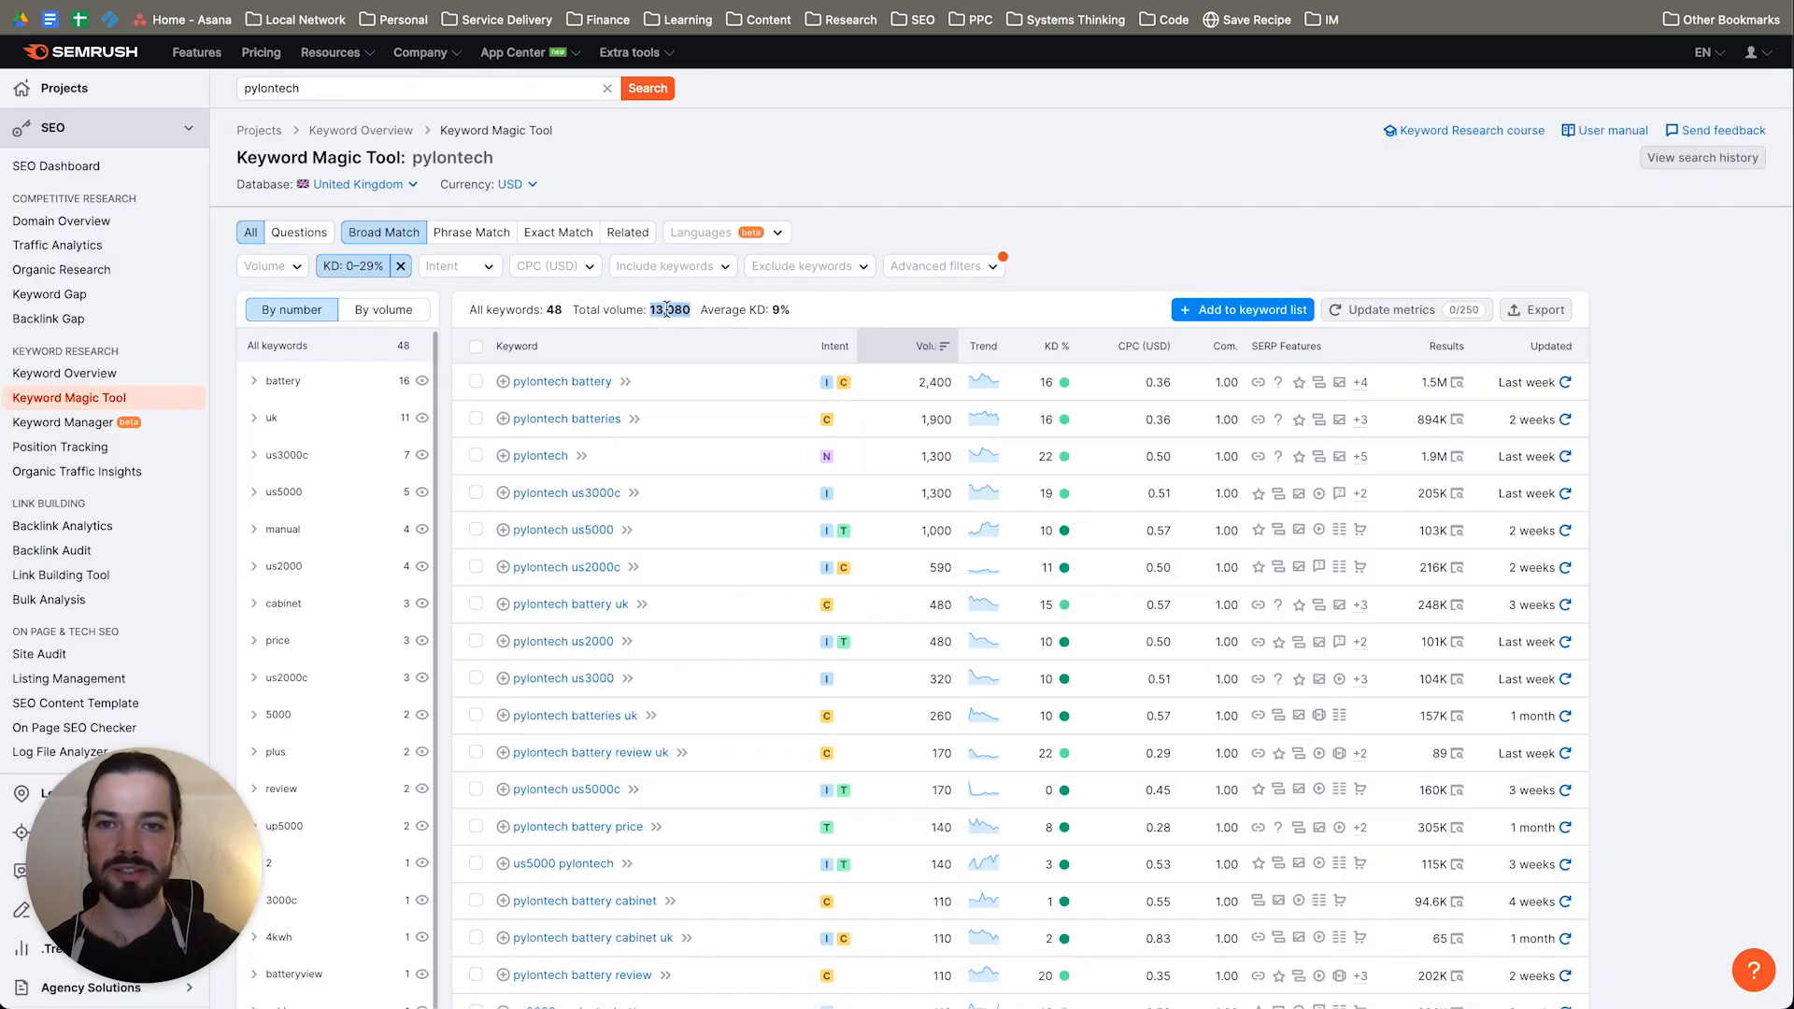
drag(653, 309, 691, 314)
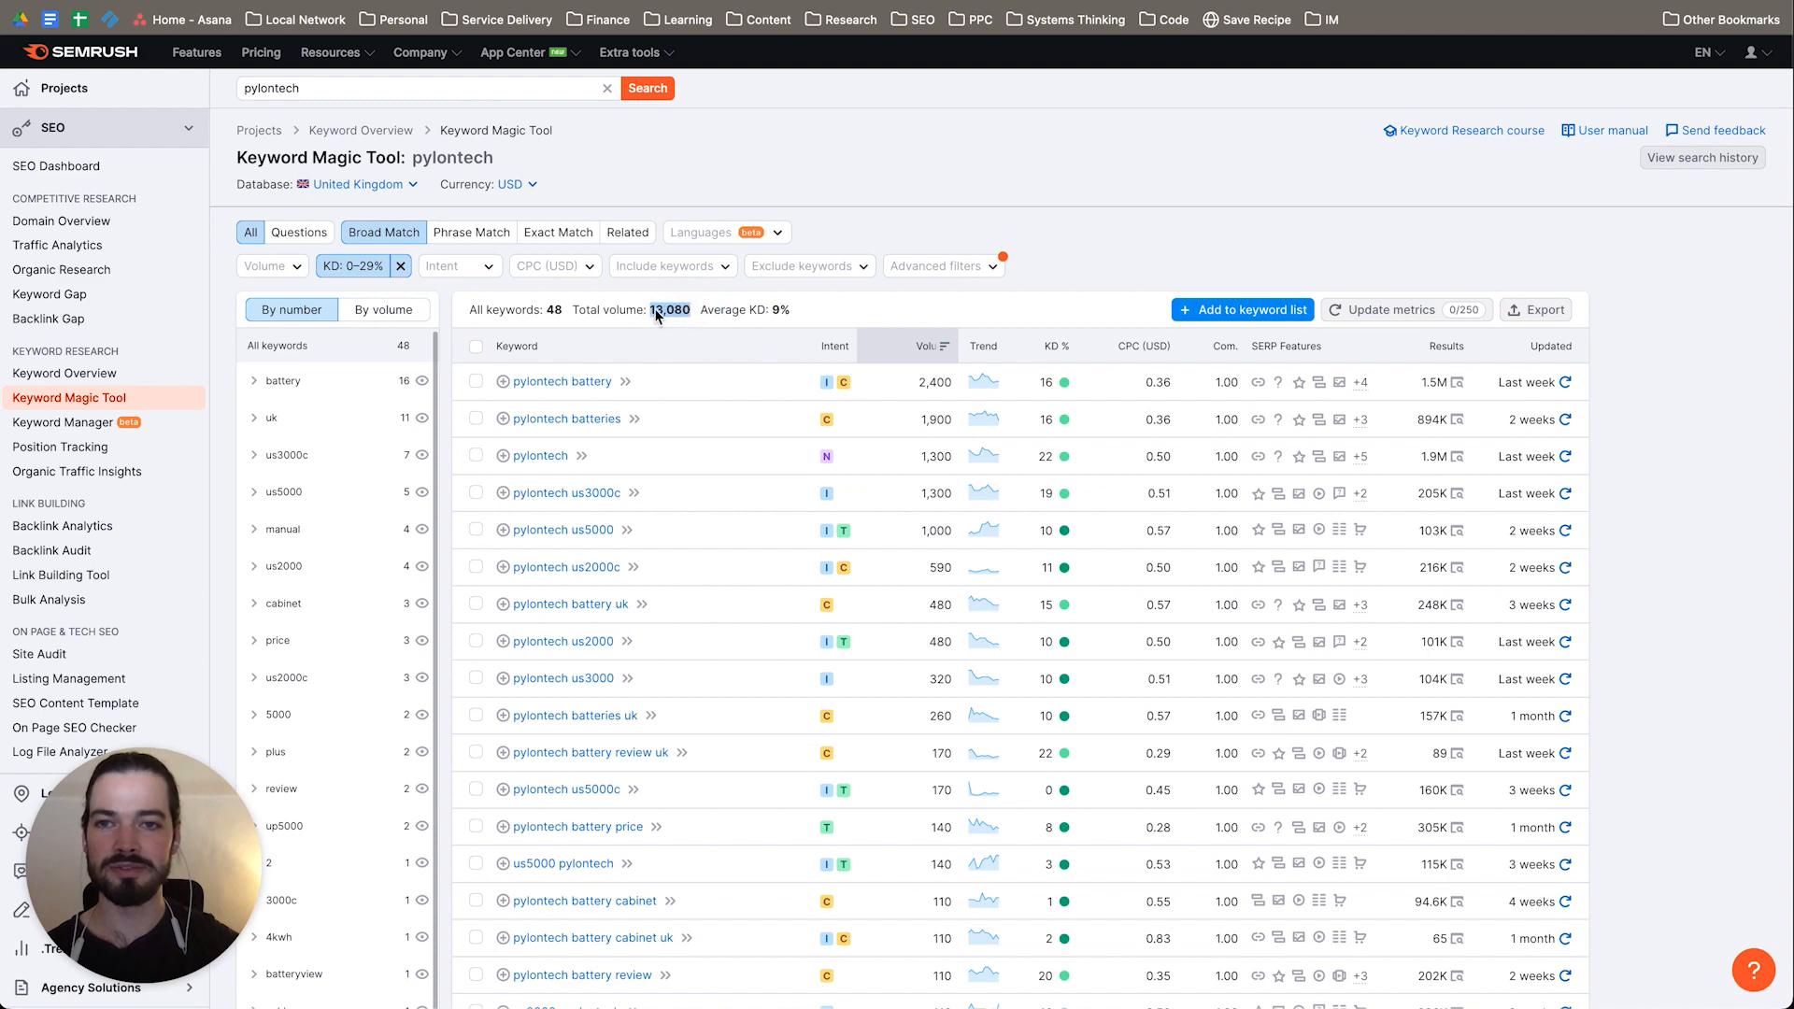
Step: Go through the "pylontech" keyword variations again down to the lower-volume terms and return to the list's start
scroll(754, 547, down, 5)
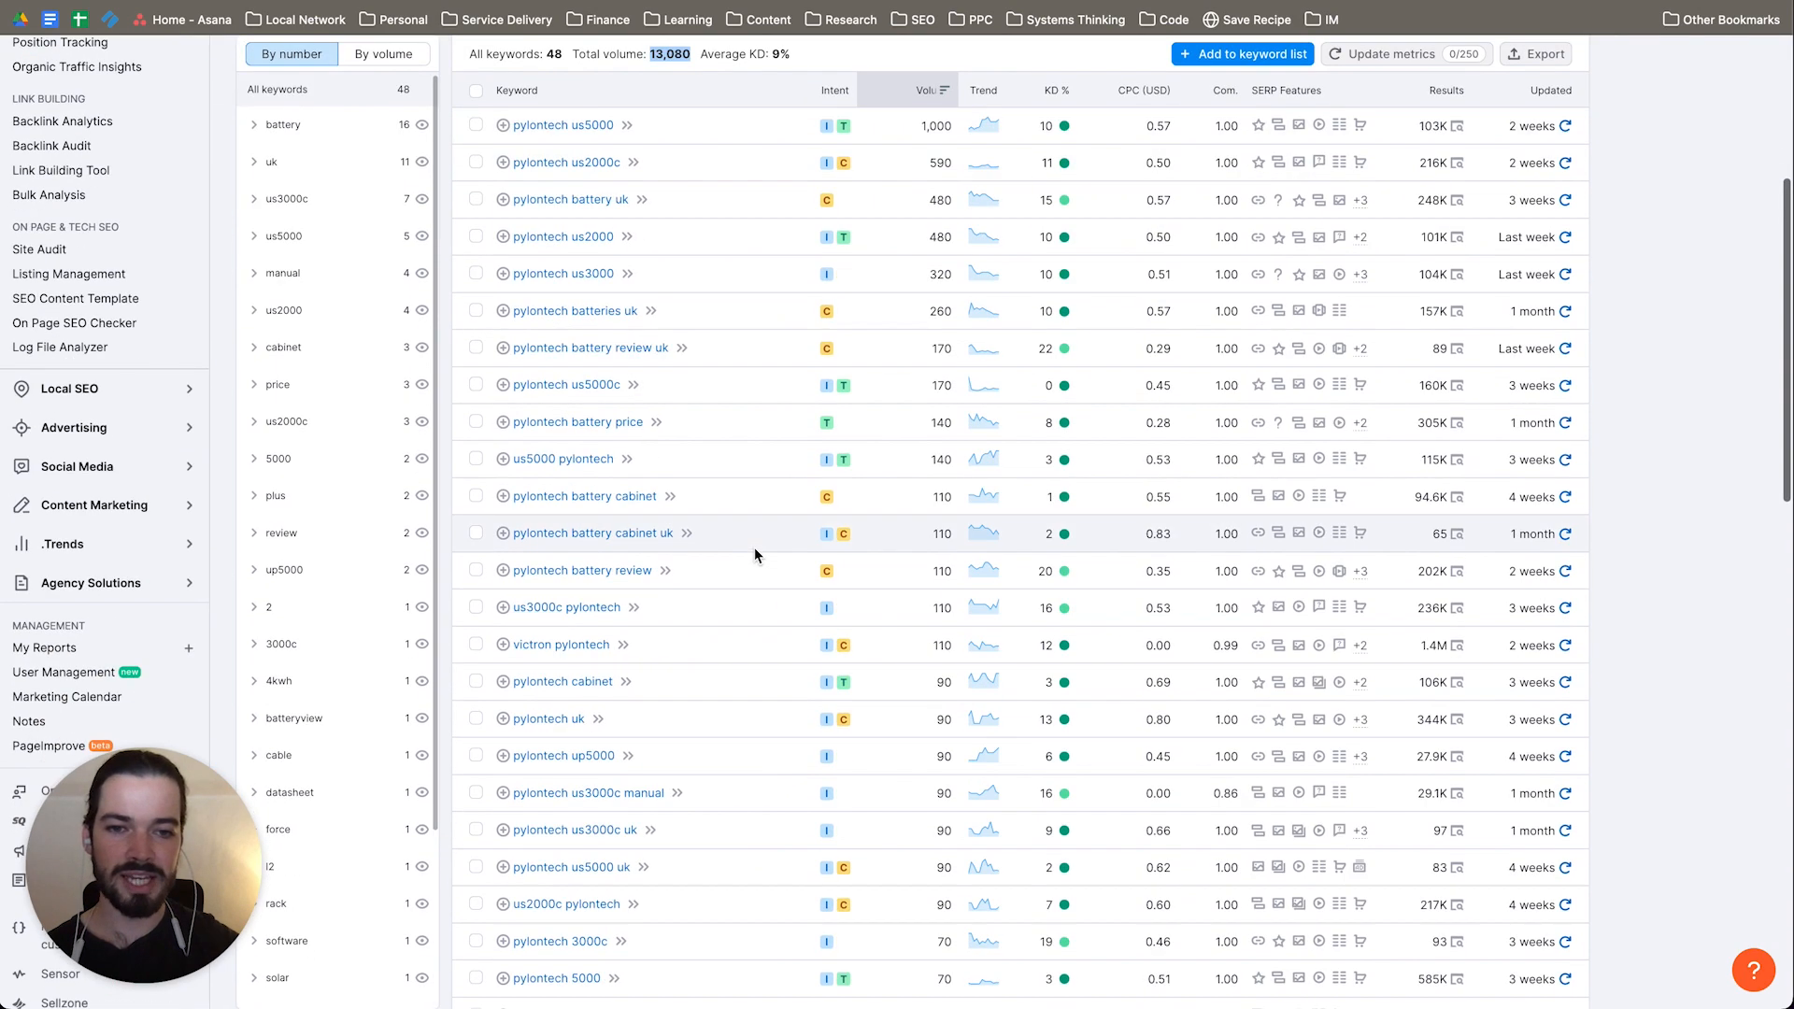
scroll(754, 547, down, 3)
scroll(785, 357, up, 6)
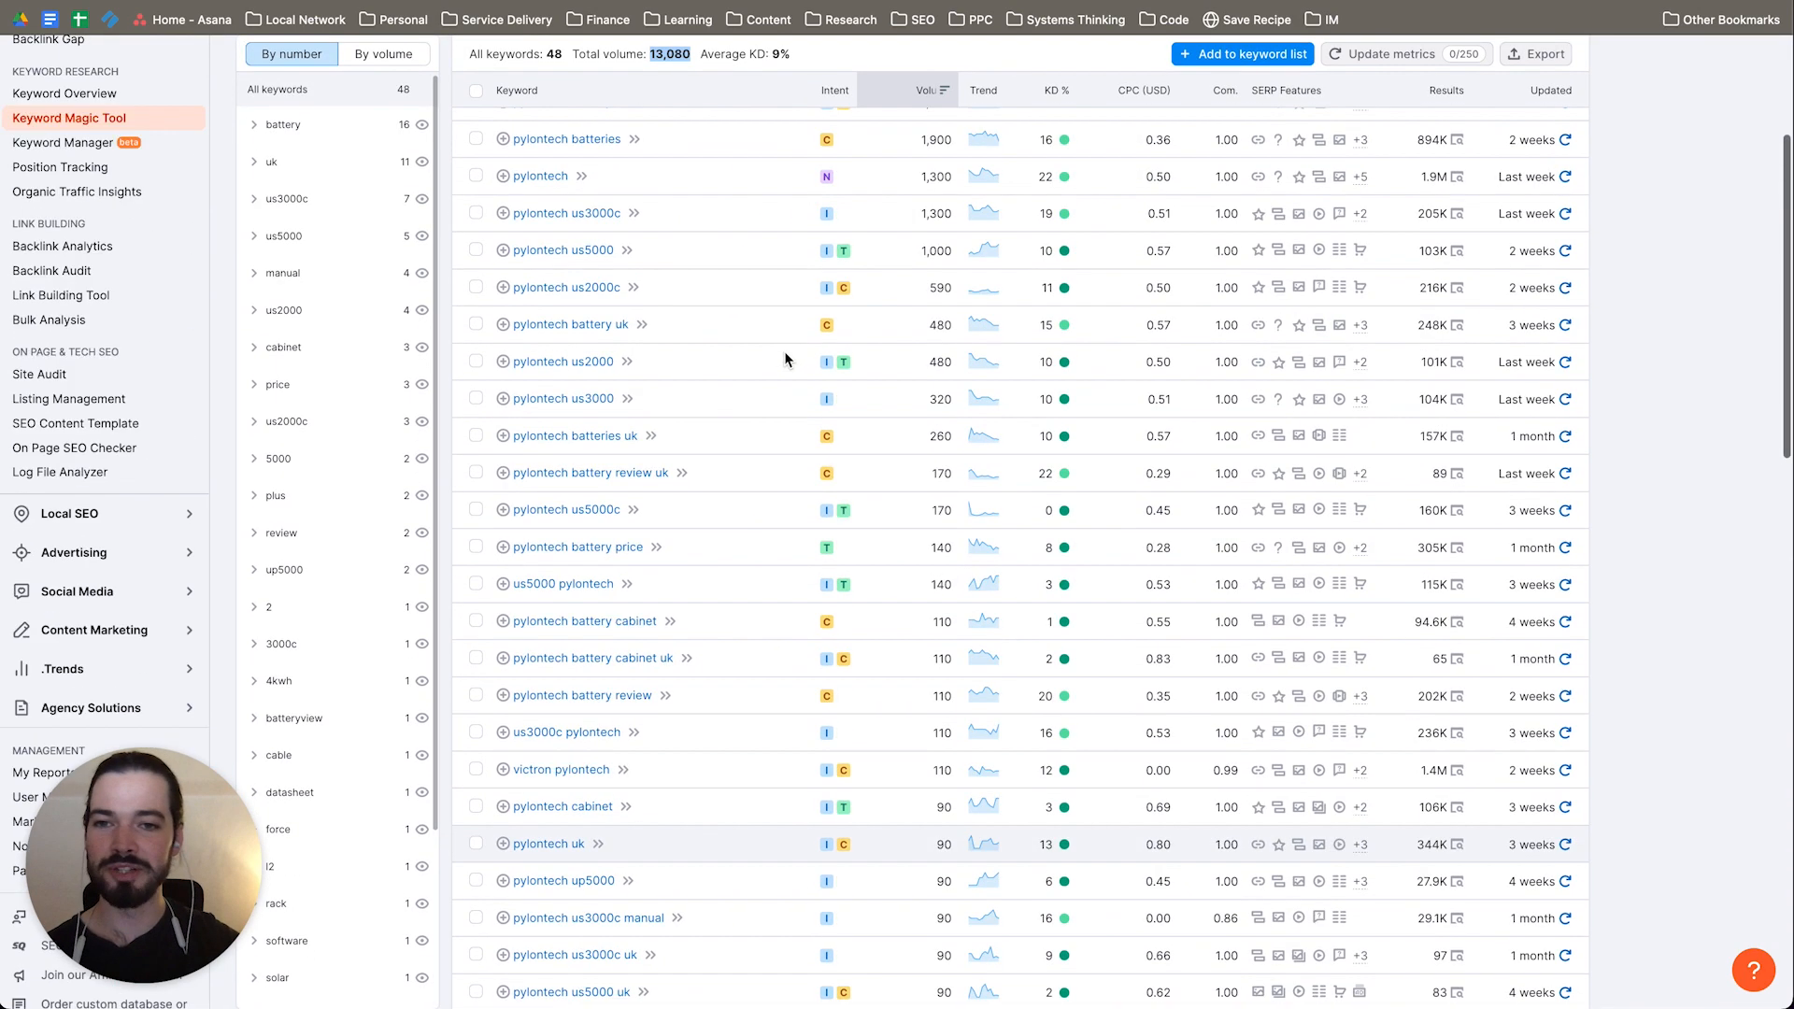
scroll(766, 386, down, 8)
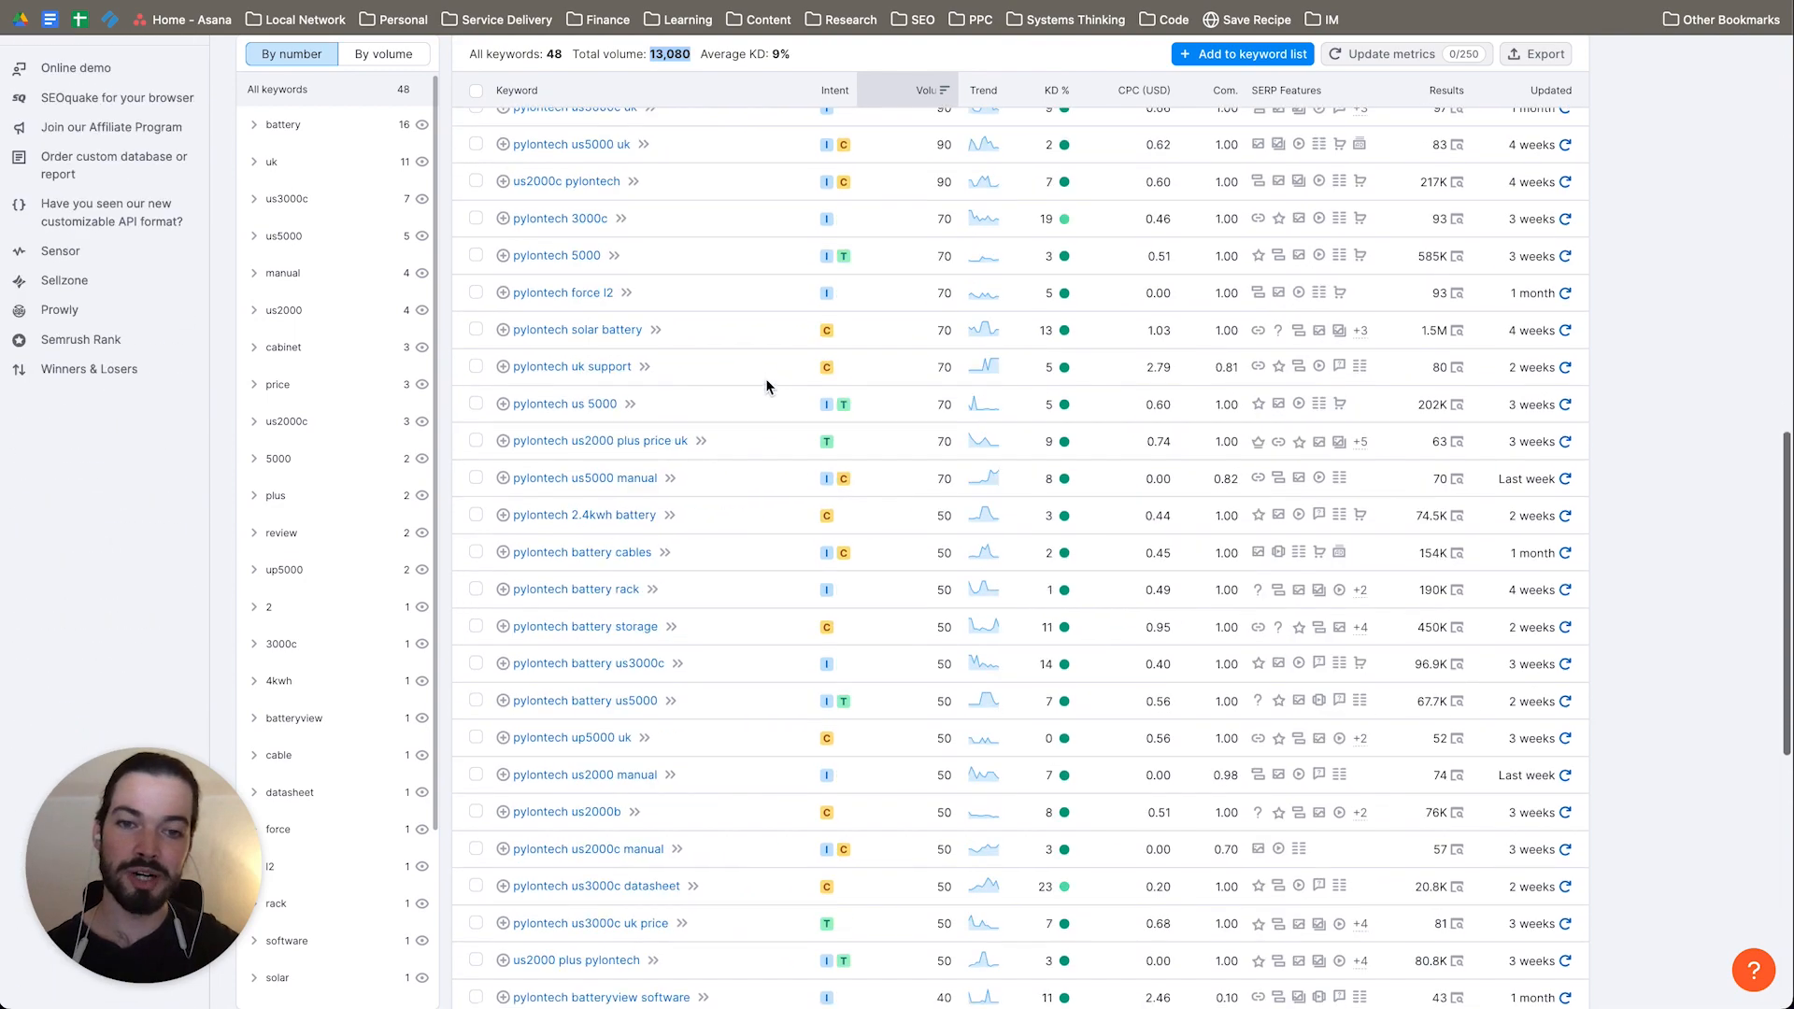
scroll(766, 386, up, 4)
scroll(766, 386, up, 6)
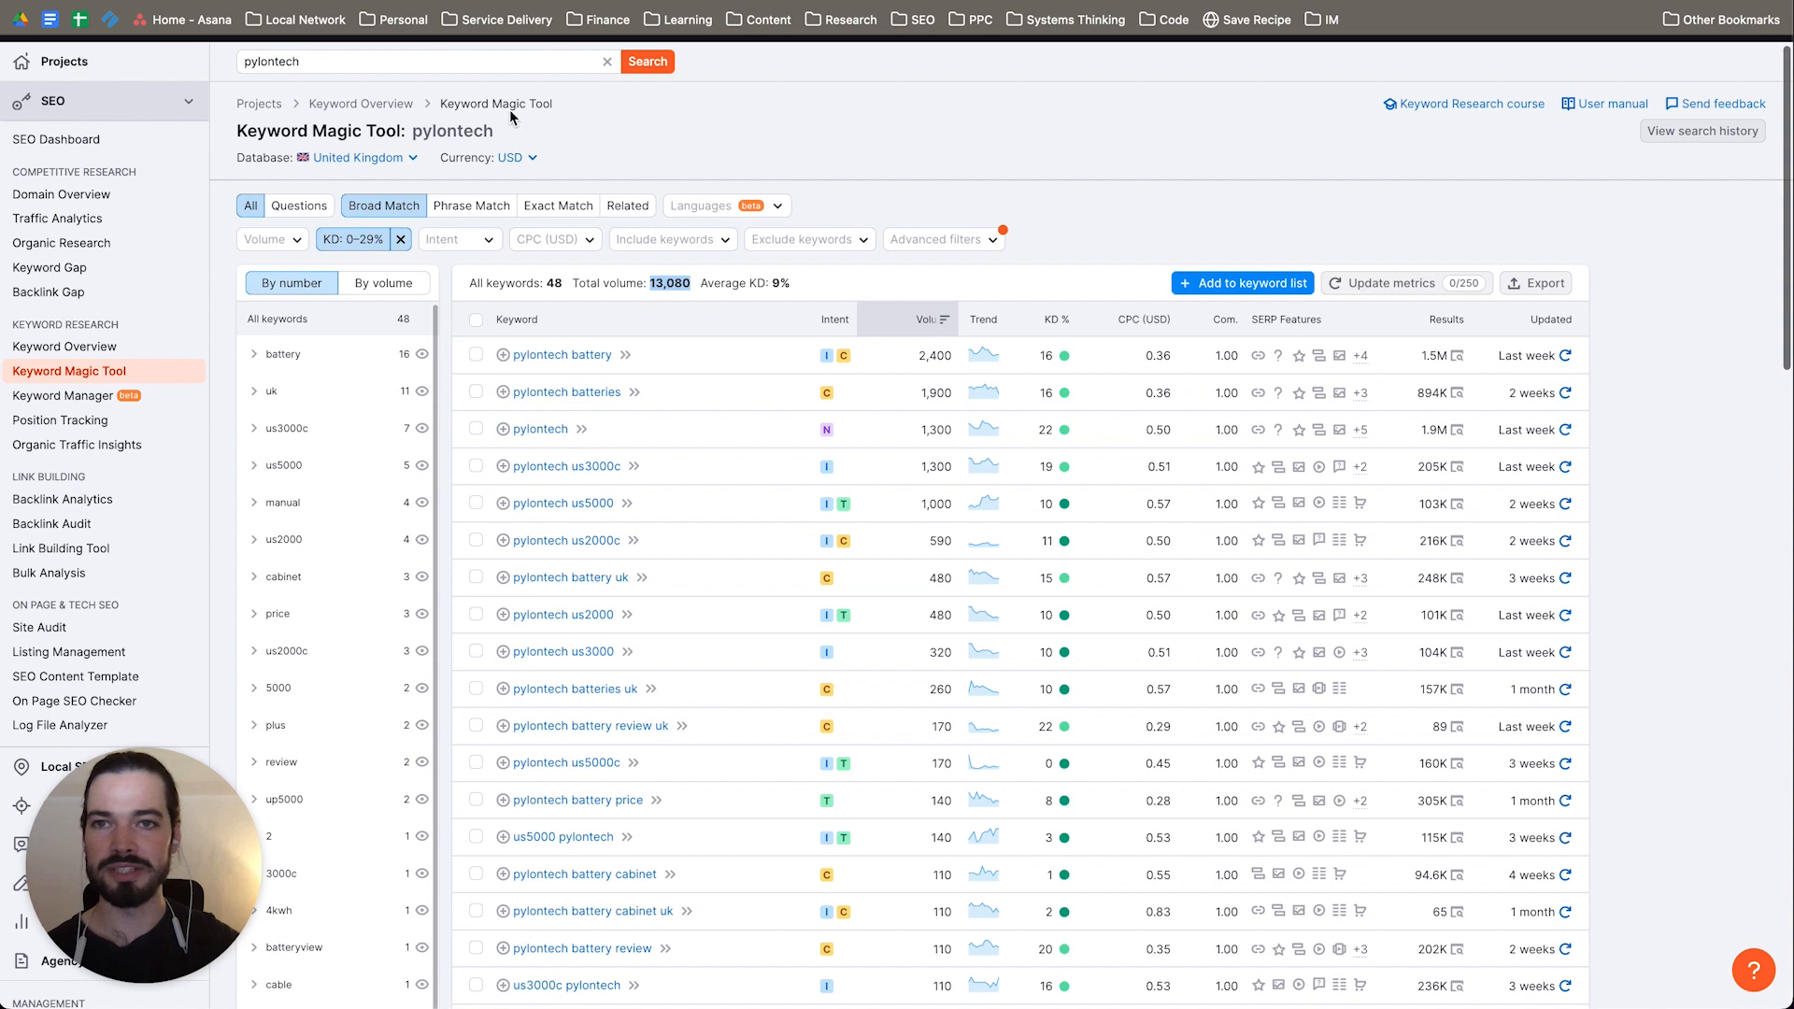
Step: Search the Keyword Magic Tool for "tesla powerwall" and look through its low-difficulty UK keywords
double_click(348, 66)
text(twes)
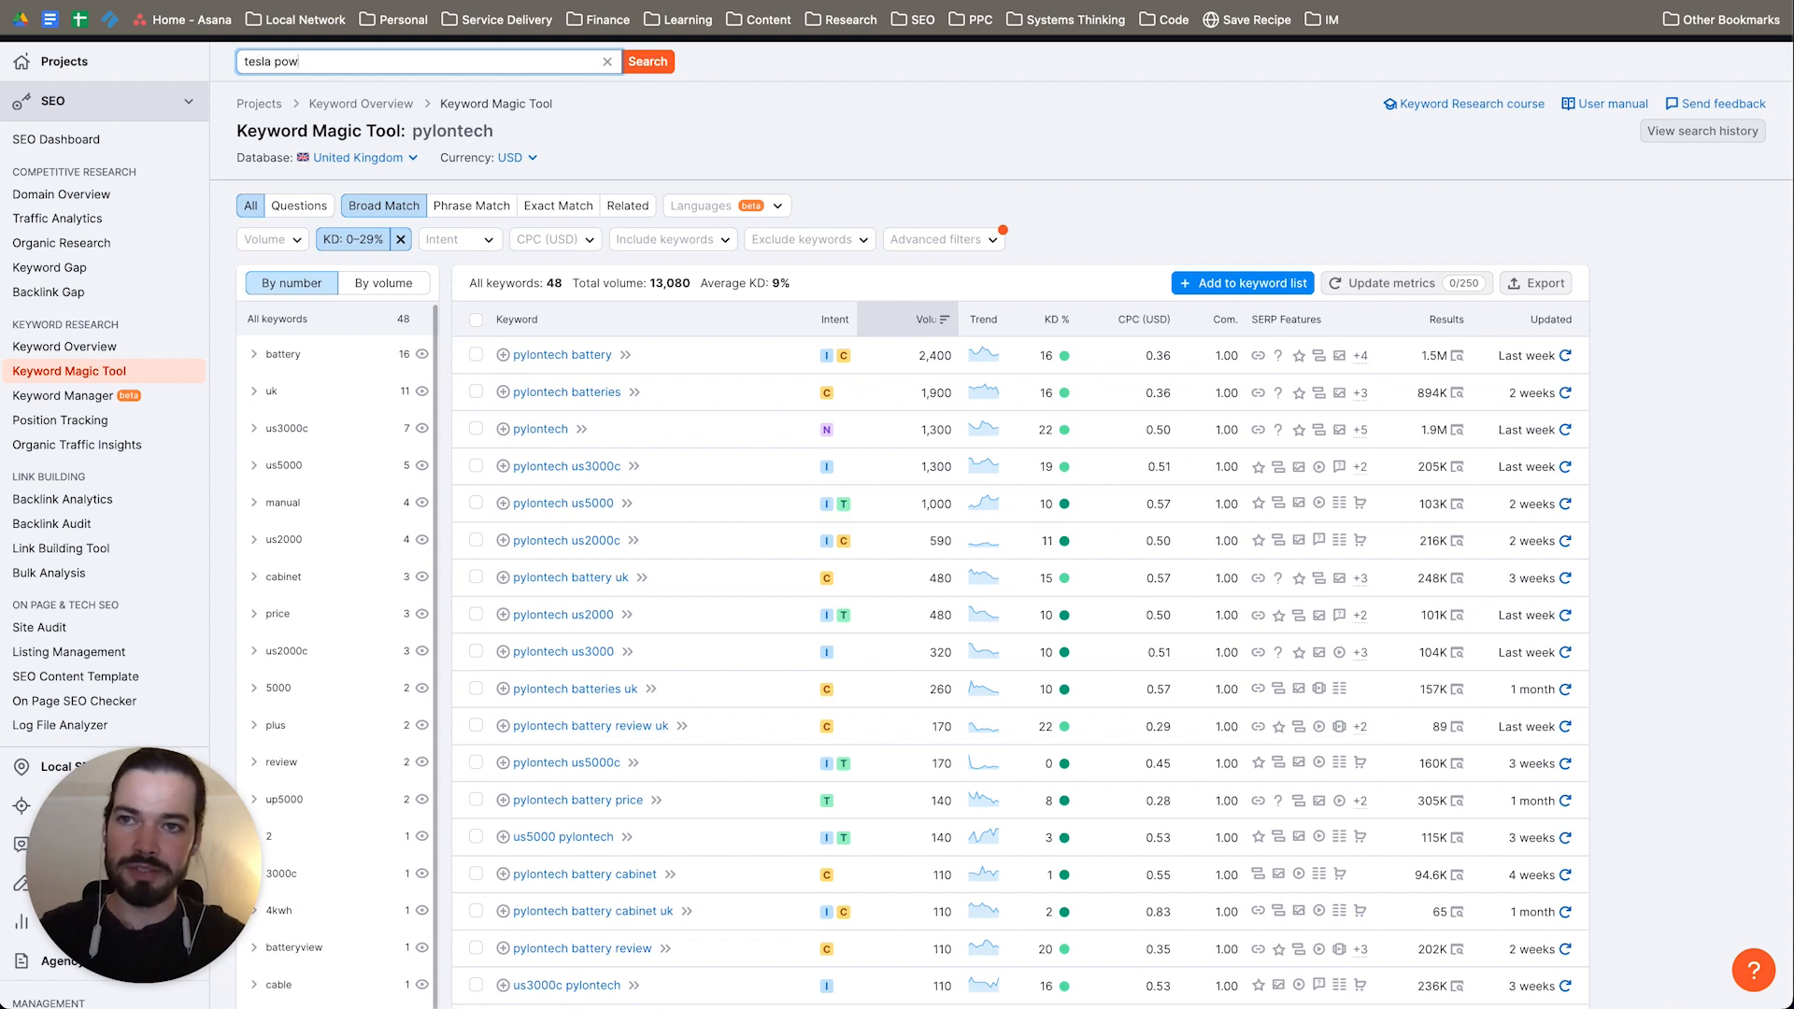
text(wall)
key(Return)
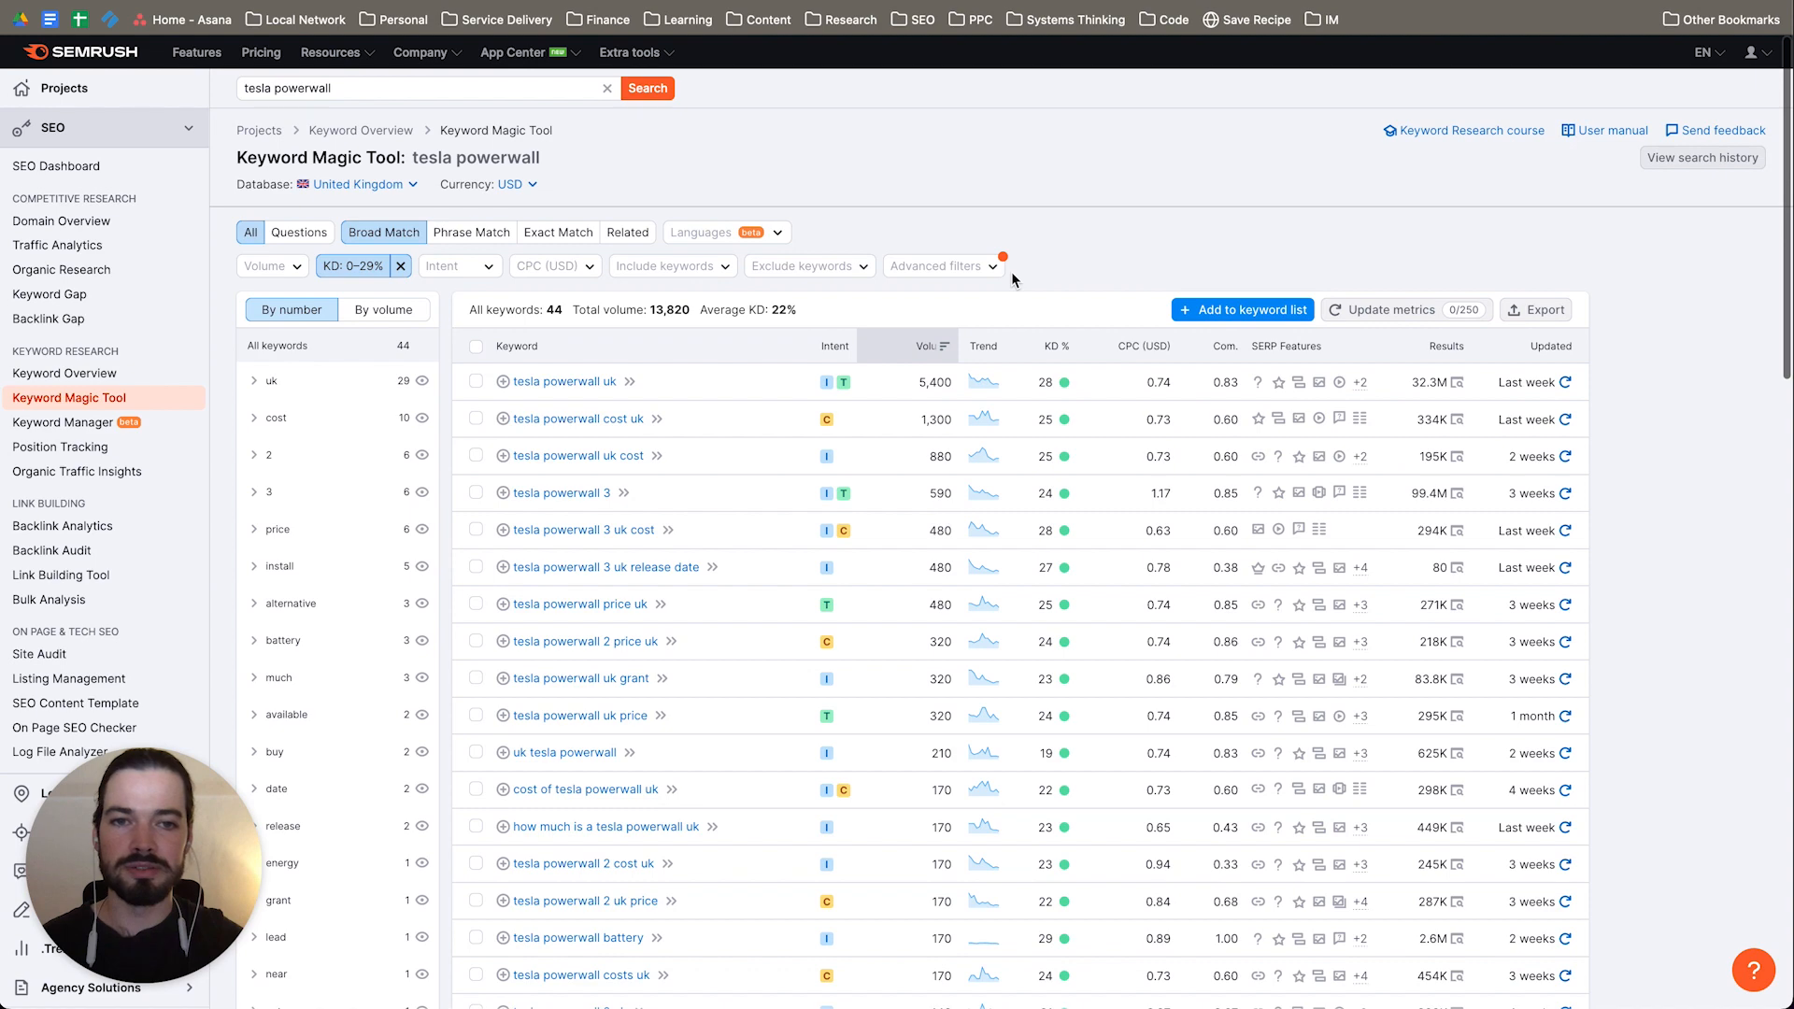
scroll(1121, 290, down, 2)
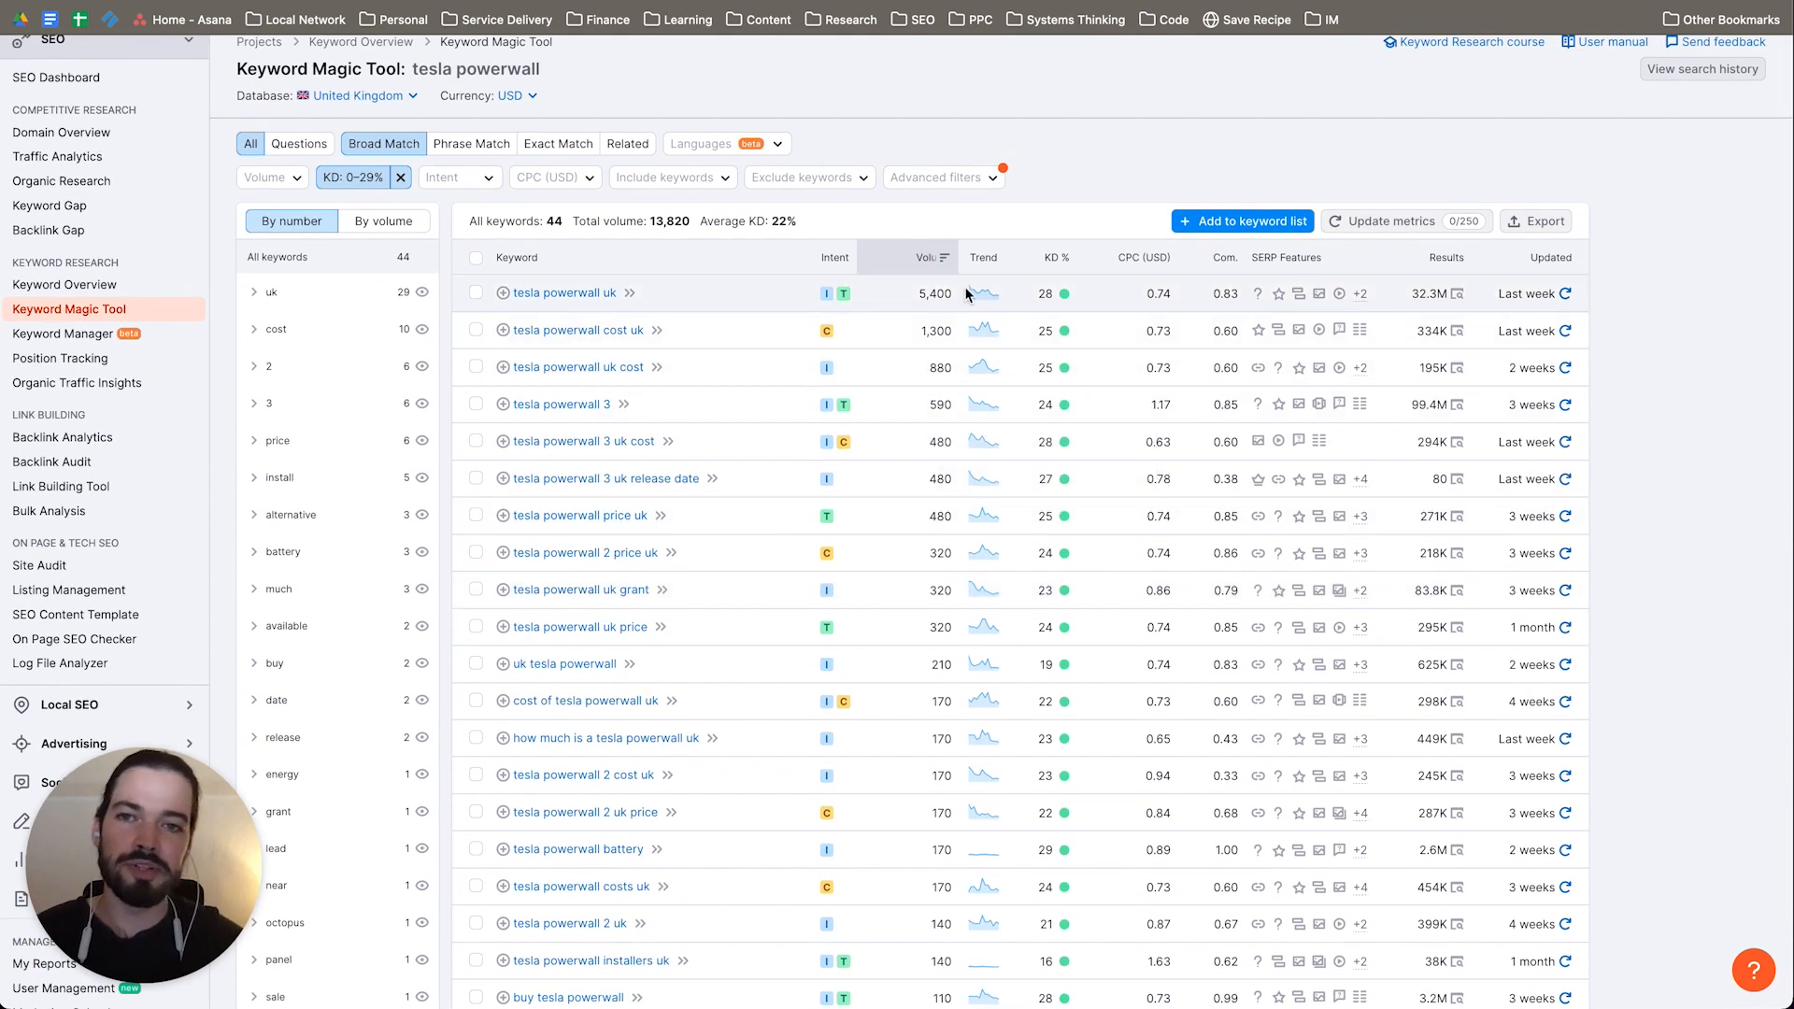
scroll(1086, 663, down, 5)
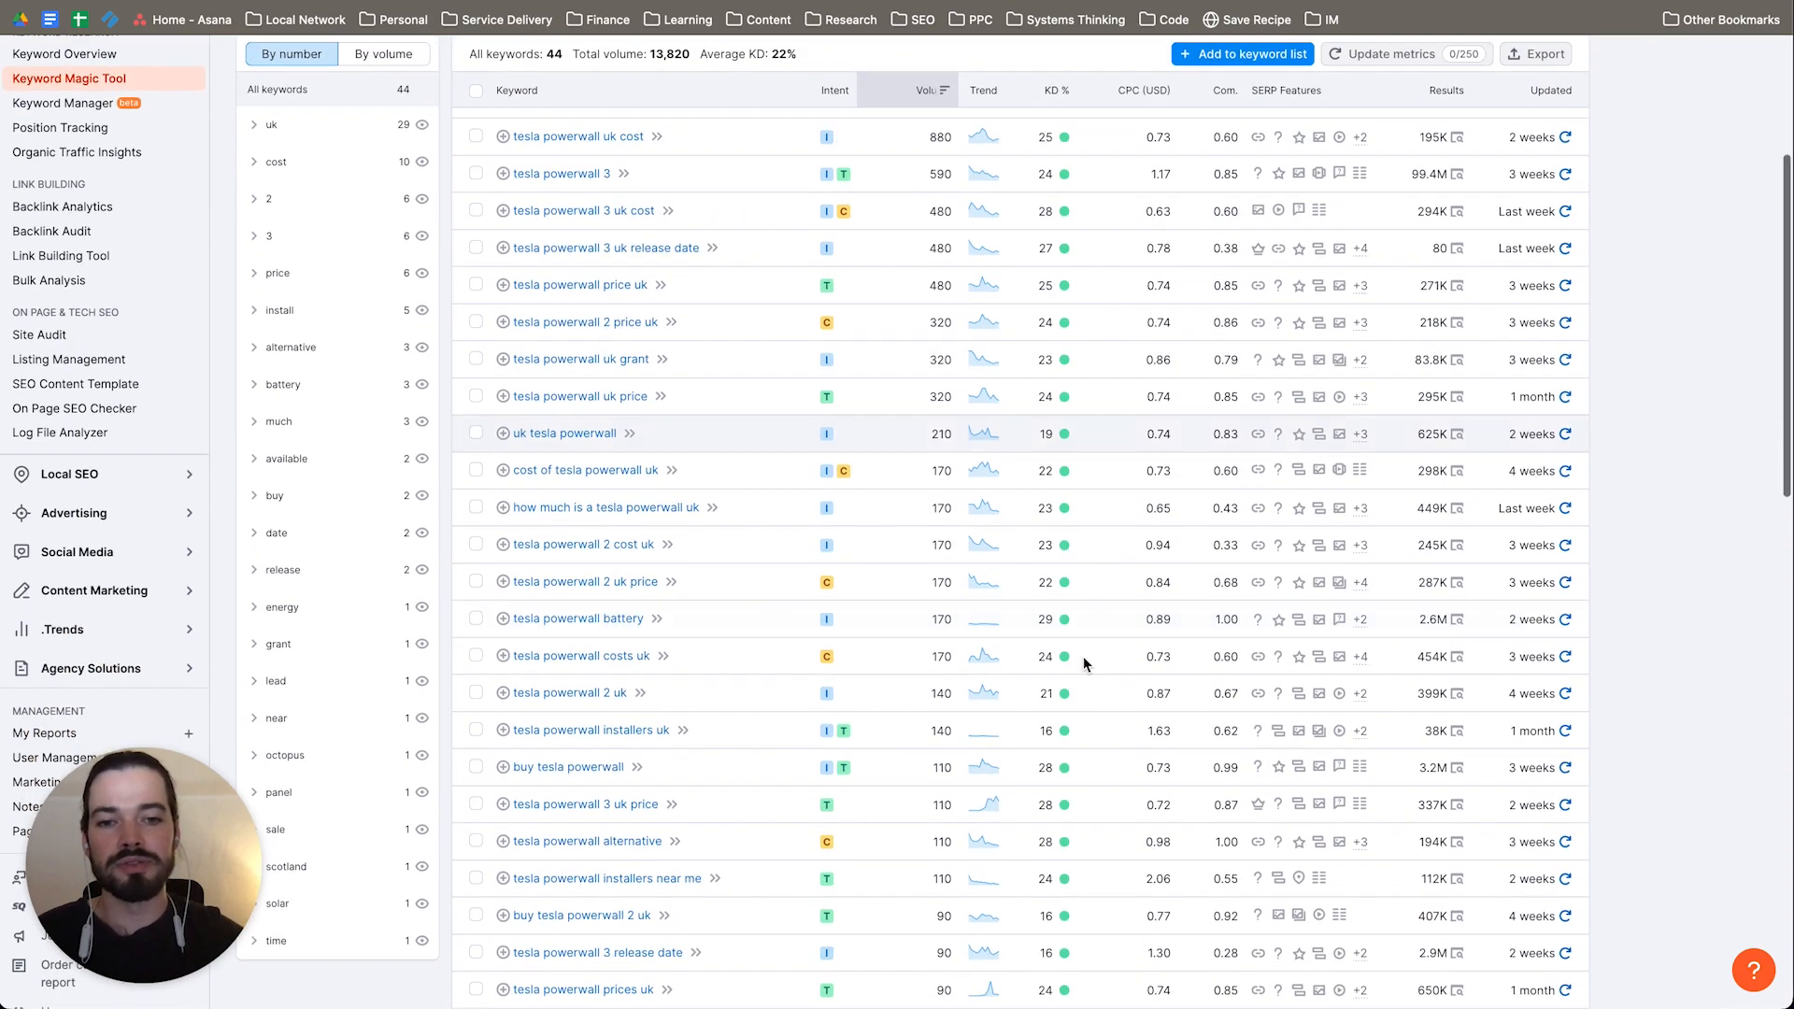
scroll(1084, 663, down, 4)
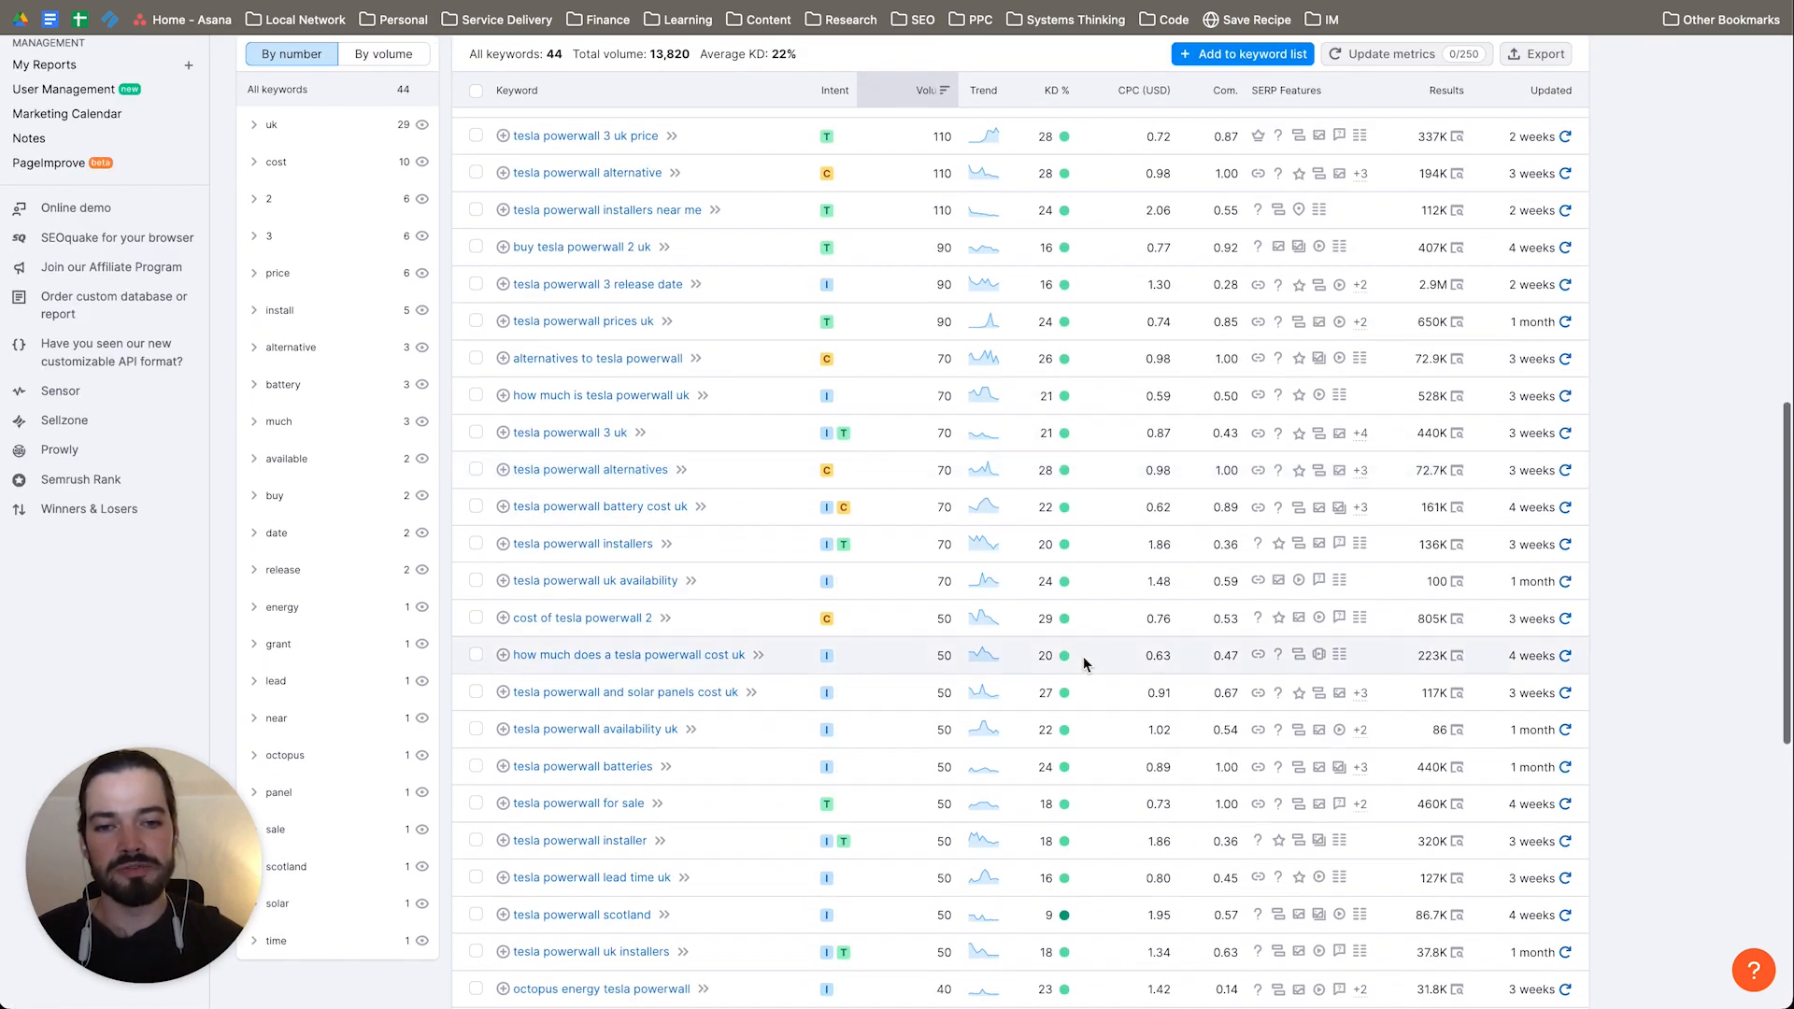
Step: Look through the low-difficulty "tesla powerwall" keywords again, examining difficulty scores and volumes from the highest-volume terms to the end of the list
scroll(1084, 658, up, 9)
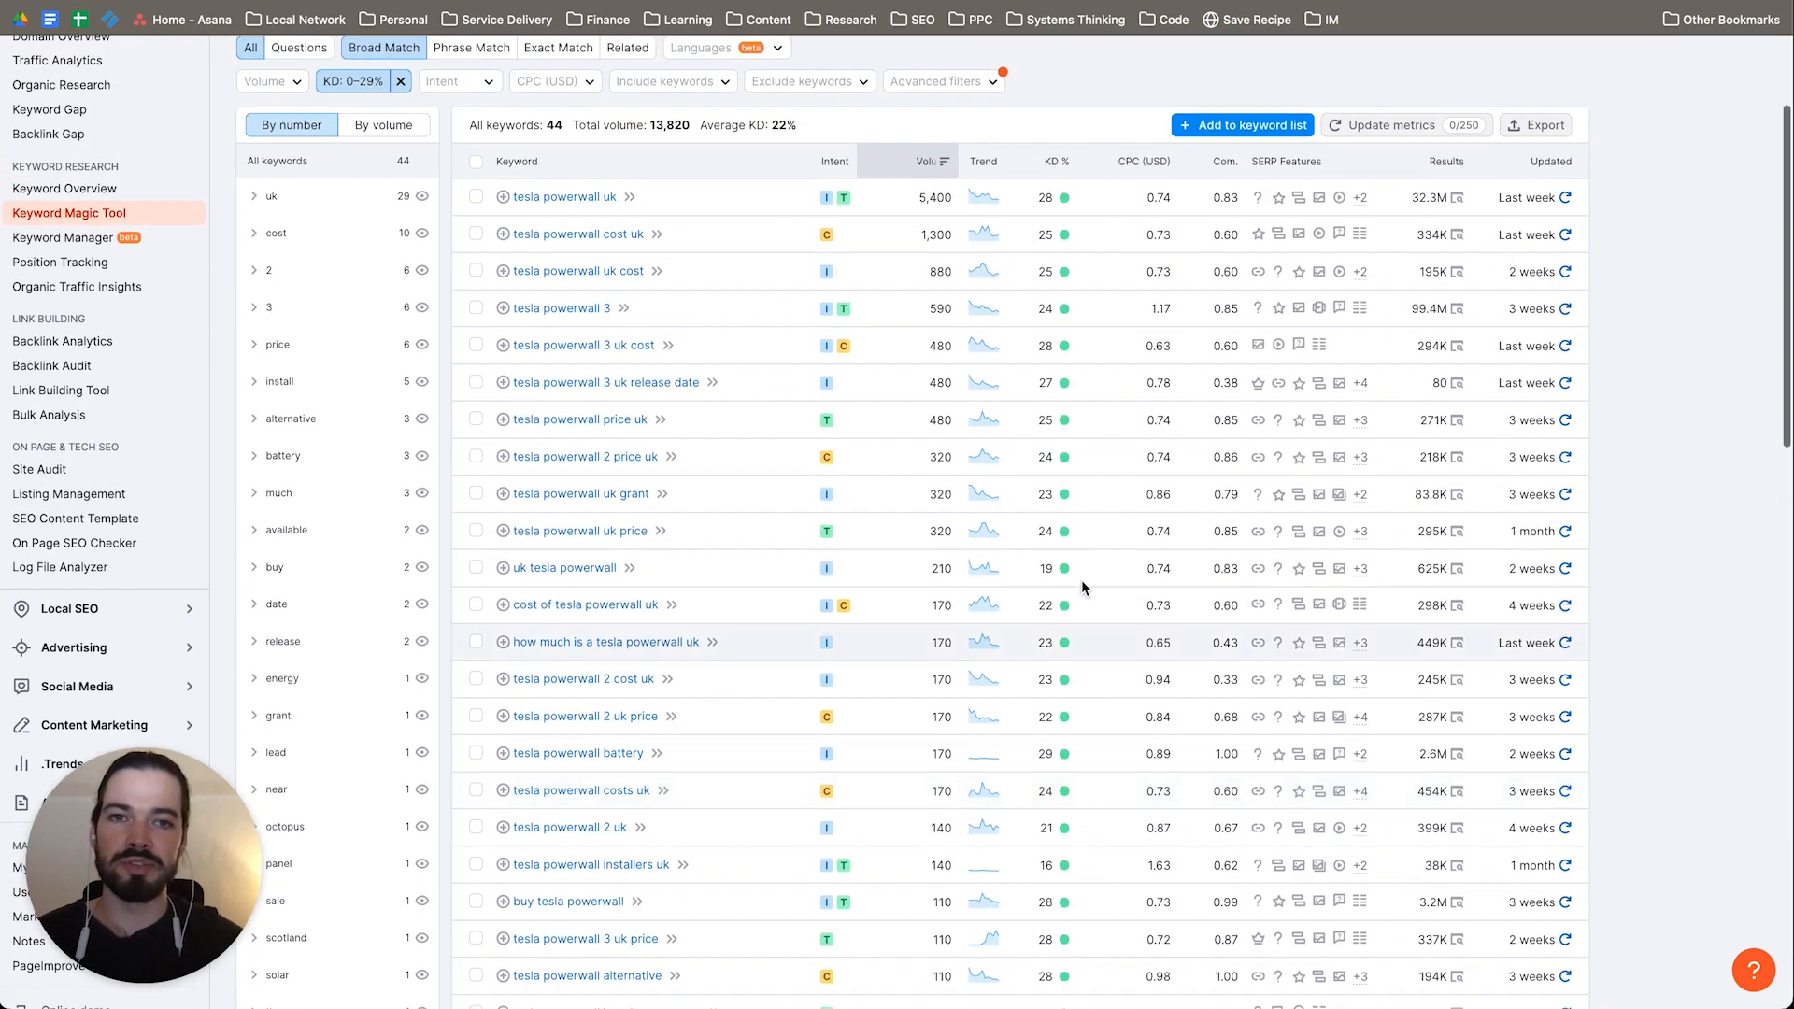
mouse_move(1065, 197)
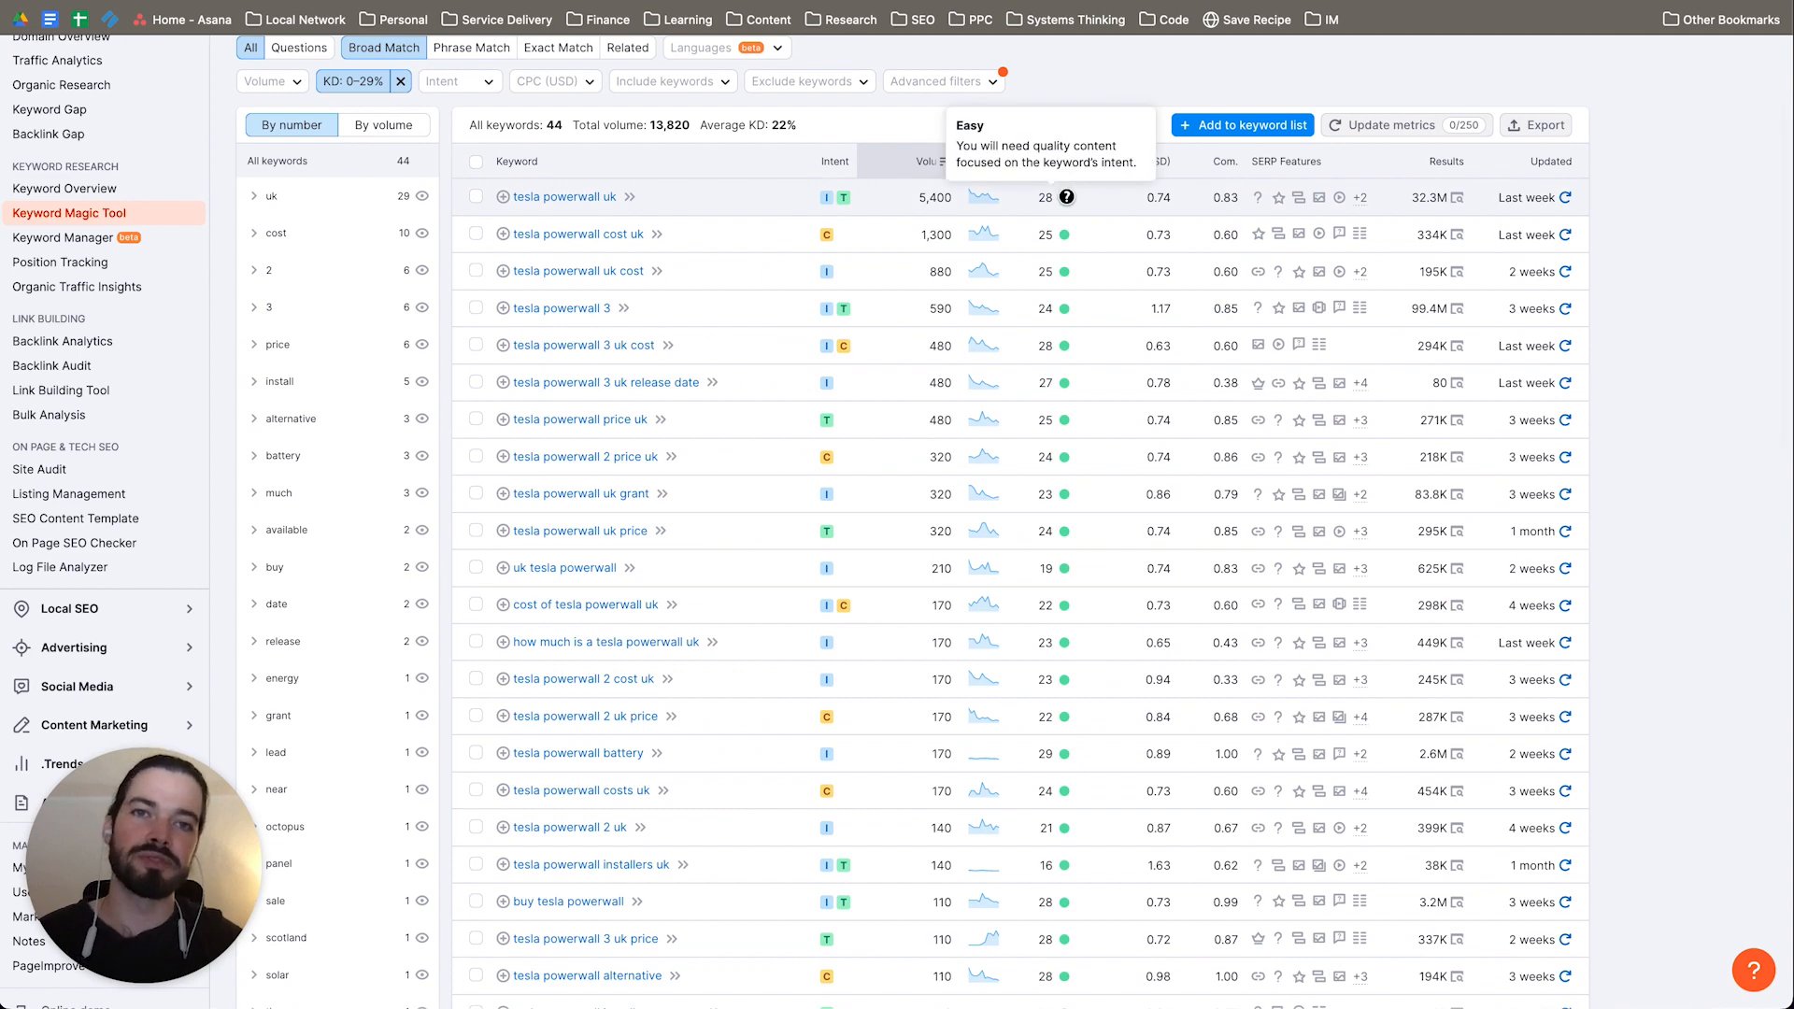
scroll(1099, 393, down, 7)
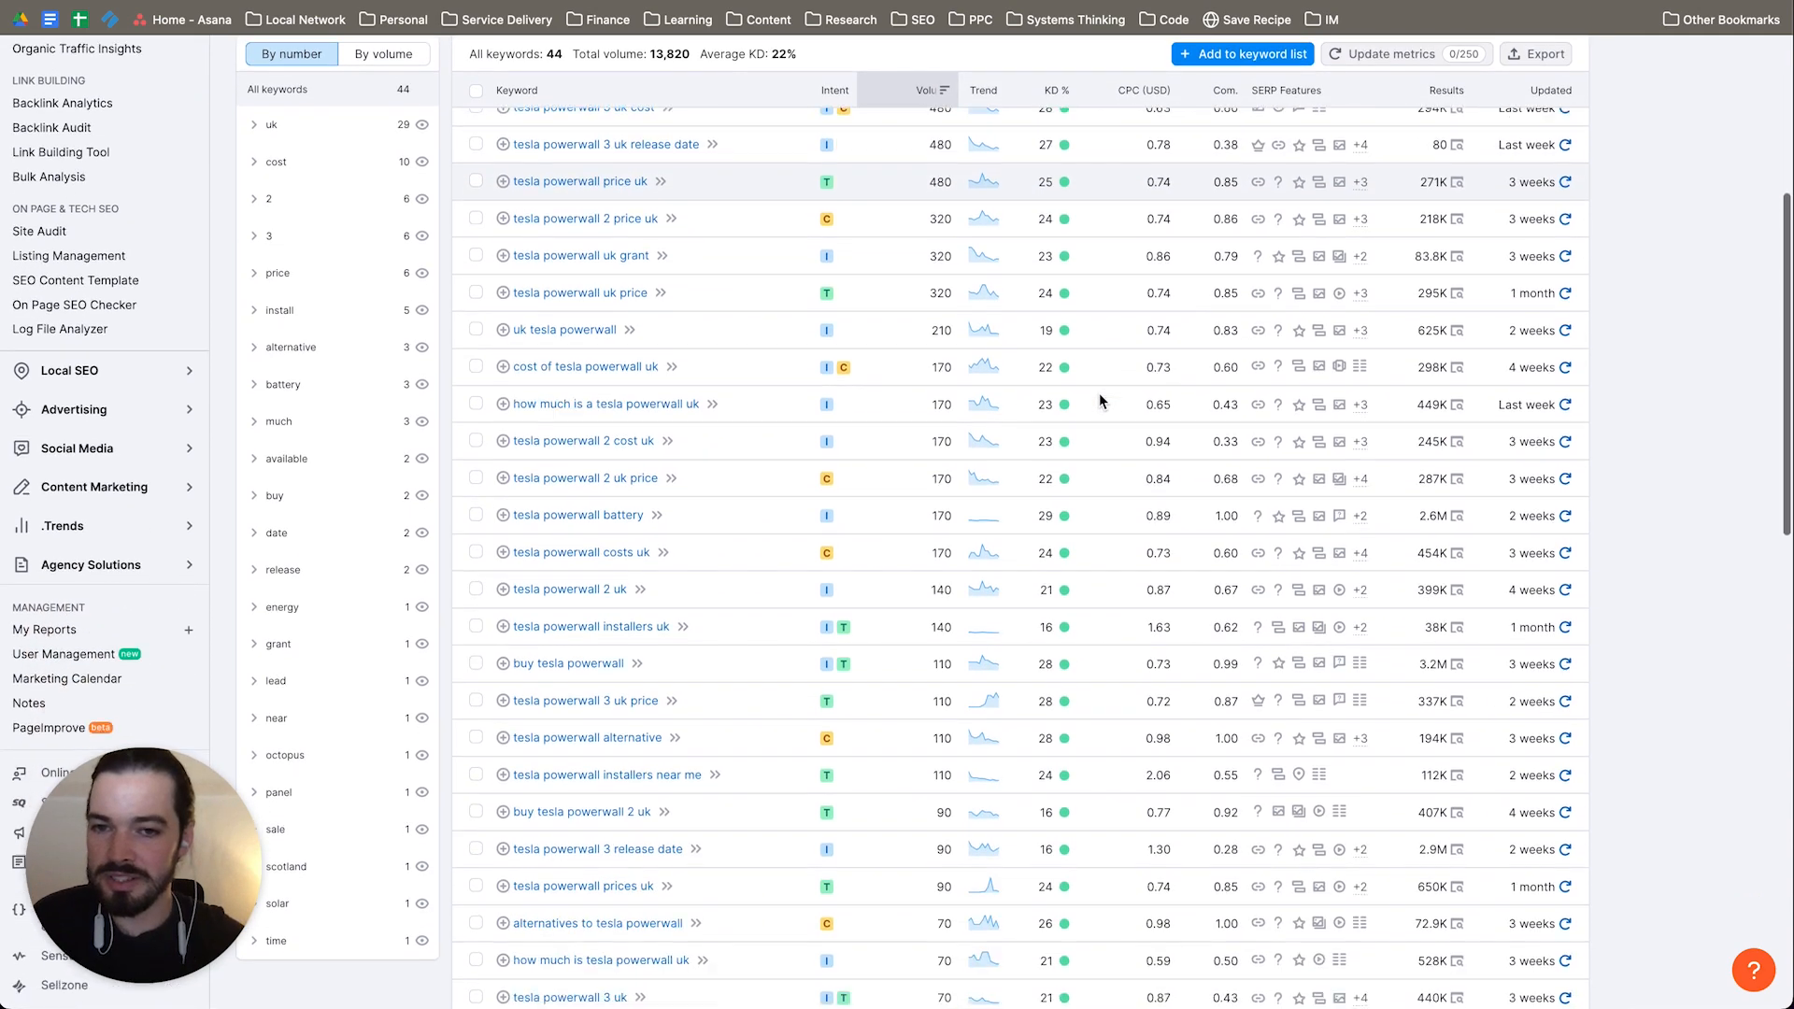
scroll(1098, 400, down, 5)
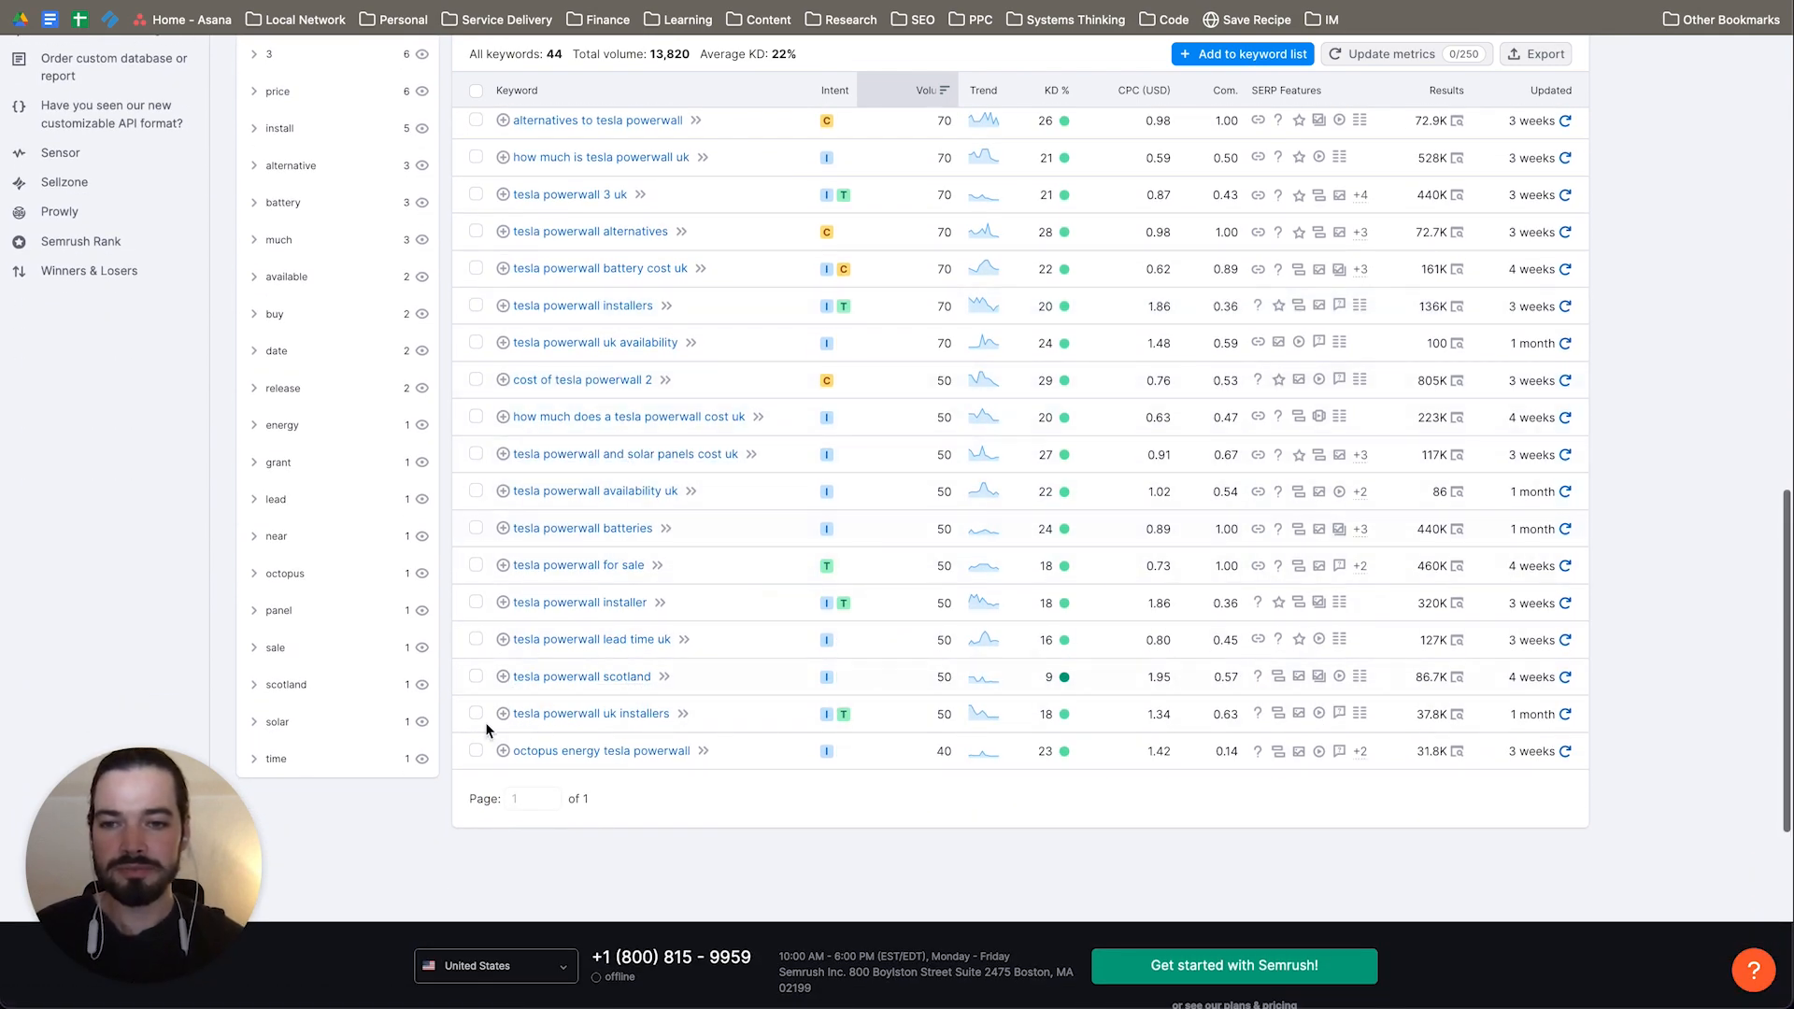
scroll(689, 393, up, 12)
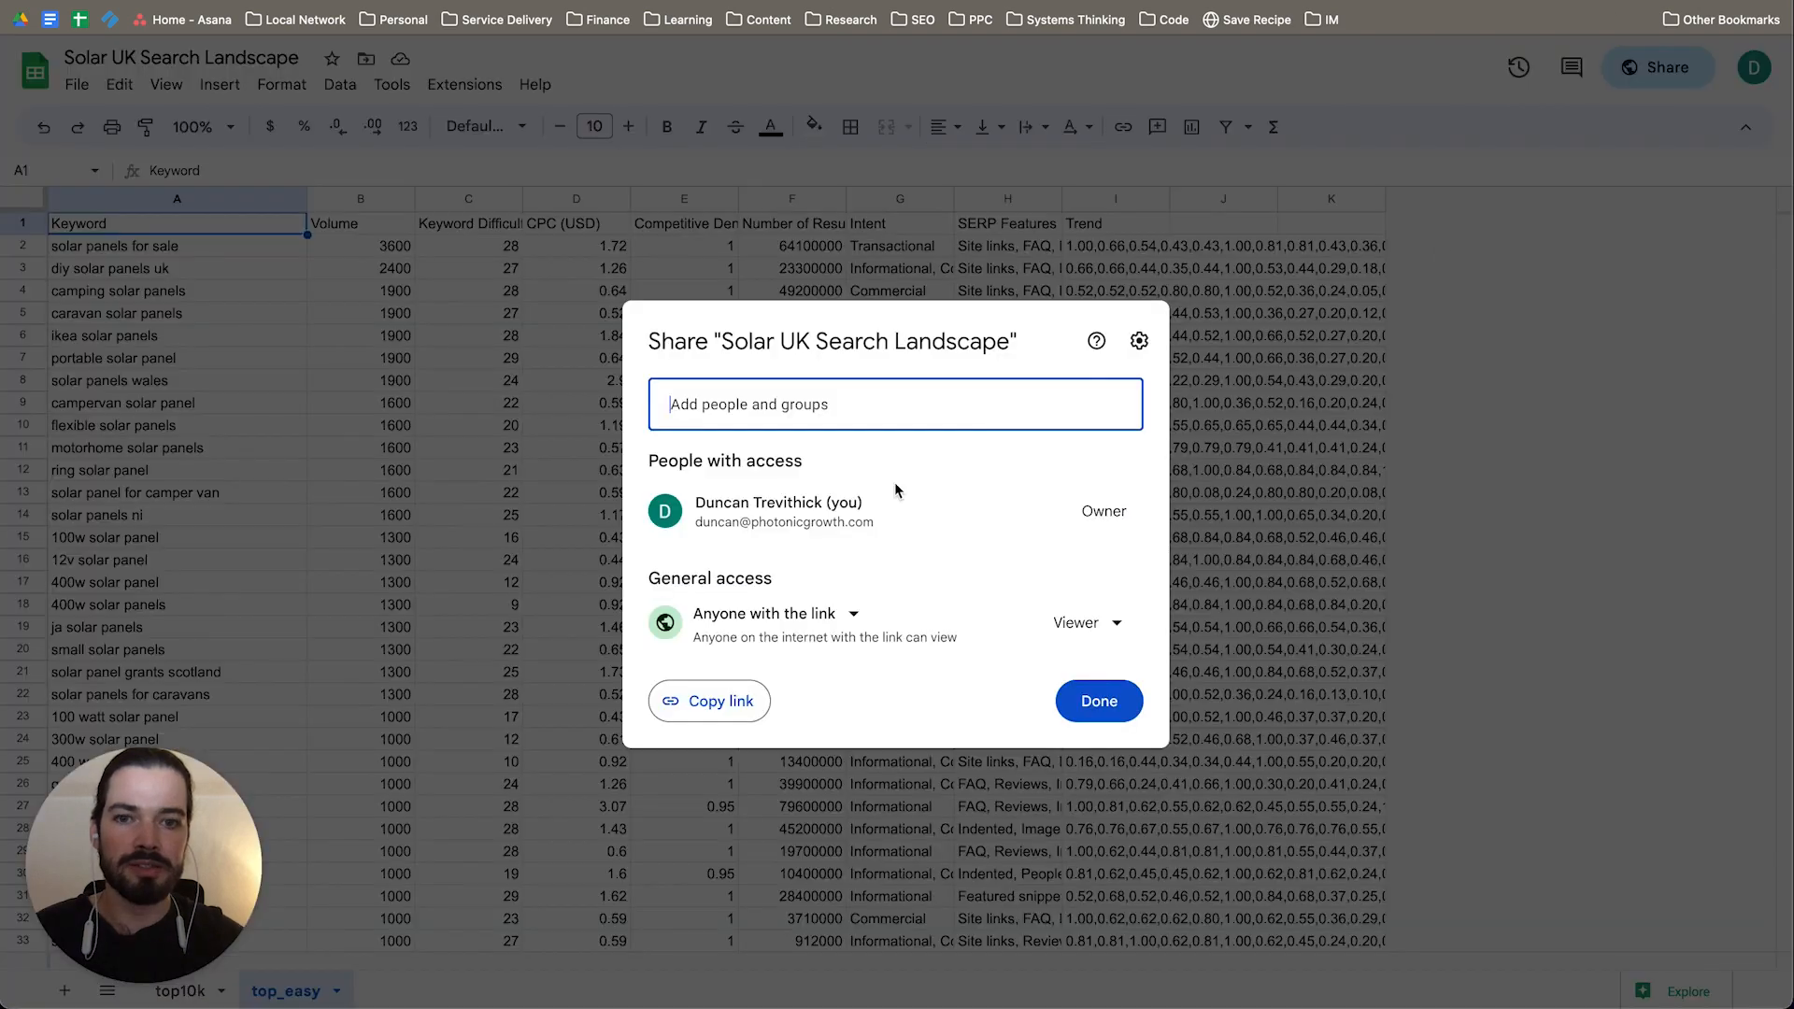
Step: Switch to the "Solar UK Search Landscape" spreadsheet, close its sharing dialog and go through the top_easy keywords to the last row
click(1099, 701)
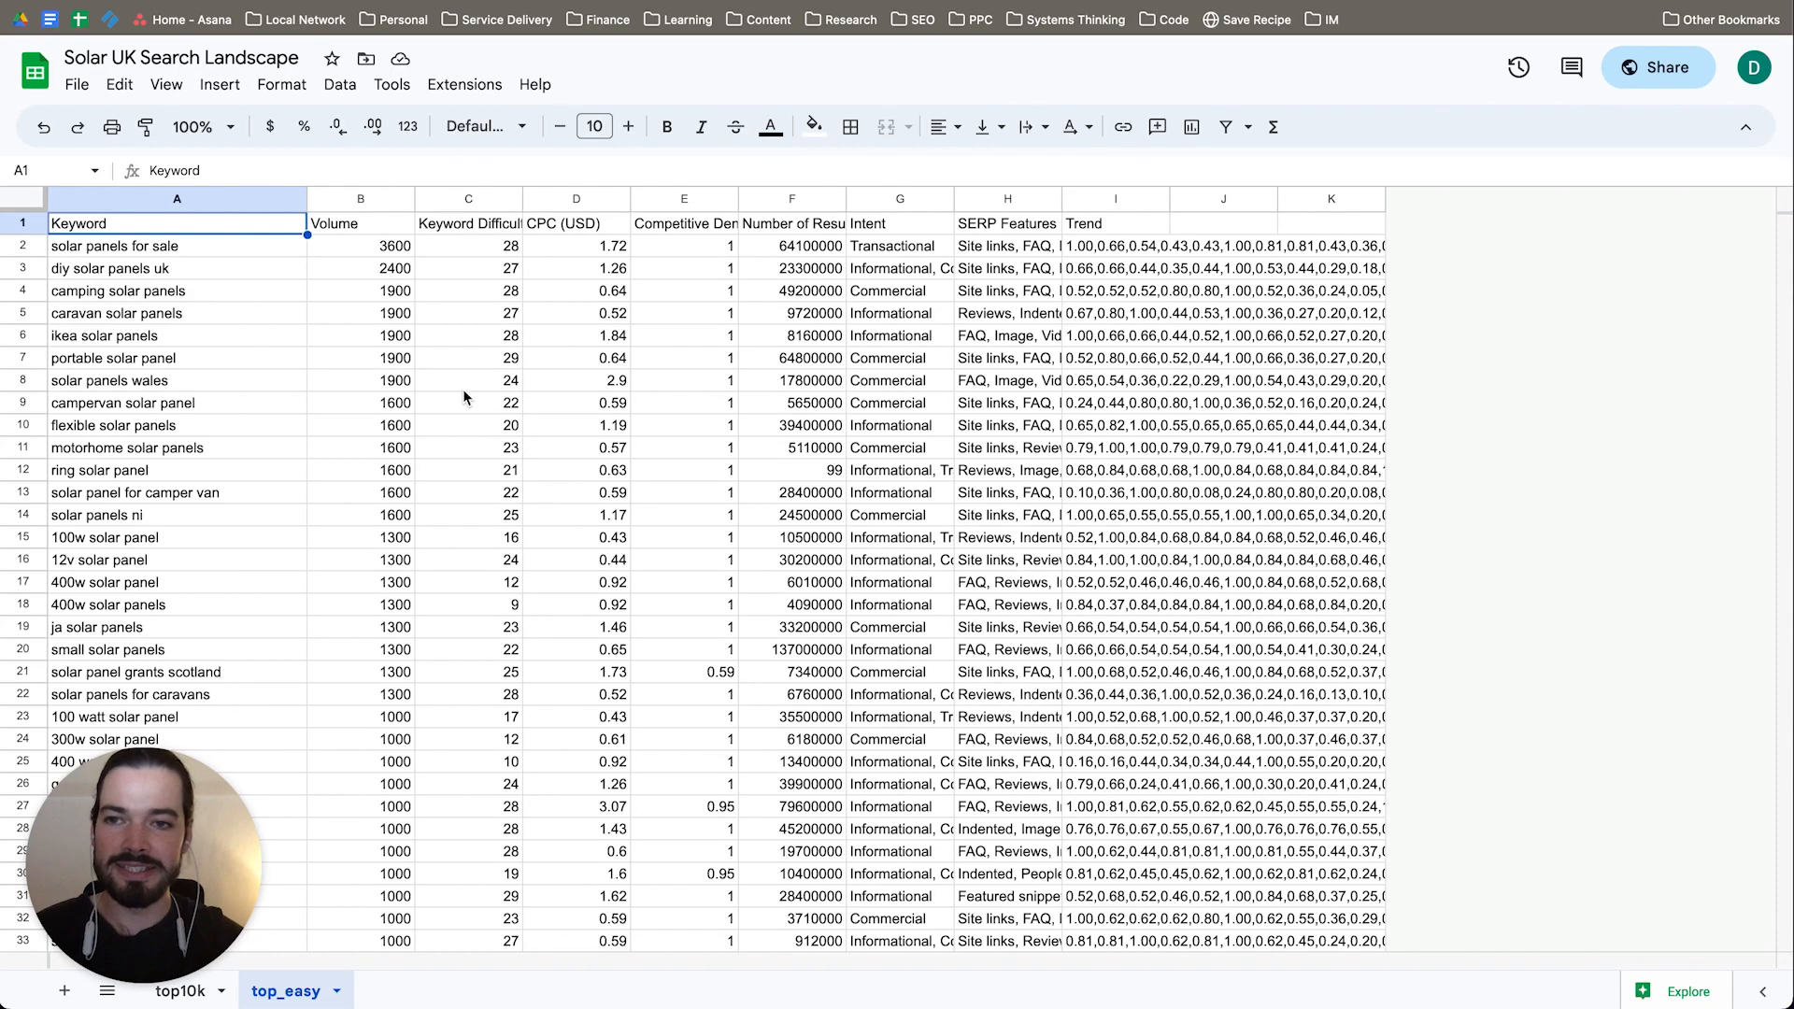
scroll(467, 398, down, 15)
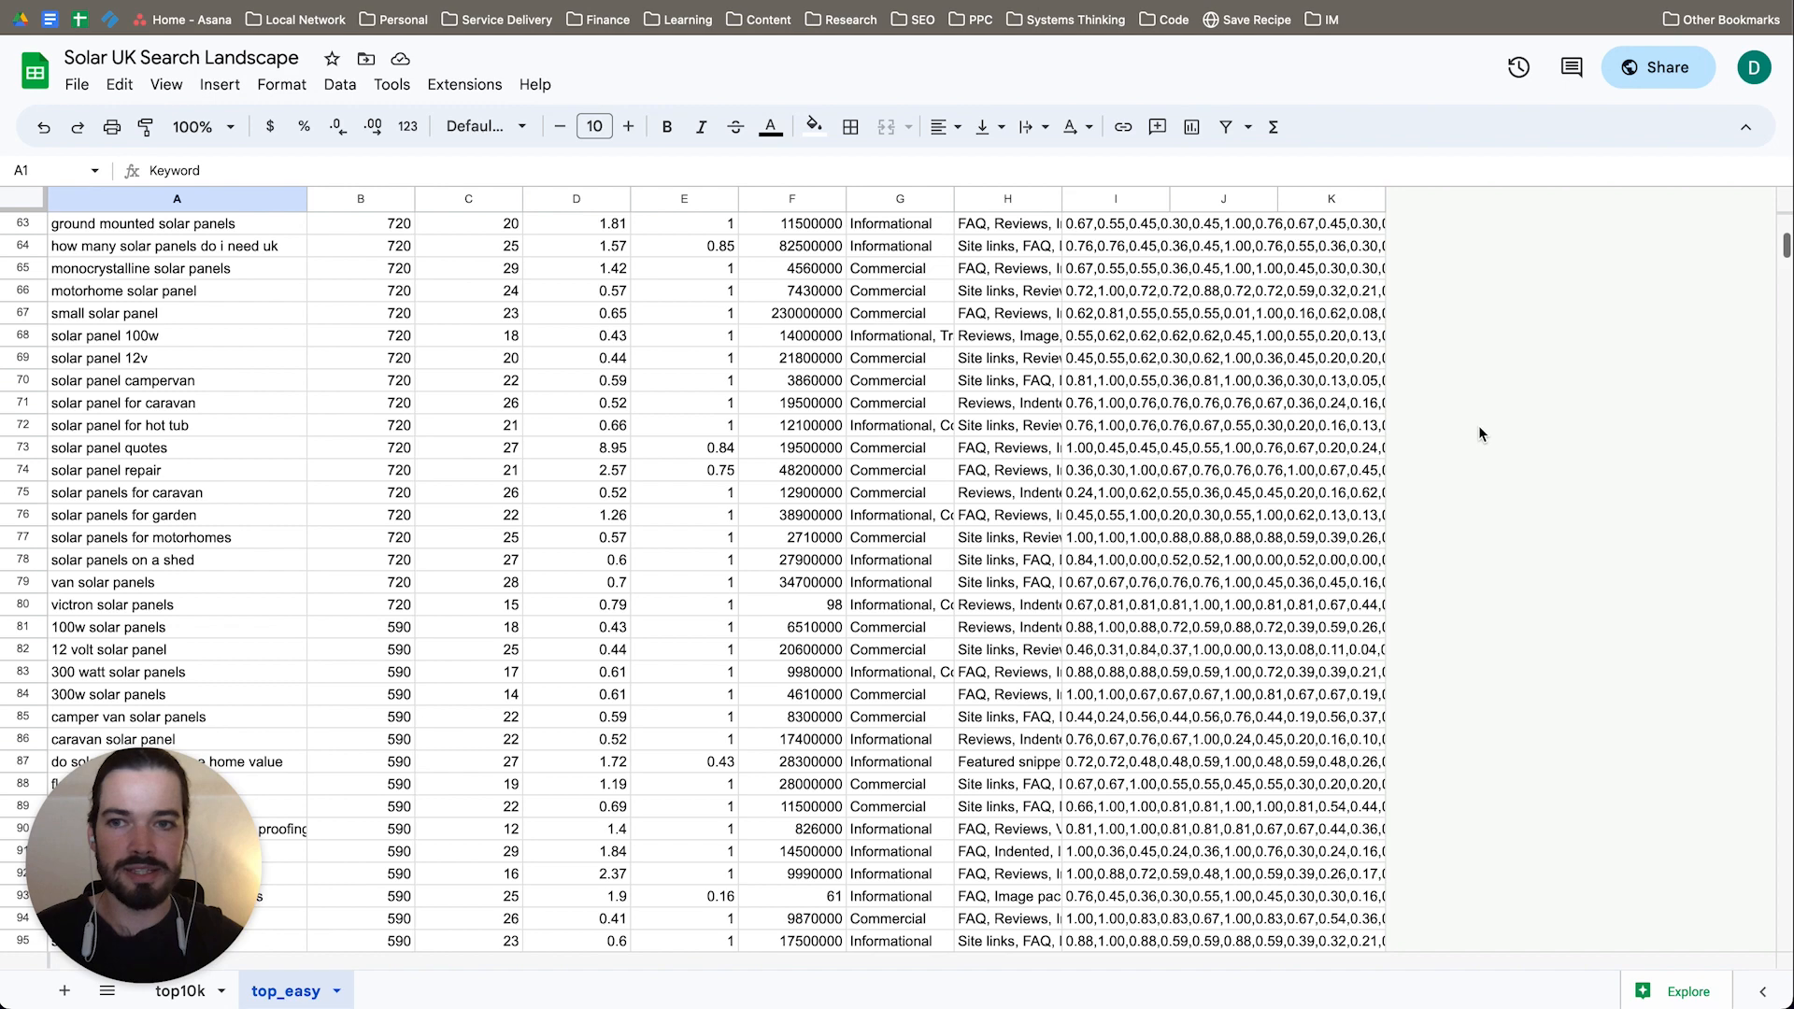
drag(1785, 245, 1785, 934)
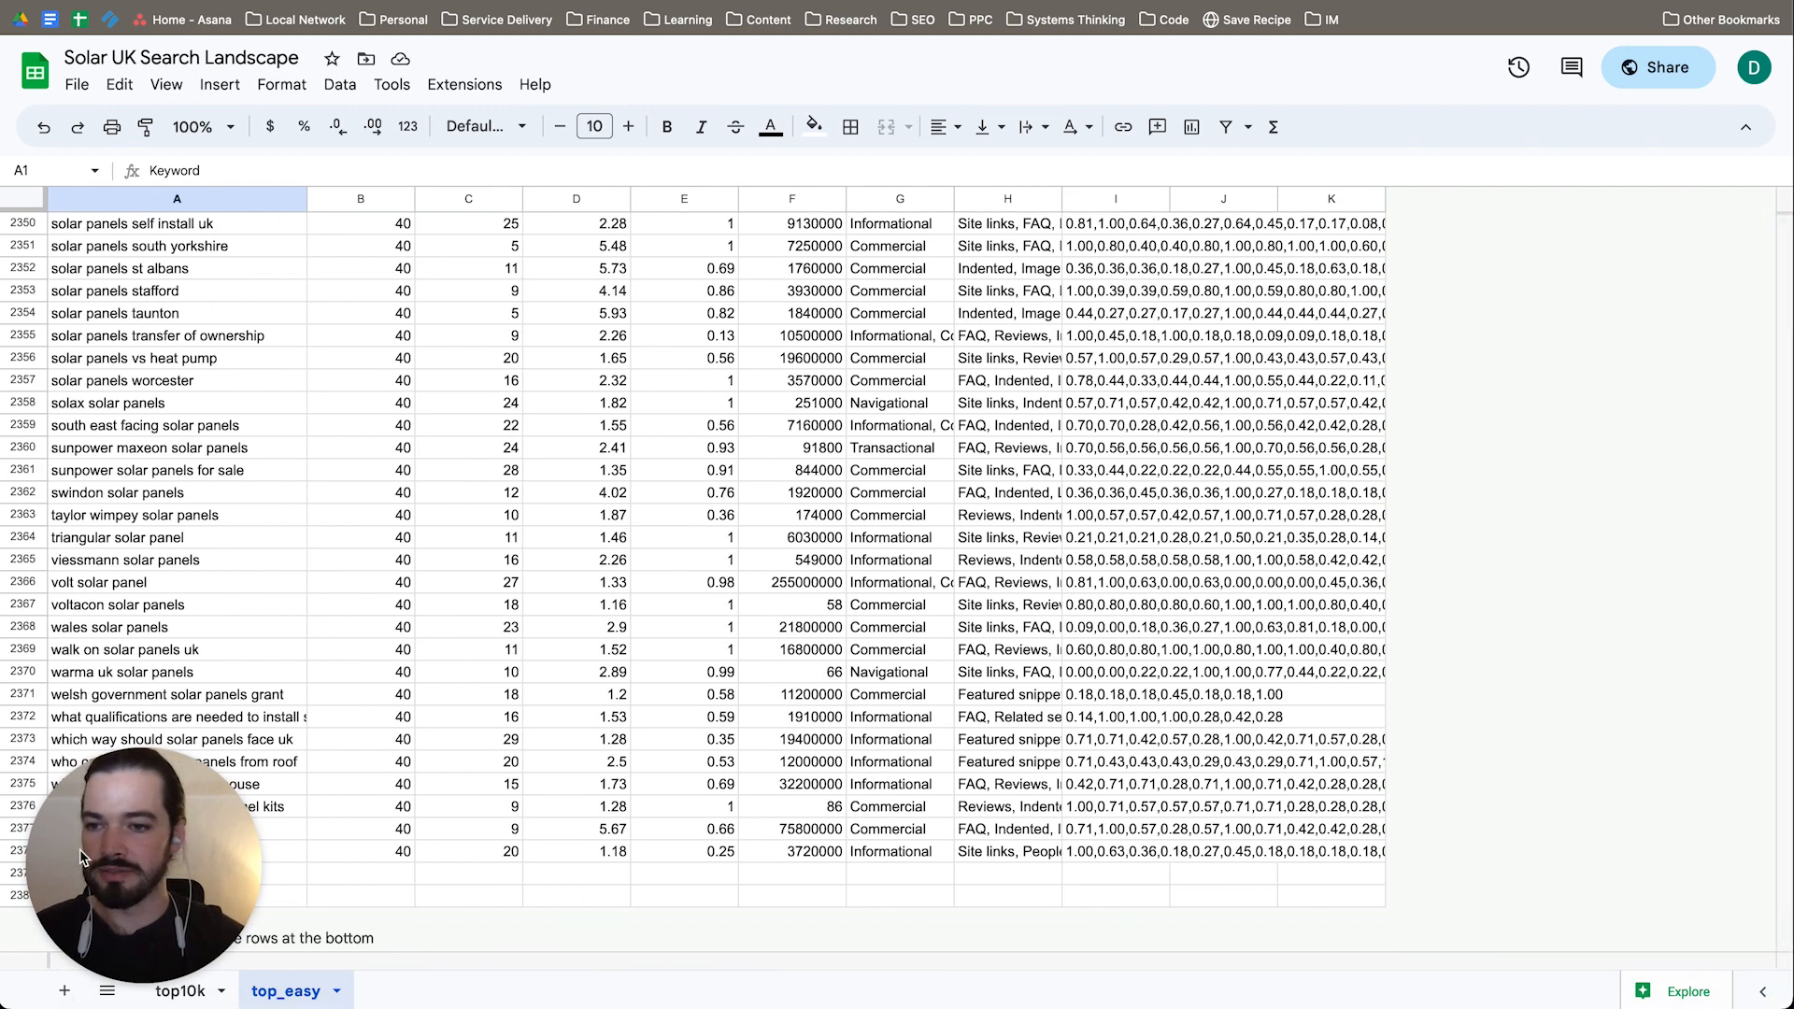
Step: Look back through the top_easy sheet's keywords, volumes and difficulty scores from the lowest-volume terms to the header row
scroll(638, 397, up, 20)
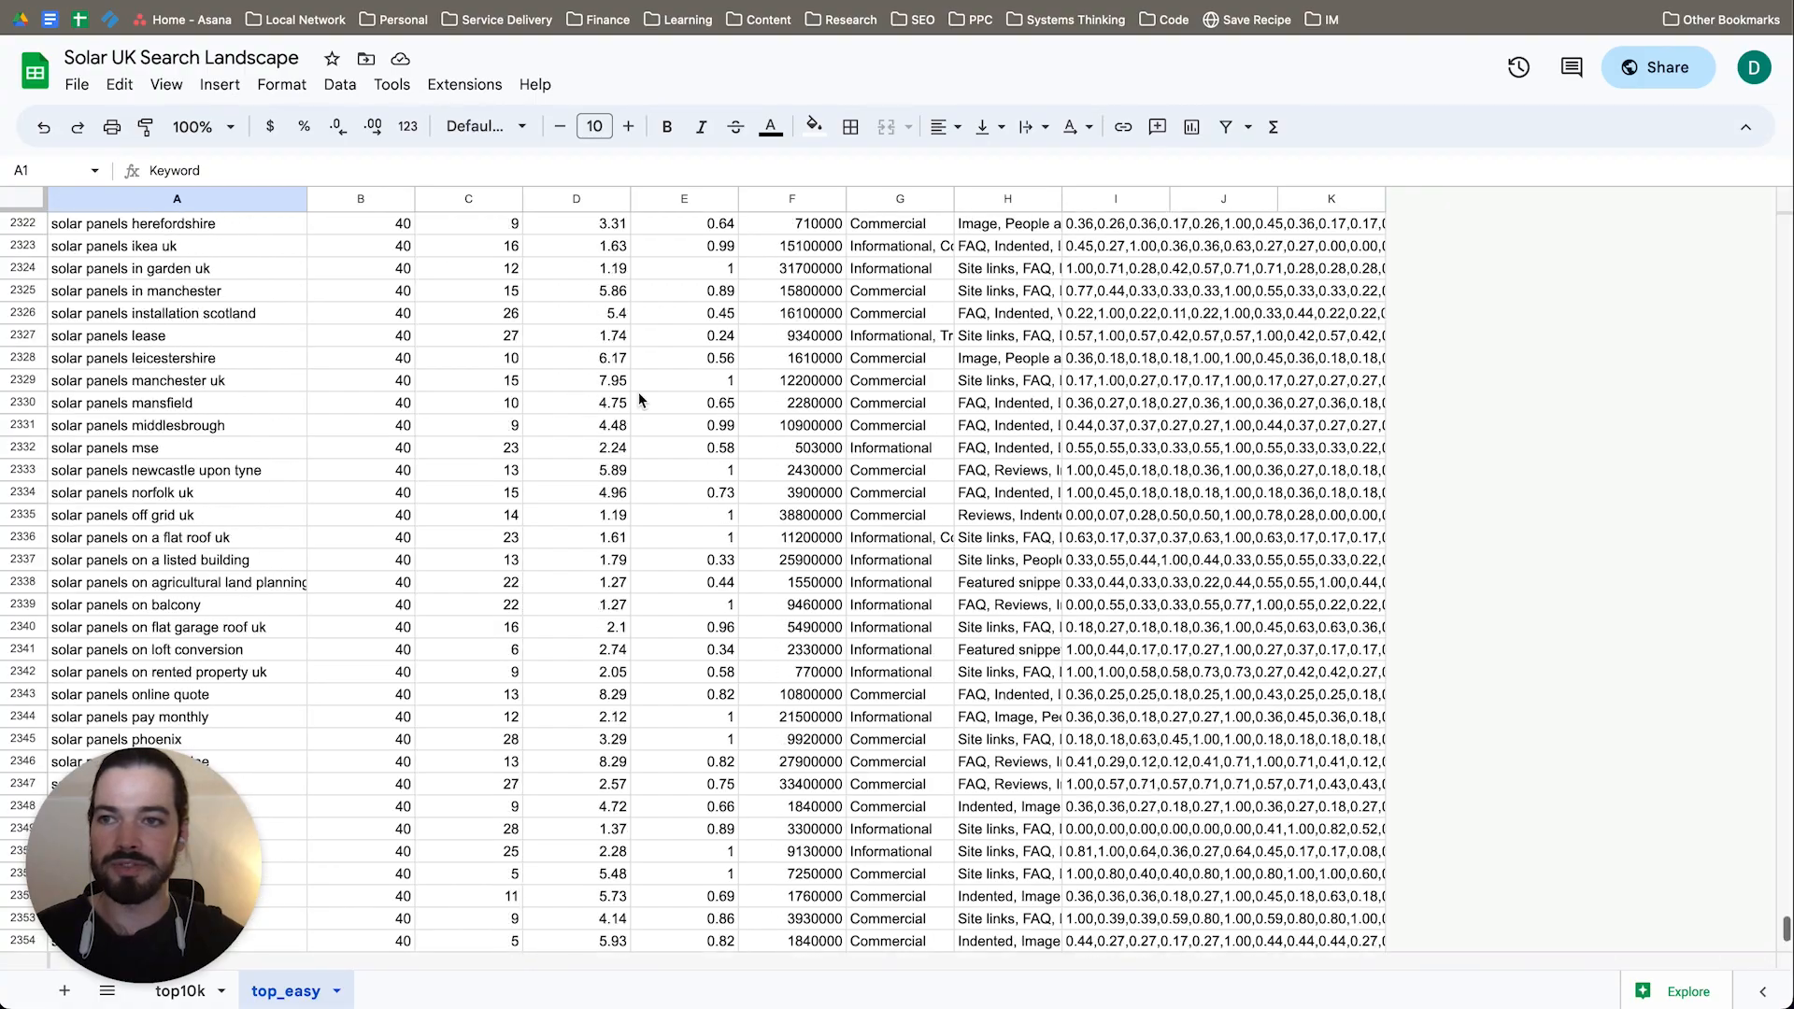
scroll(639, 393, up, 20)
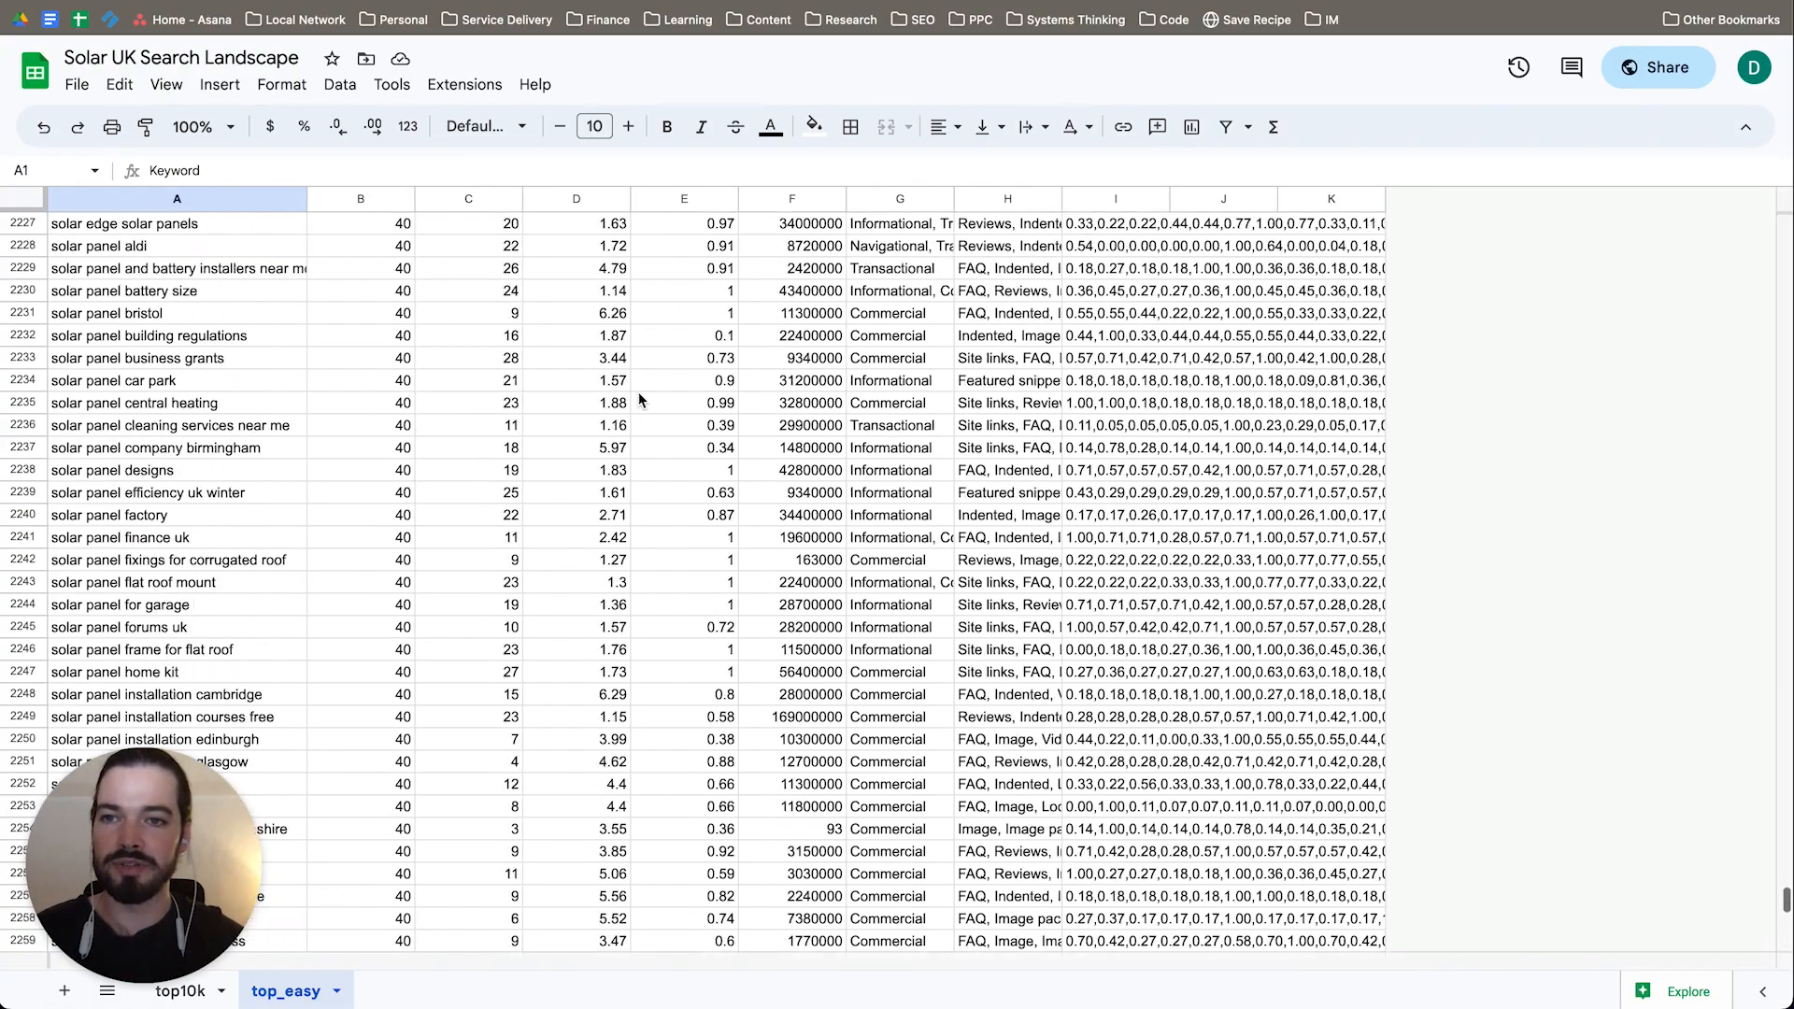
scroll(639, 400, up, 20)
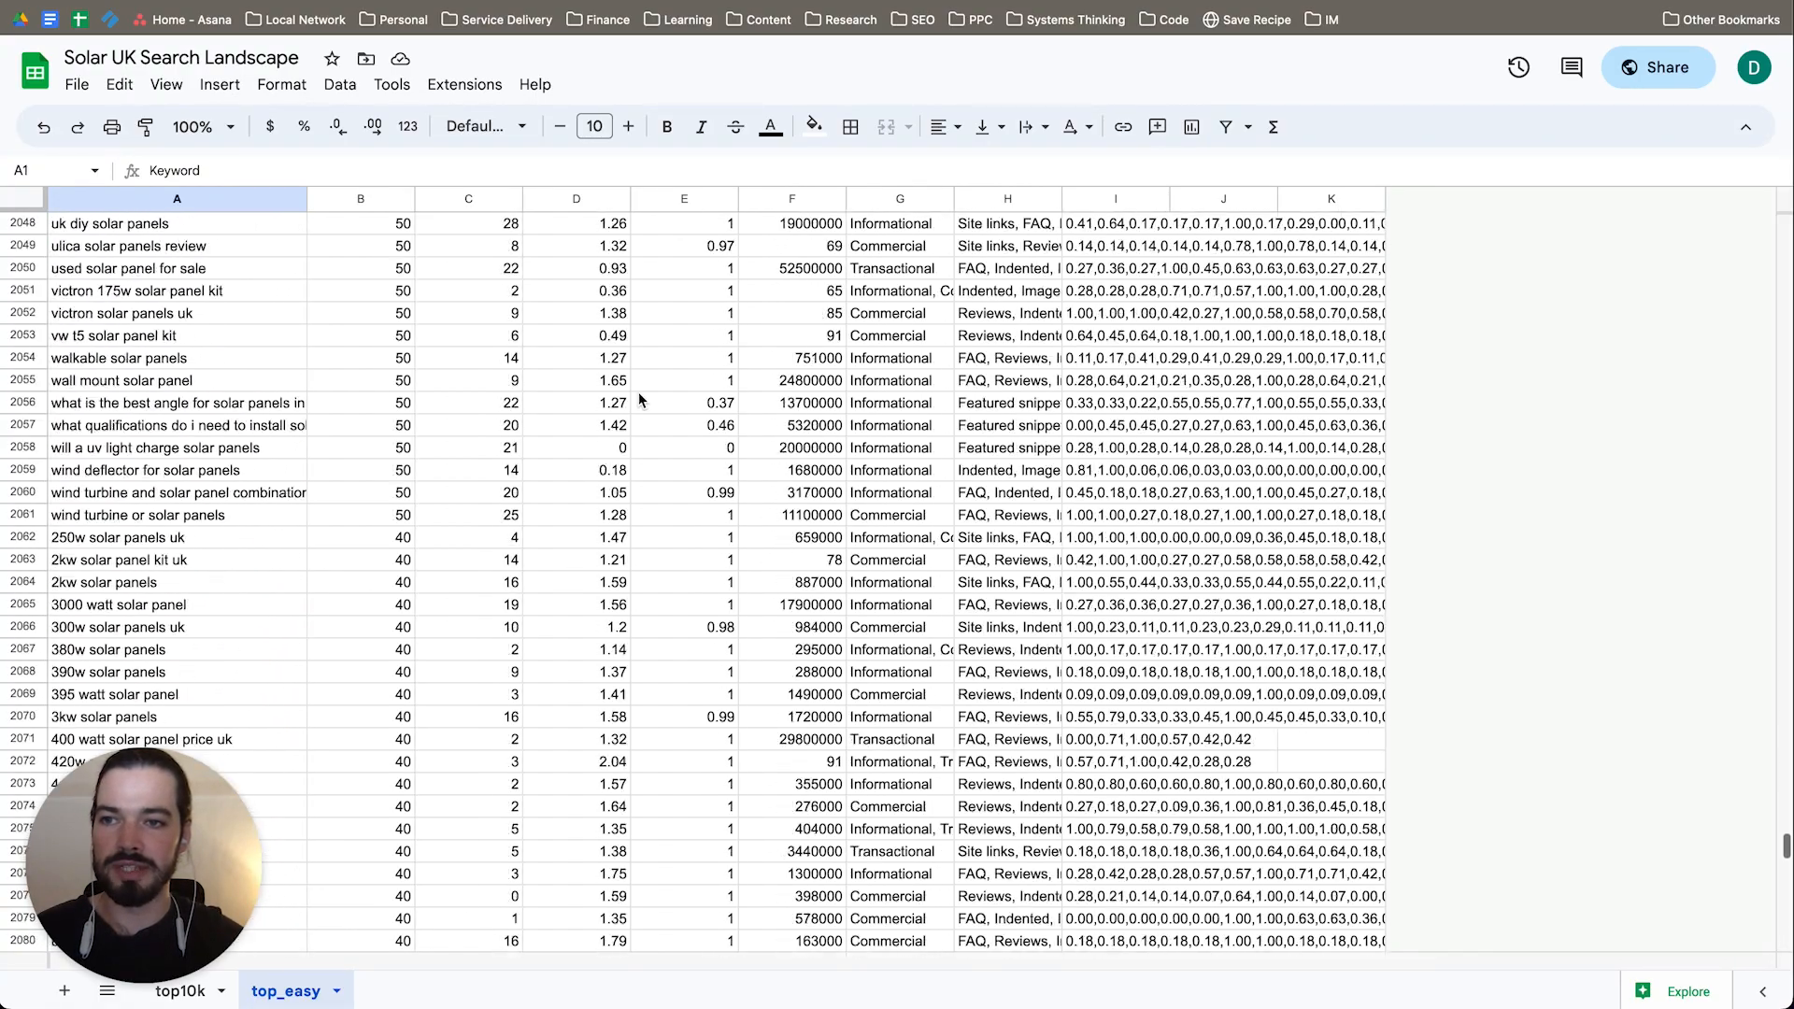
scroll(639, 400, up, 20)
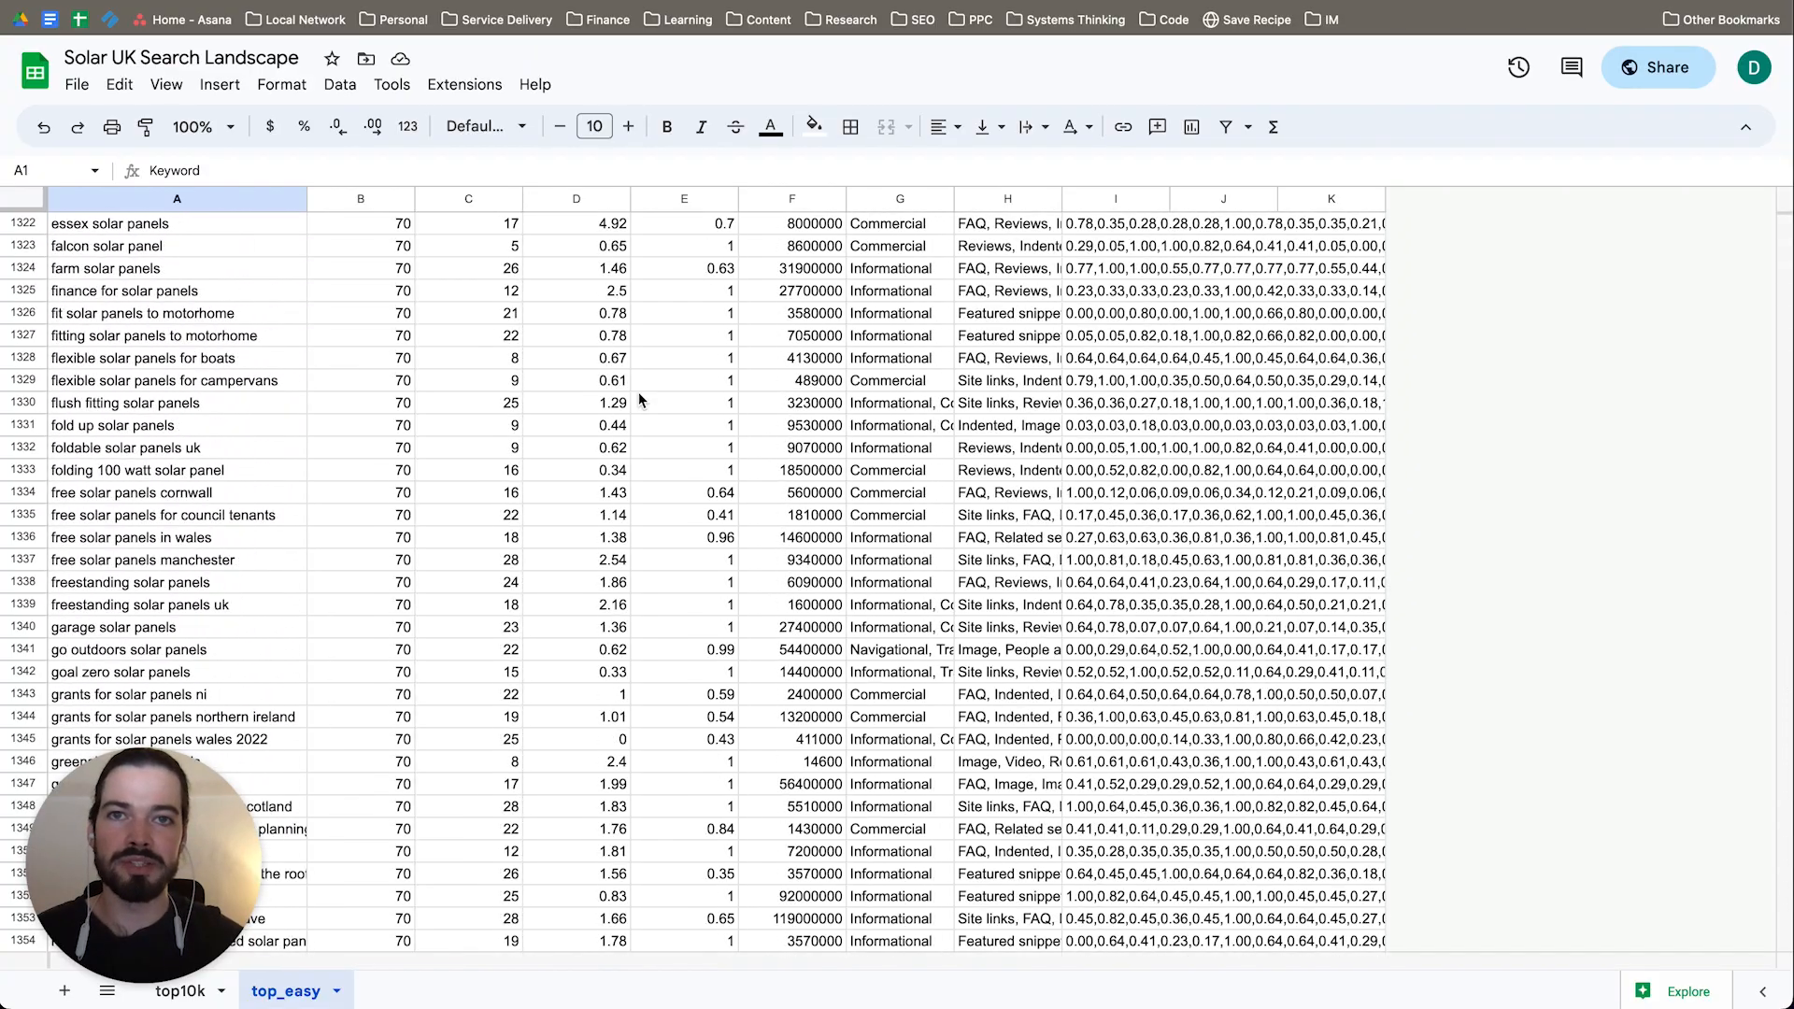
scroll(640, 400, up, 20)
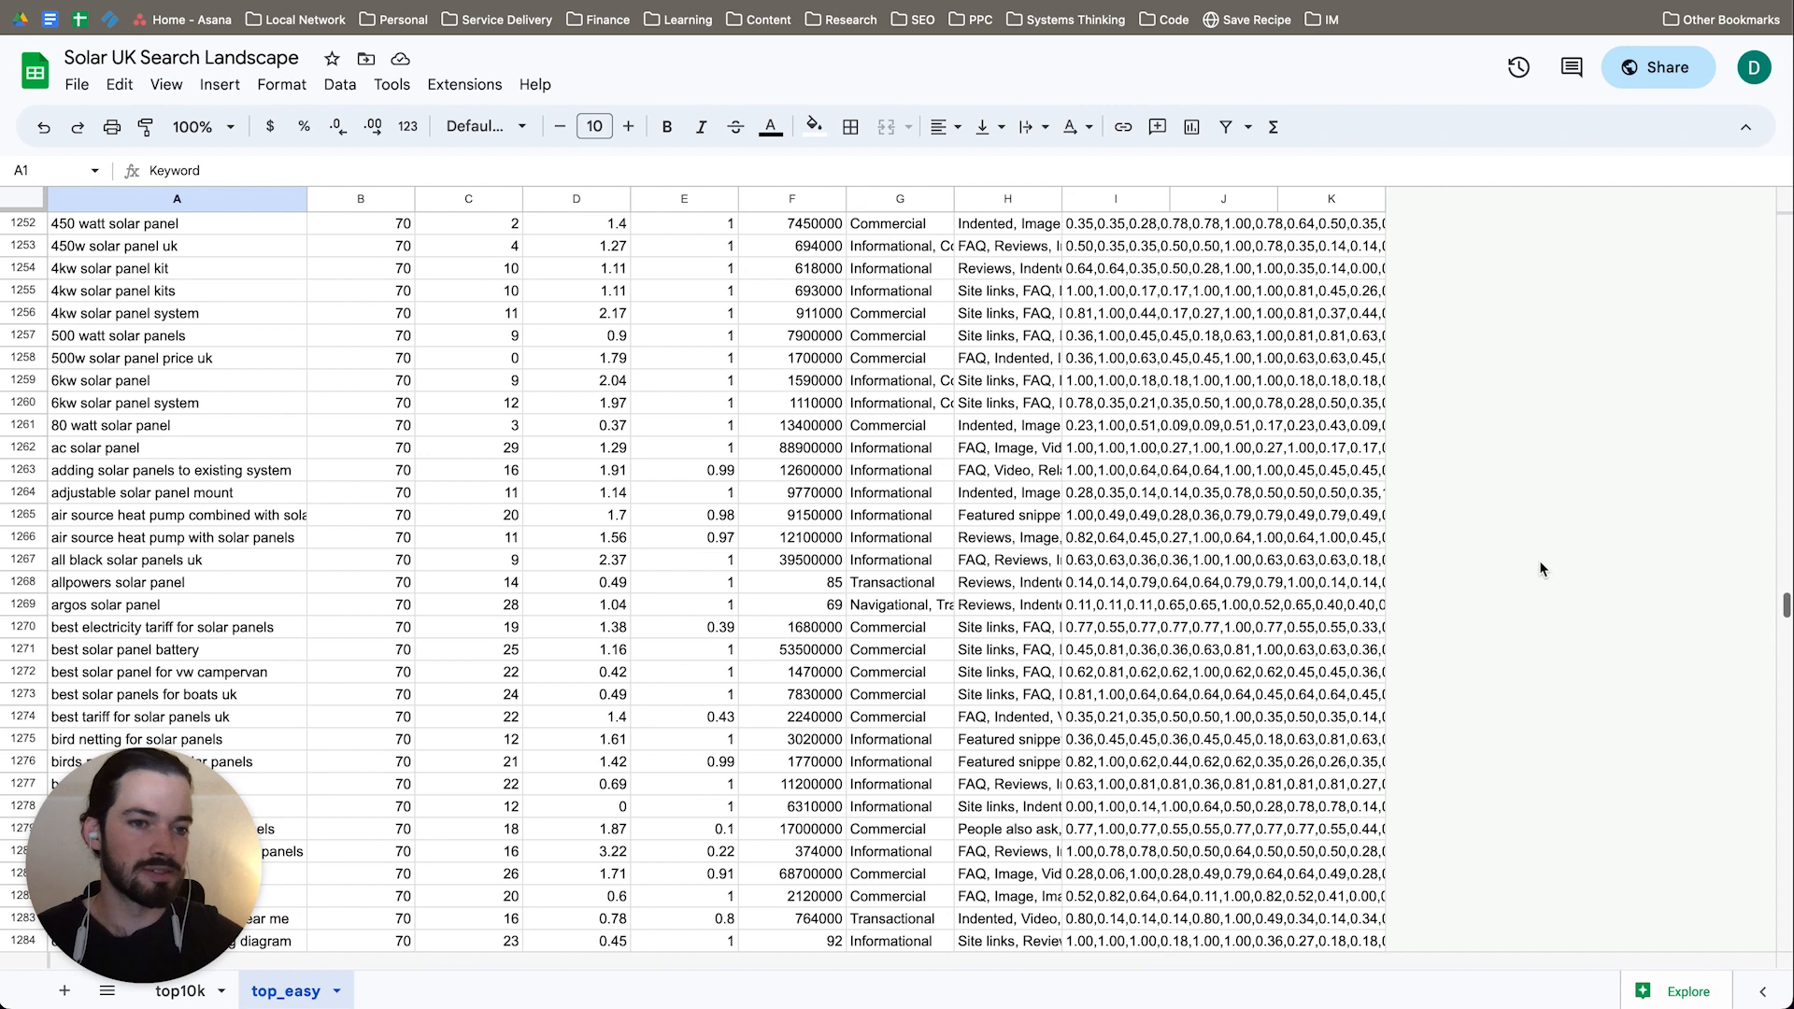
scroll(1760, 582, up, 4)
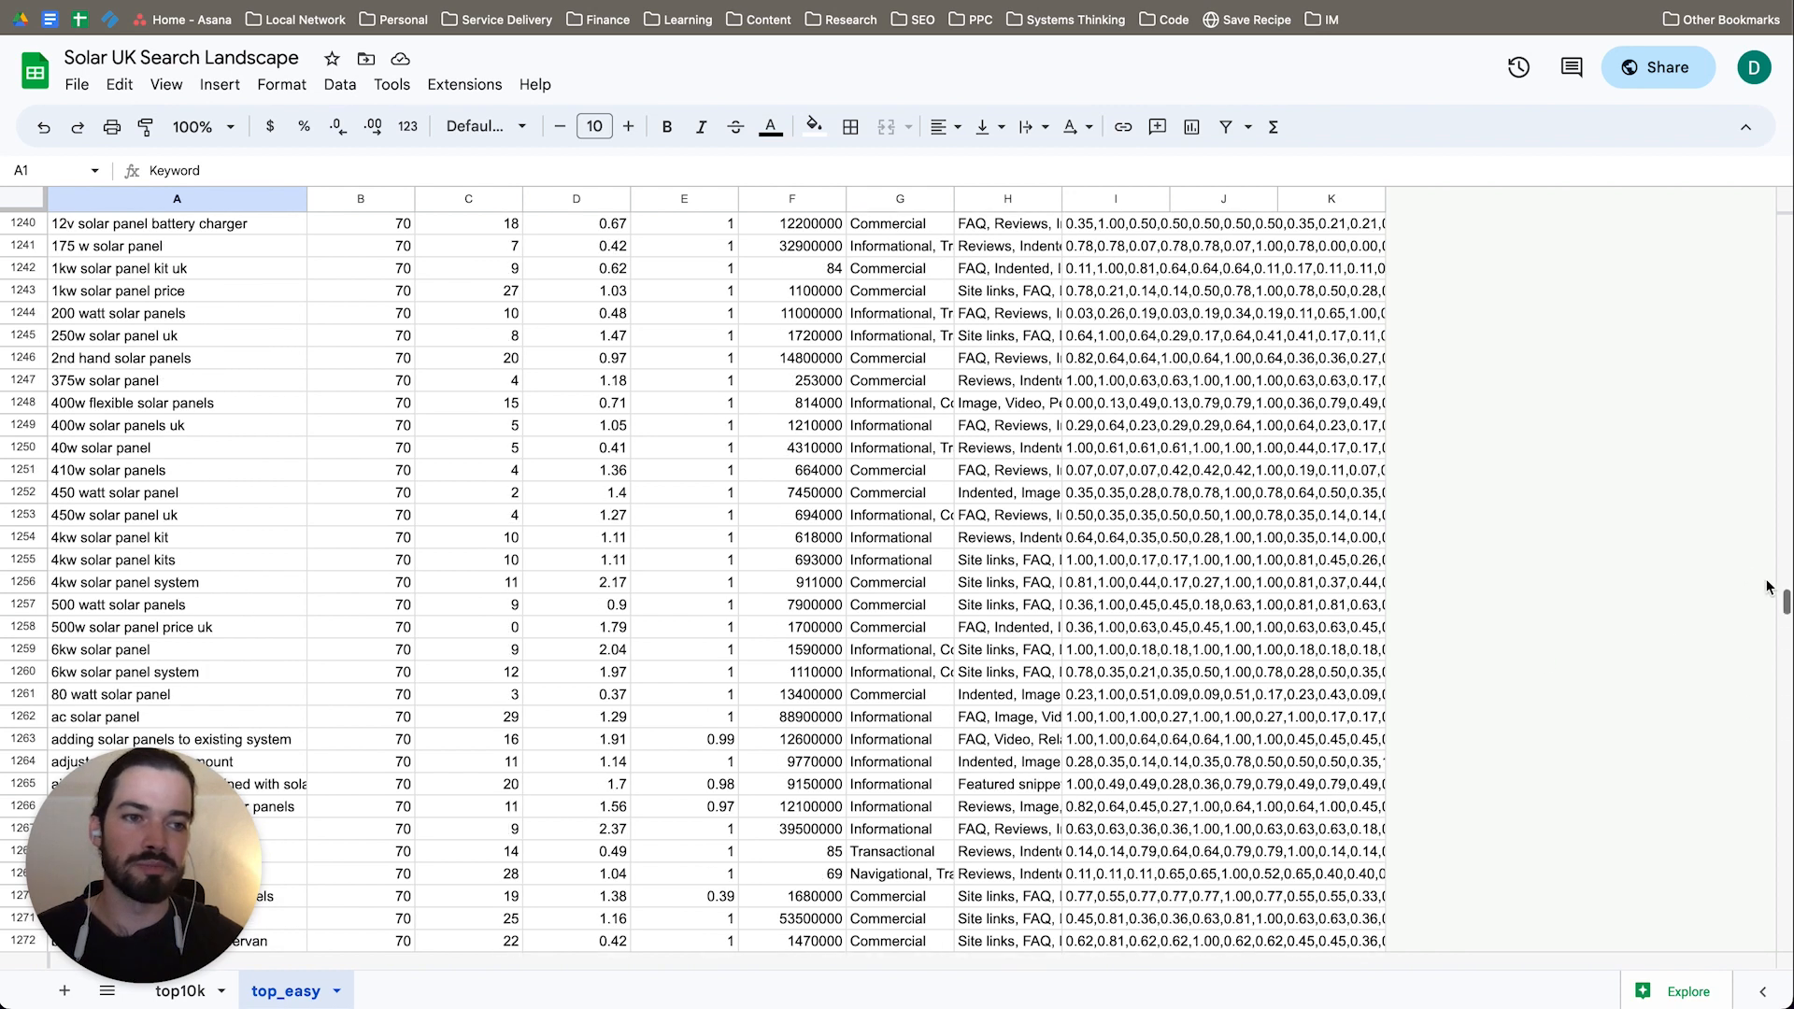
drag(1785, 603, 1785, 224)
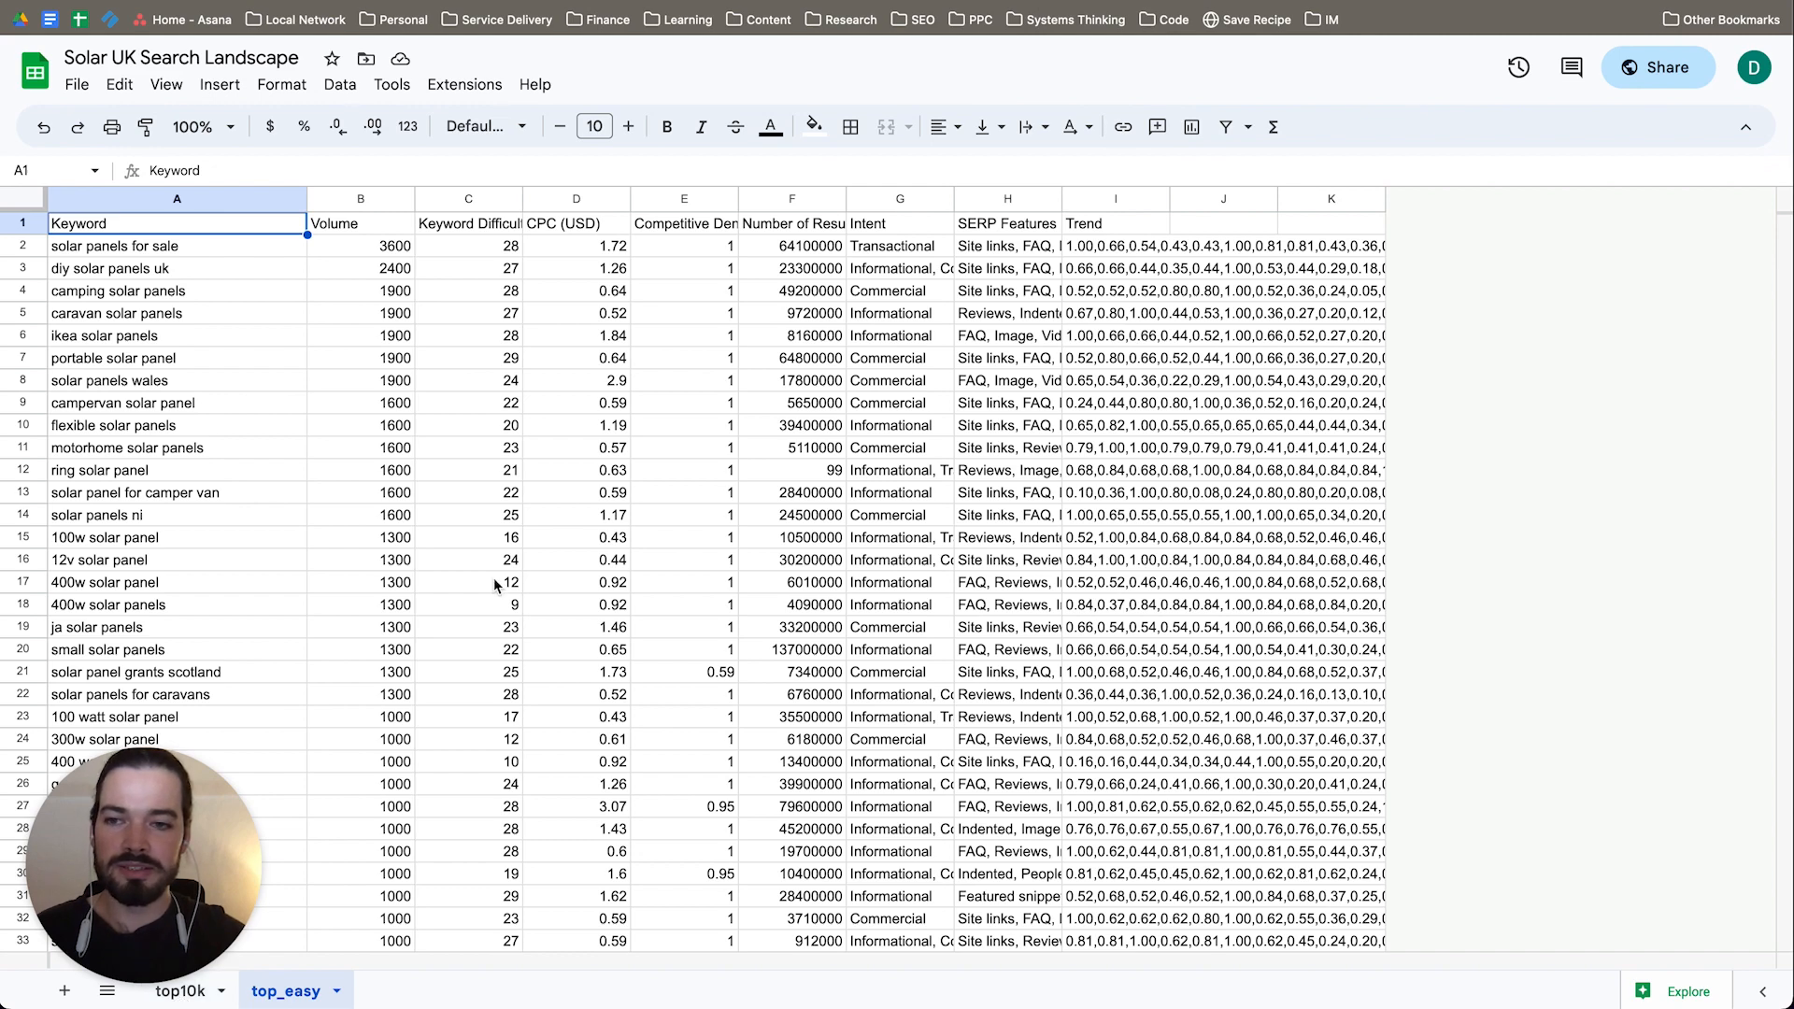
scroll(534, 556, down, 10)
scroll(535, 556, up, 10)
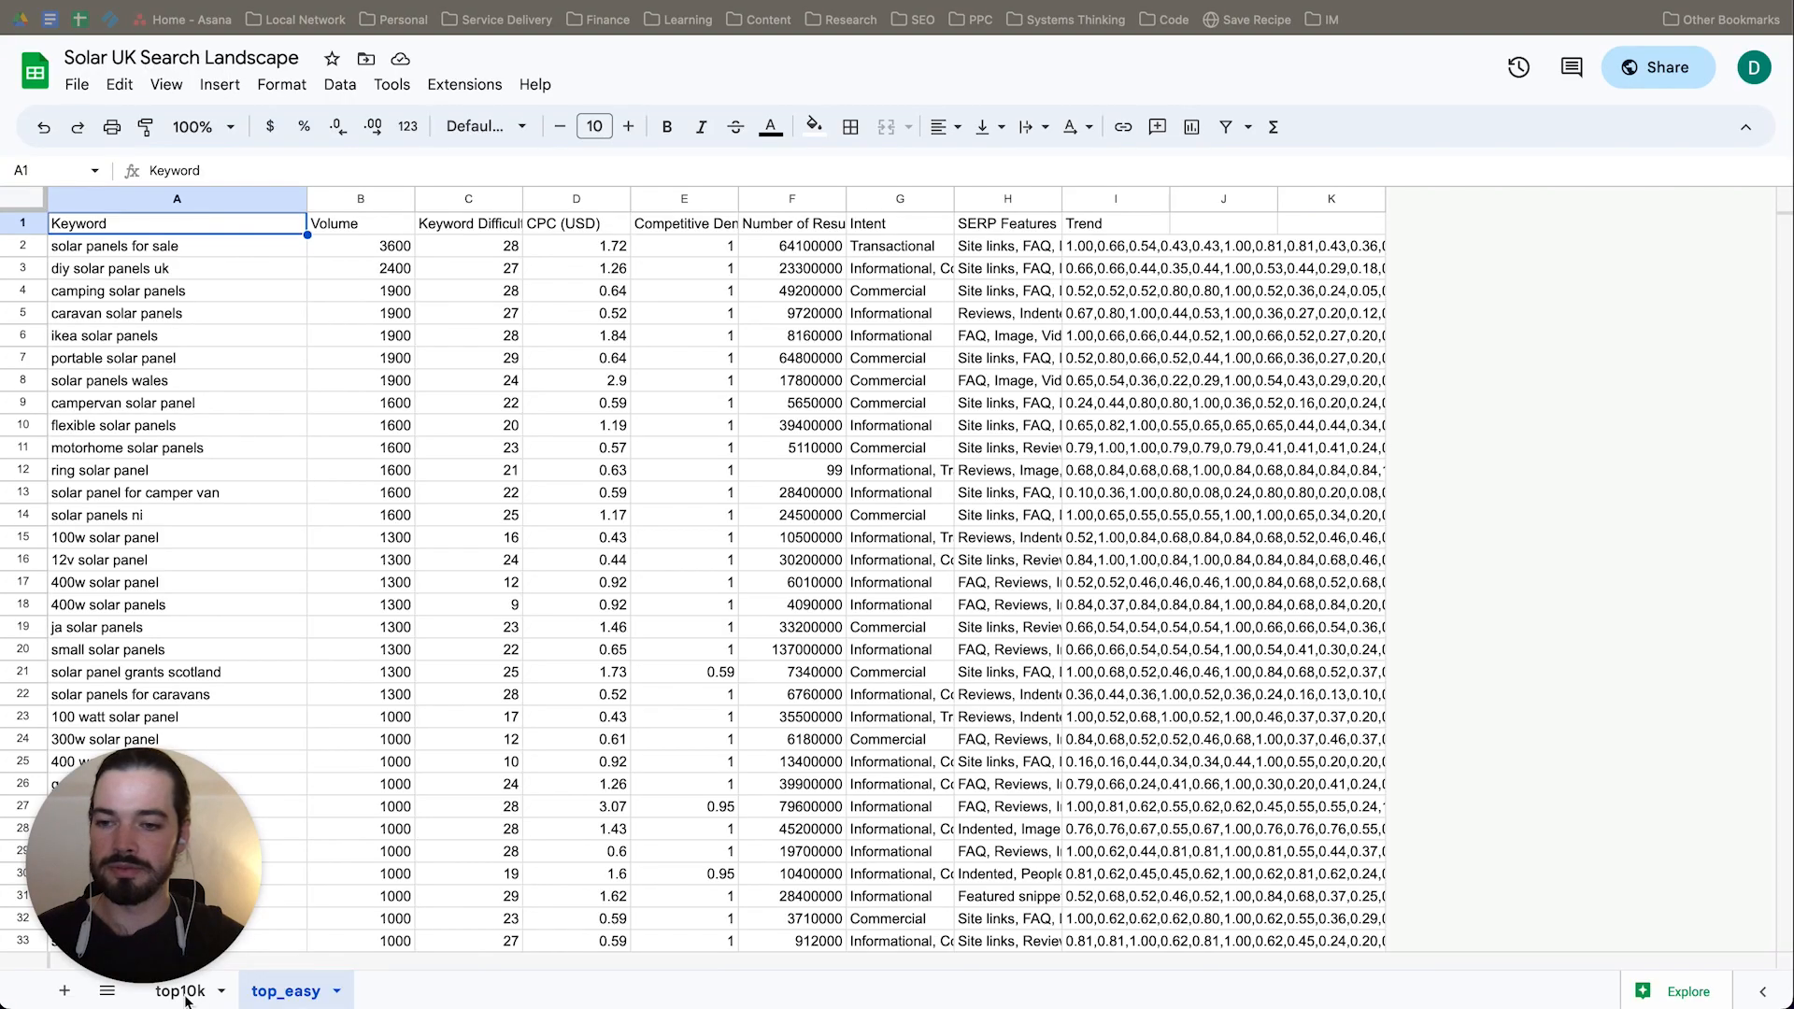
Step: Open the top10k sheet, look through its solar keywords down to the last row and return to the first row
click(186, 996)
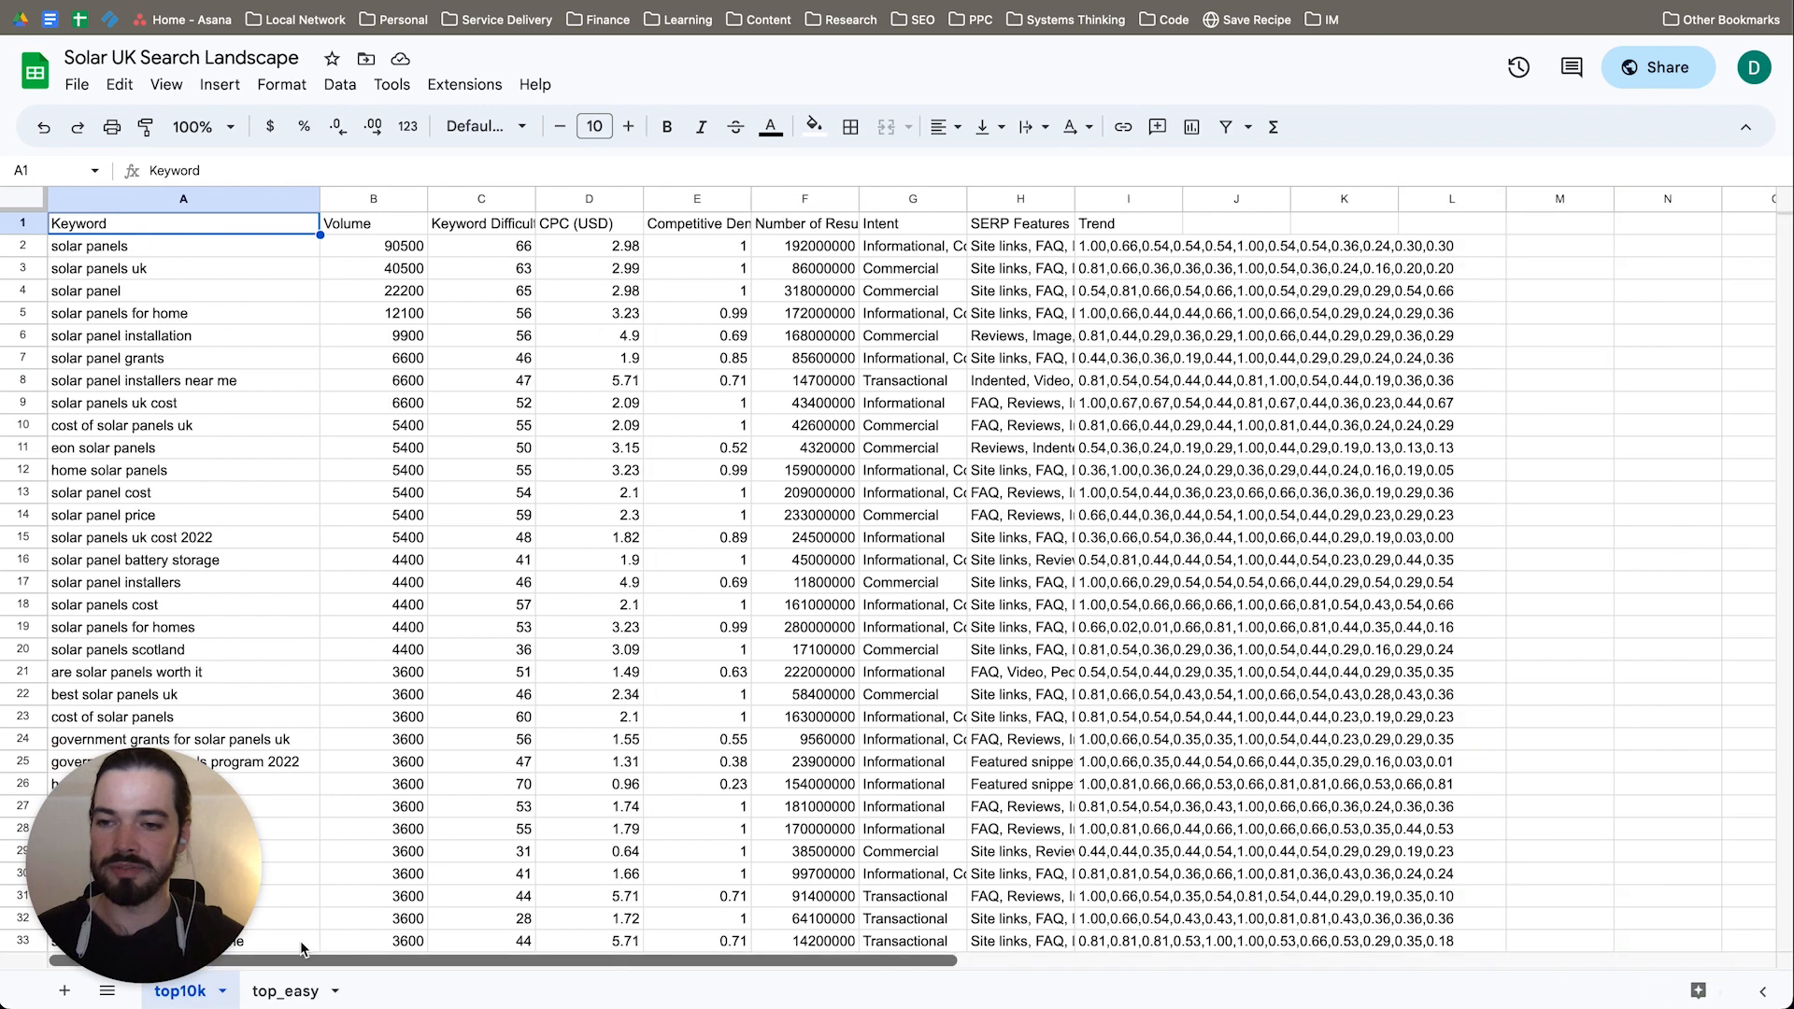
scroll(793, 627, down, 5)
scroll(793, 627, up, 5)
scroll(897, 538, down, 8)
drag(1781, 241, 1785, 946)
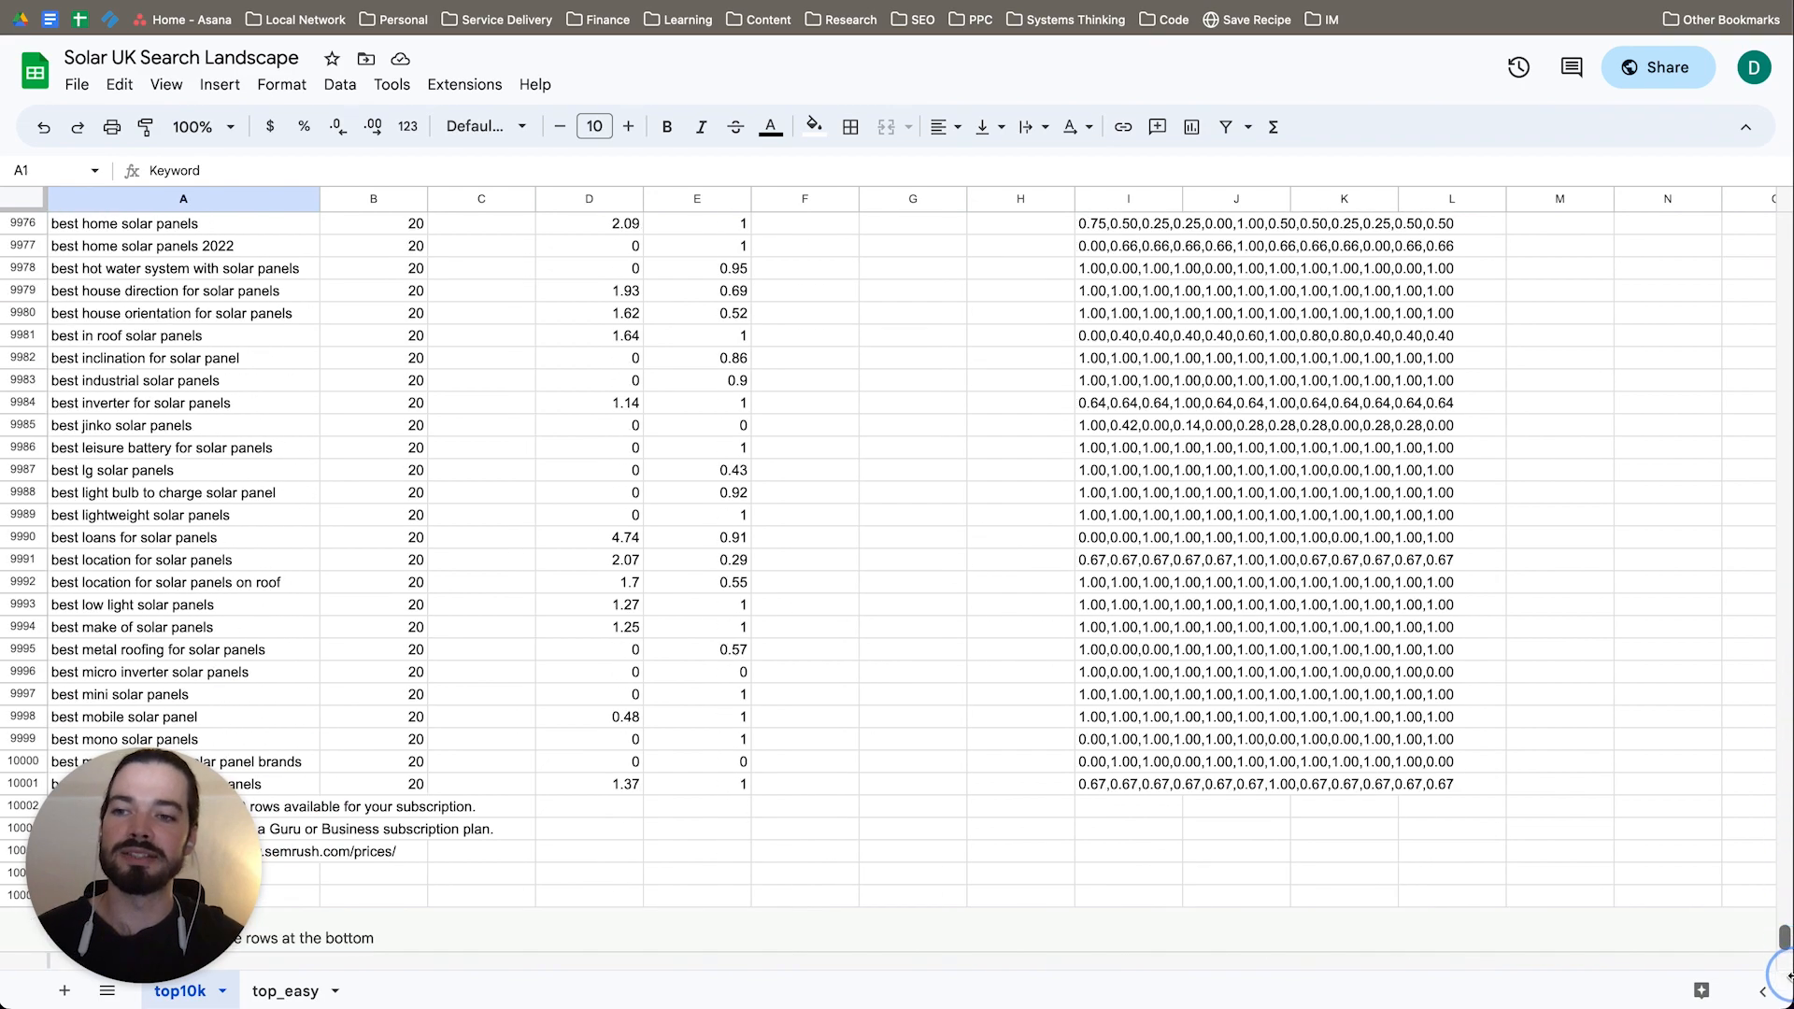
drag(1783, 942, 1784, 855)
drag(1784, 515, 1782, 219)
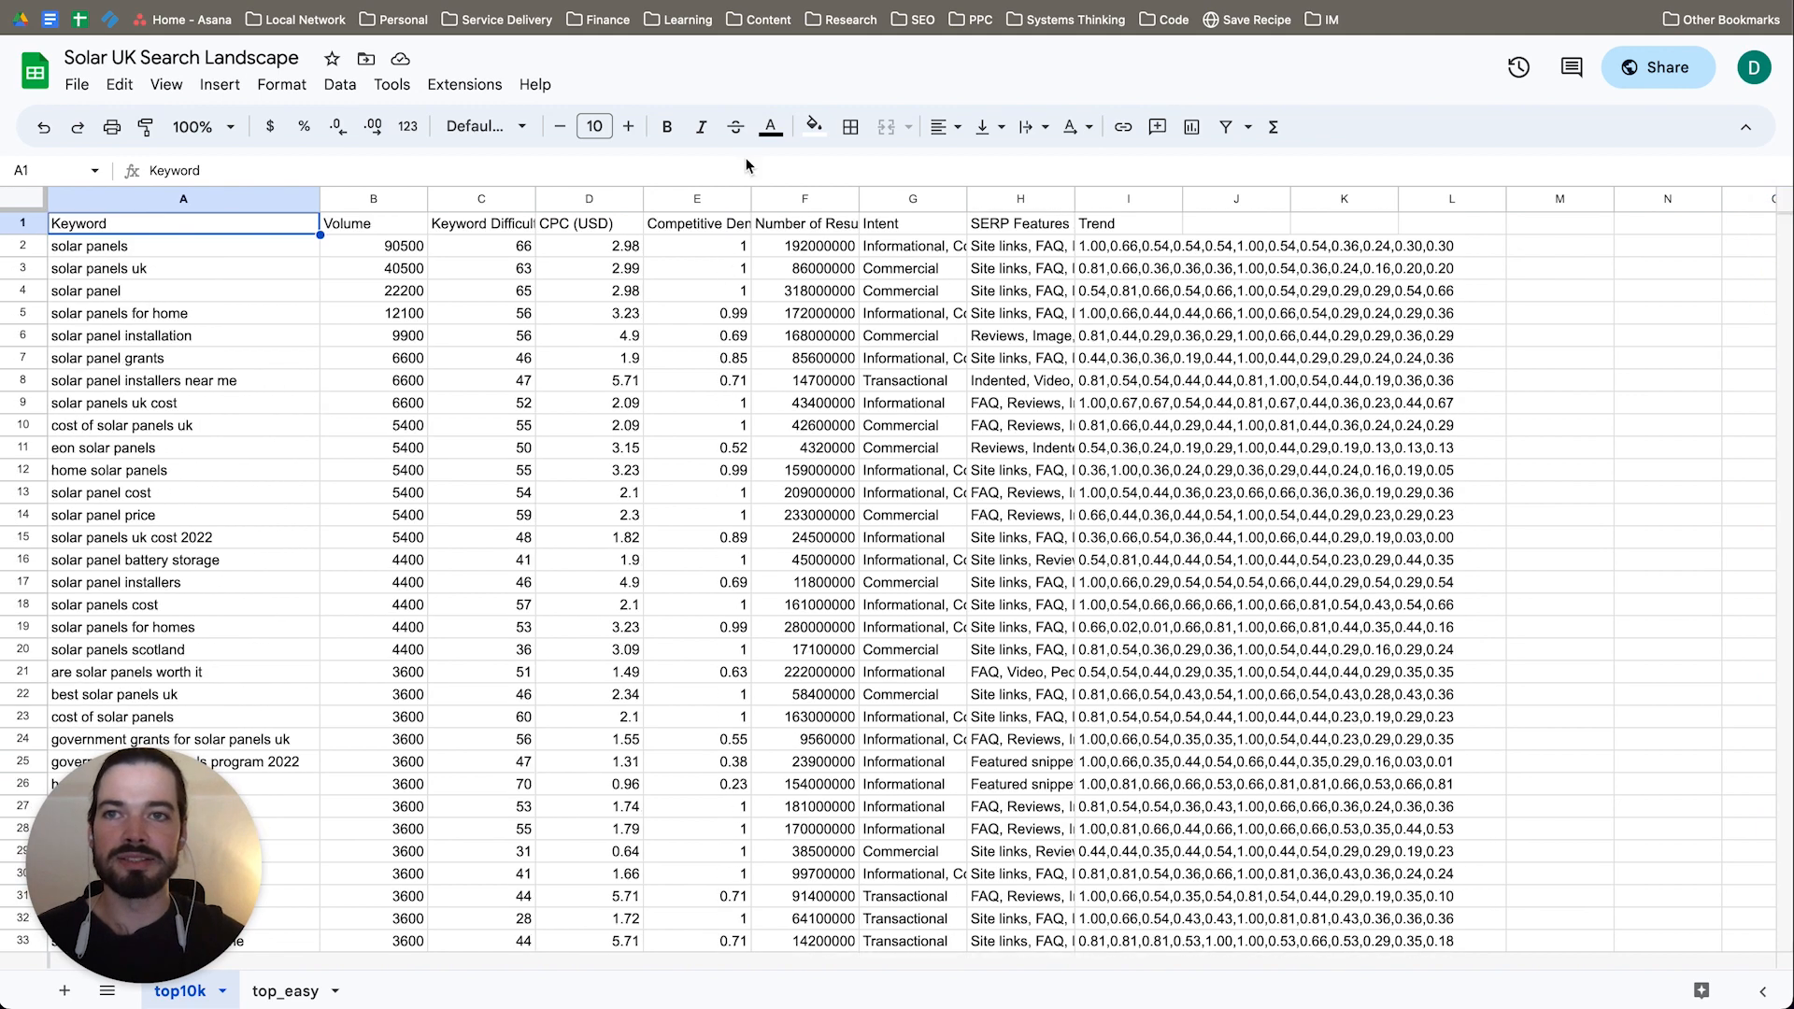
Step: Return to the "Copy of Solar UK" topical map, clear the concept selection and look over the clusters around "solar panels uk"
click(518, 1)
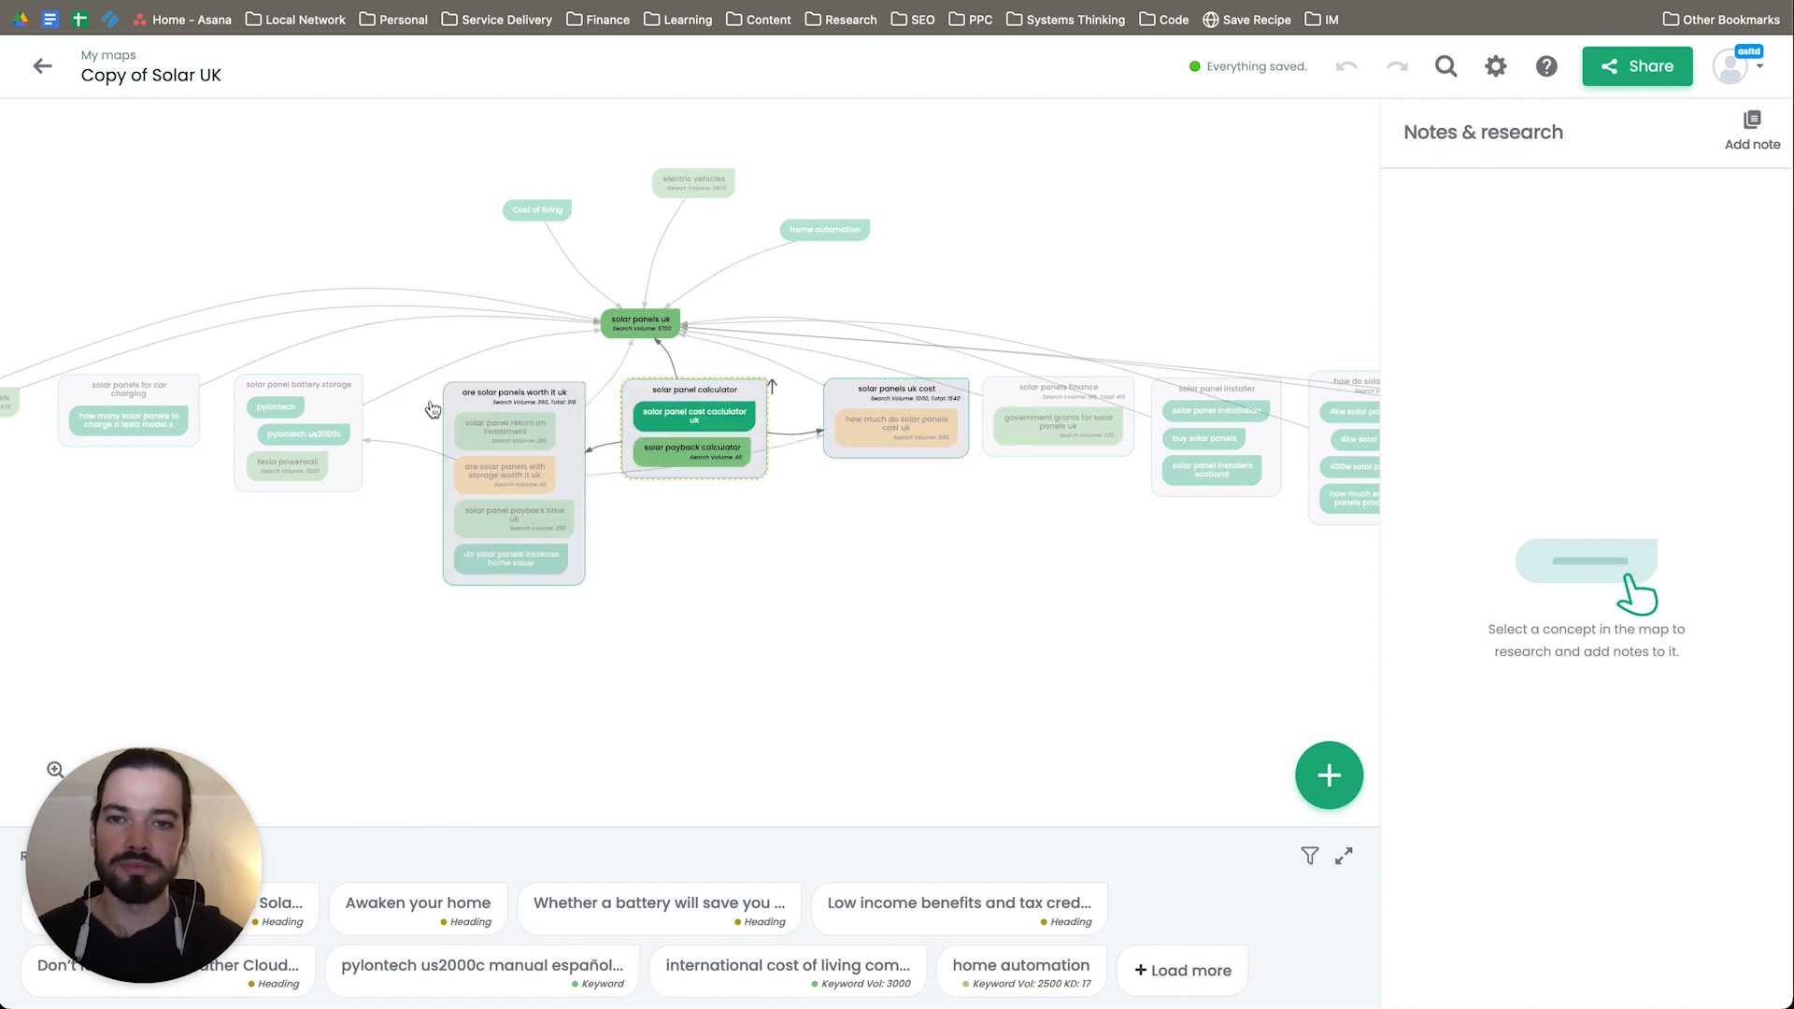
click(831, 633)
mouse_move(832, 634)
mouse_down()
mouse_move(464, 613)
mouse_move(1117, 597)
mouse_move(1009, 580)
mouse_move(1025, 585)
mouse_move(850, 632)
mouse_up()
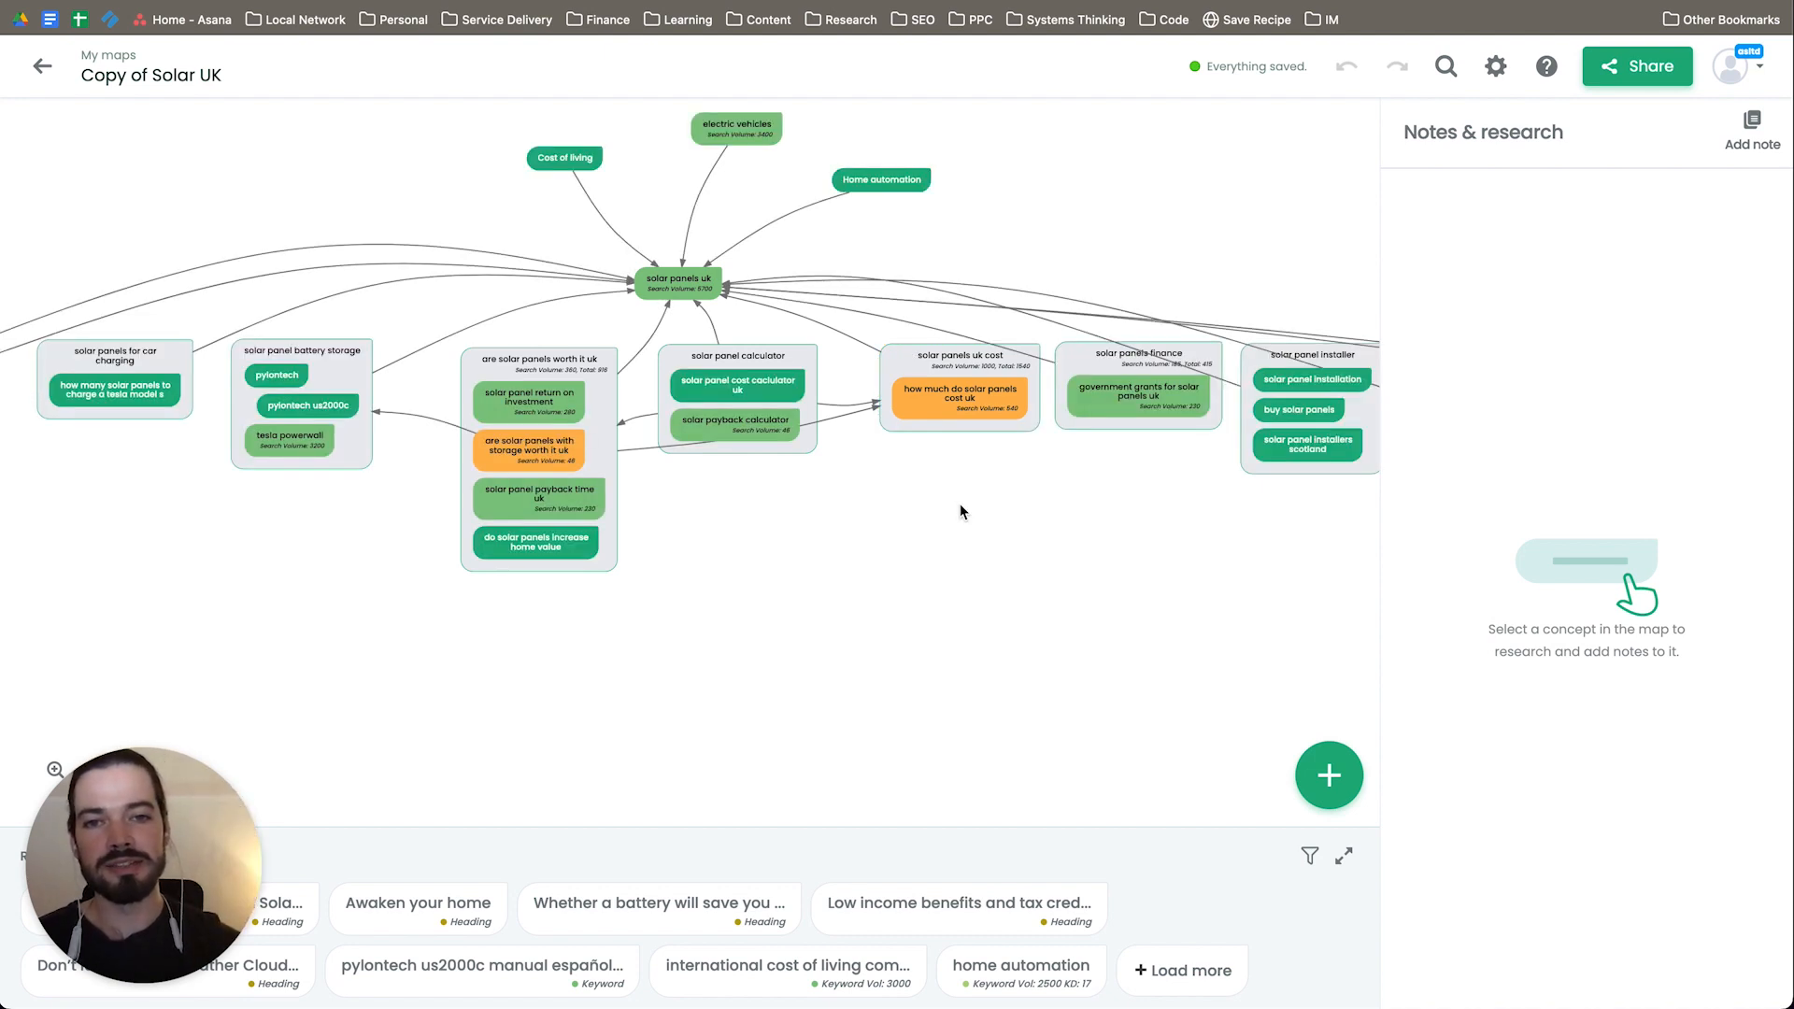
scroll(988, 506, up, 2)
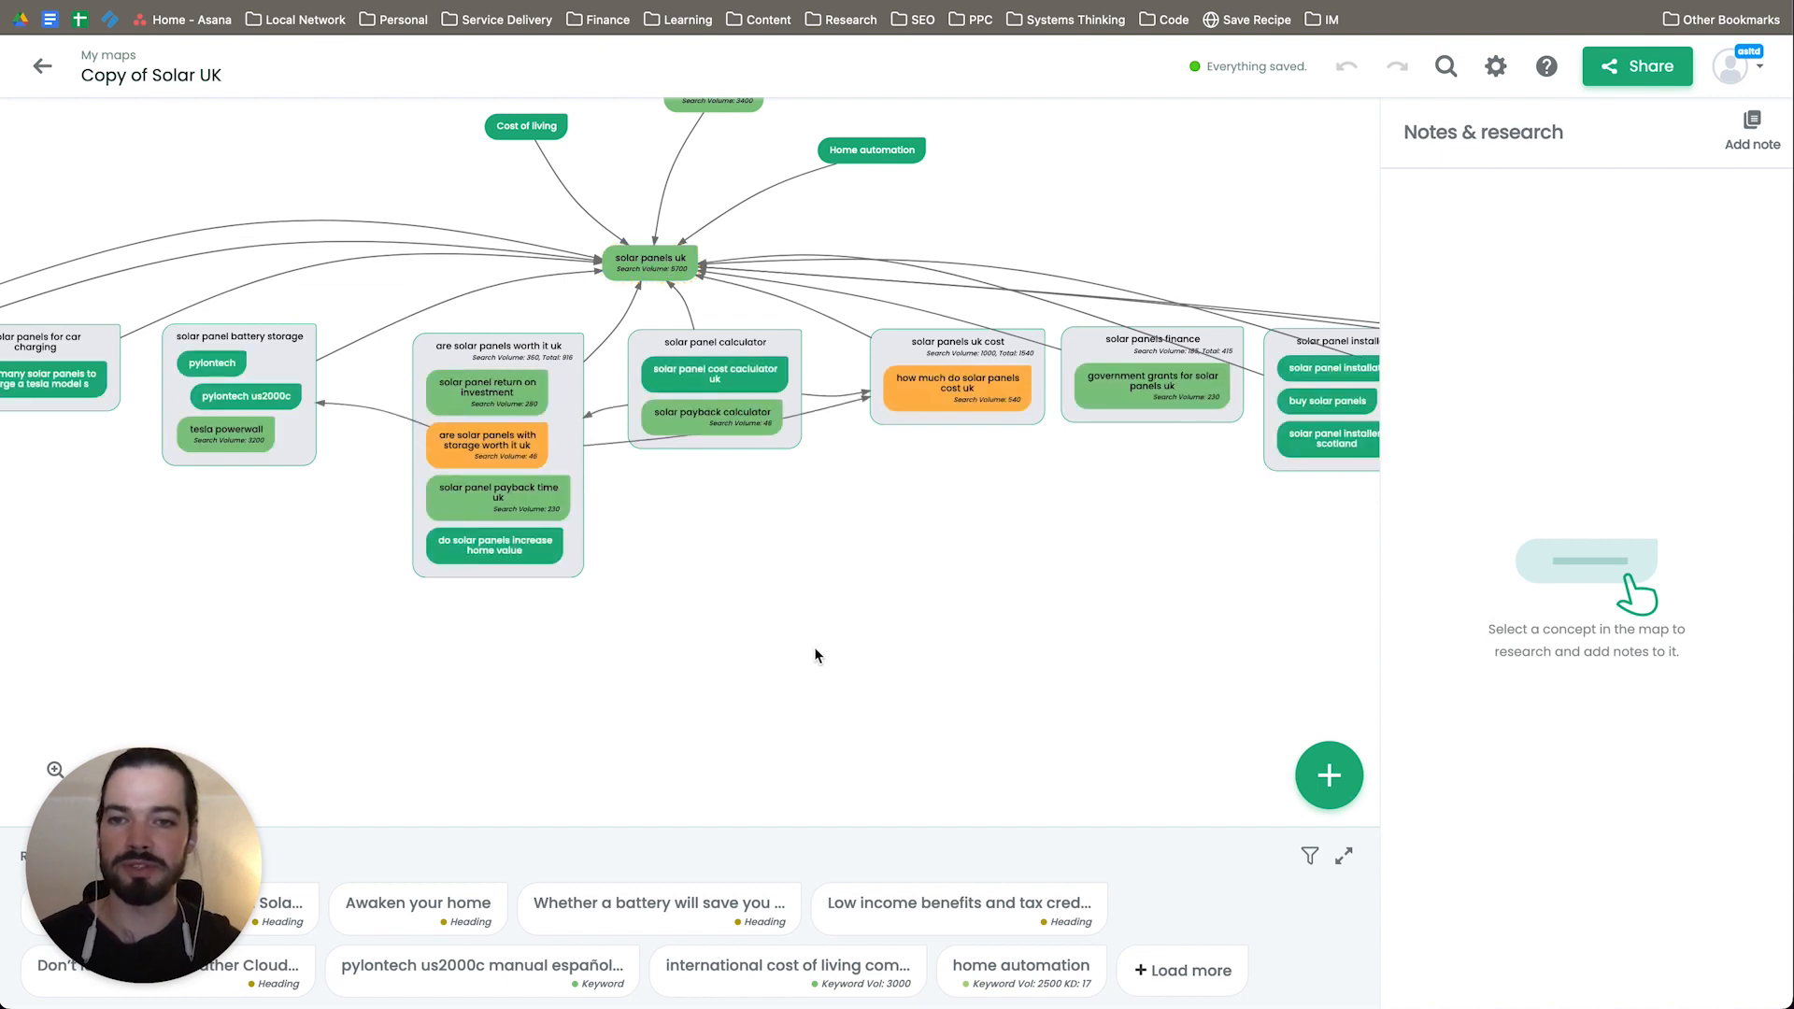
scroll(805, 648, down, 3)
drag(926, 654, 955, 608)
scroll(951, 644, down, 1)
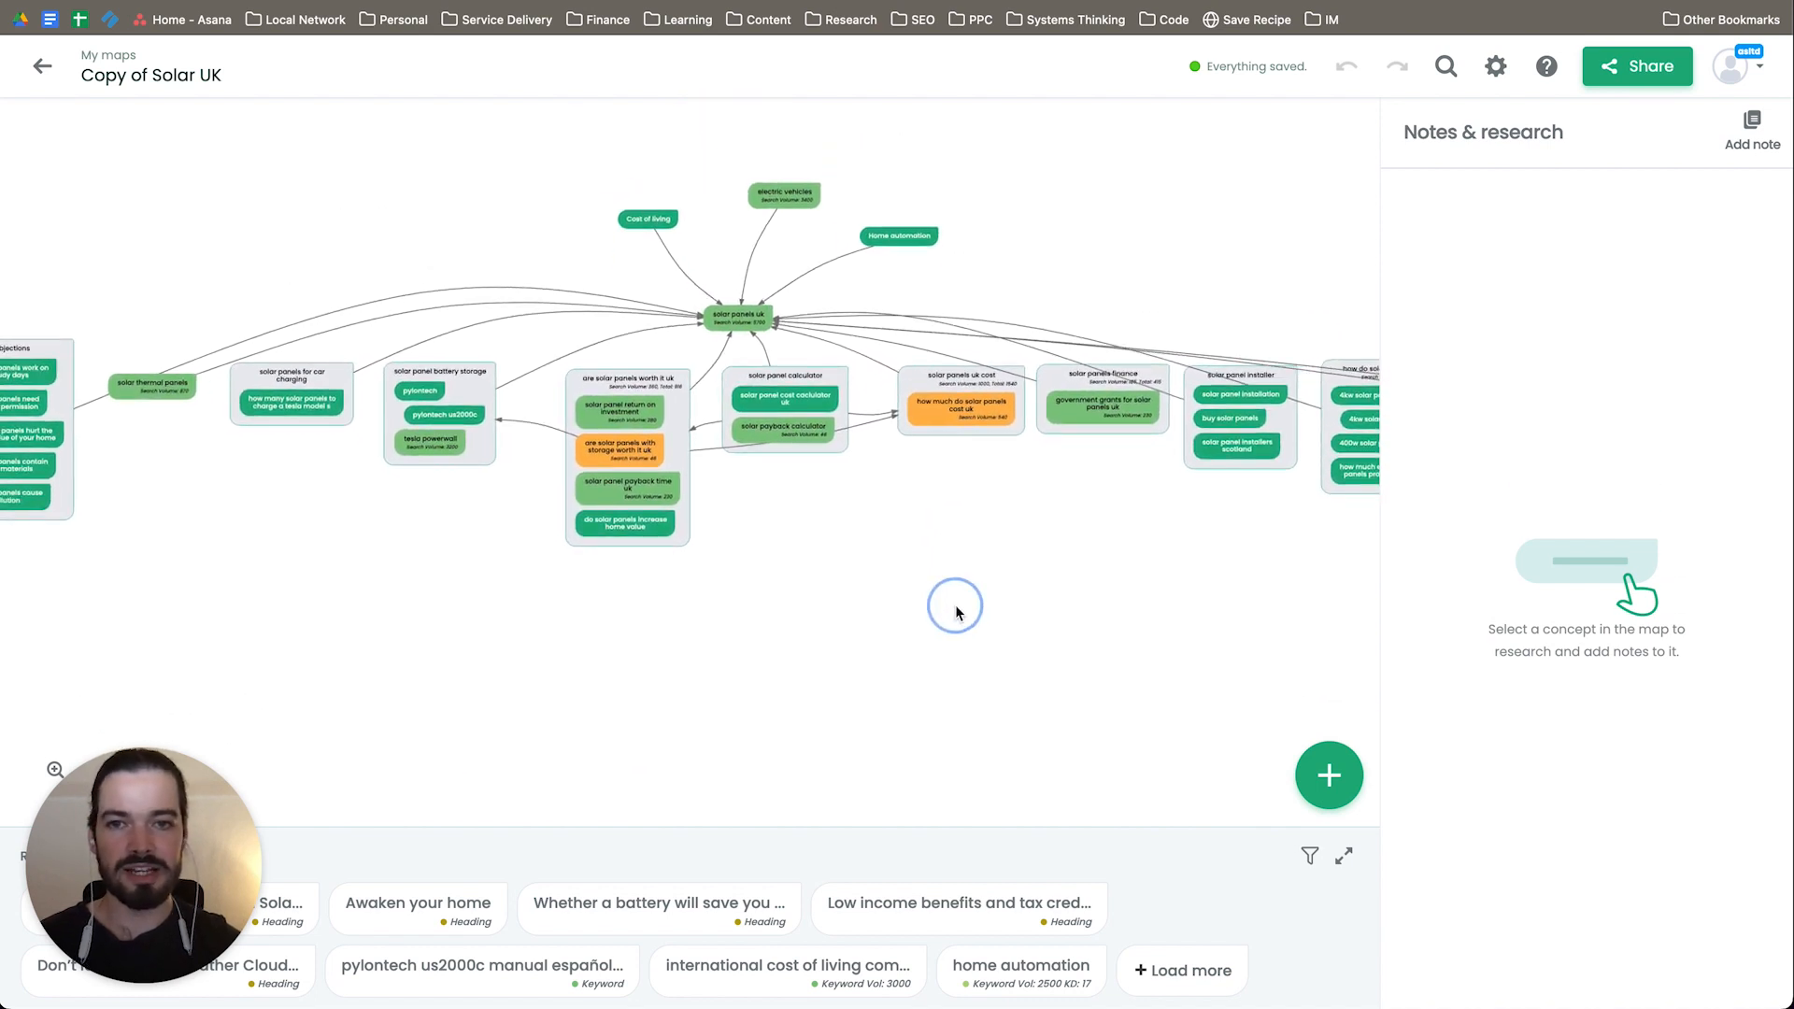